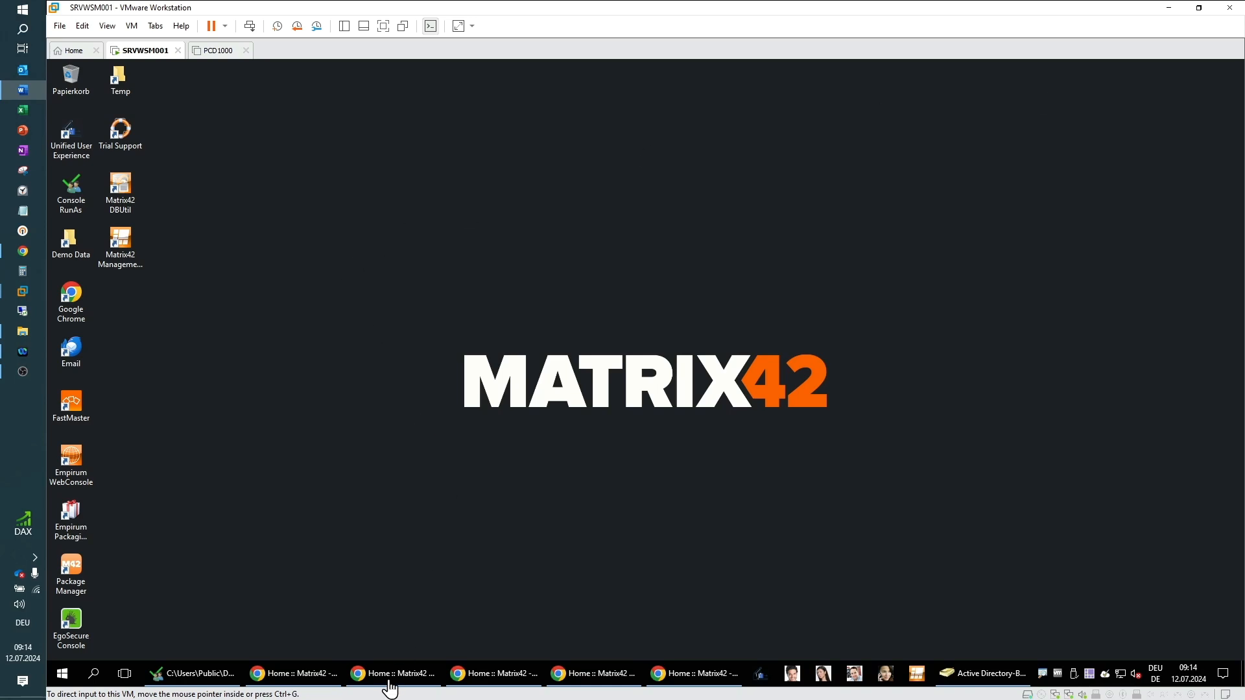
Step: Open the Services category of the portal catalog, scroll to the Team Dolphin service, and check the signed-in user
click(392, 675)
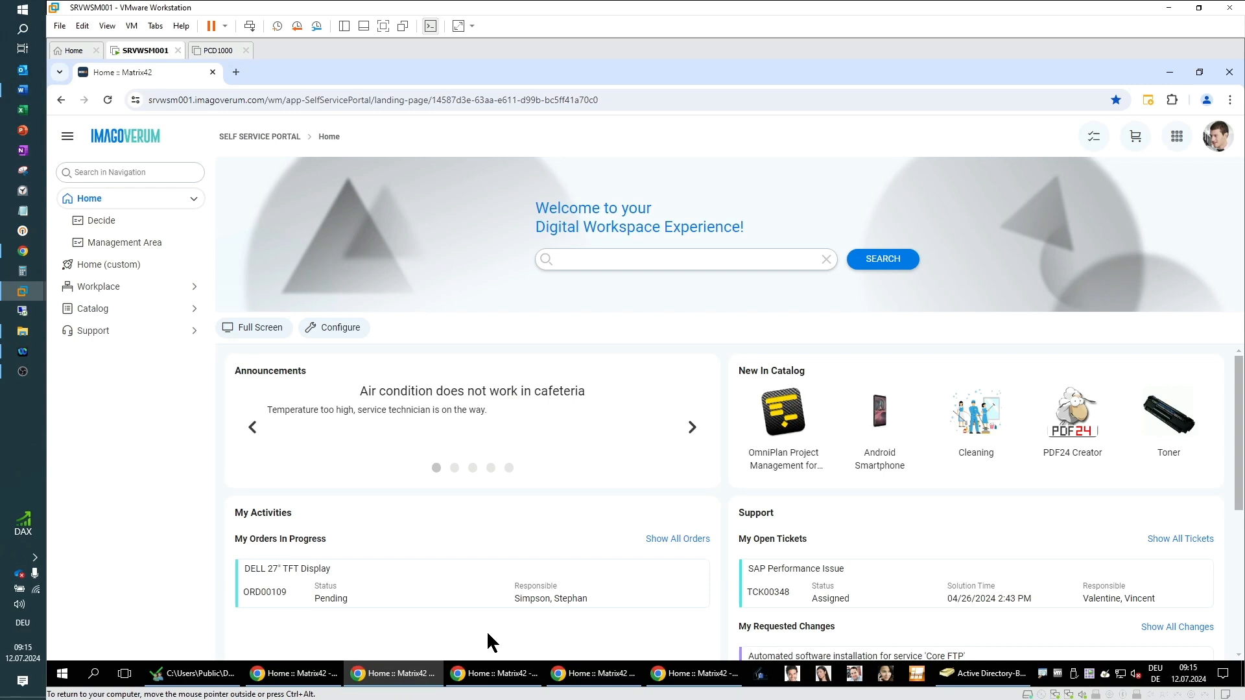
click(96, 309)
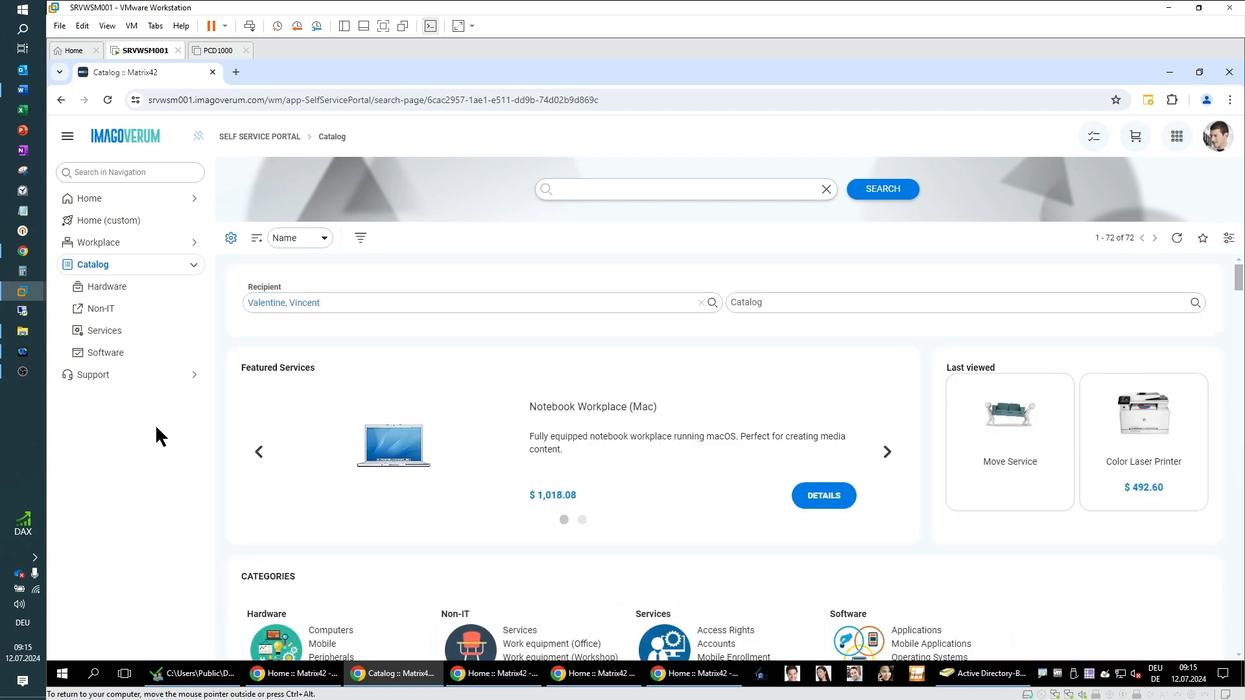
click(105, 332)
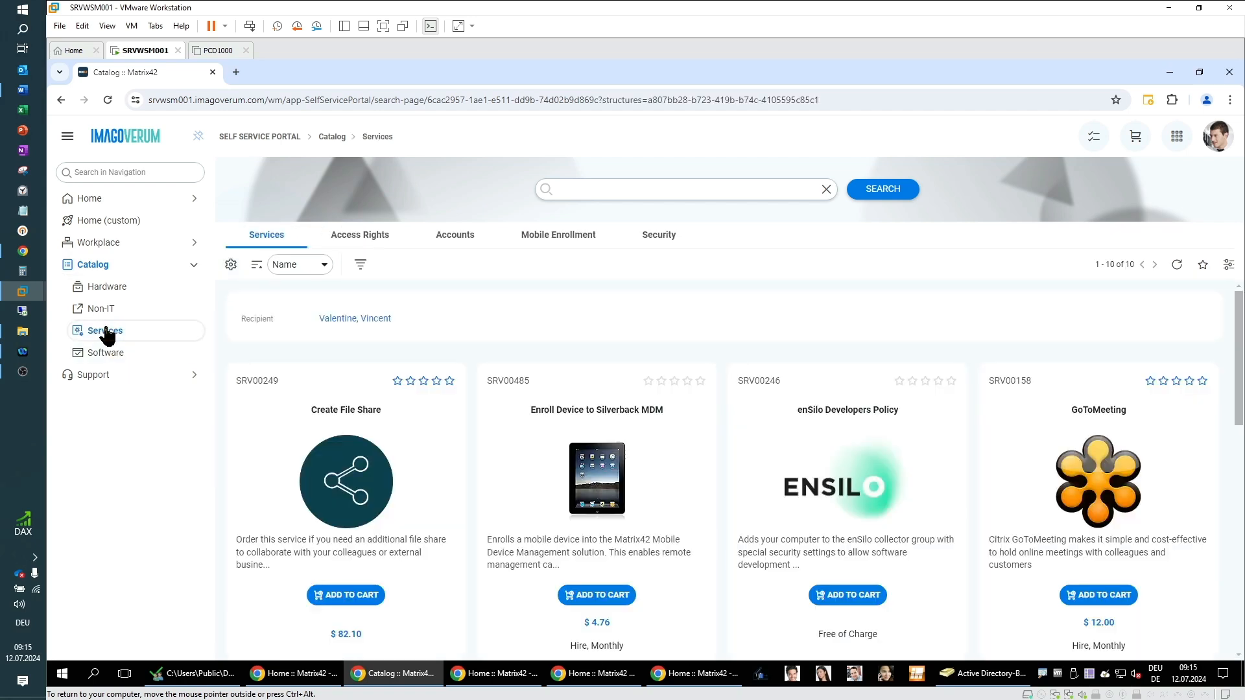
scroll(436, 422, down, 7)
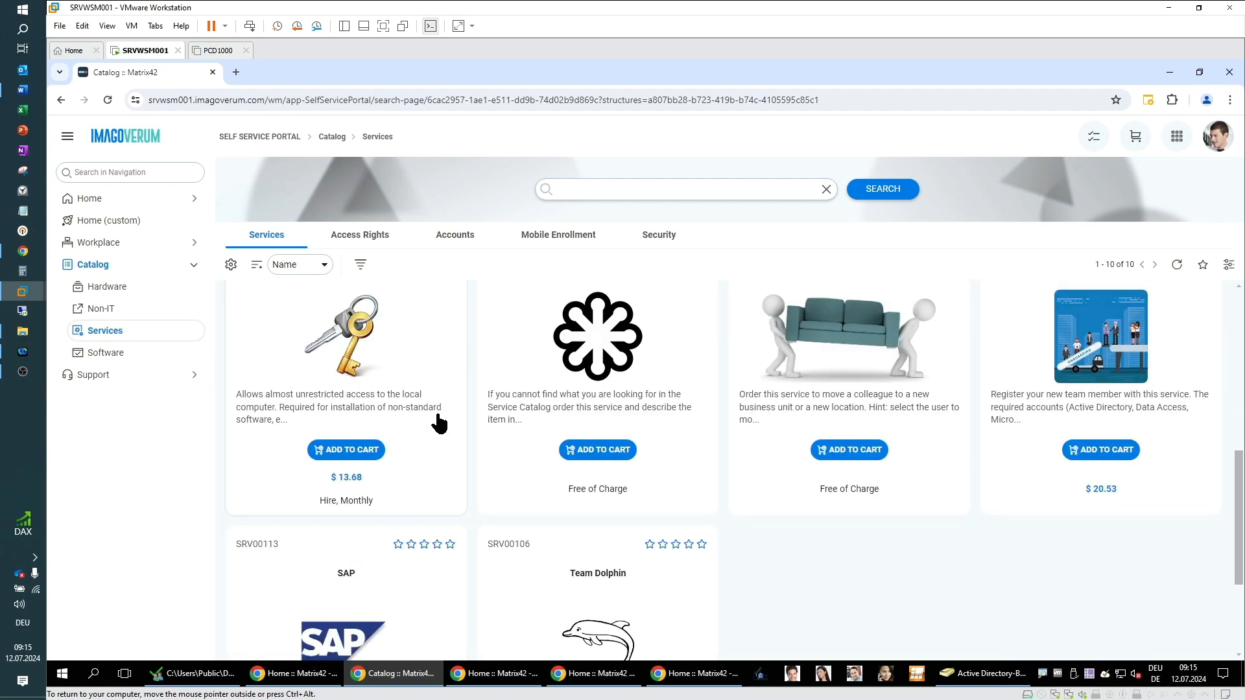
scroll(438, 422, down, 3)
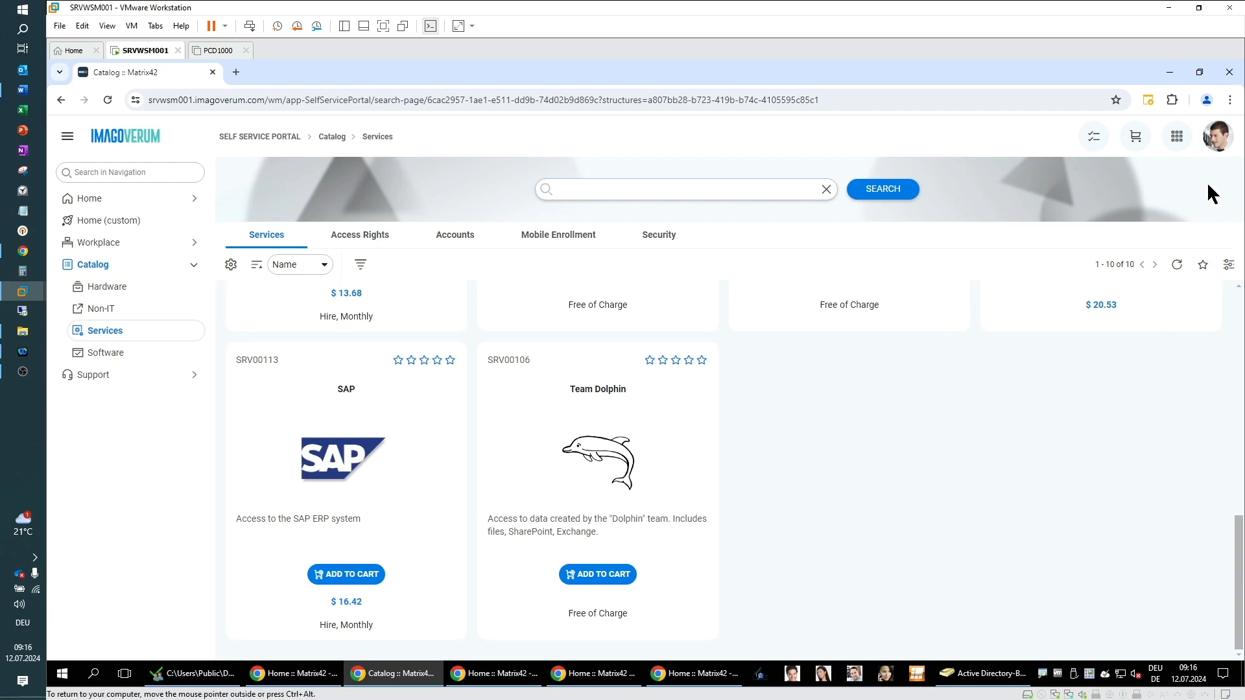
click(1216, 149)
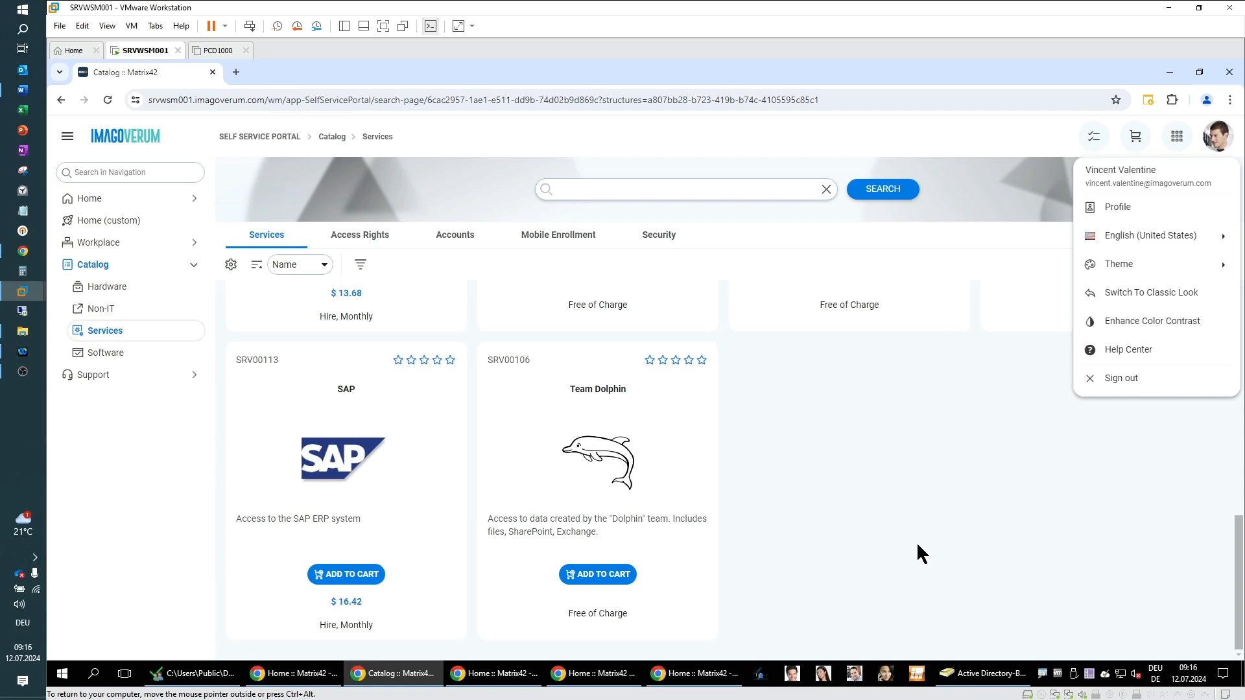
Step: Review the members of the Team-Dolphin group in Active Directory Users and Computers, then close the properties and minimize the console
click(966, 674)
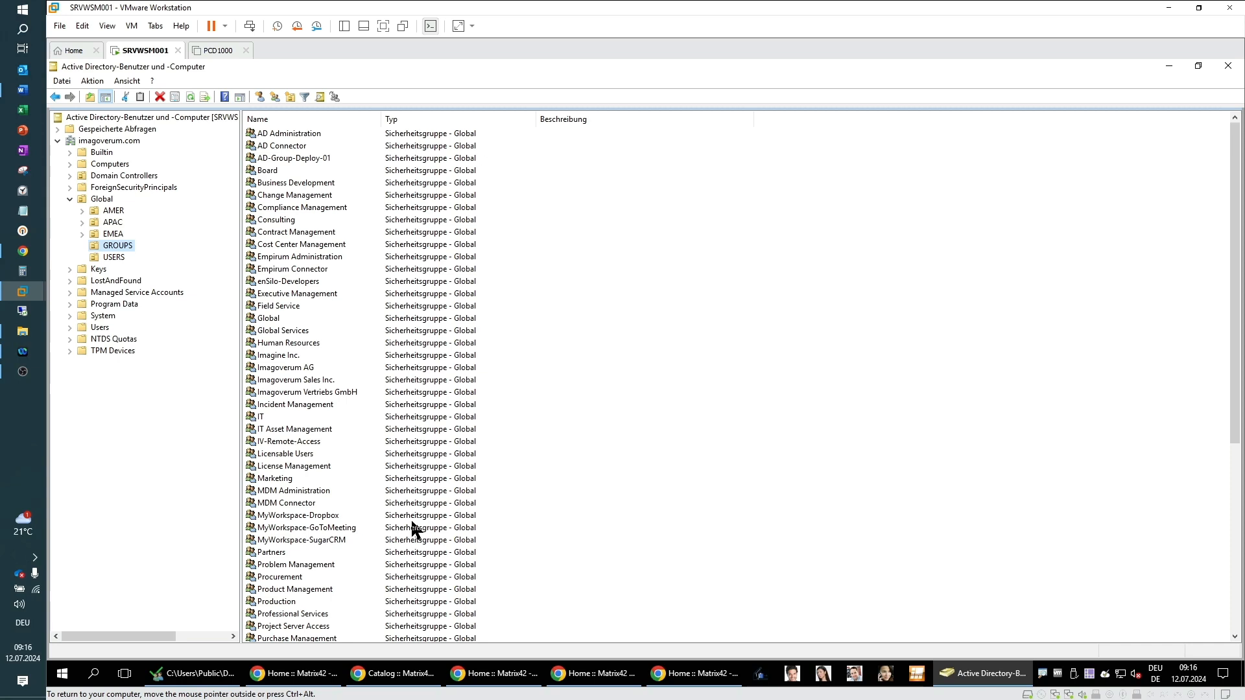
click(462, 491)
scroll(448, 506, down, 3)
scroll(423, 522, down, 5)
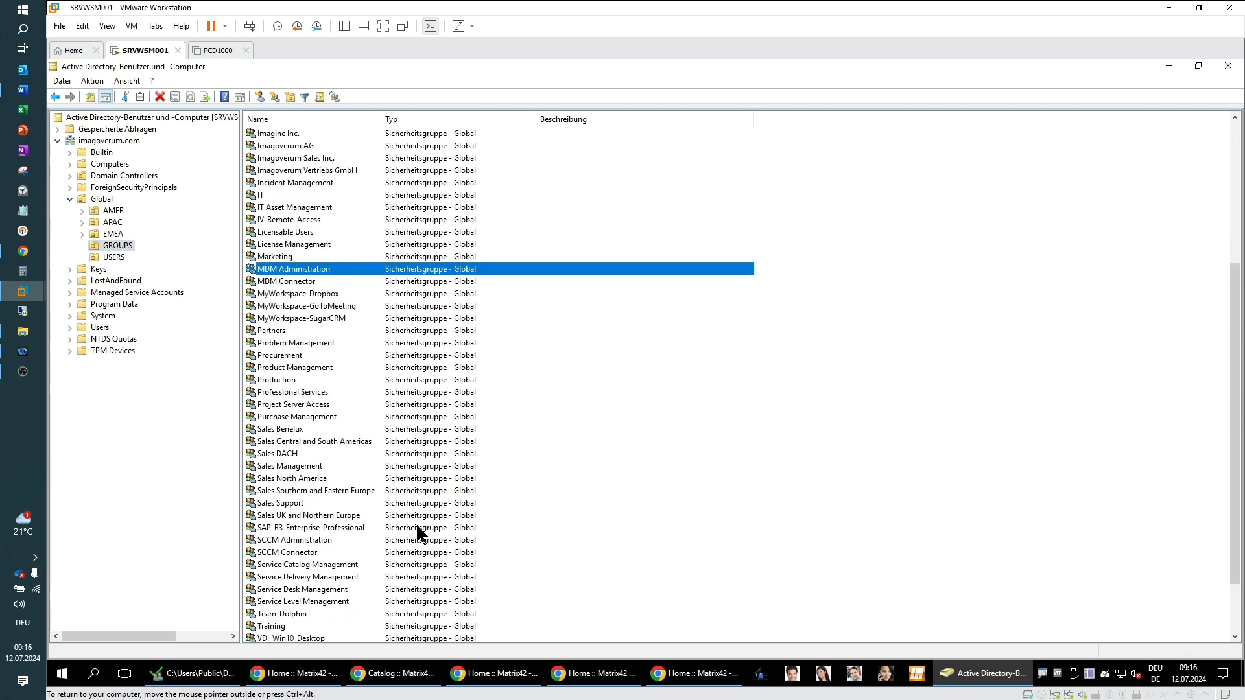
click(293, 541)
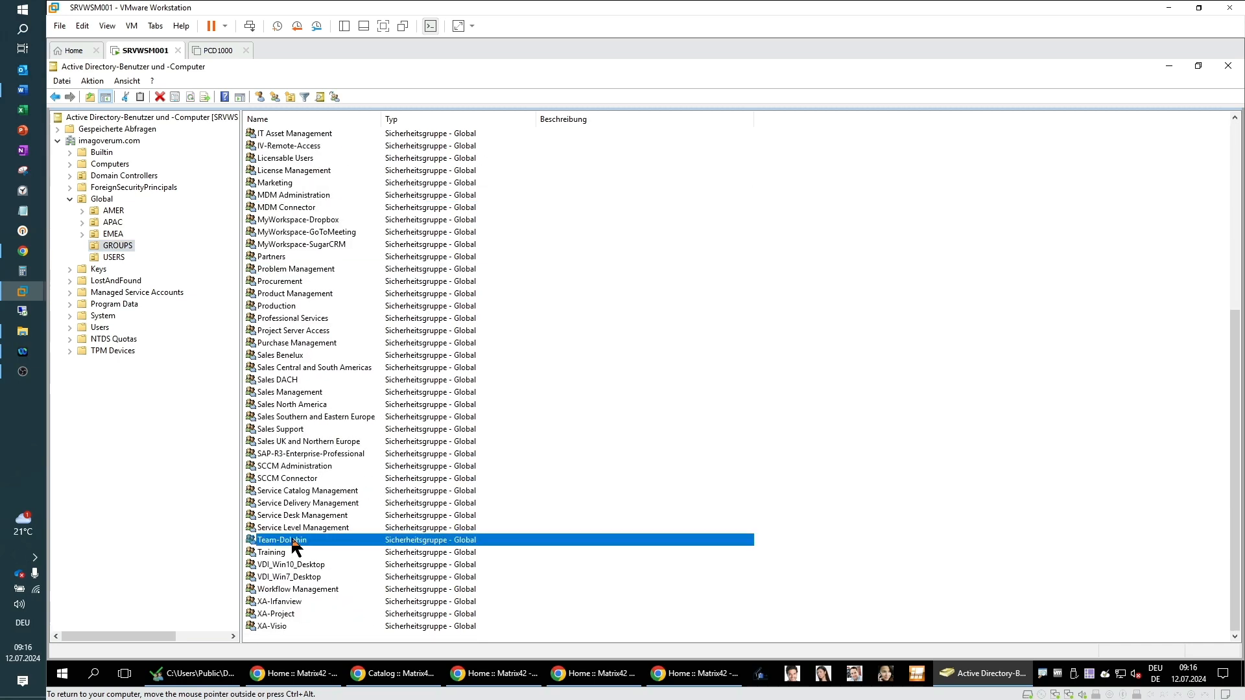
double_click(295, 542)
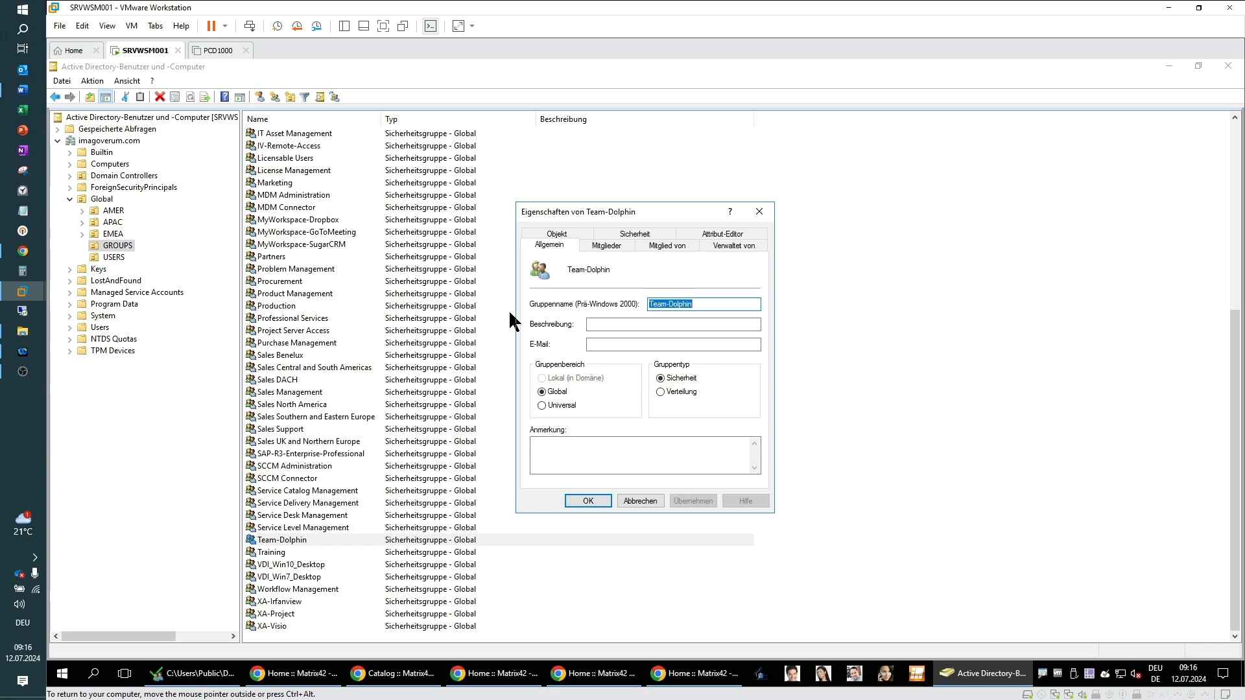
click(606, 246)
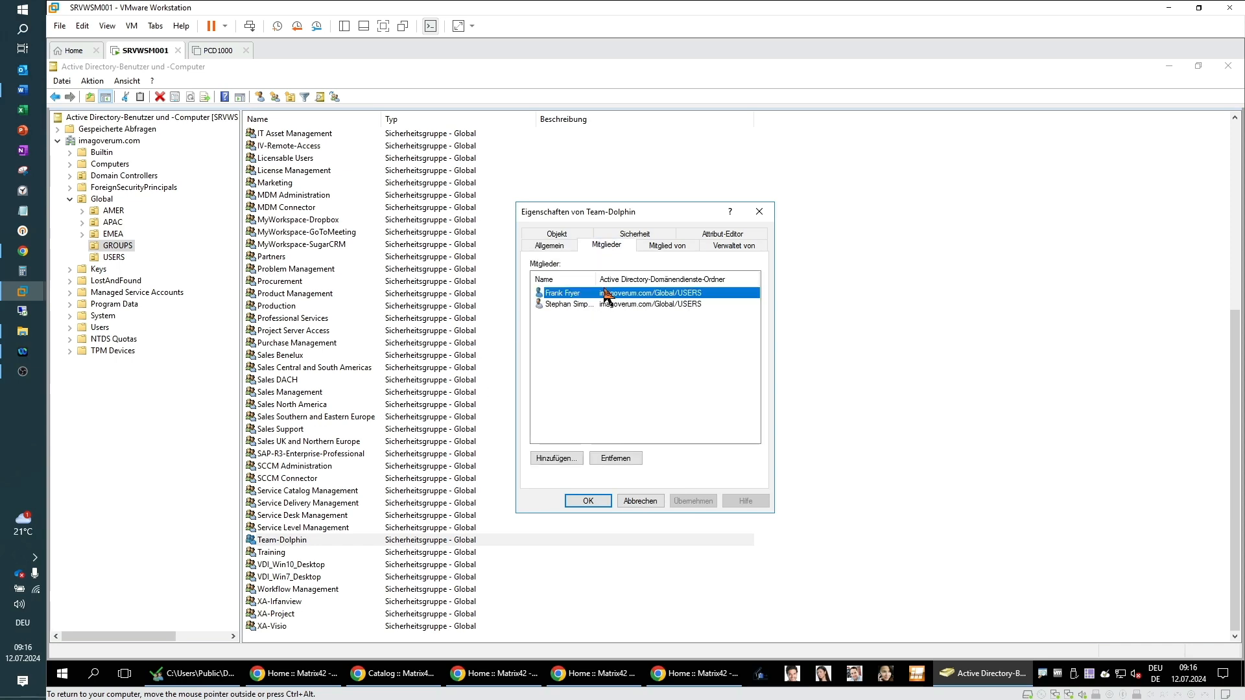
drag(595, 277, 646, 277)
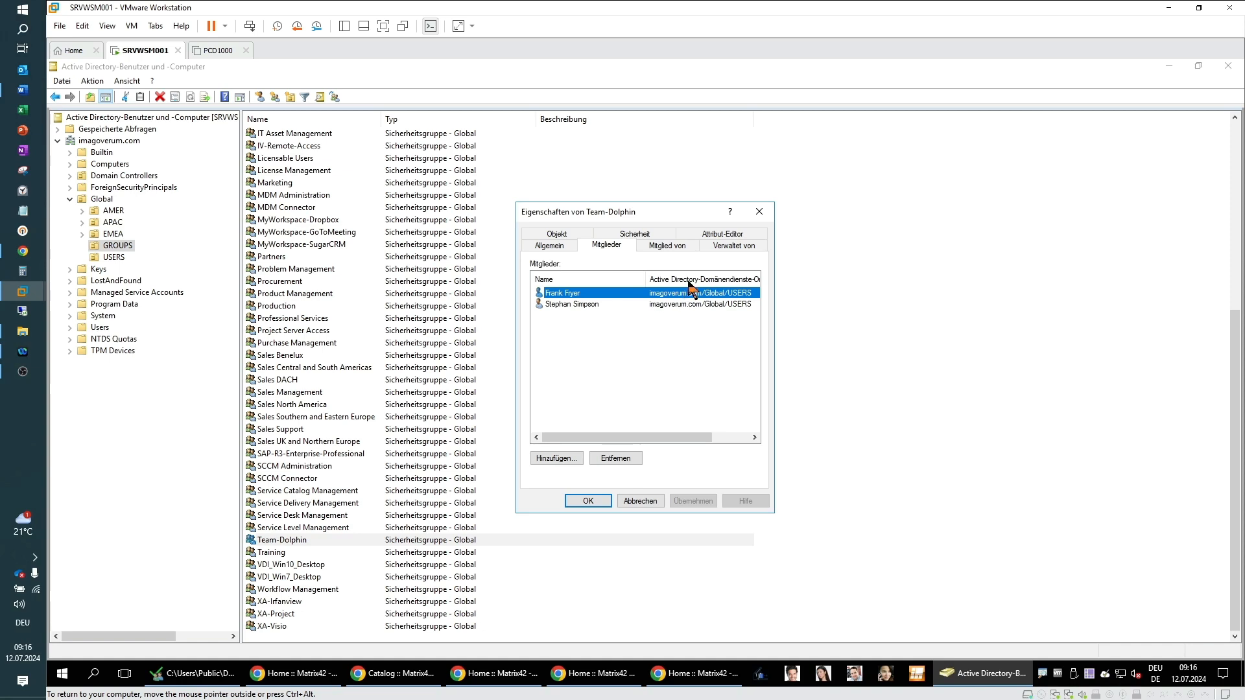
click(760, 216)
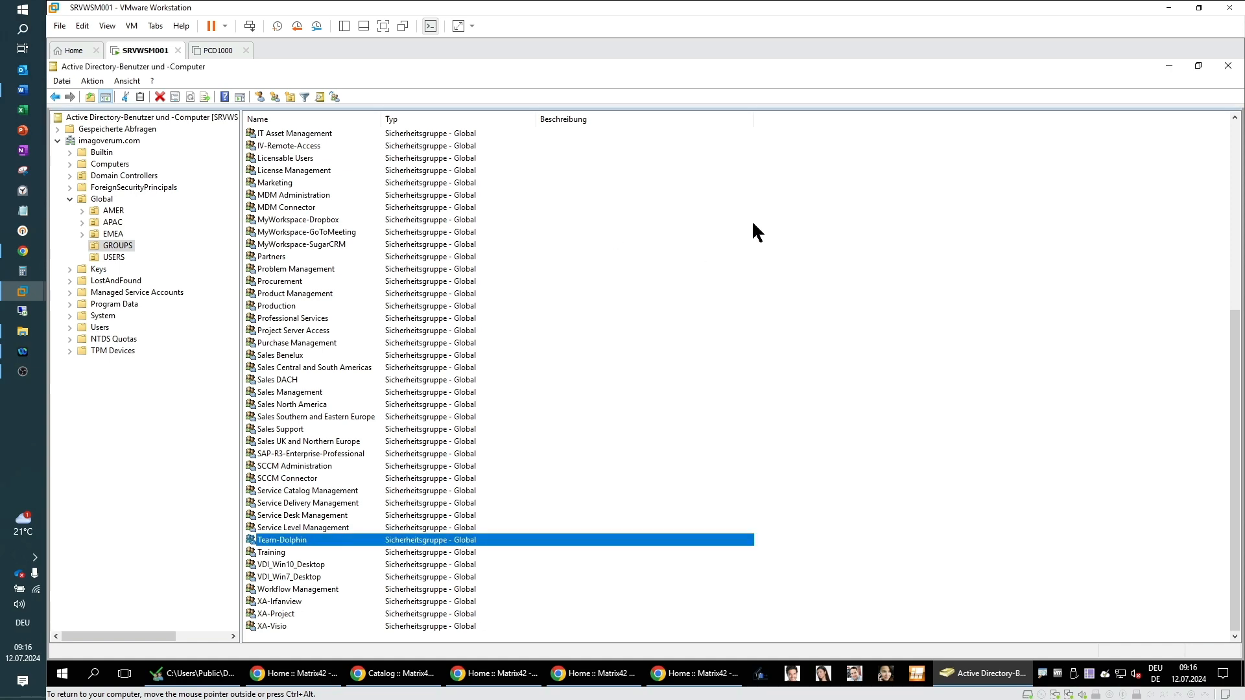
click(1171, 66)
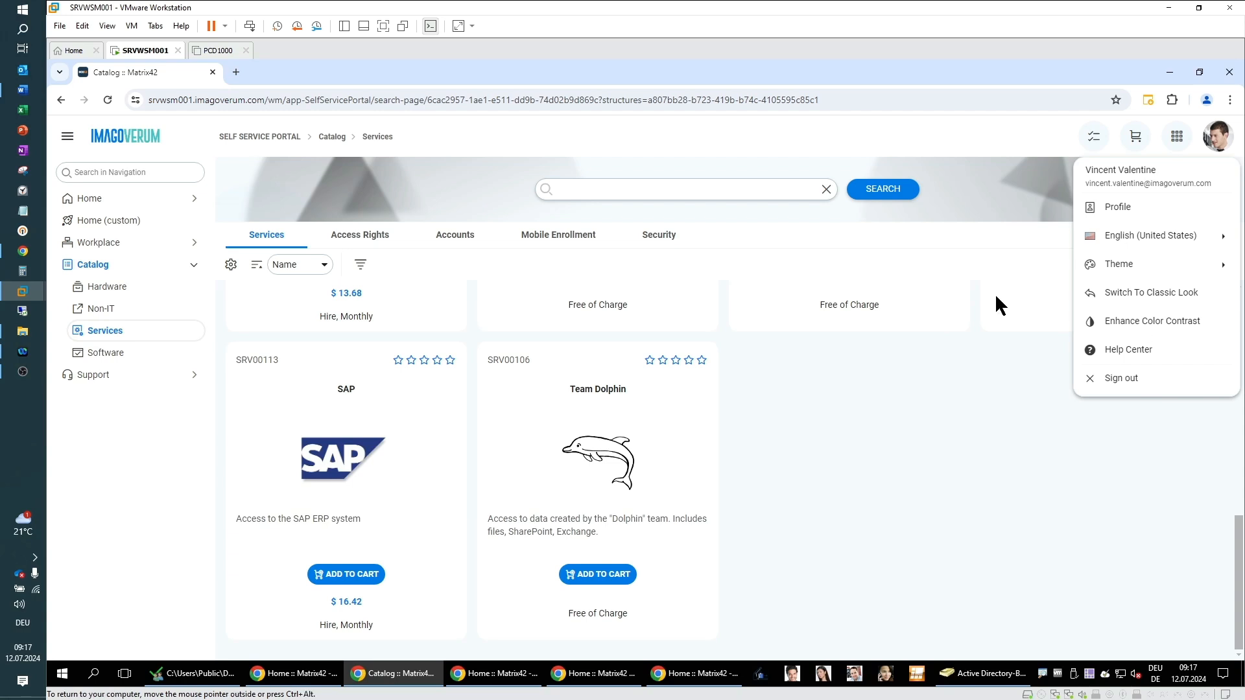
Step: Add the Team Dolphin service to the shopping cart with the prefilled AD account as target
click(812, 381)
click(572, 575)
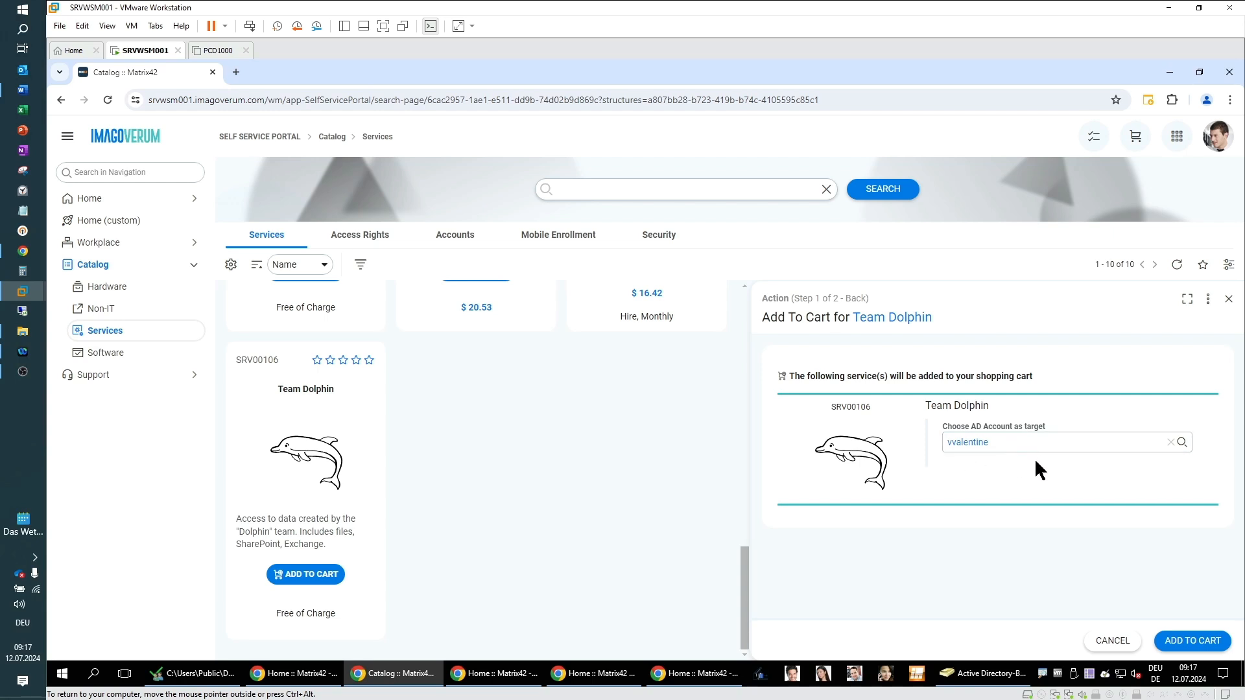
click(1187, 642)
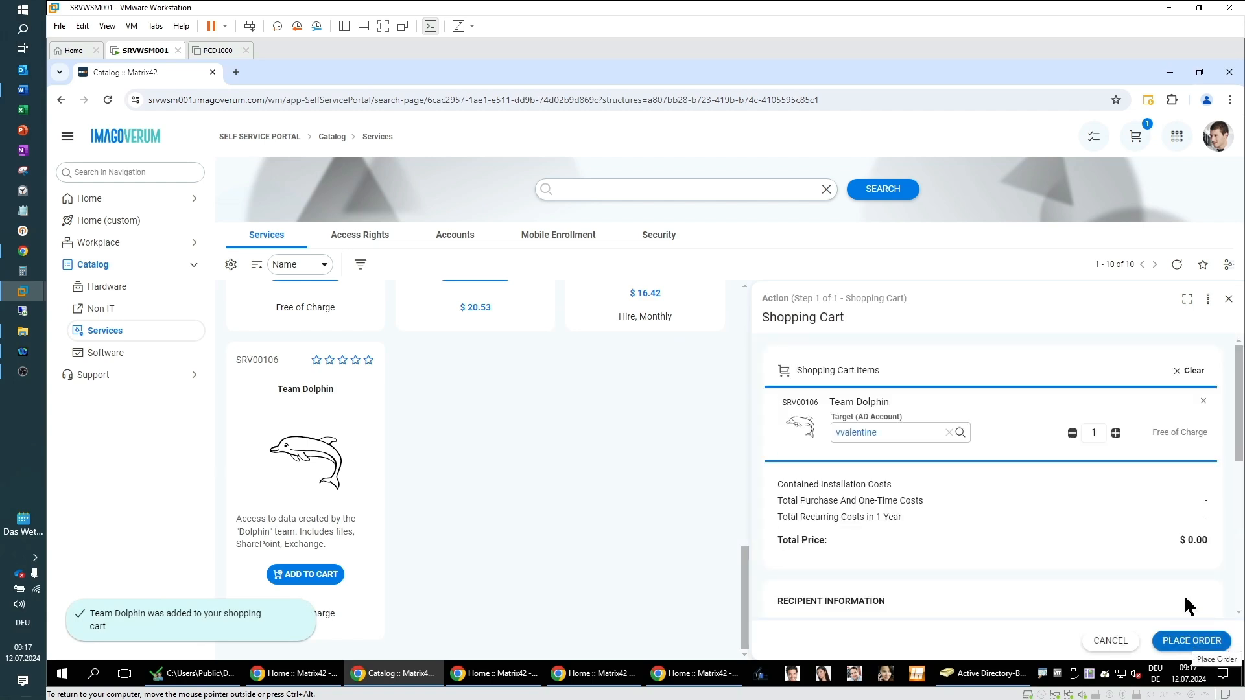
Step: Review the cart's recipient information and place the order for Team Dolphin
scroll(1027, 520, down, 2)
scroll(1029, 525, down, 1)
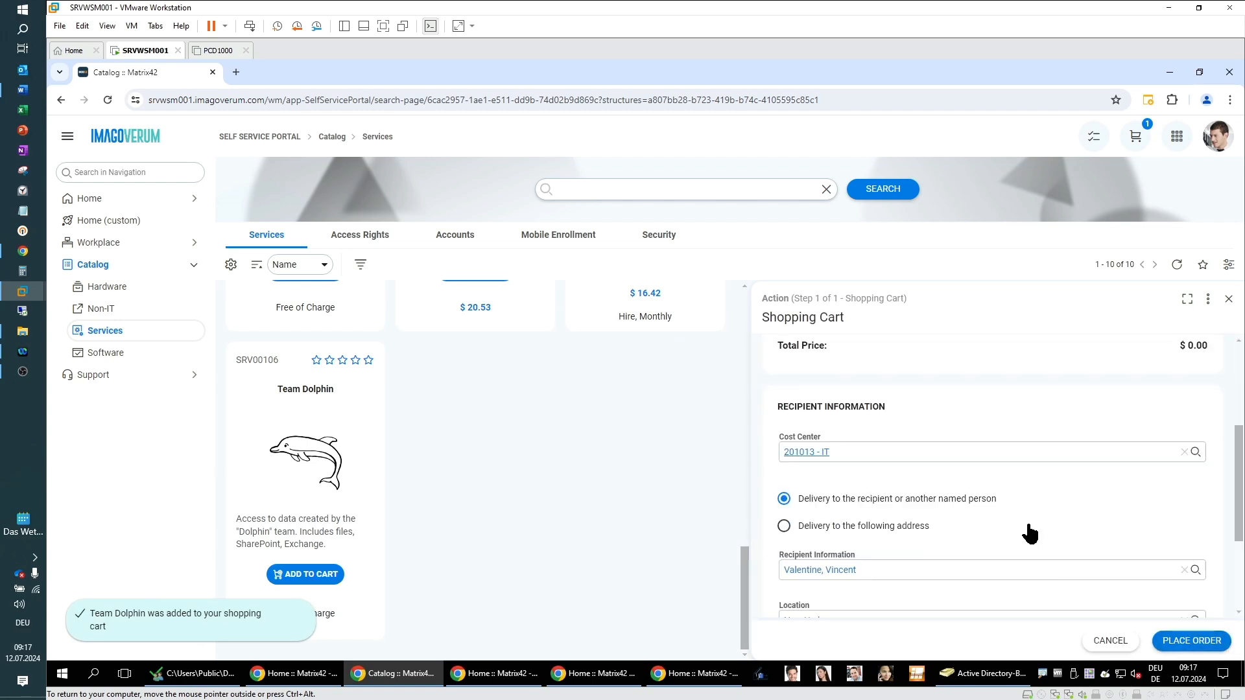
scroll(1028, 526, down, 1)
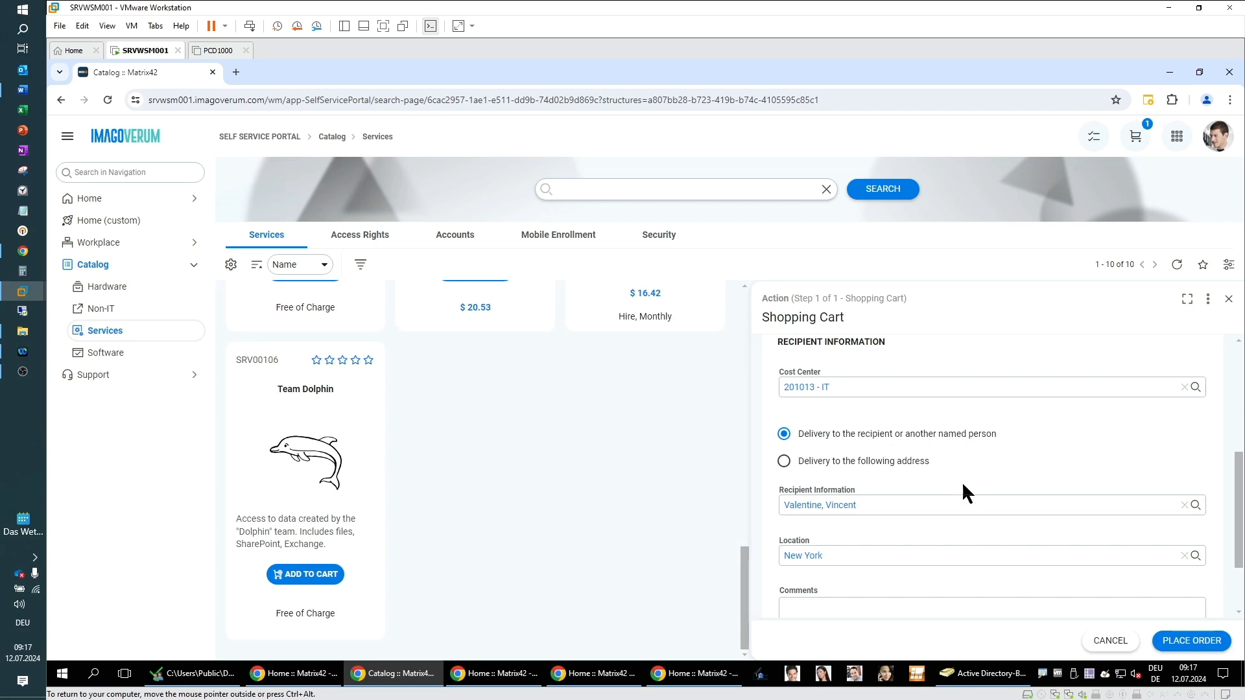
scroll(962, 486, down, 1)
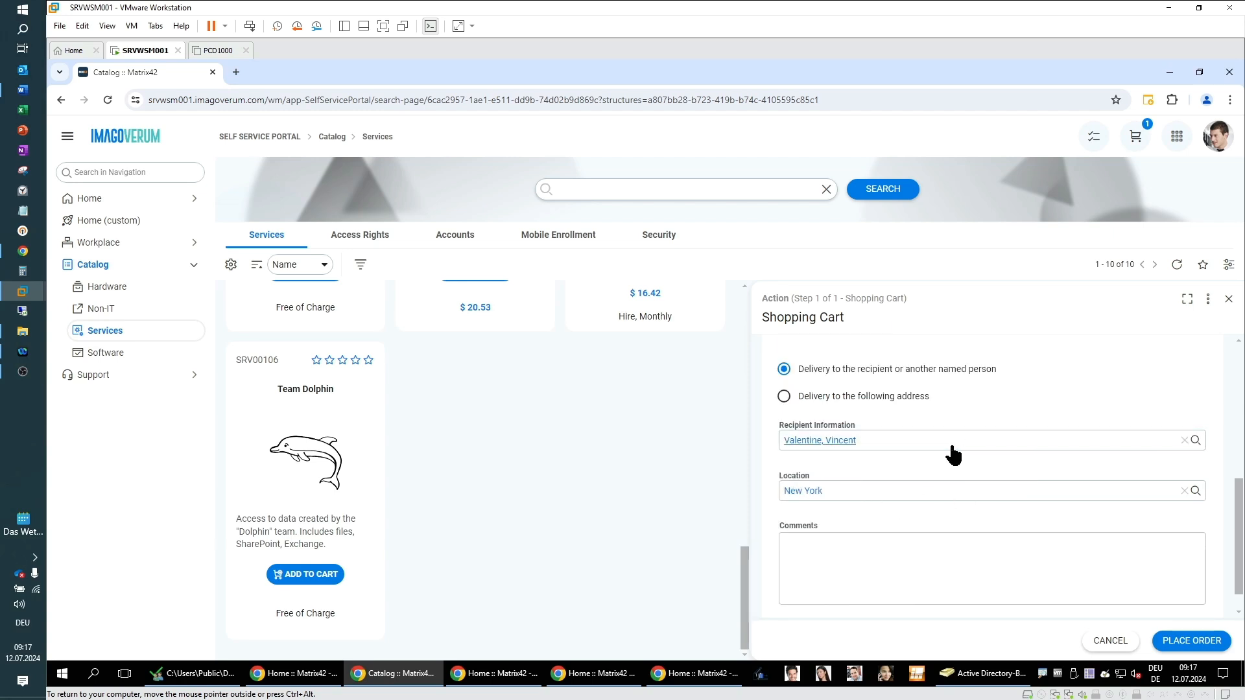
scroll(958, 531, down, 1)
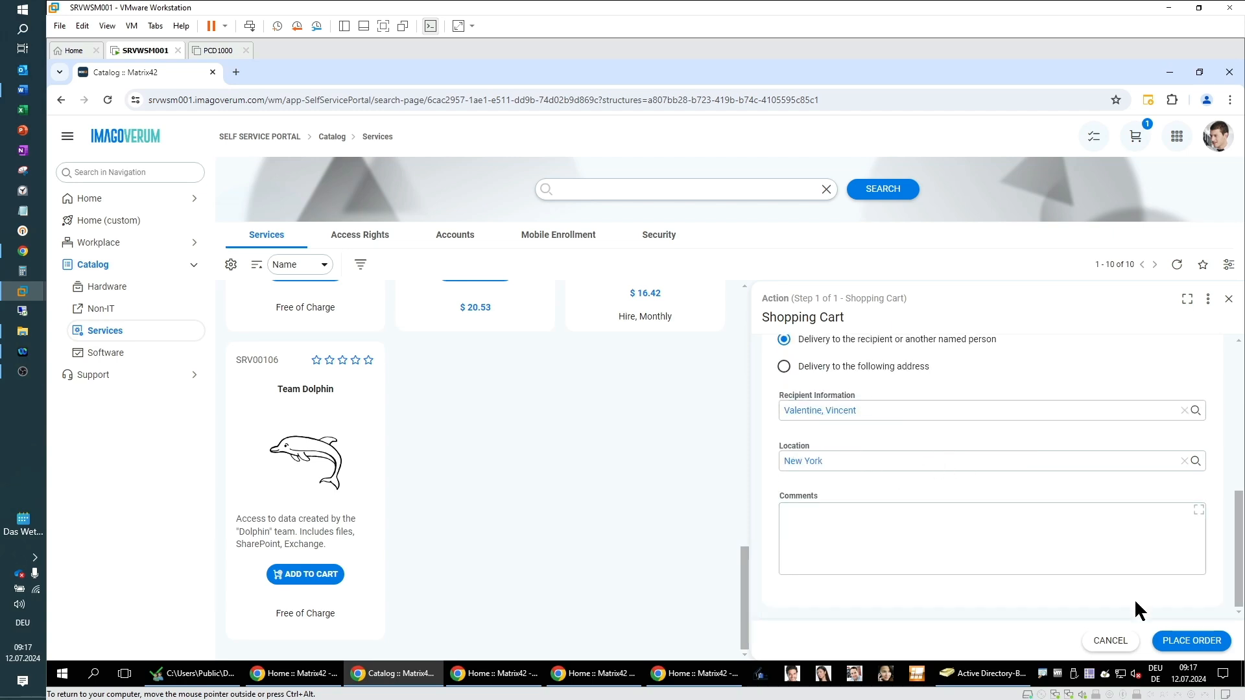
click(1192, 641)
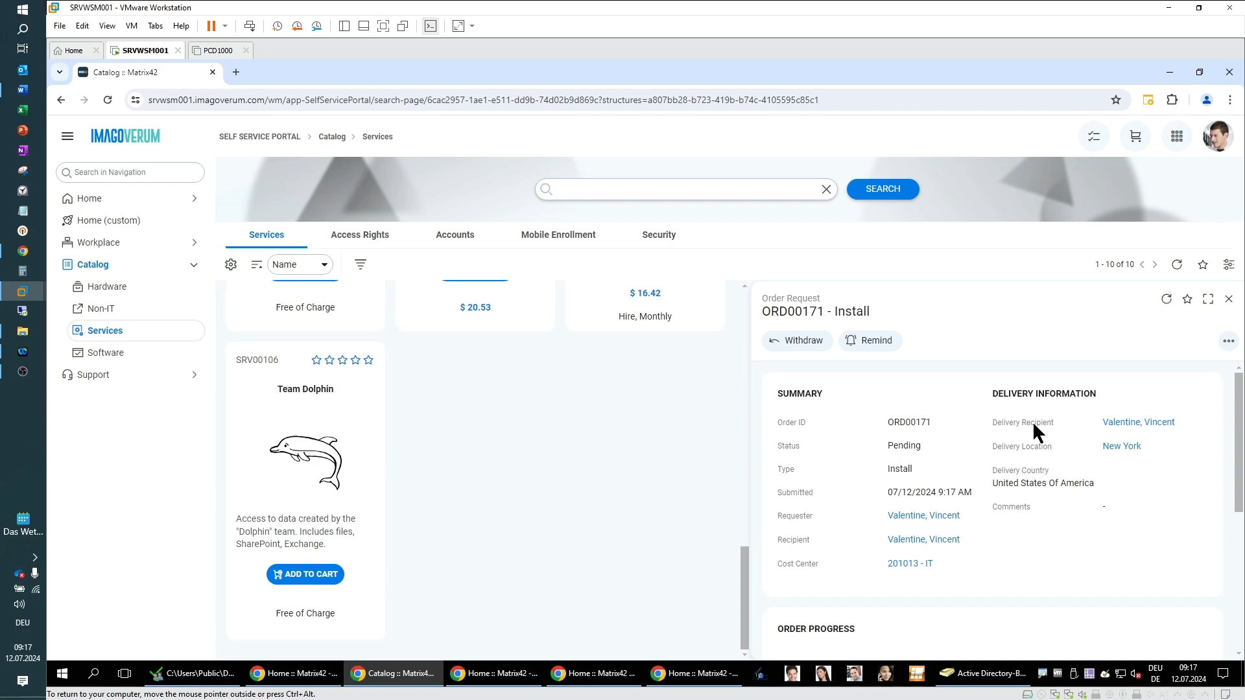
Step: Expand the order request, refresh it, and inspect the pending approval step in the order progress
scroll(1077, 560, down, 4)
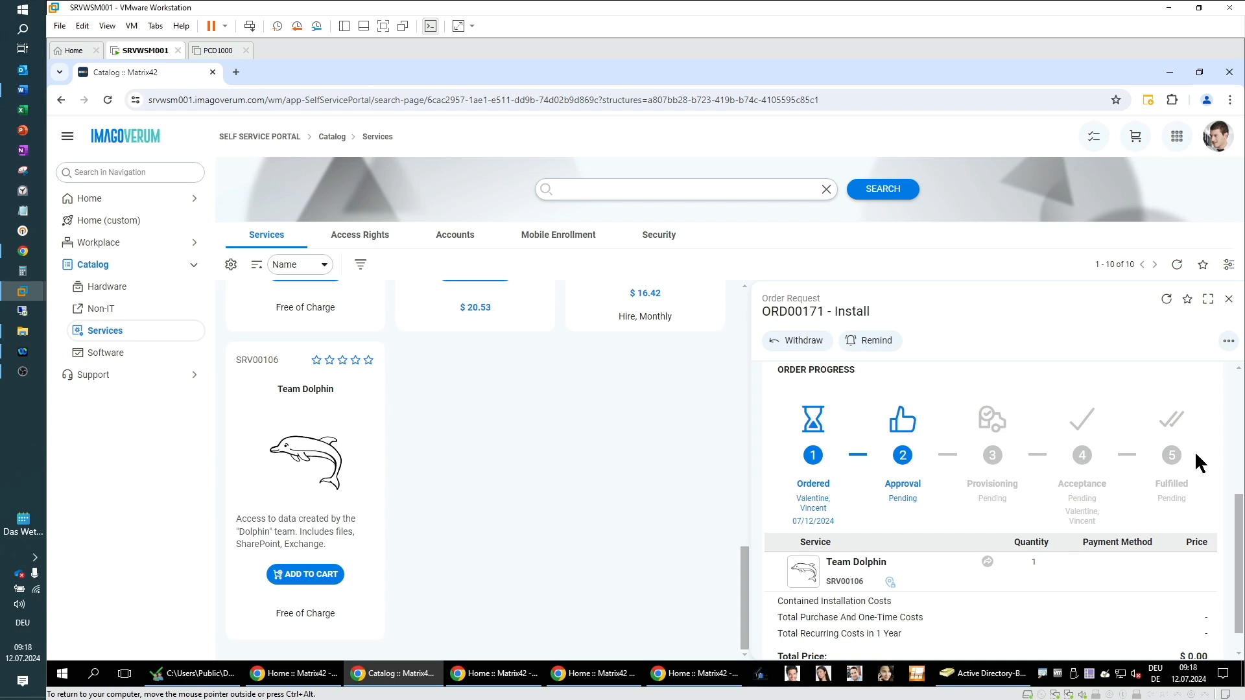
click(1209, 300)
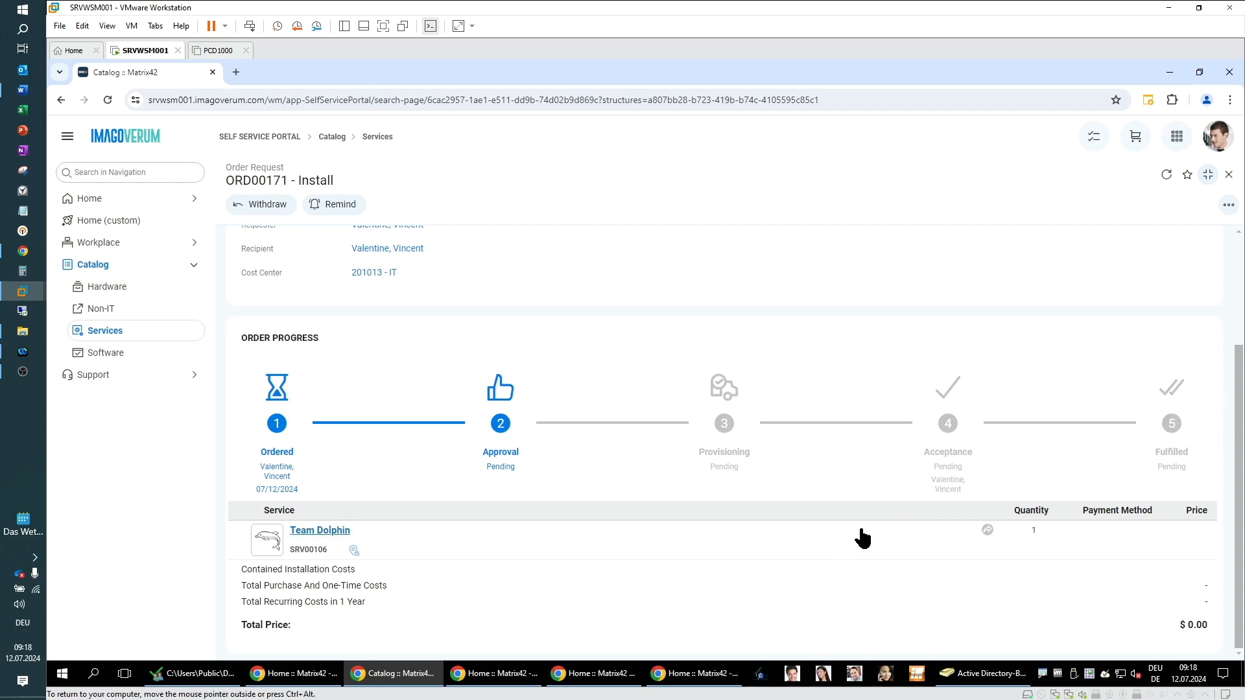
click(1167, 176)
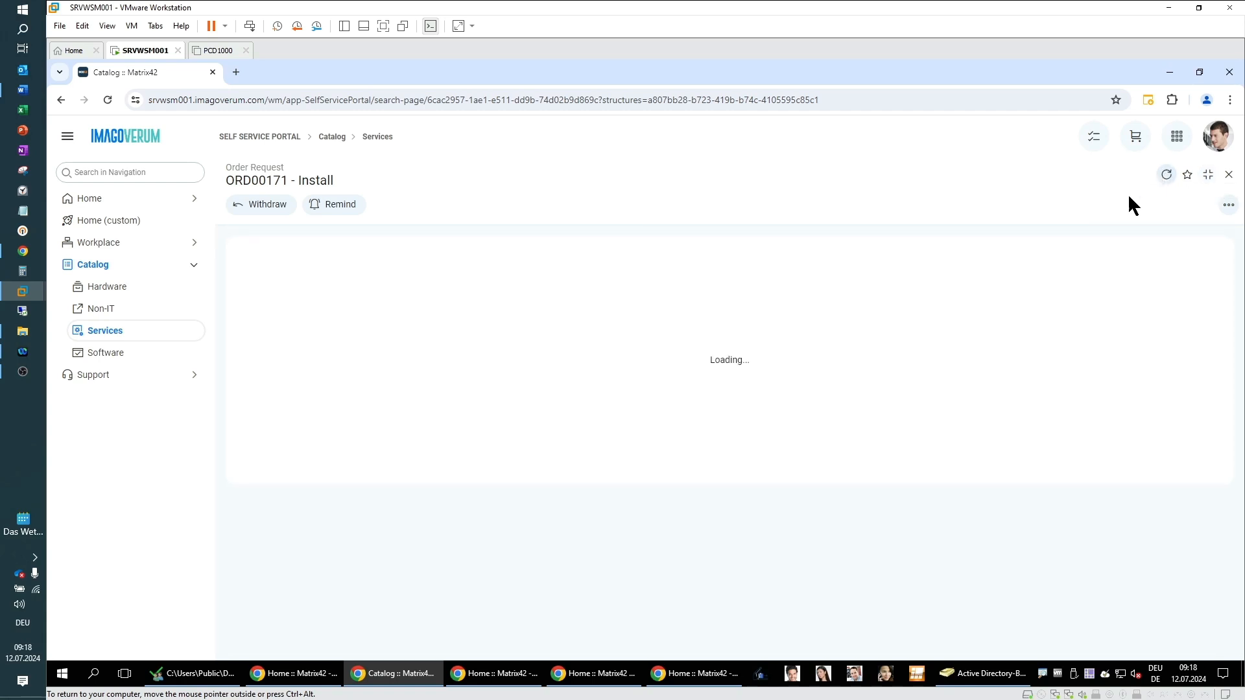
scroll(578, 497, down, 2)
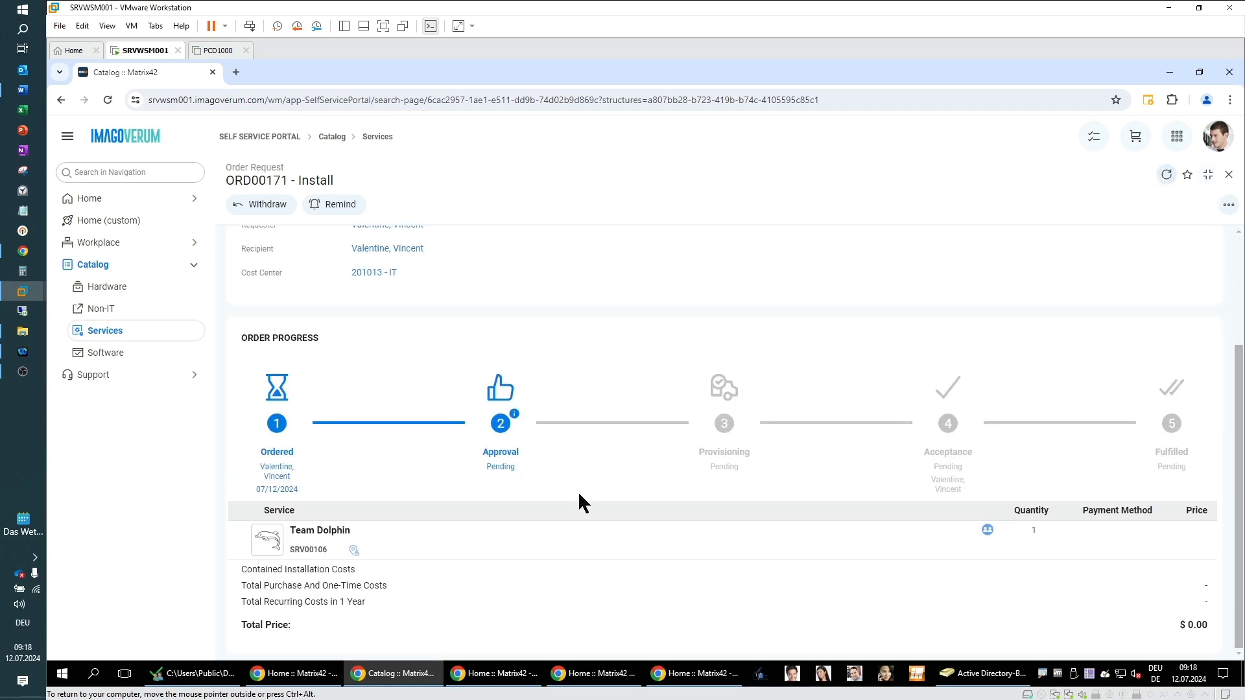
click(523, 418)
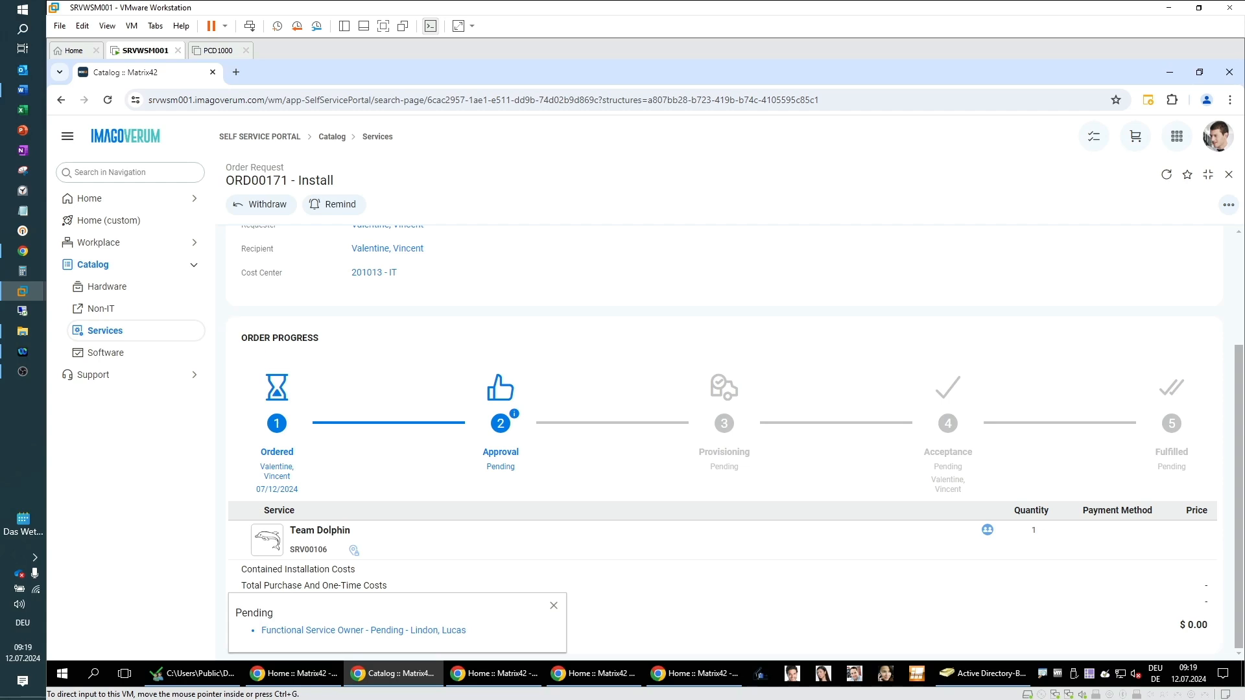
Step: Switch to the approver's portal session, open Decide, and select the pending Team Dolphin order
click(497, 678)
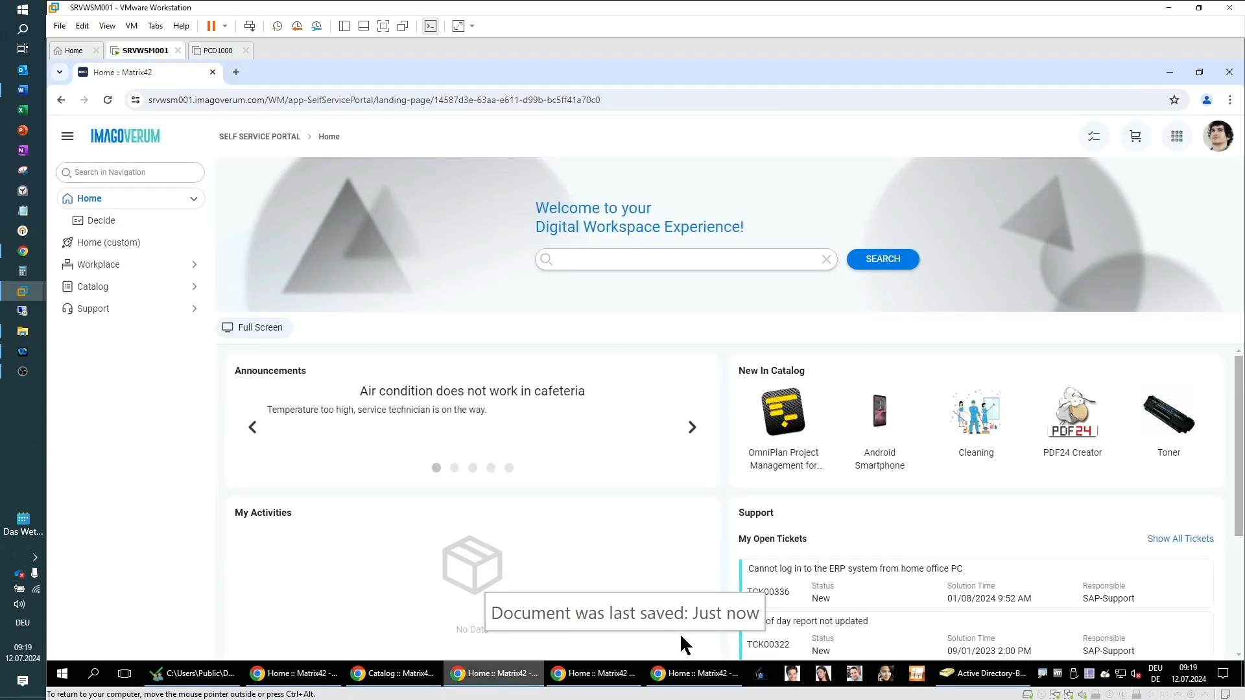
click(1219, 139)
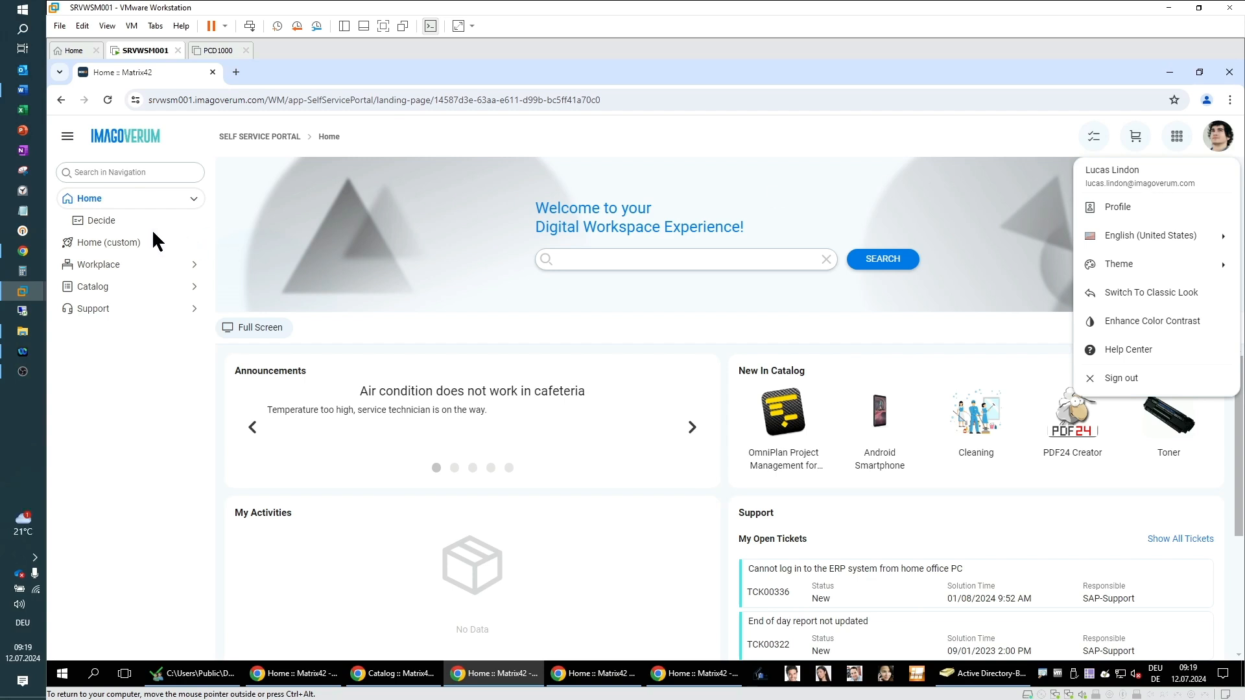
click(99, 222)
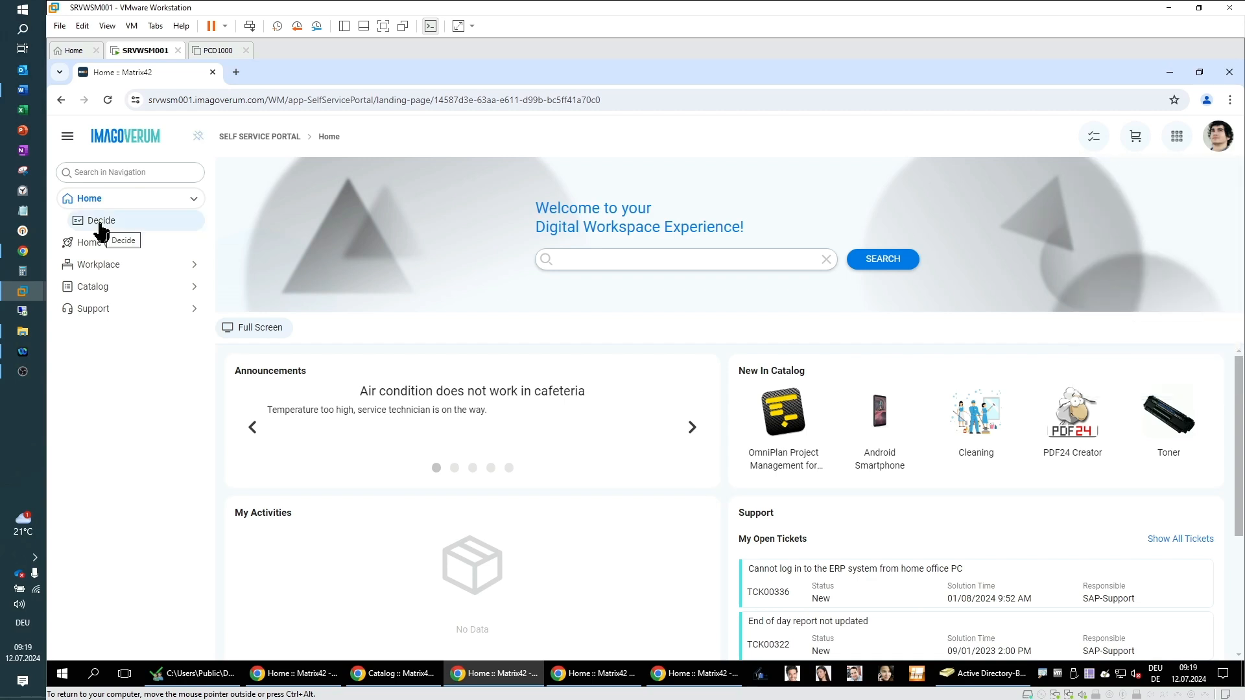
click(100, 225)
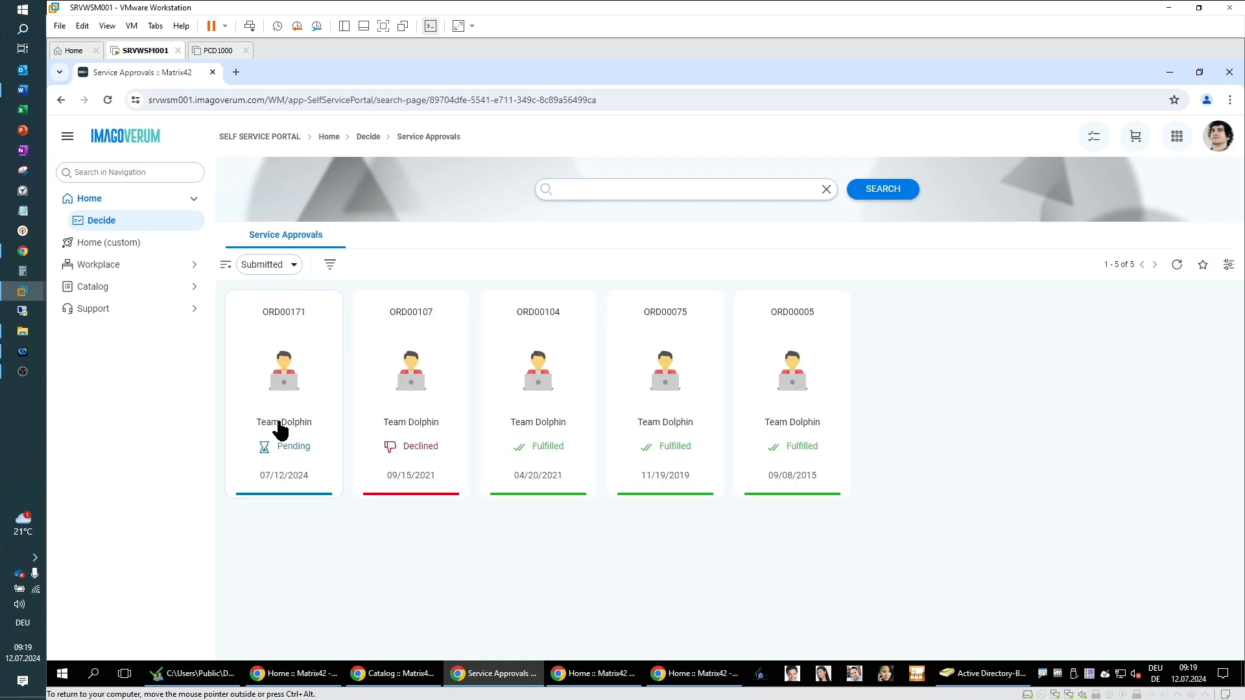
click(289, 316)
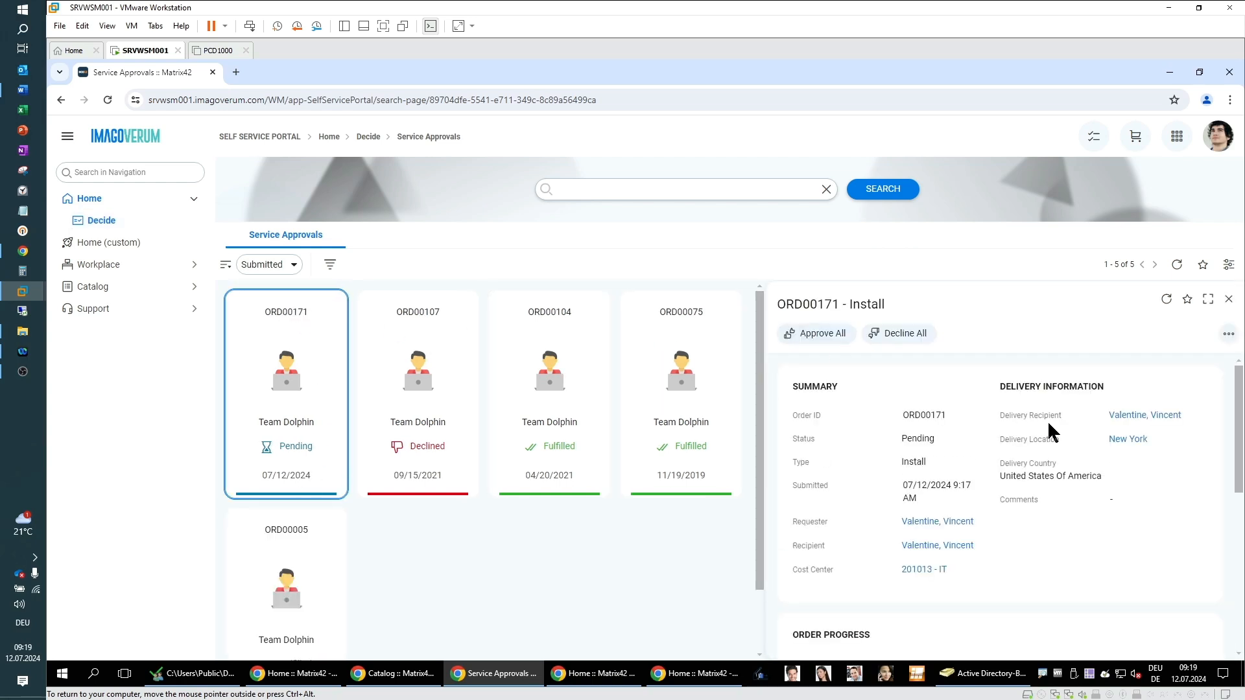
Step: Approve the pending Team Dolphin booking with the comment "Ok"
scroll(1095, 488, down, 2)
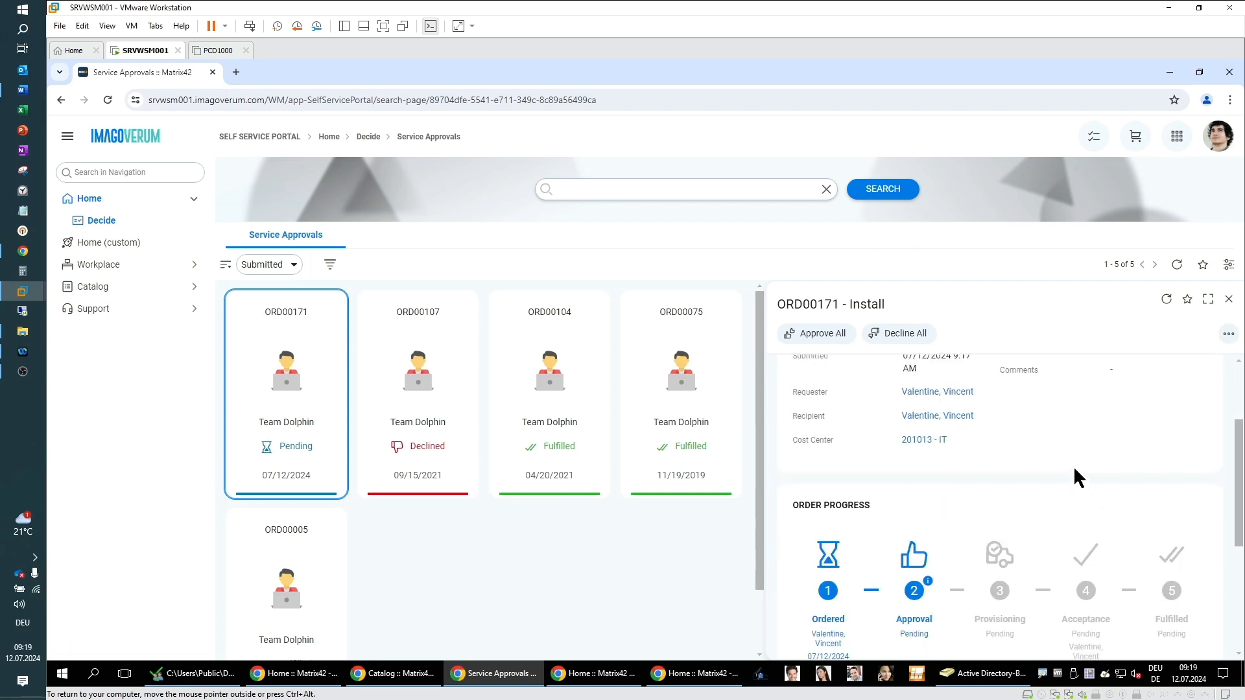
scroll(1073, 466, down, 2)
scroll(1066, 464, down, 1)
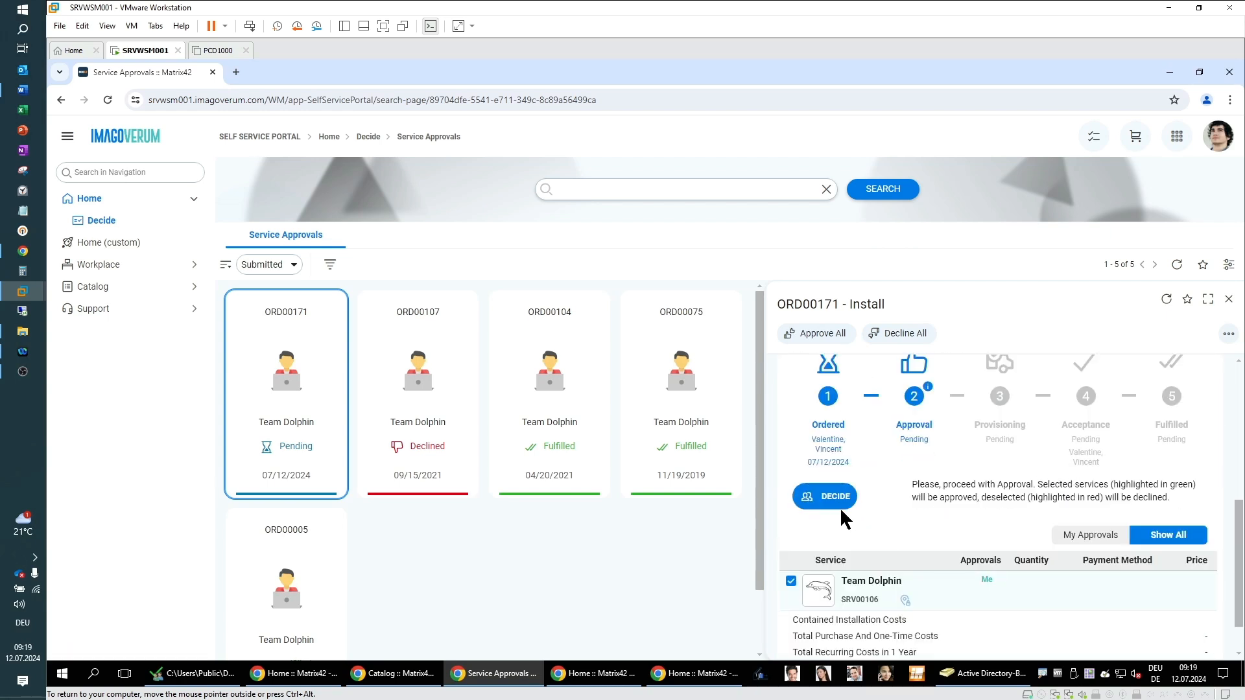
click(812, 498)
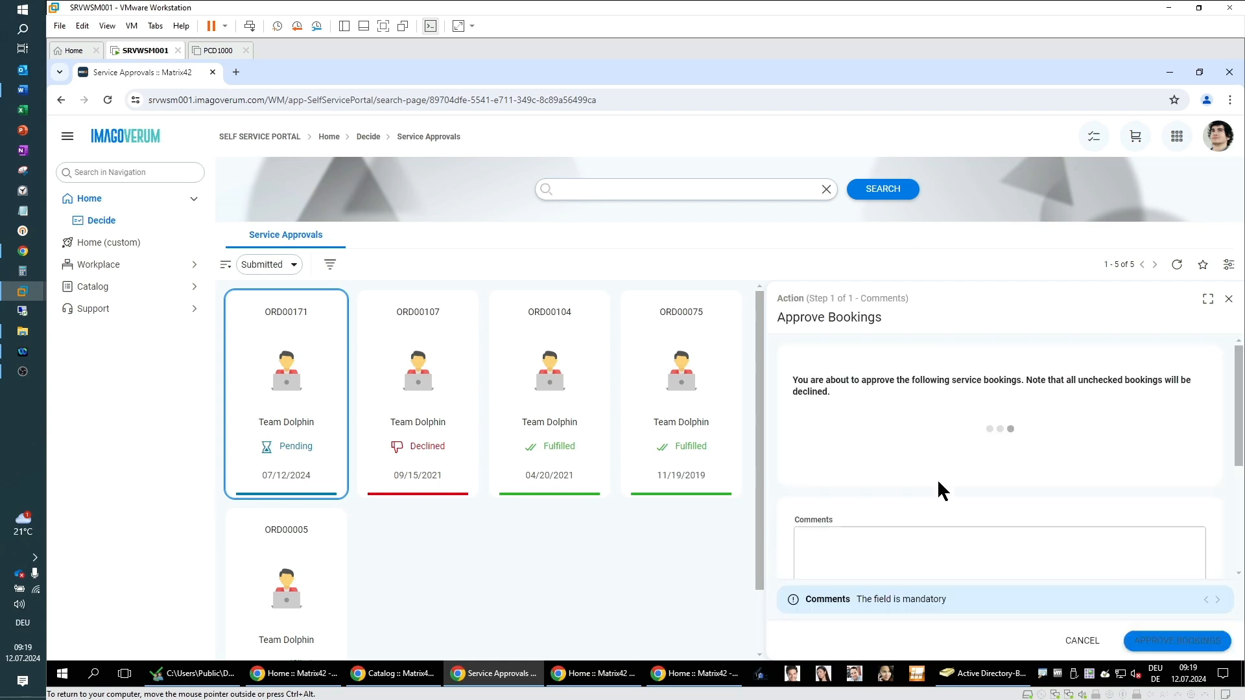
scroll(1009, 477, down, 1)
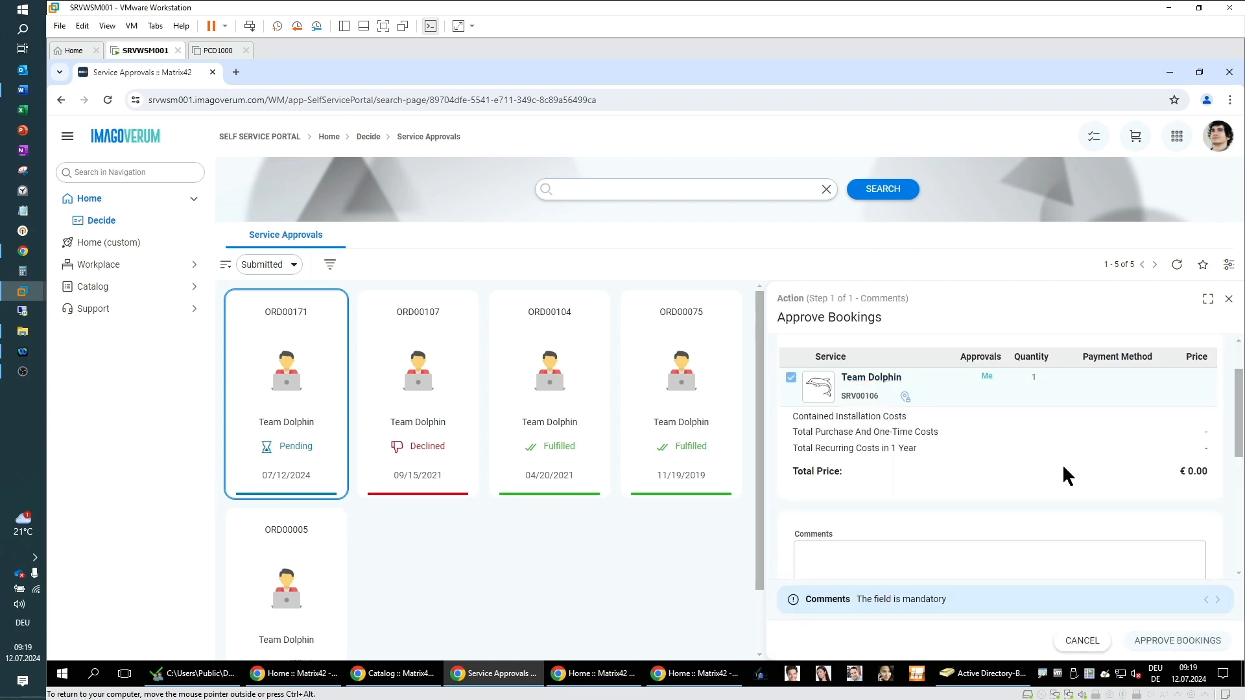
scroll(945, 478, down, 3)
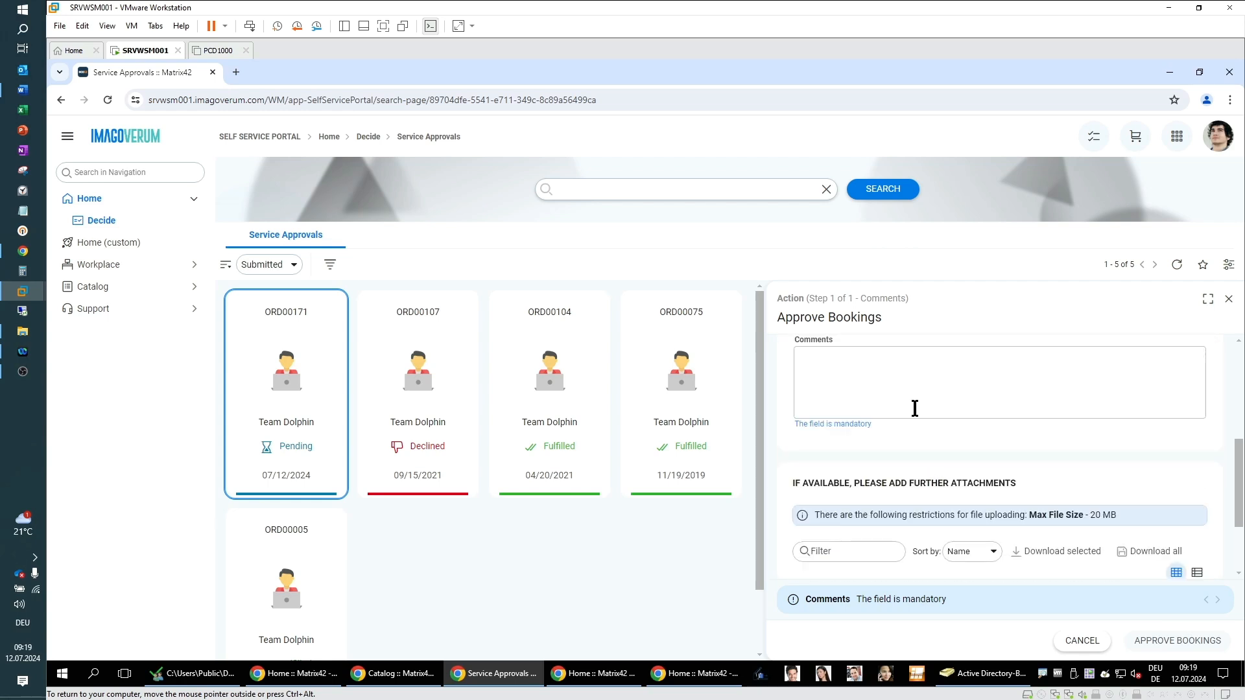
click(906, 388)
text(Ok)
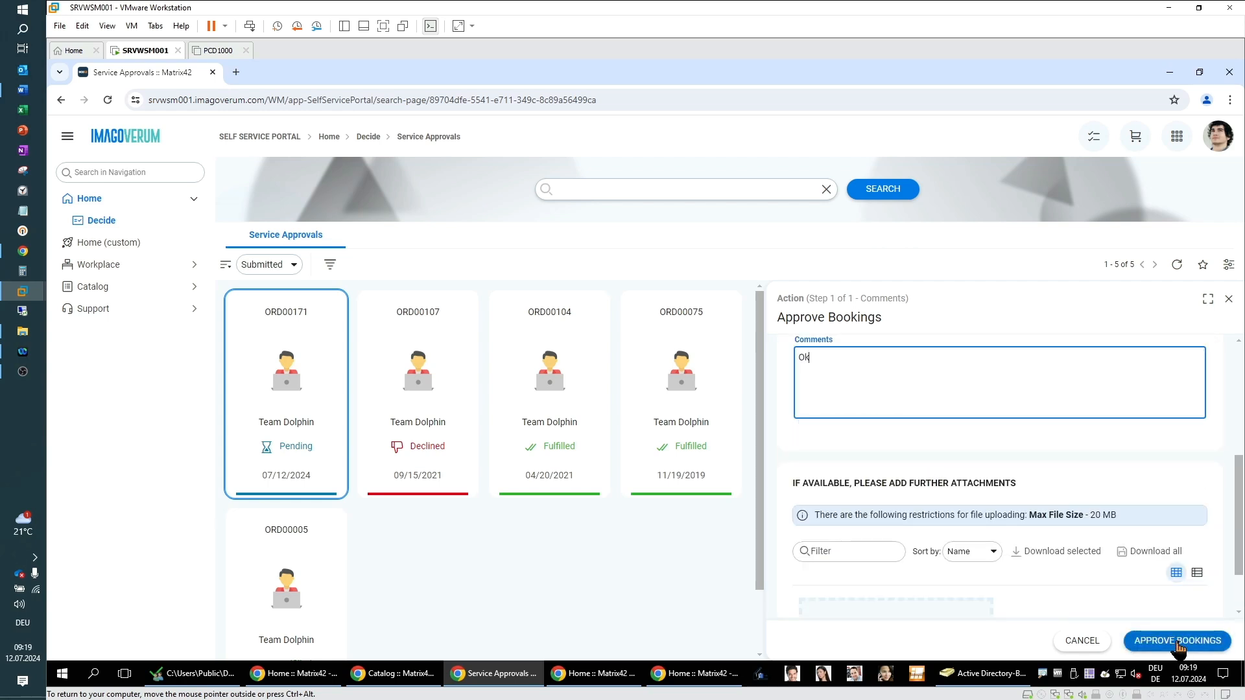
click(1179, 642)
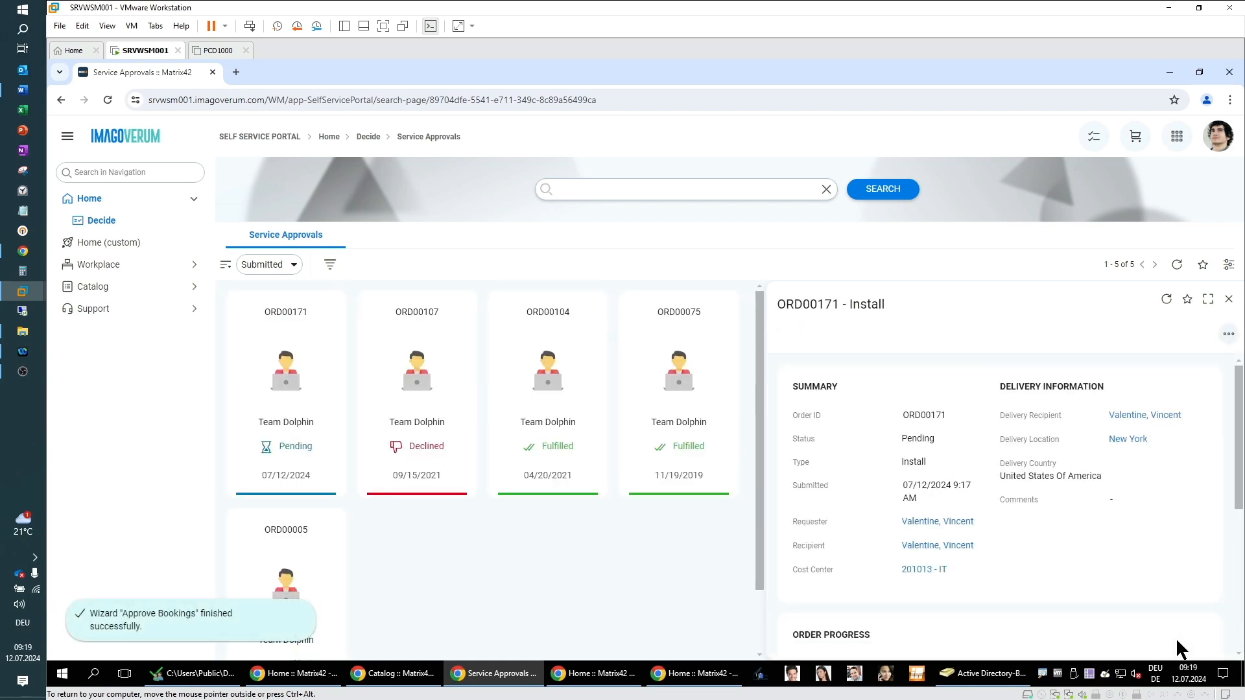
Step: Switch to the requester's order request window, refresh it, and review the updated order progress
scroll(1101, 586, down, 3)
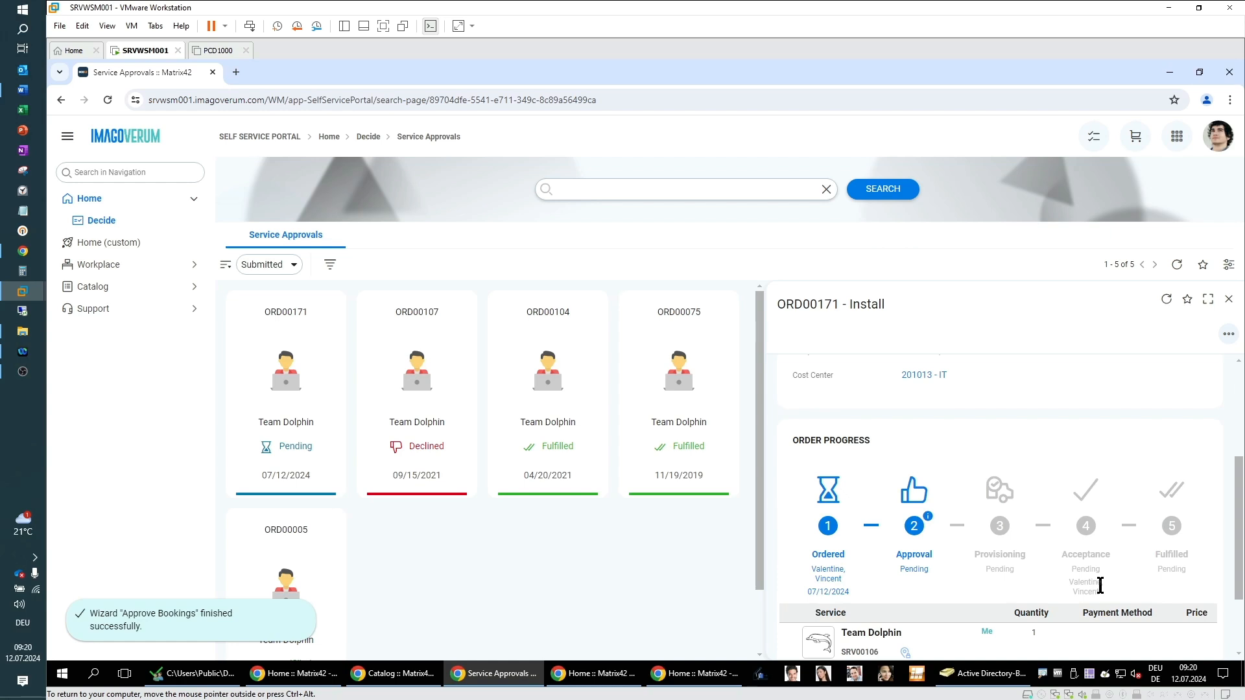
click(1172, 74)
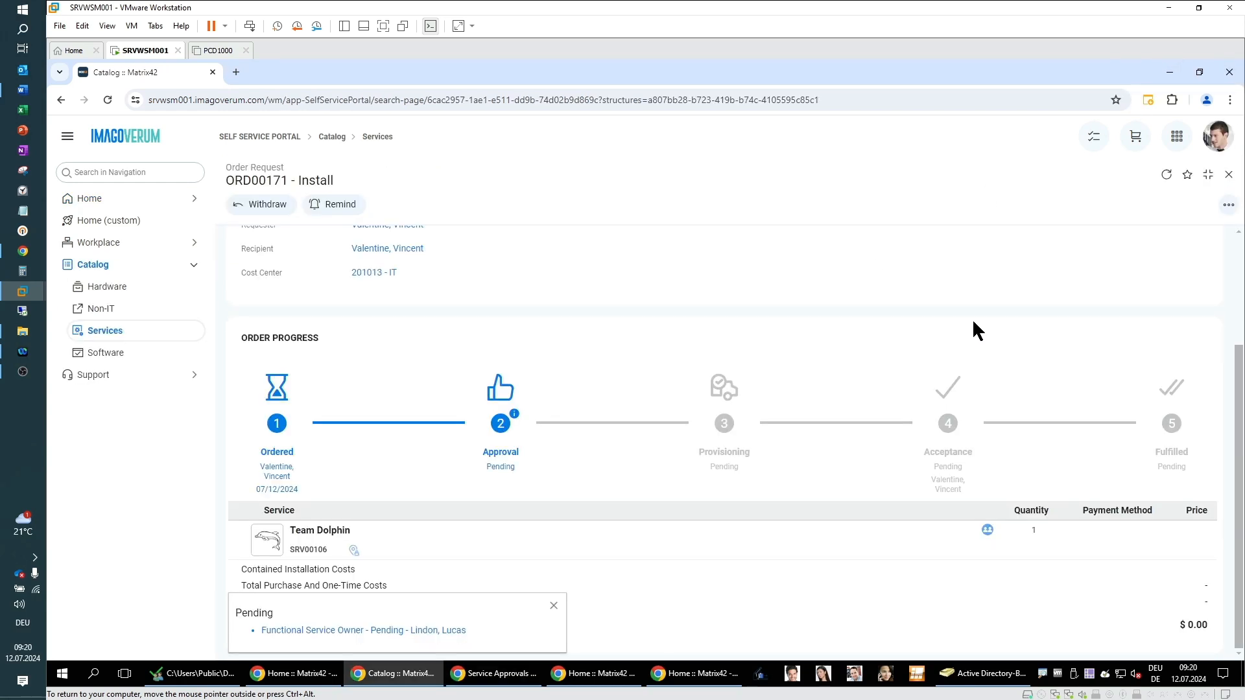
click(1166, 175)
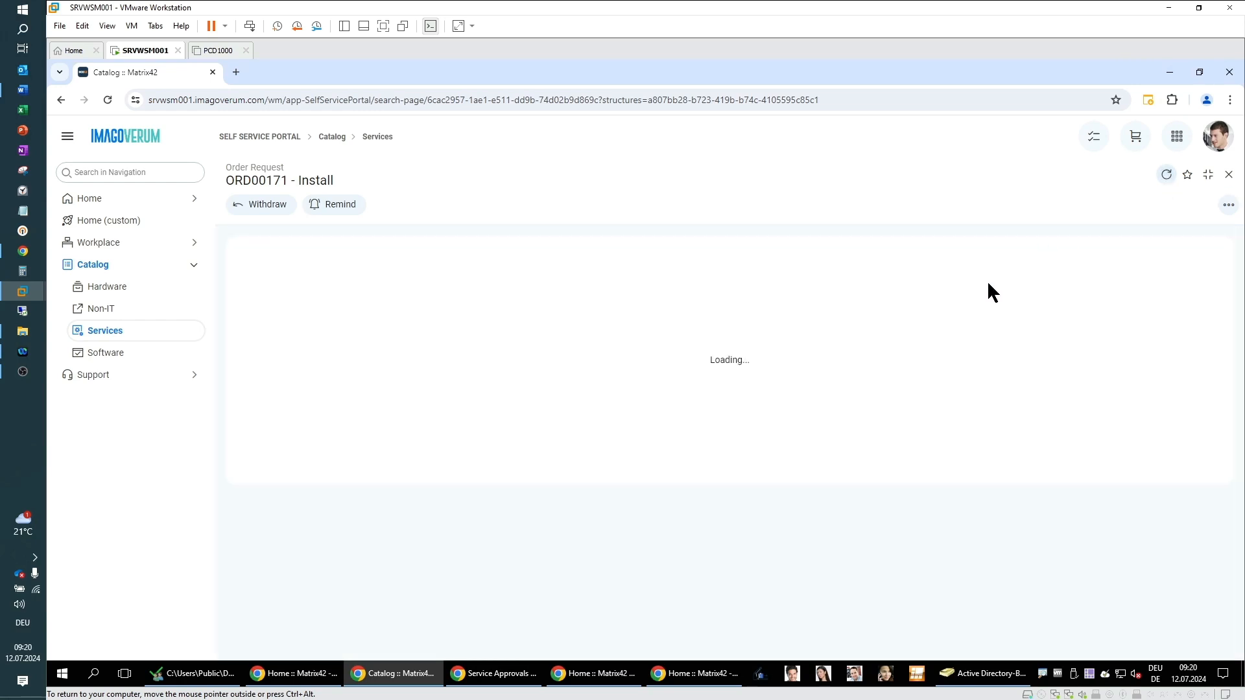
scroll(772, 500, down, 2)
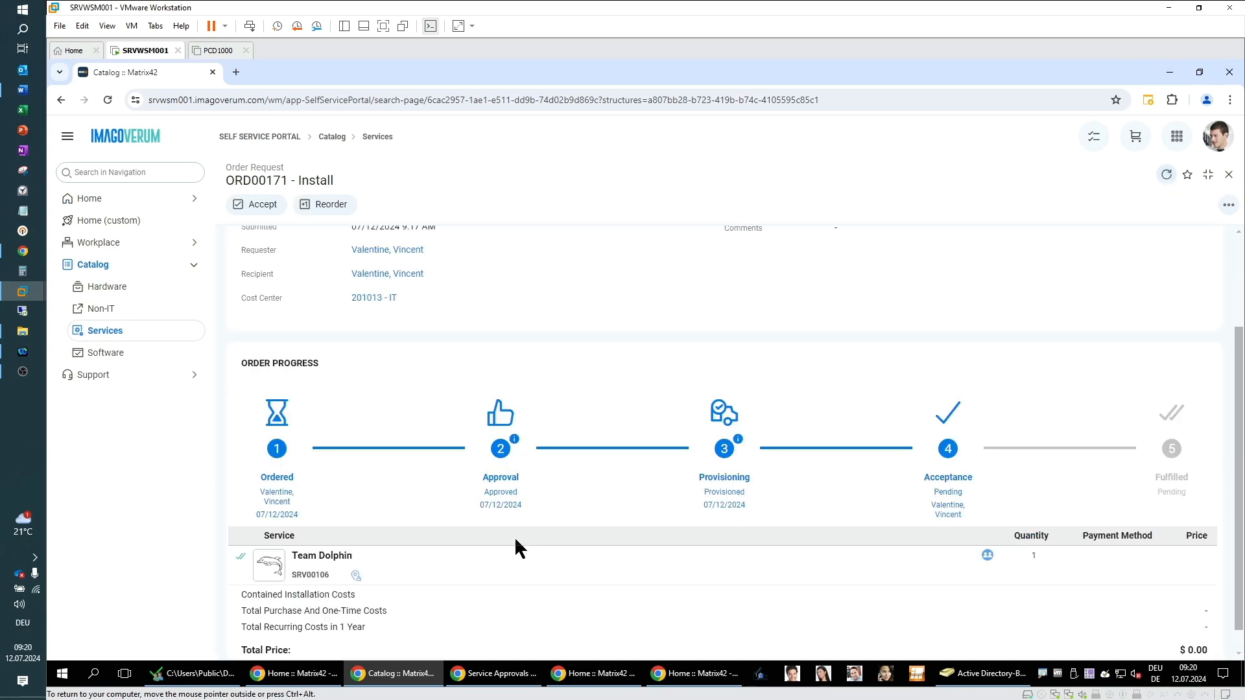
click(515, 440)
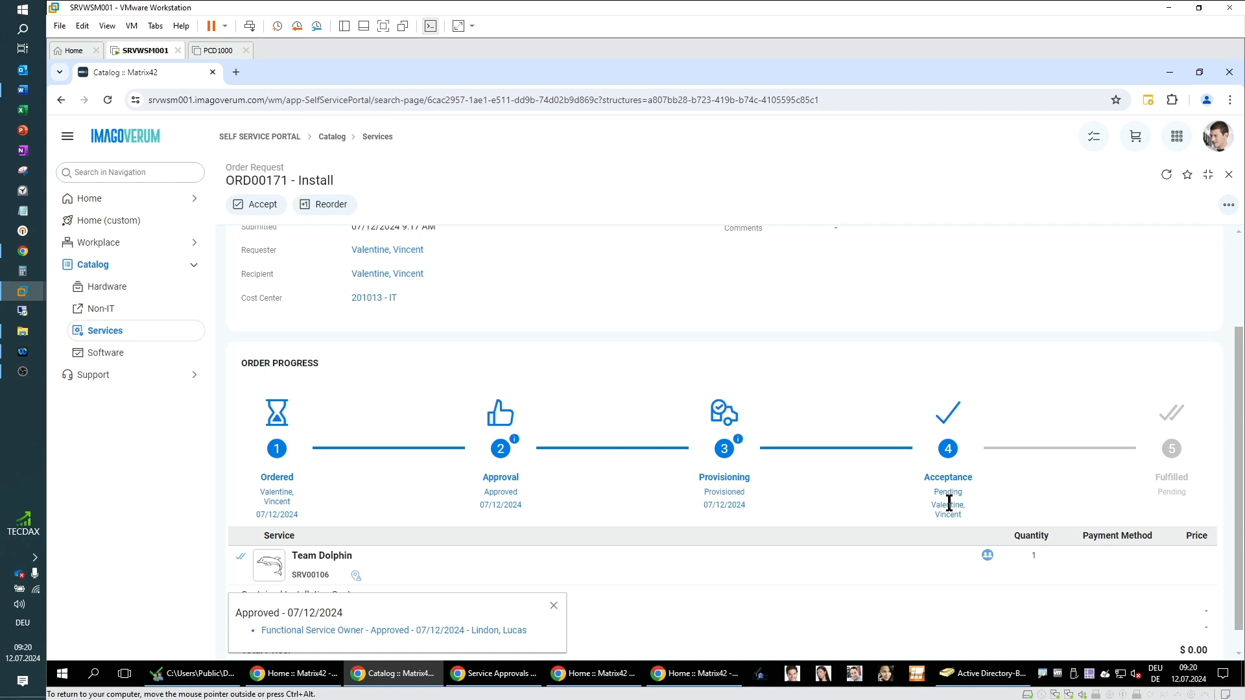
Step: Open the Team-Dolphin group's properties in Active Directory and inspect its members list
click(972, 680)
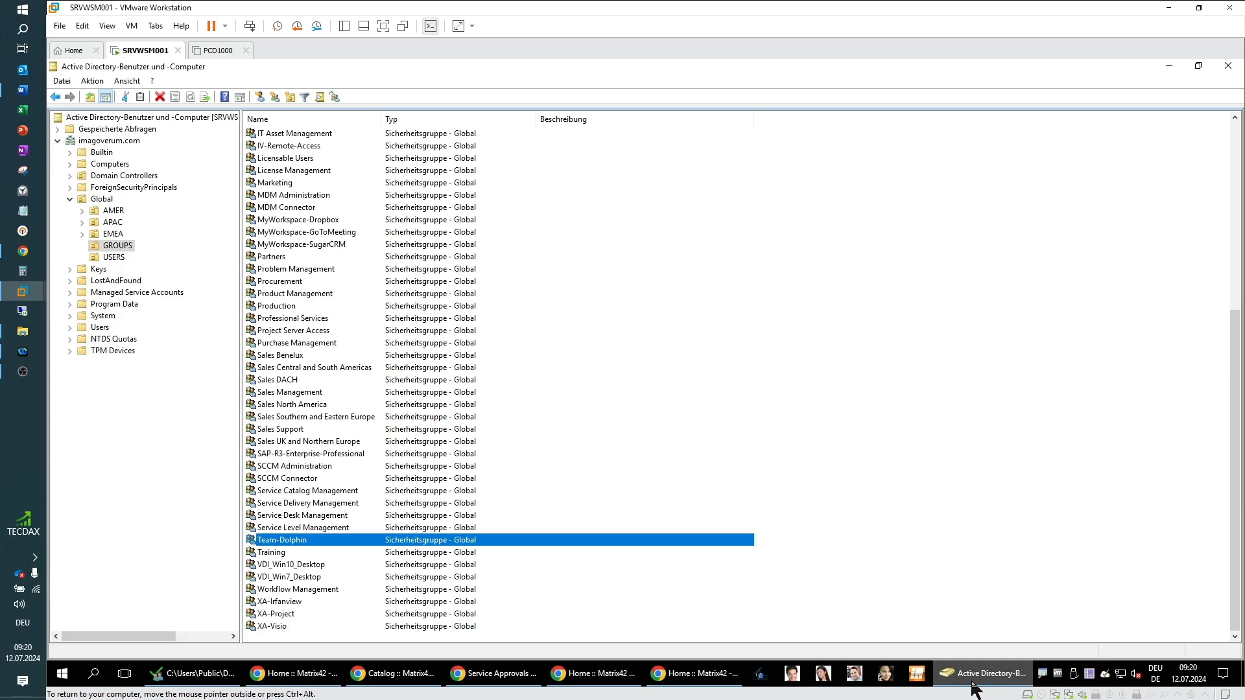
double_click(276, 543)
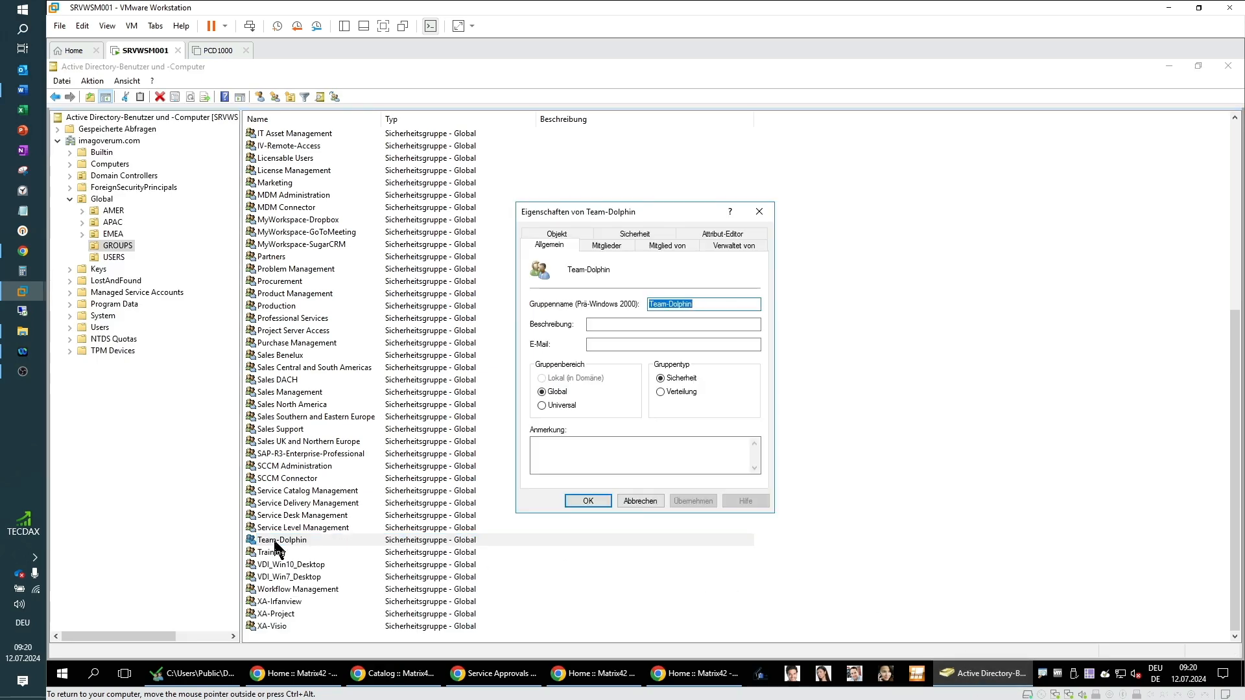
click(617, 243)
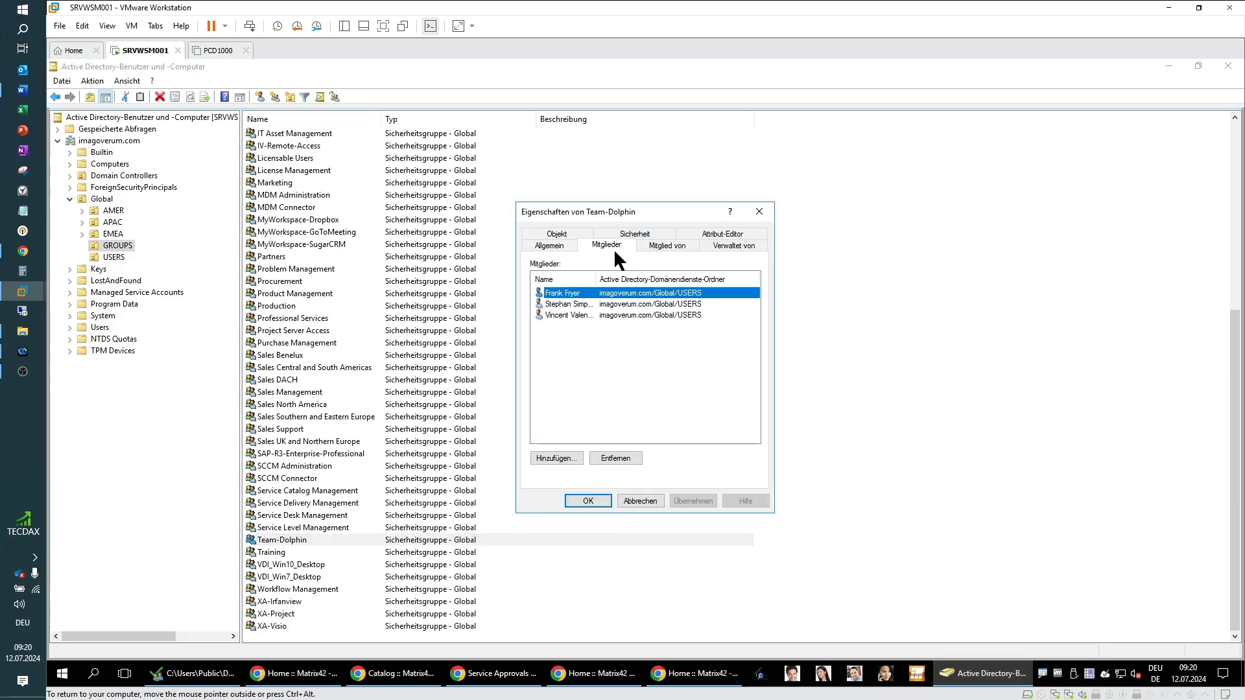
drag(597, 278, 668, 279)
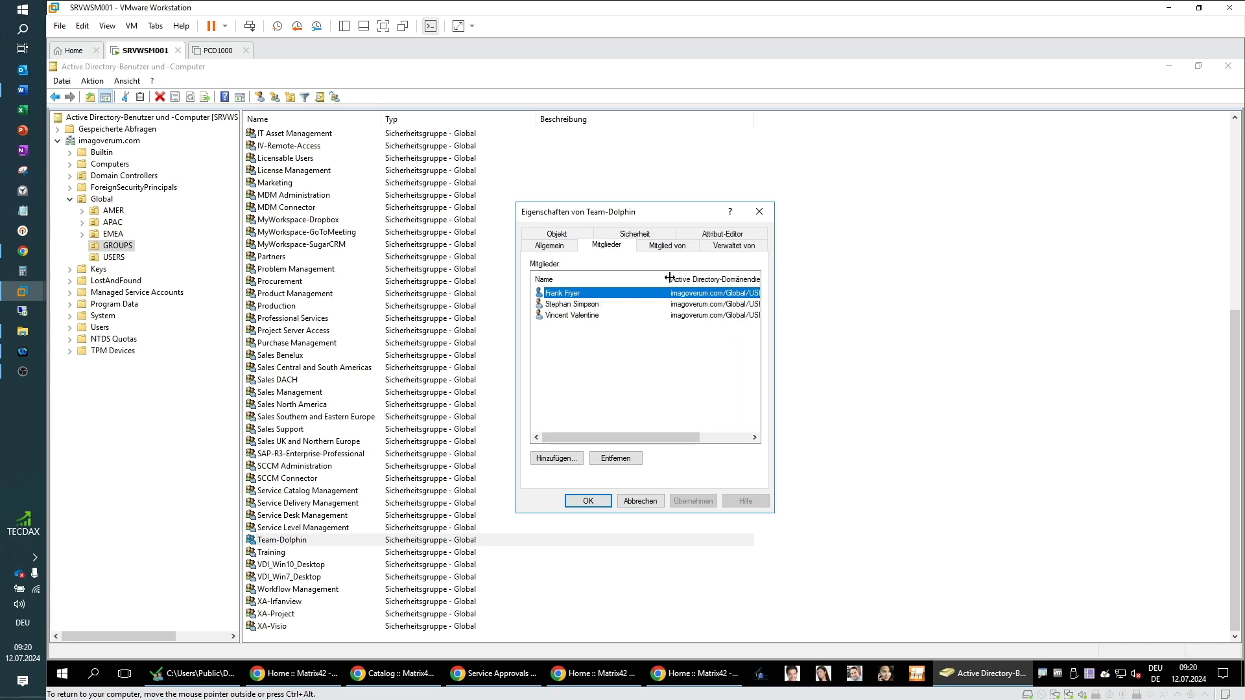
click(588, 503)
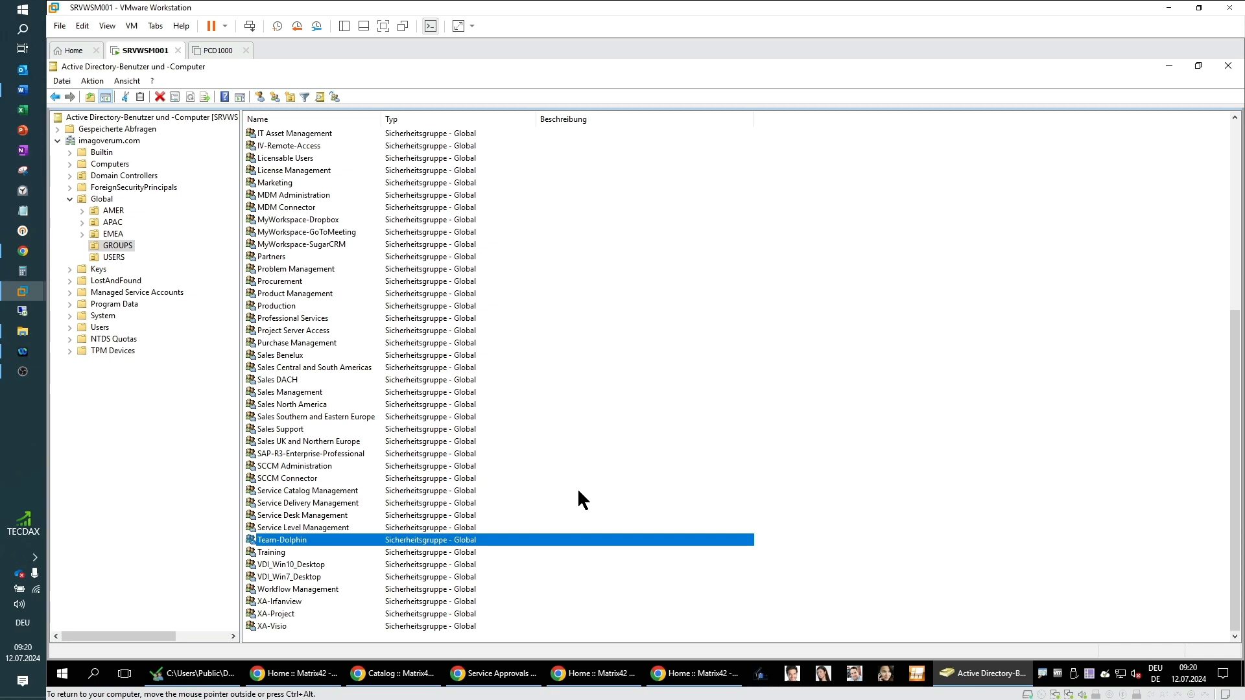
Step: Switch to the service manager's portal home window and check the signed-in user's profile menu
click(1169, 68)
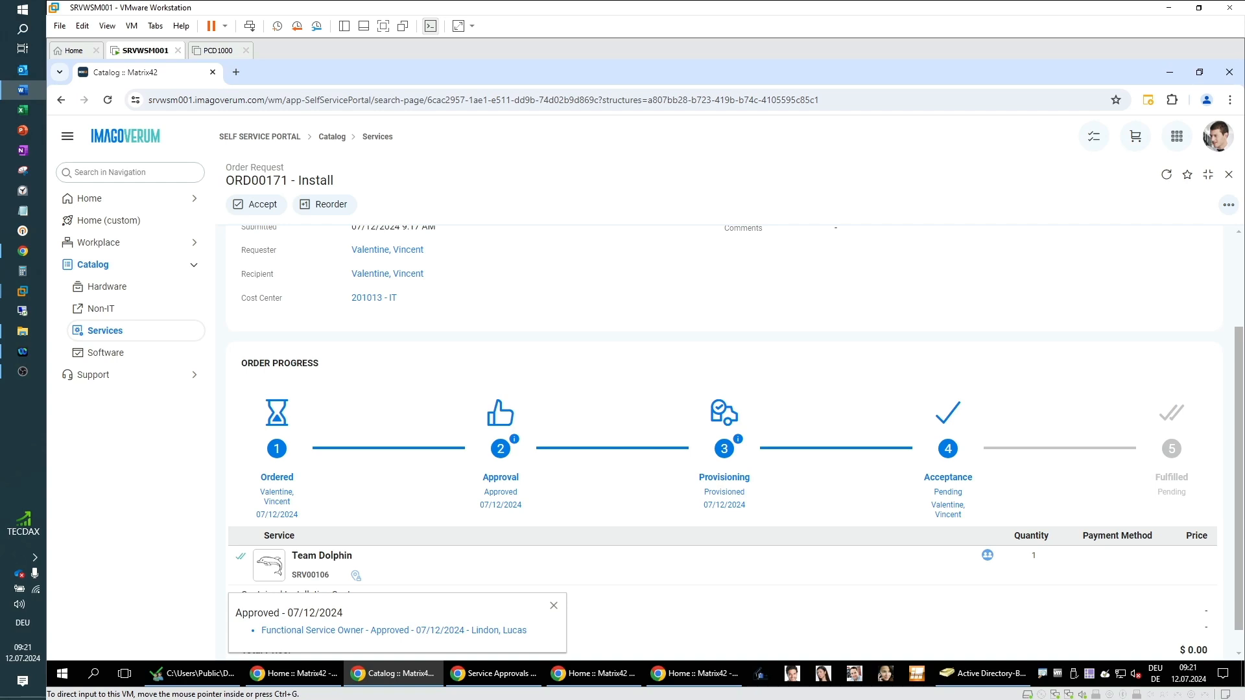
click(1170, 73)
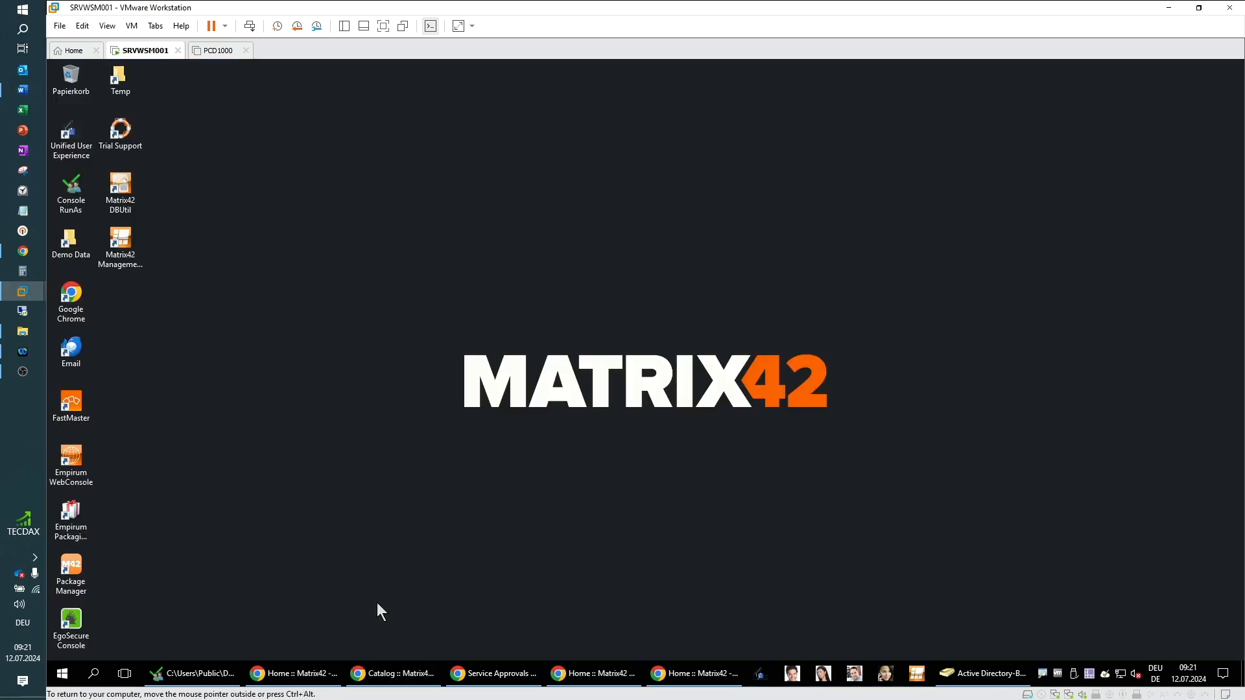
click(293, 676)
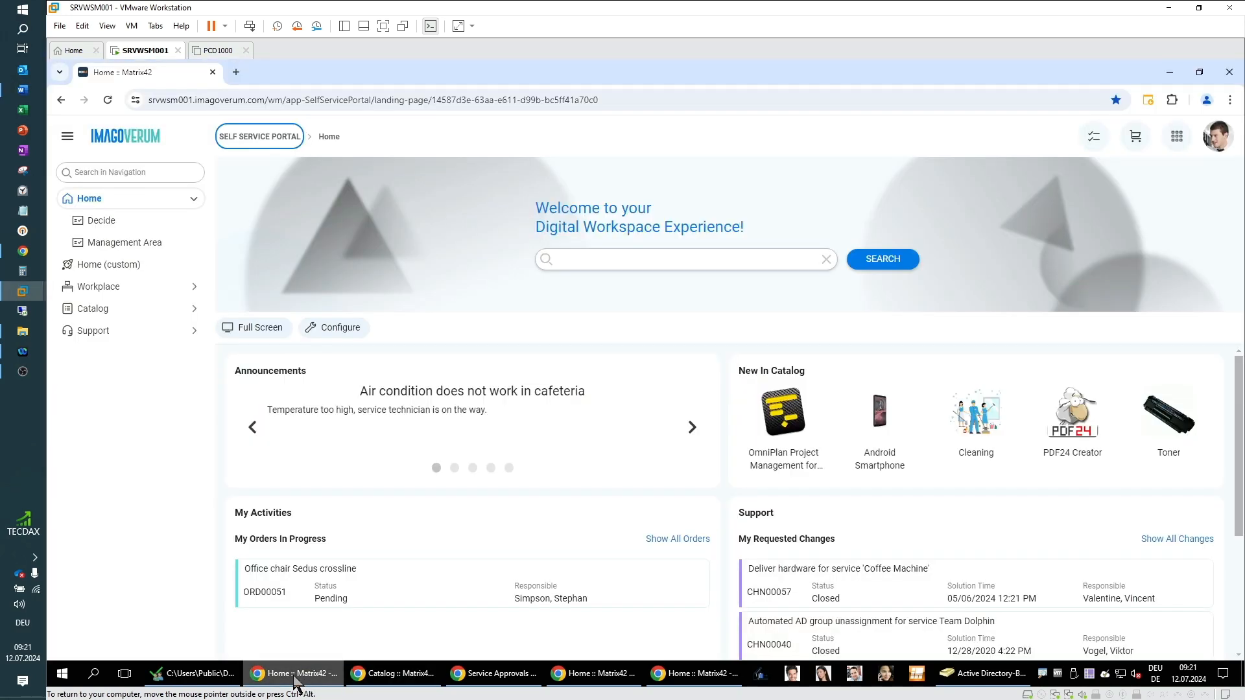
click(1215, 135)
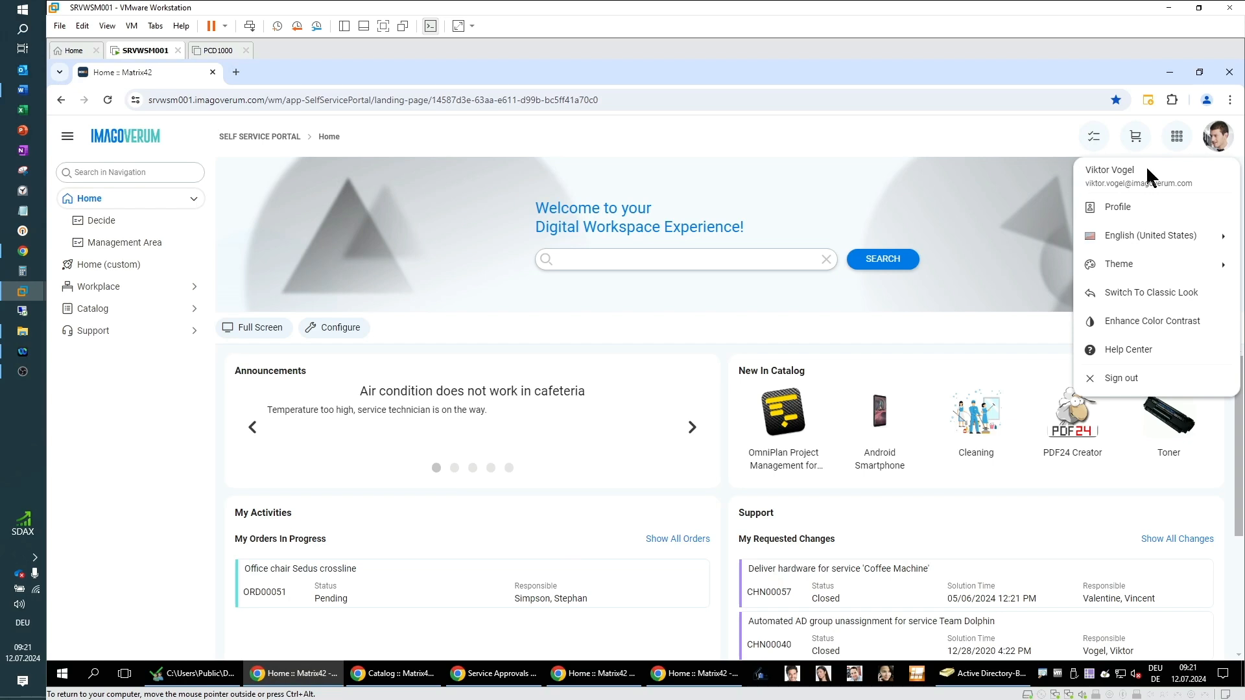
click(377, 146)
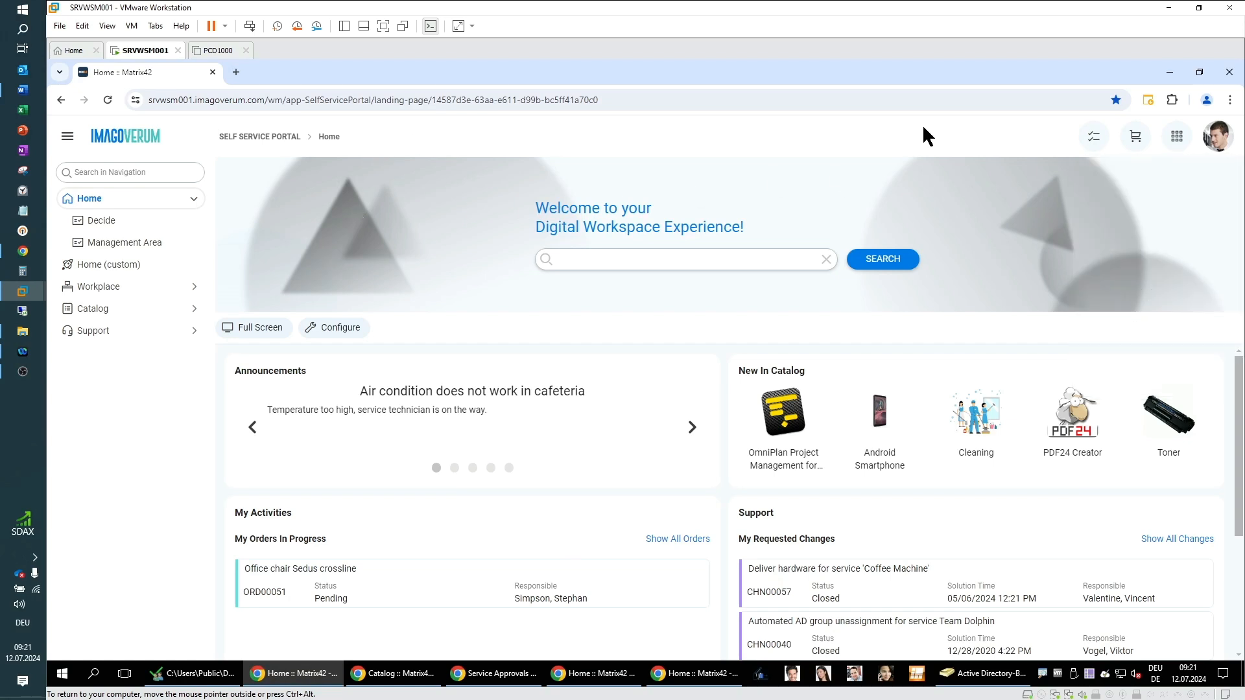
Step: Open the Service Catalog app's Service Portfolio and search it for dolphin
click(1177, 138)
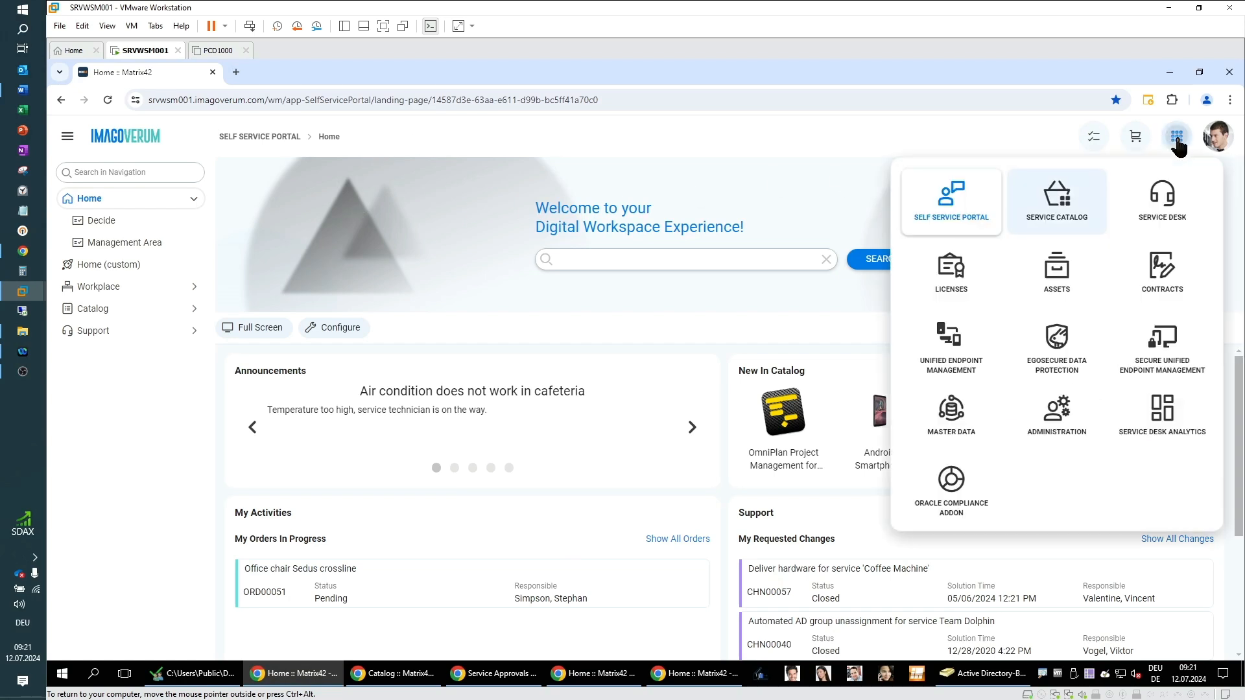
click(1064, 198)
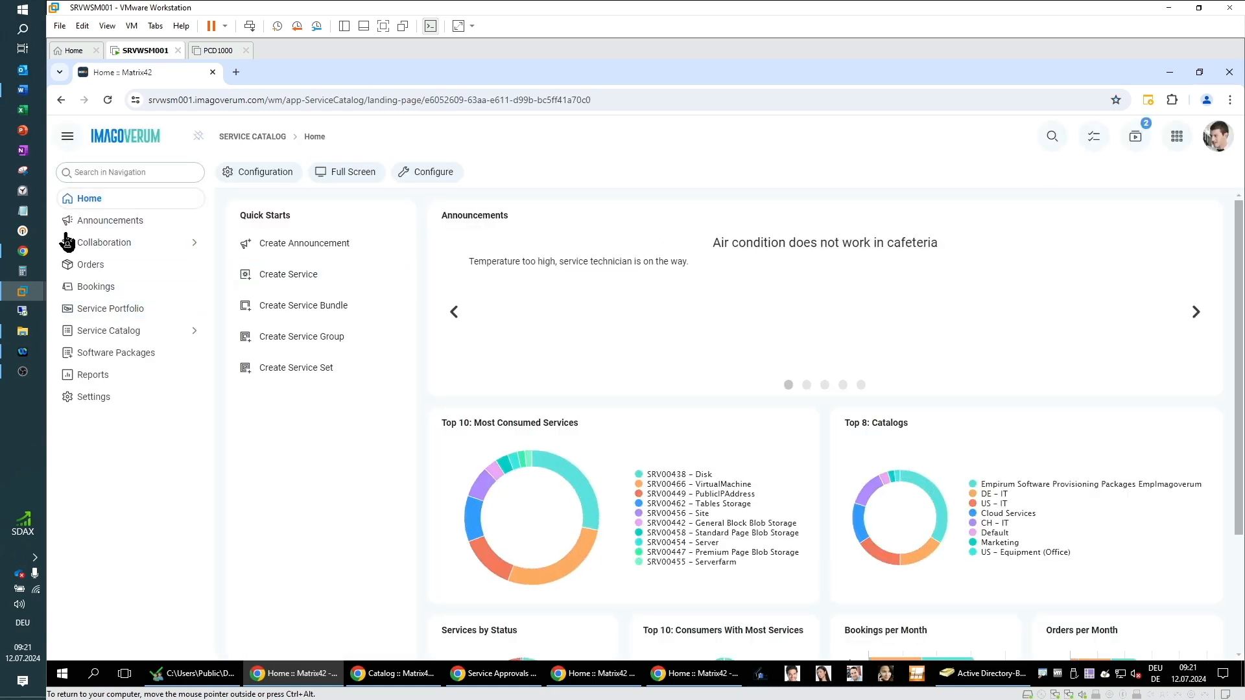
click(105, 314)
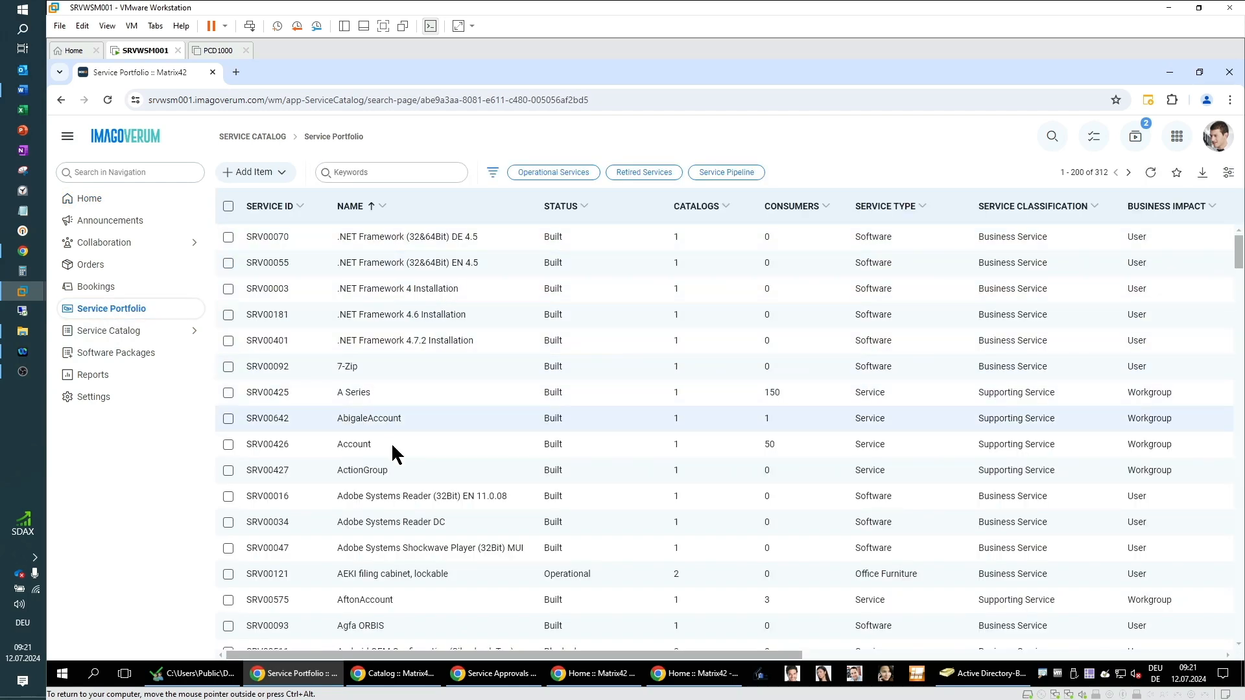
click(409, 178)
text(dolphin)
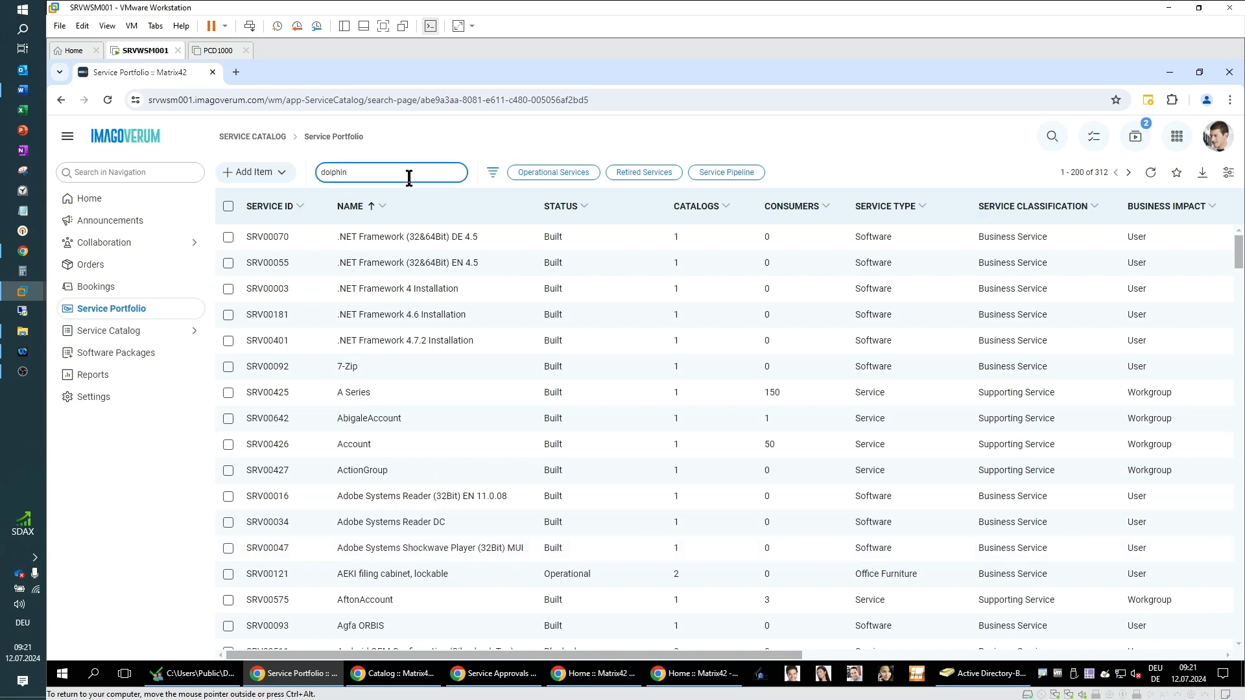
key(Return)
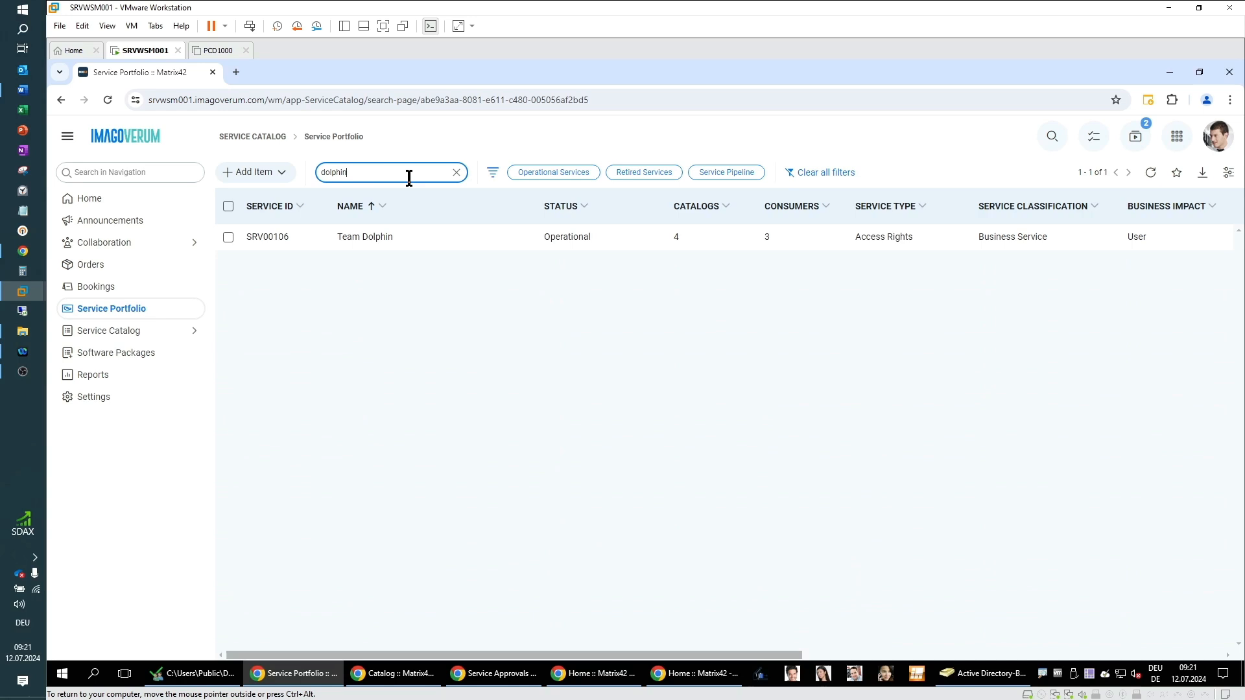
Step: Open the Team Dolphin service record and examine its technical owner, support contracts and approval workflow fields
click(405, 237)
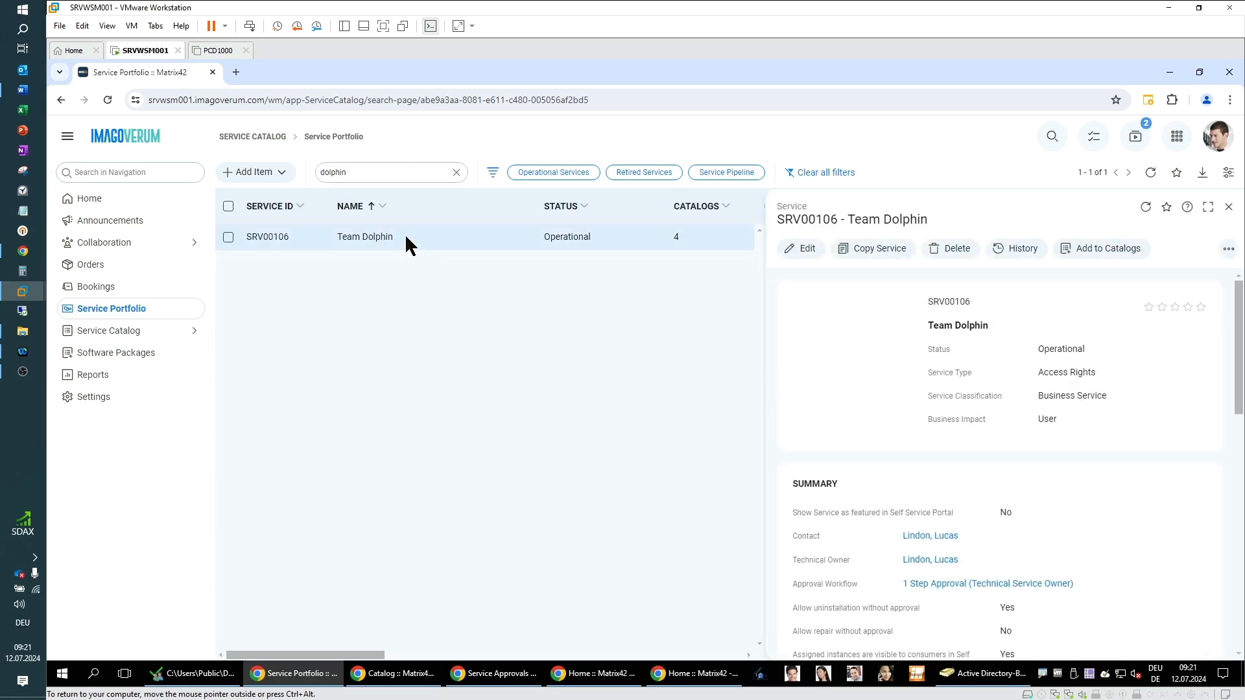
double_click(406, 239)
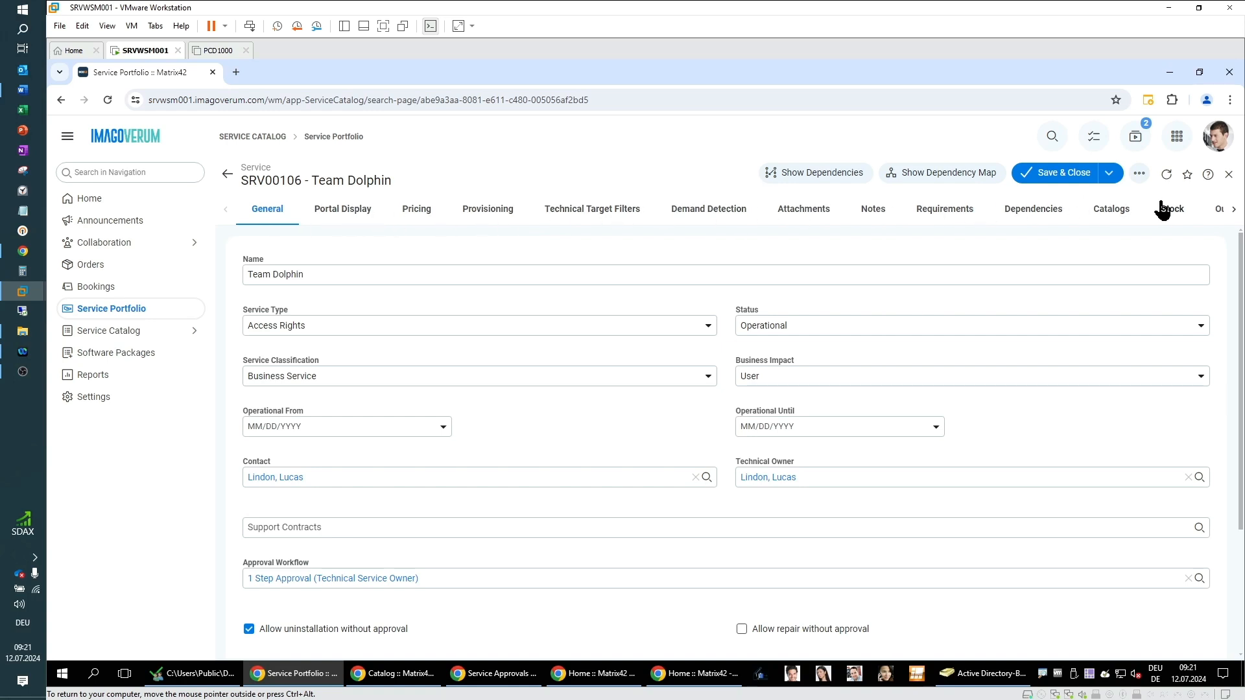
click(338, 272)
drag(239, 562, 305, 563)
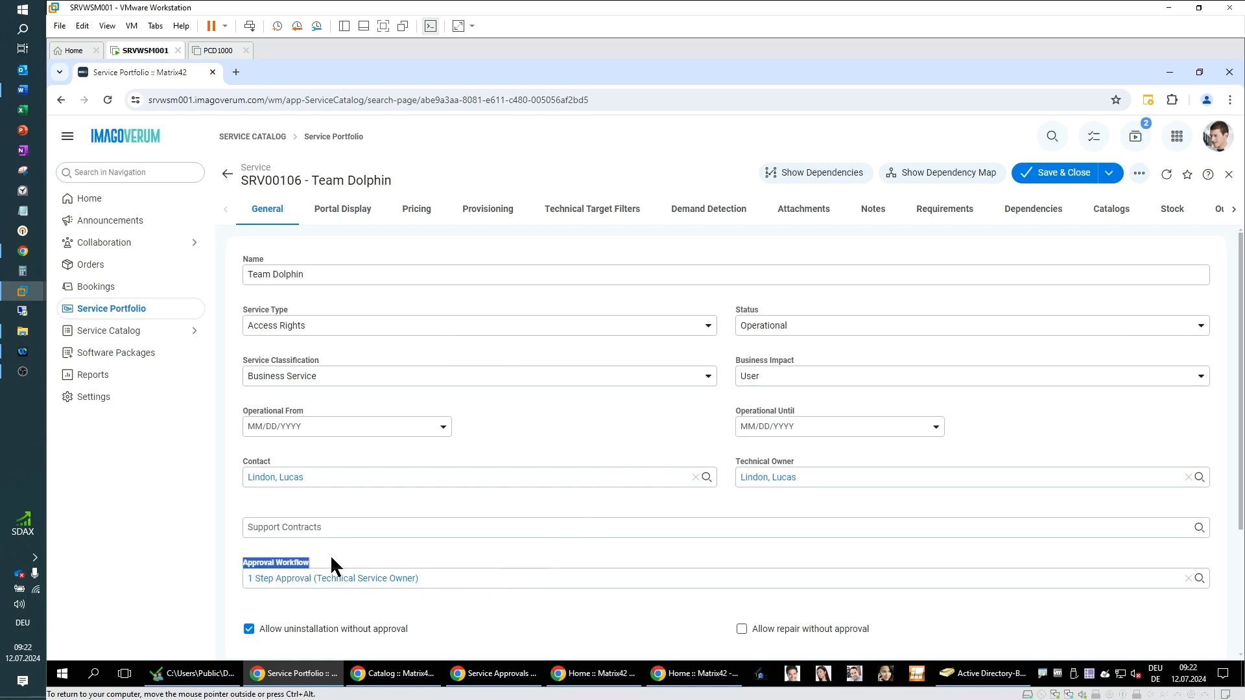
click(331, 607)
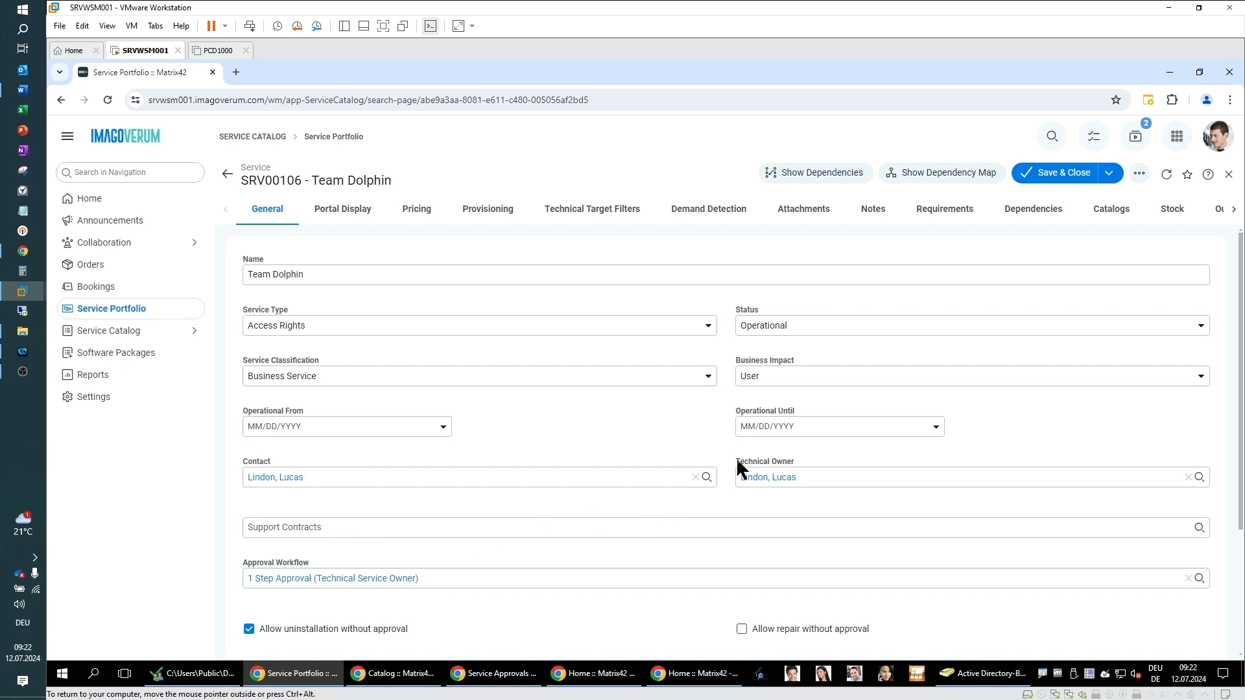
drag(737, 461, 817, 458)
click(799, 508)
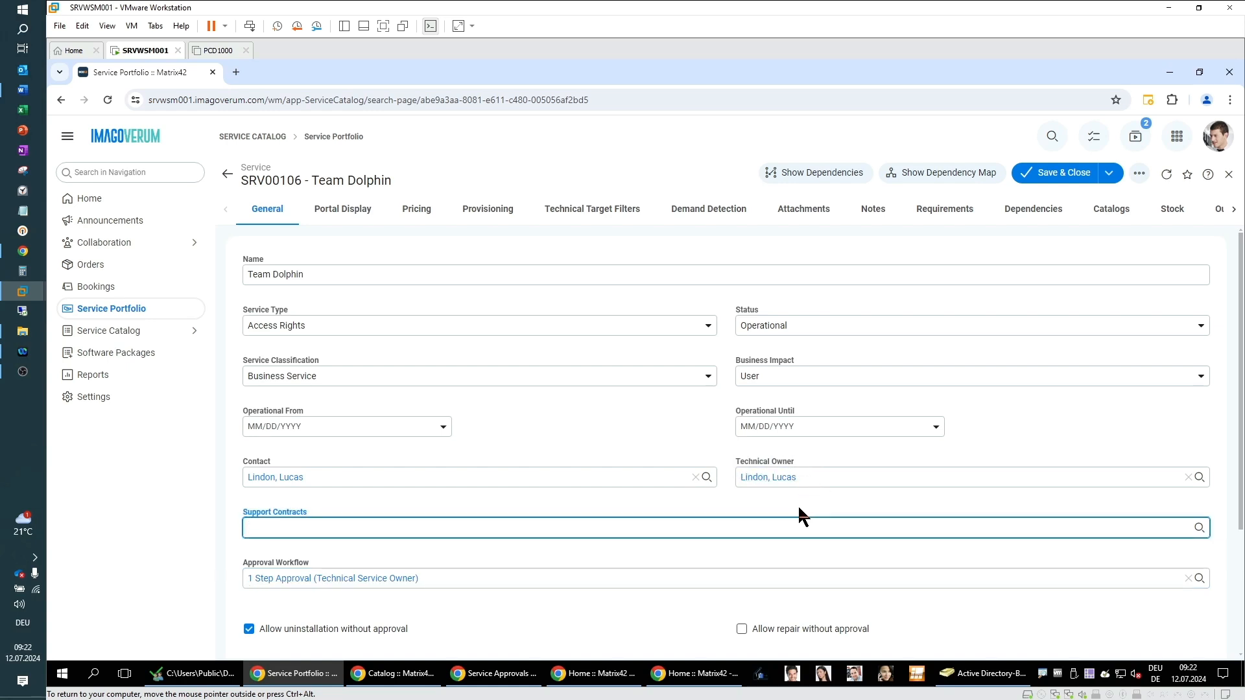
click(679, 498)
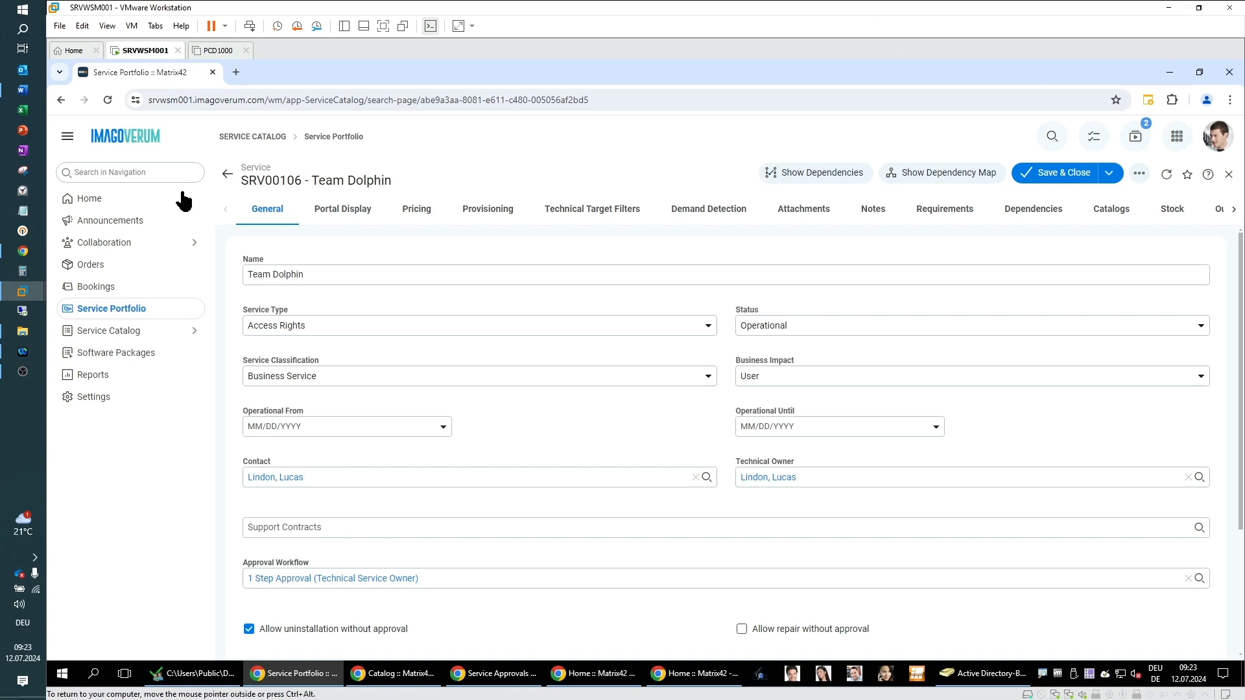
Step: Duplicate the browser tab showing the Team Dolphin service record
right_click(121, 72)
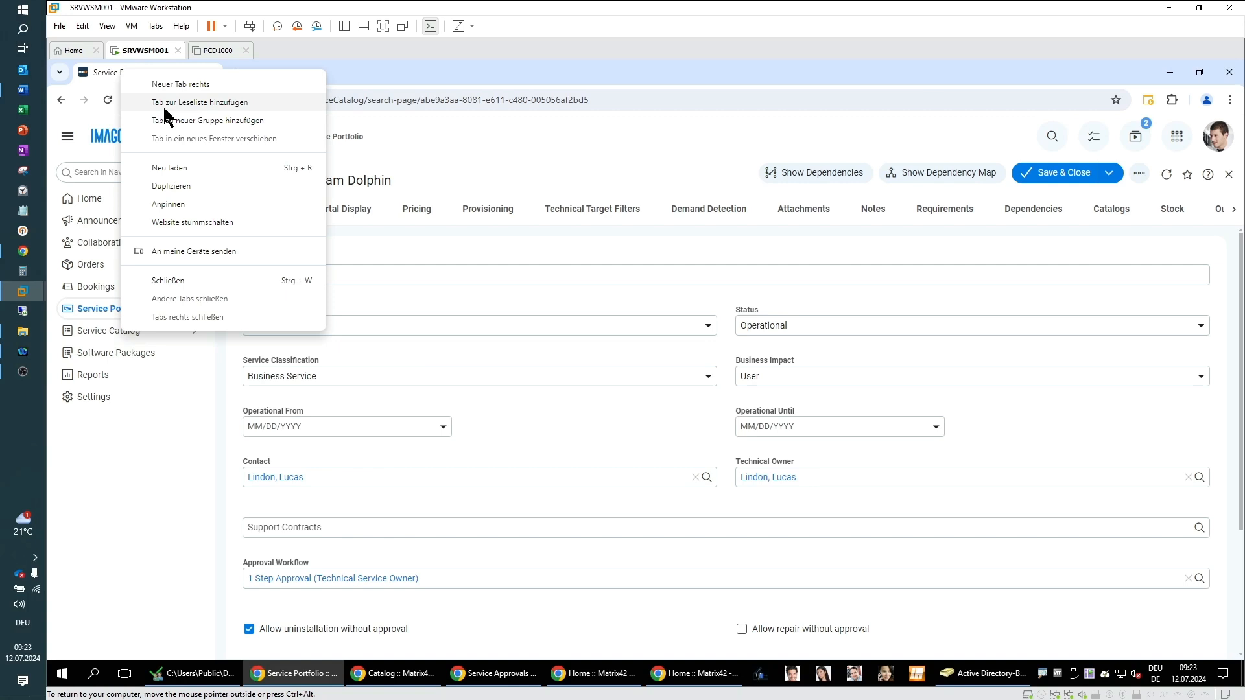
click(178, 185)
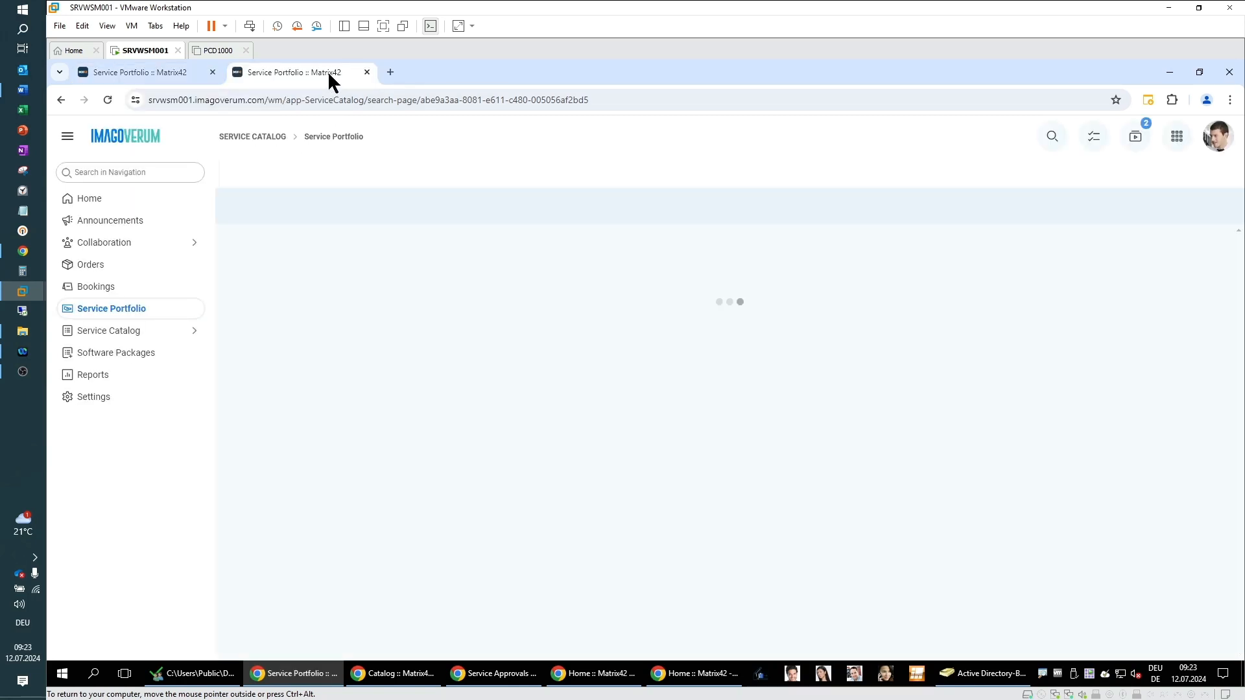
Step: Open the Workflow Studio page under Services & Processes in the Administration app
click(1181, 142)
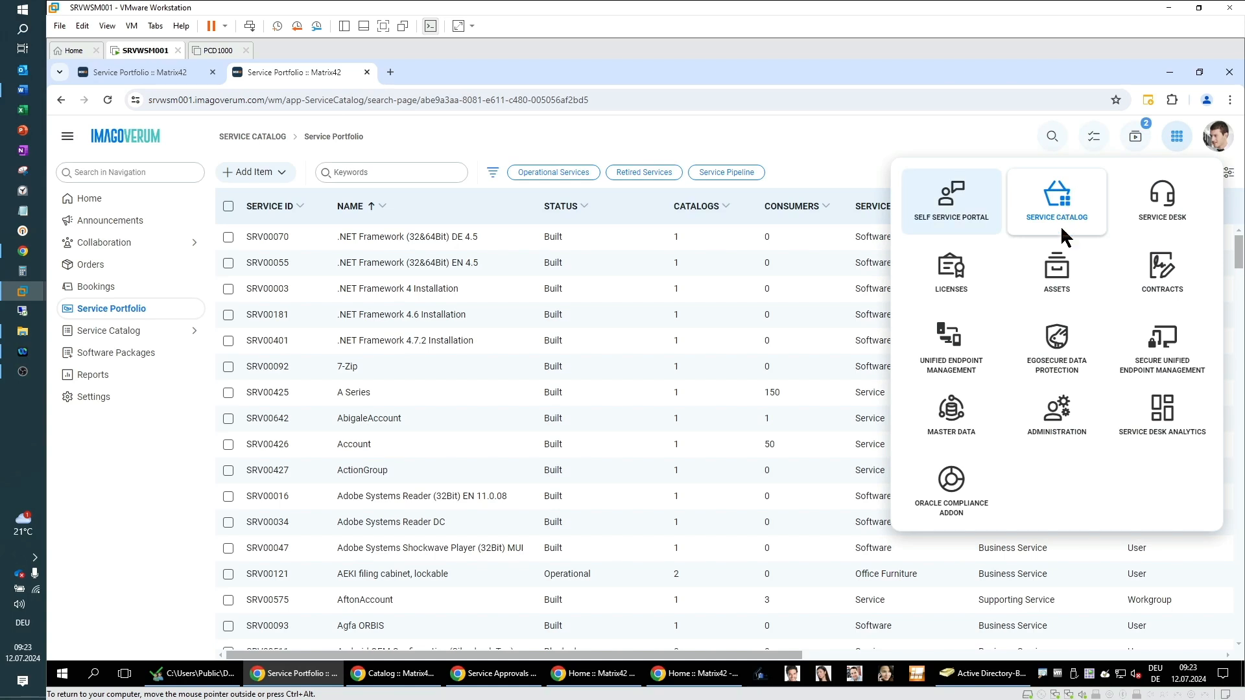
click(1038, 425)
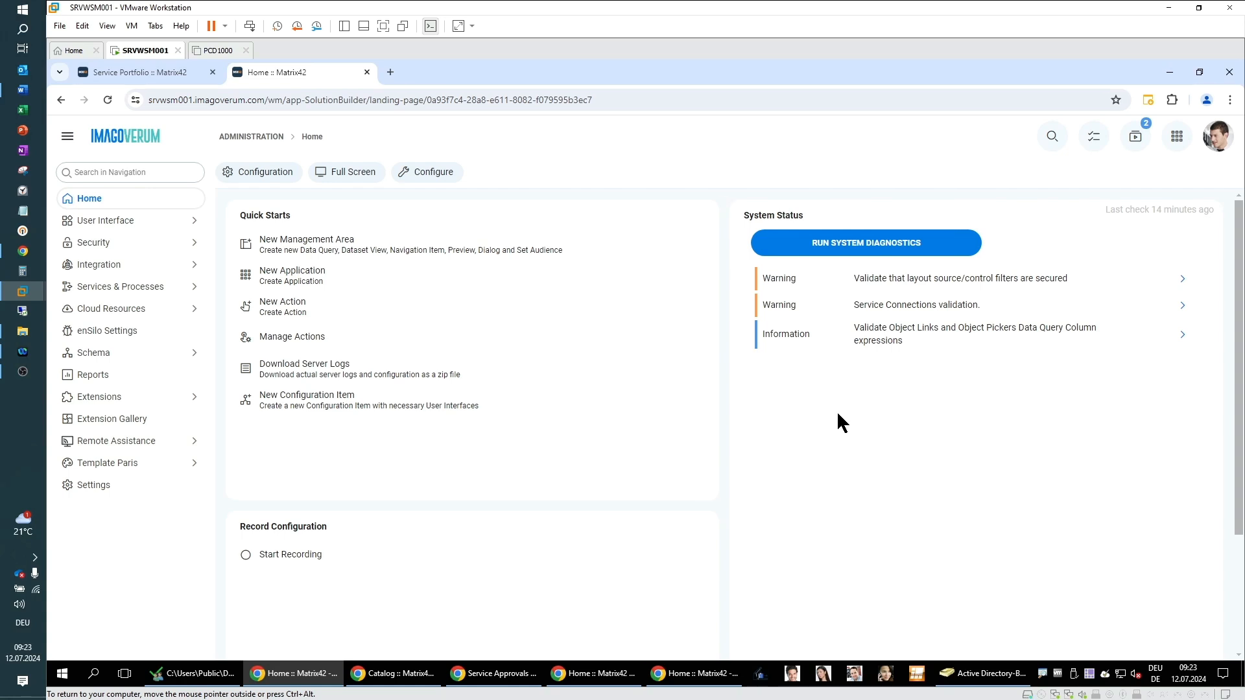
click(92, 287)
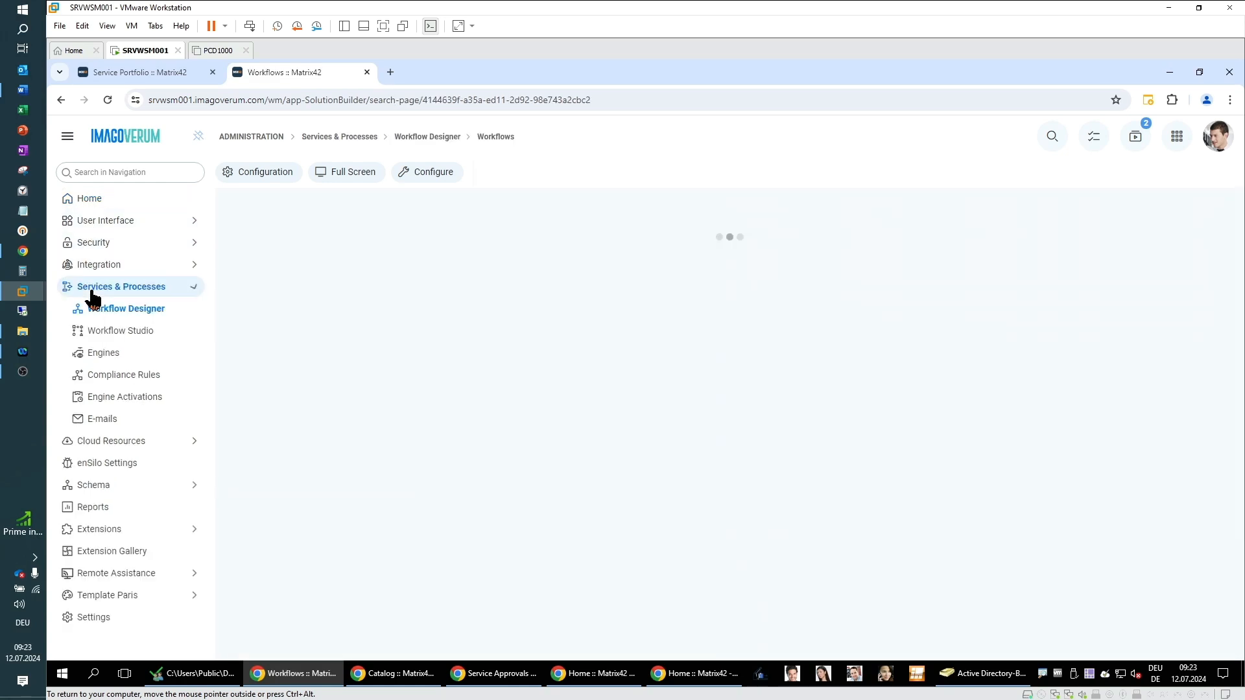
click(101, 334)
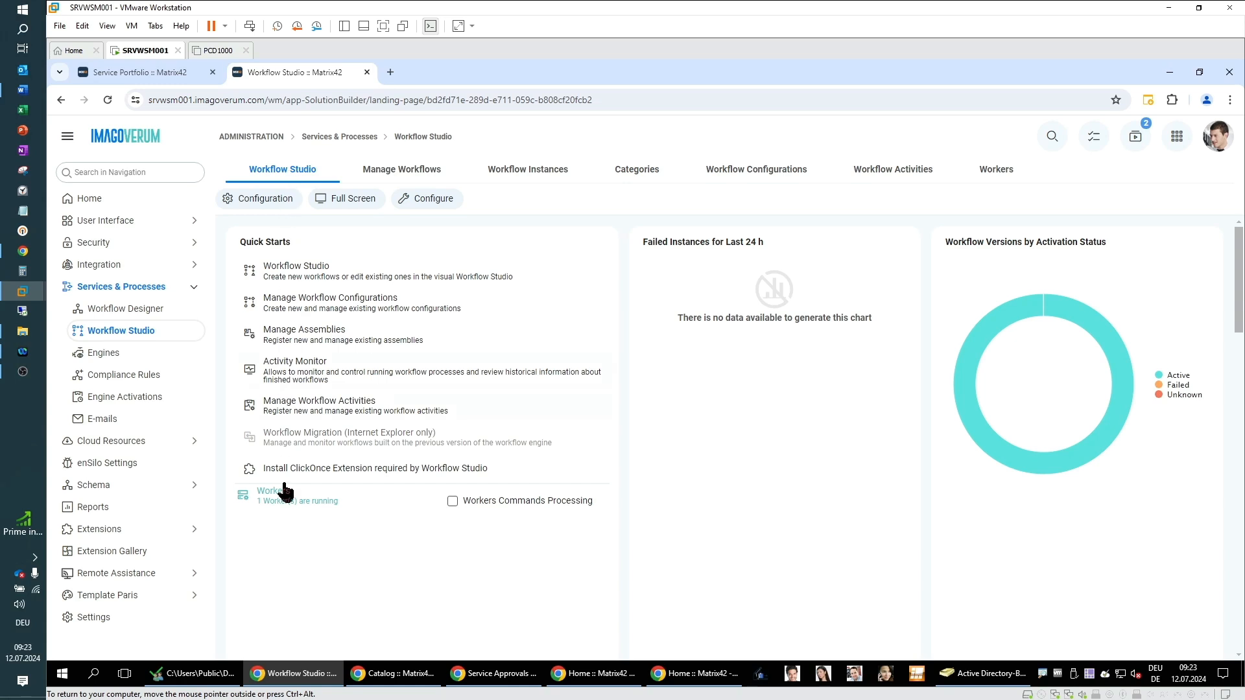
Step: Browse the managed workflows and workflow instances, and view the details of the 1 Step Approval (Technical Service Owner) workflow
click(399, 172)
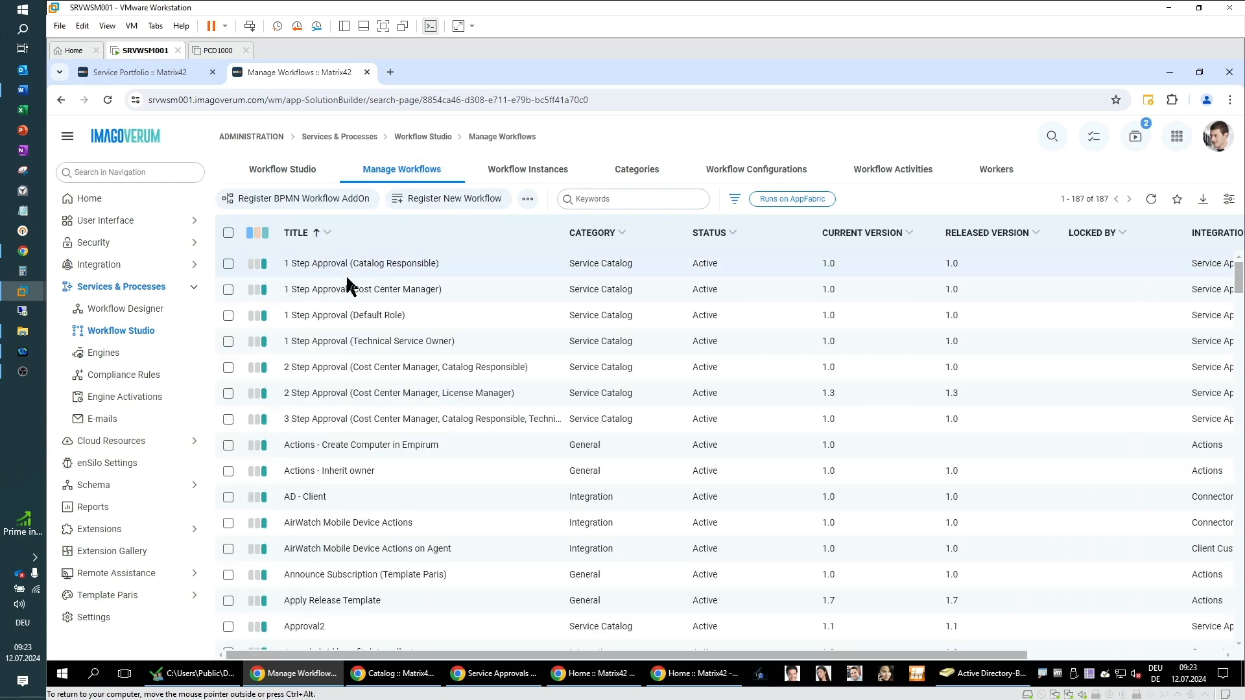
scroll(360, 585, down, 2)
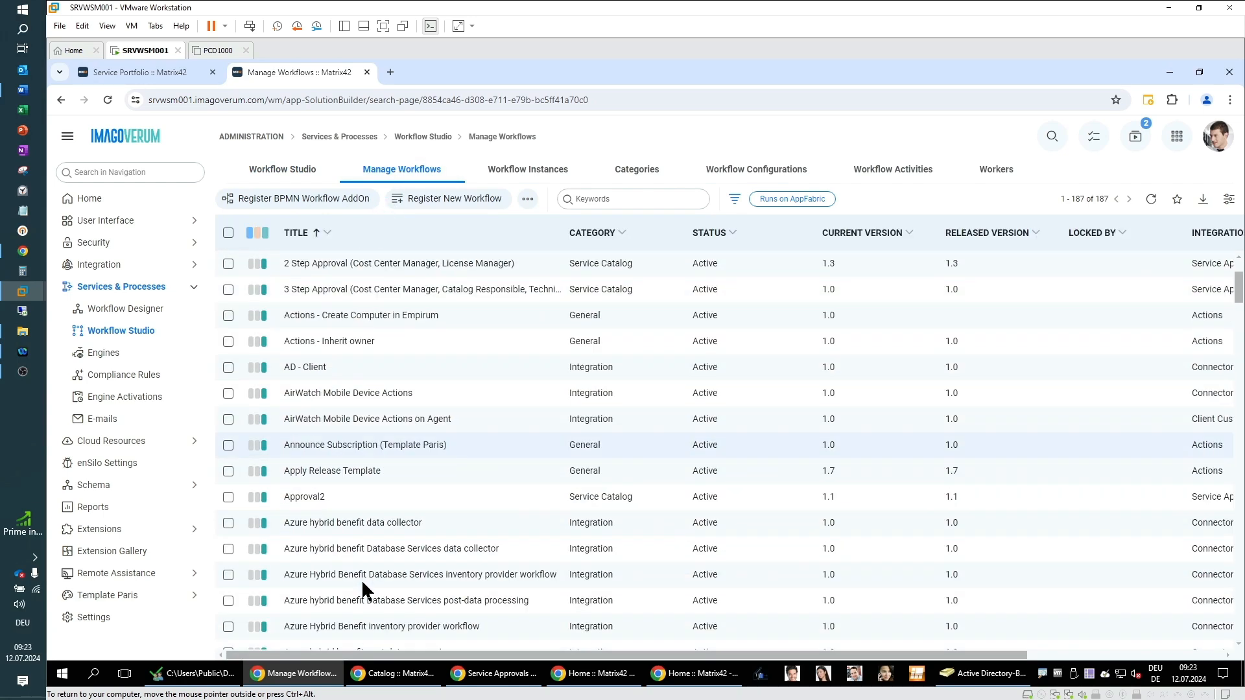
scroll(360, 578, up, 2)
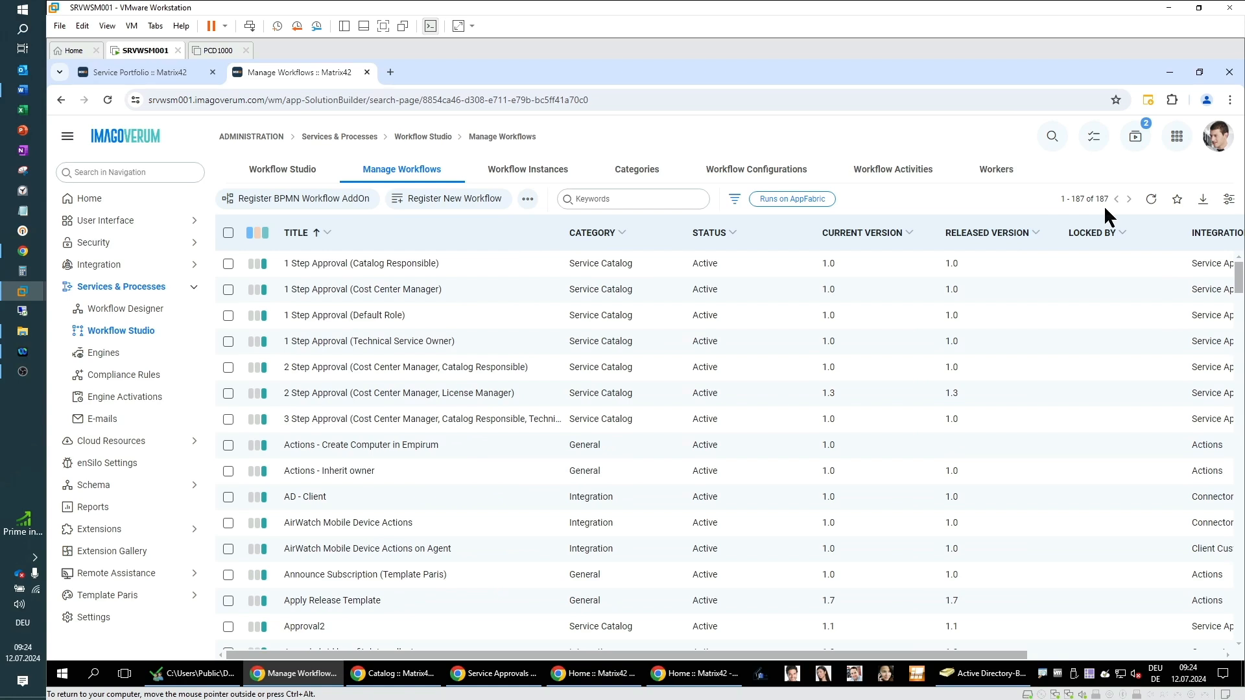
click(538, 181)
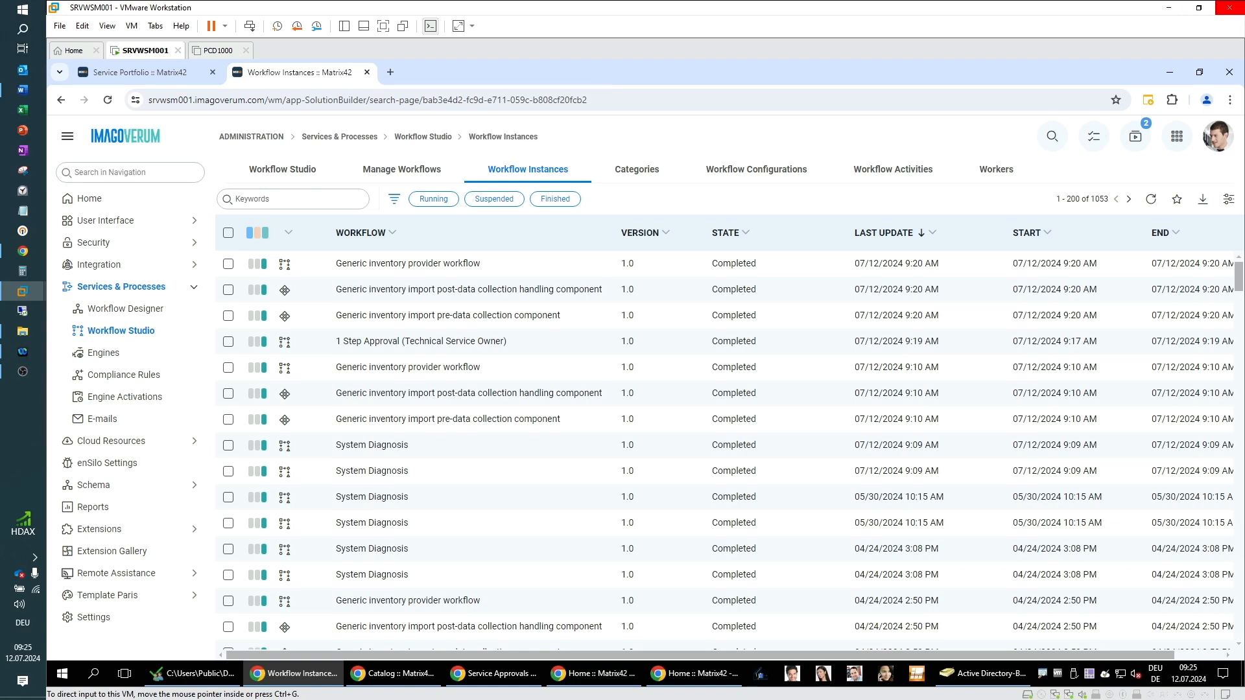
click(408, 173)
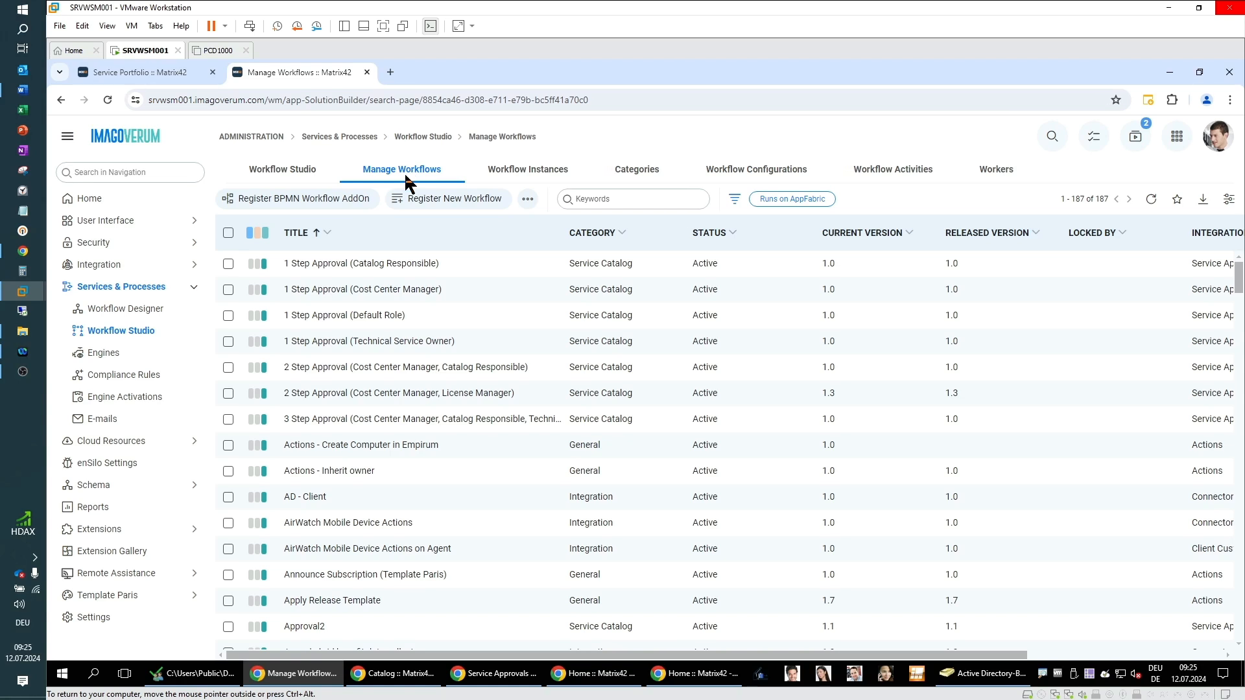
click(403, 345)
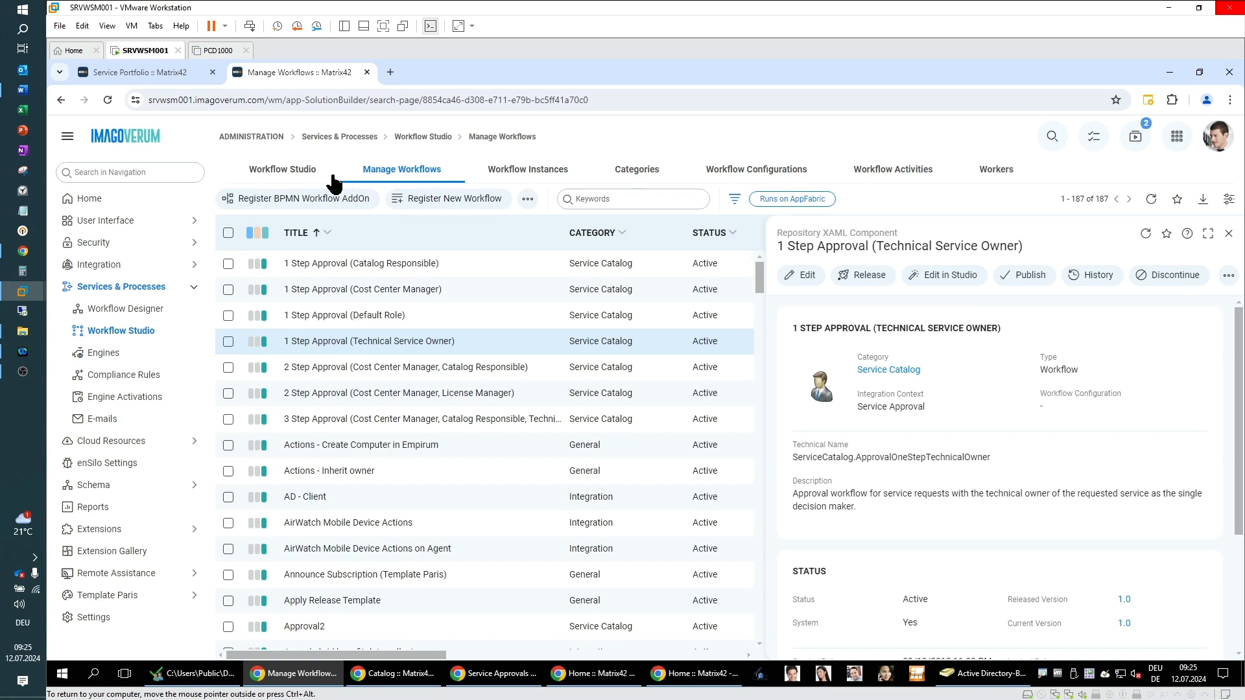
Step: Launch the Workflow Studio desktop tool and open the 1 Step Approval (Technical Service Owner) workflow
click(285, 172)
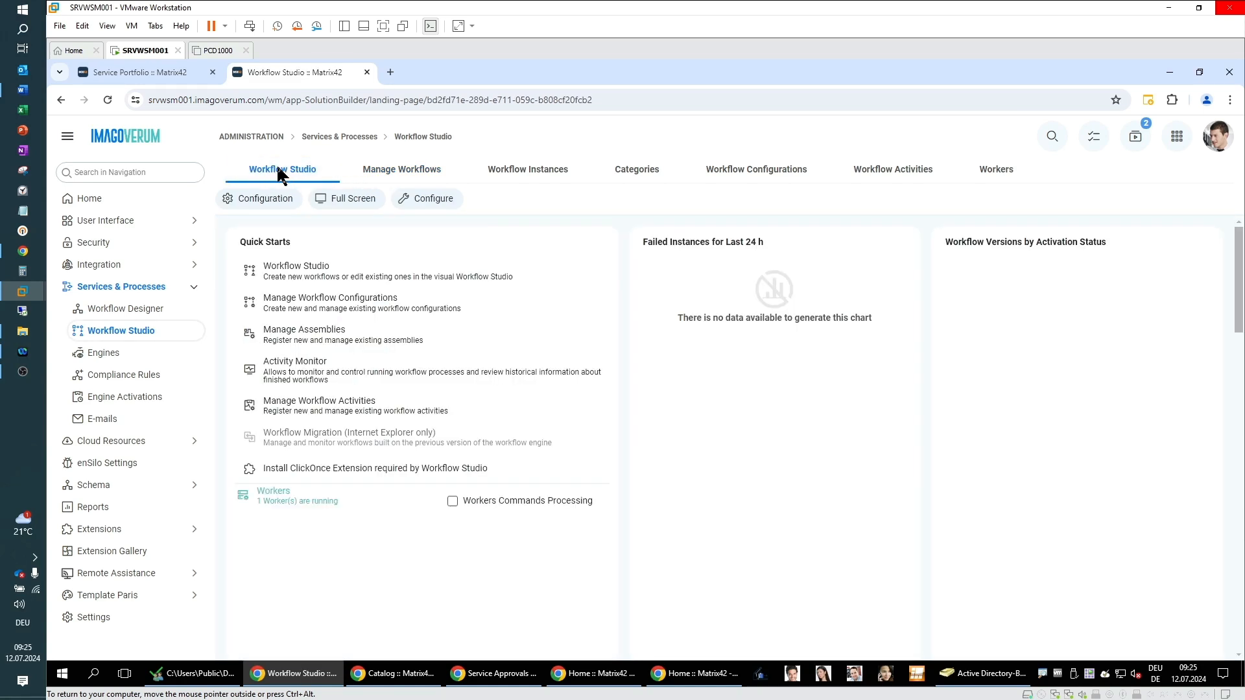
click(290, 286)
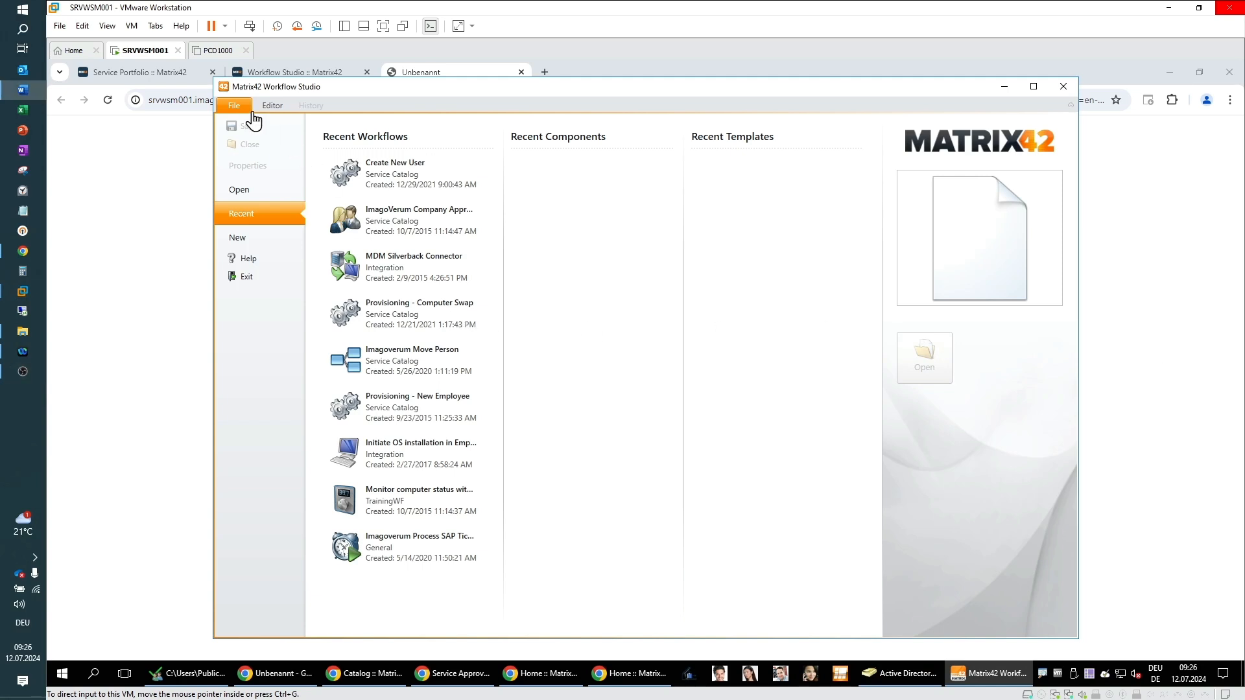
click(242, 196)
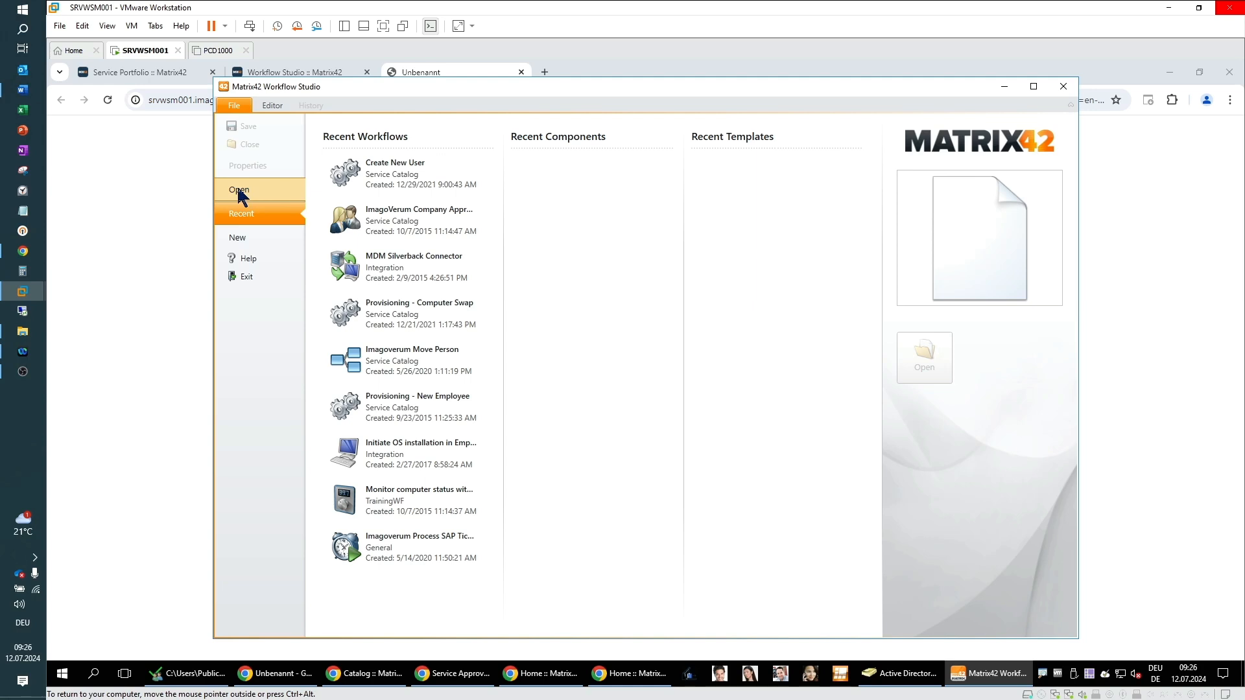
click(241, 195)
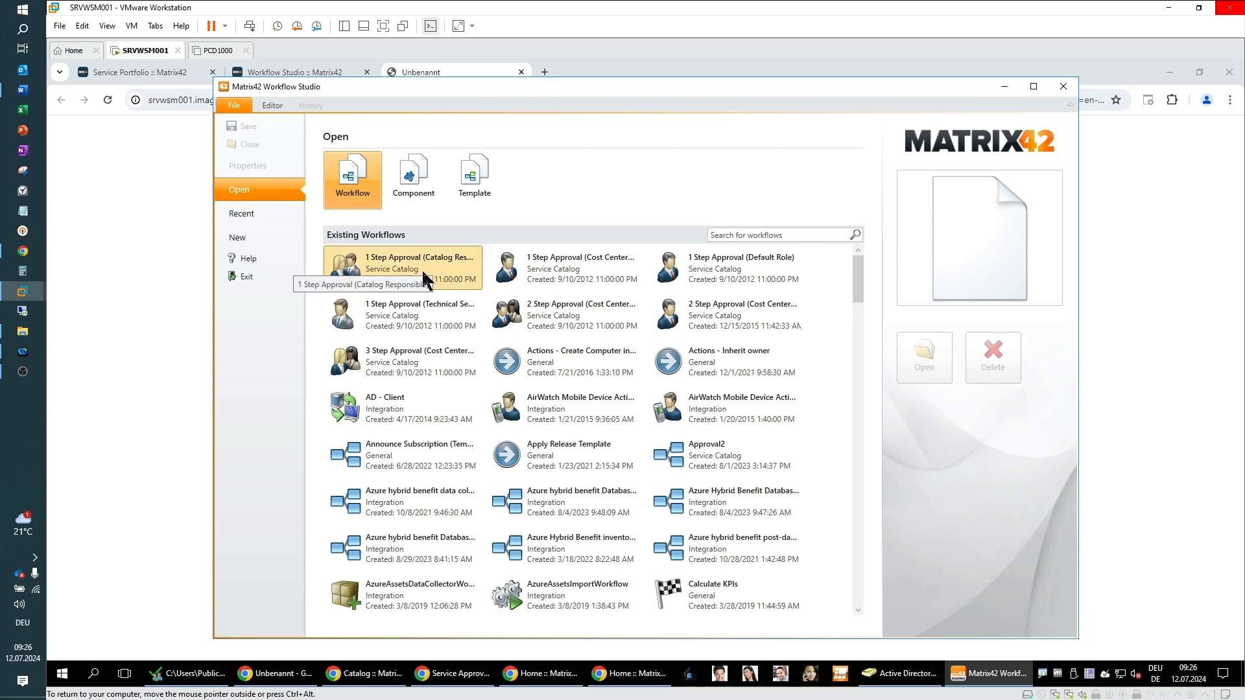
click(412, 314)
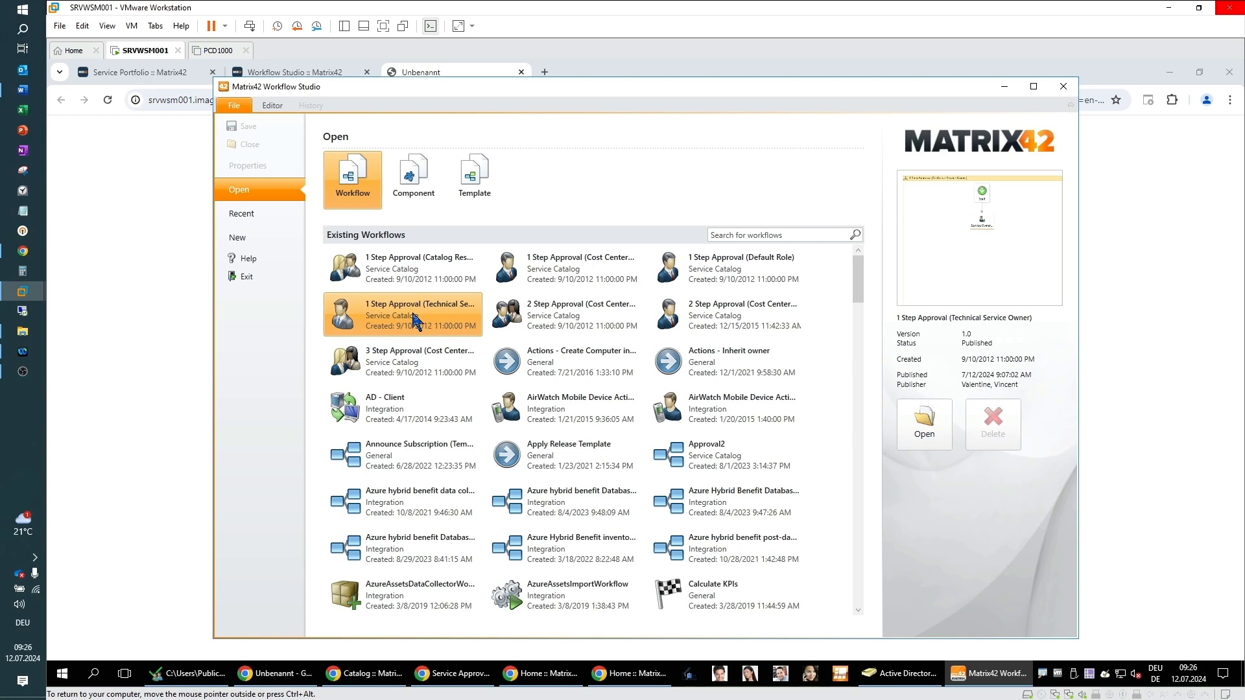
click(927, 432)
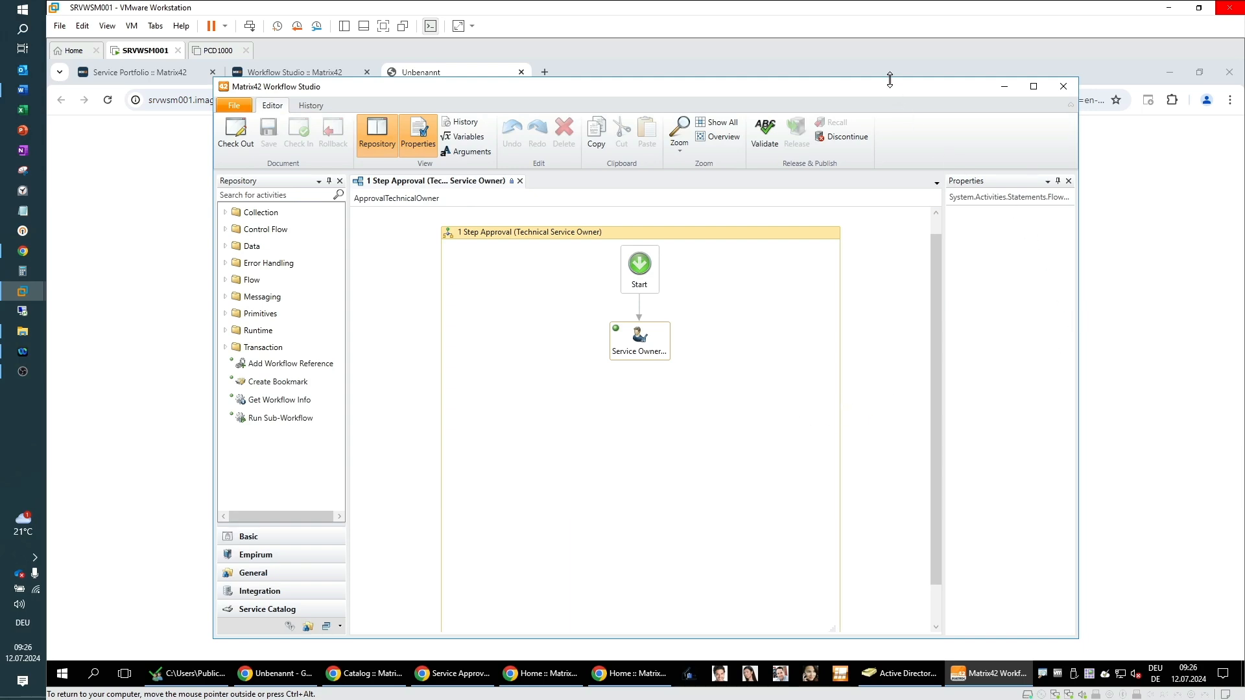
Step: Enlarge the Workflow Studio window and select the Service Owner approval activity to show its properties
drag(885, 86, 815, 68)
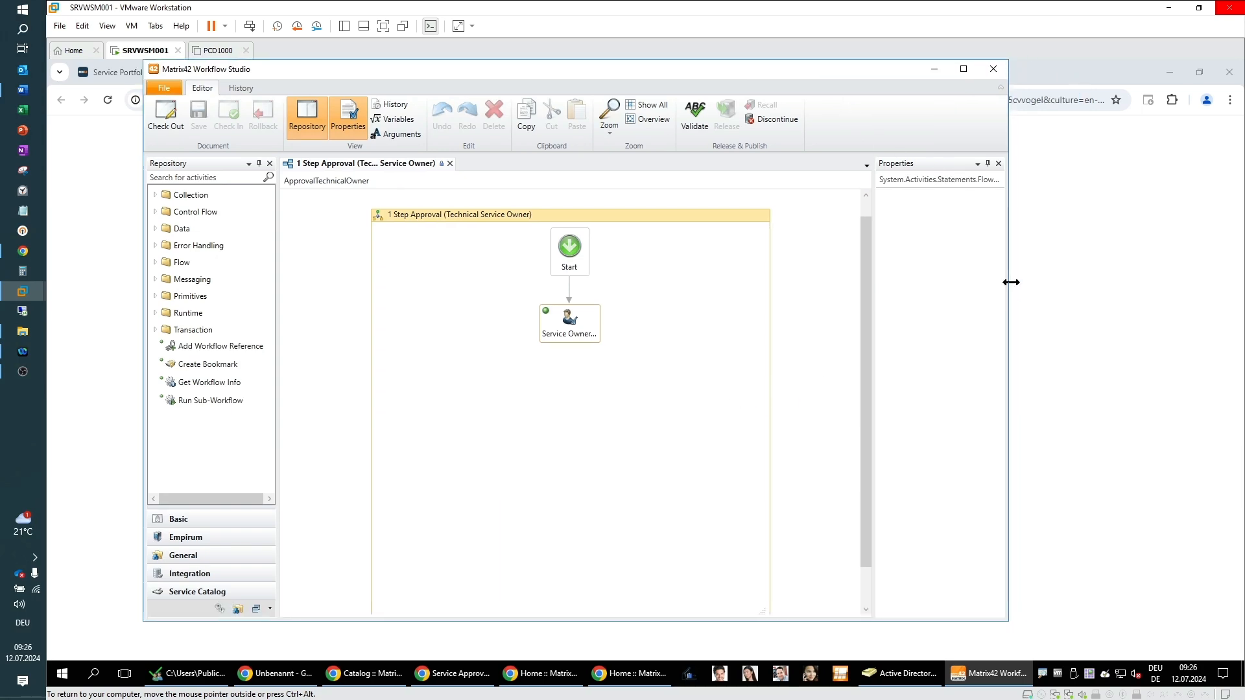
drag(1009, 278, 1170, 279)
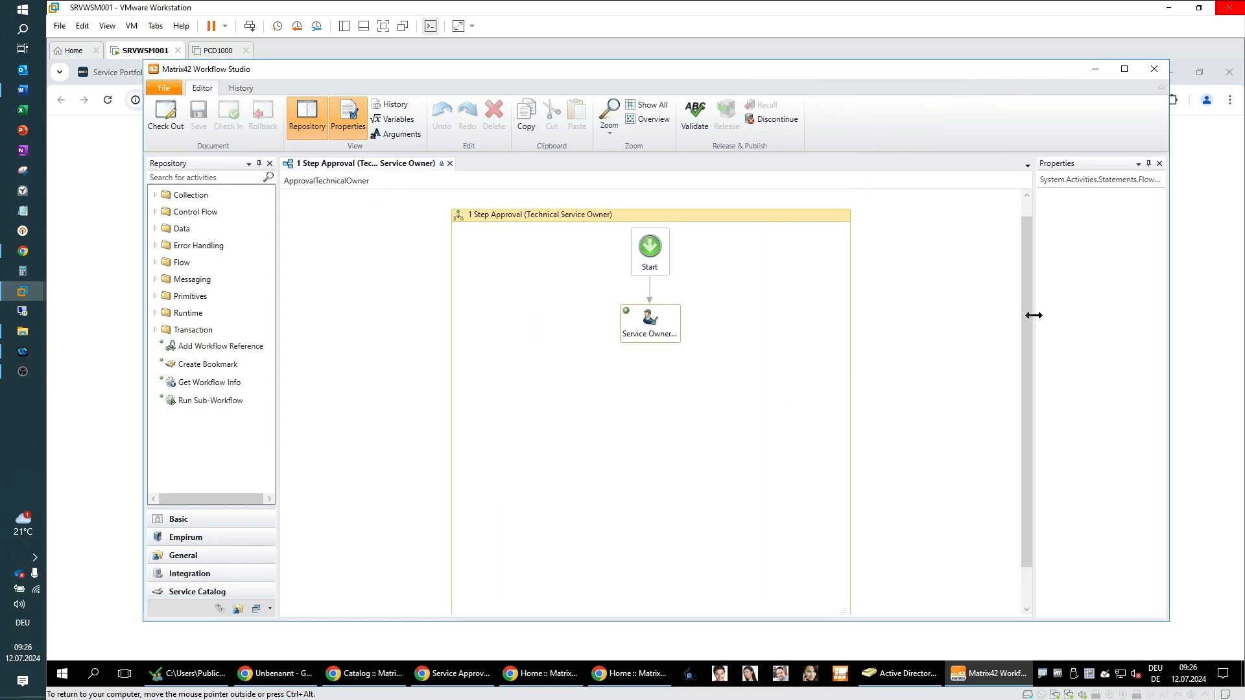
drag(1034, 314, 966, 319)
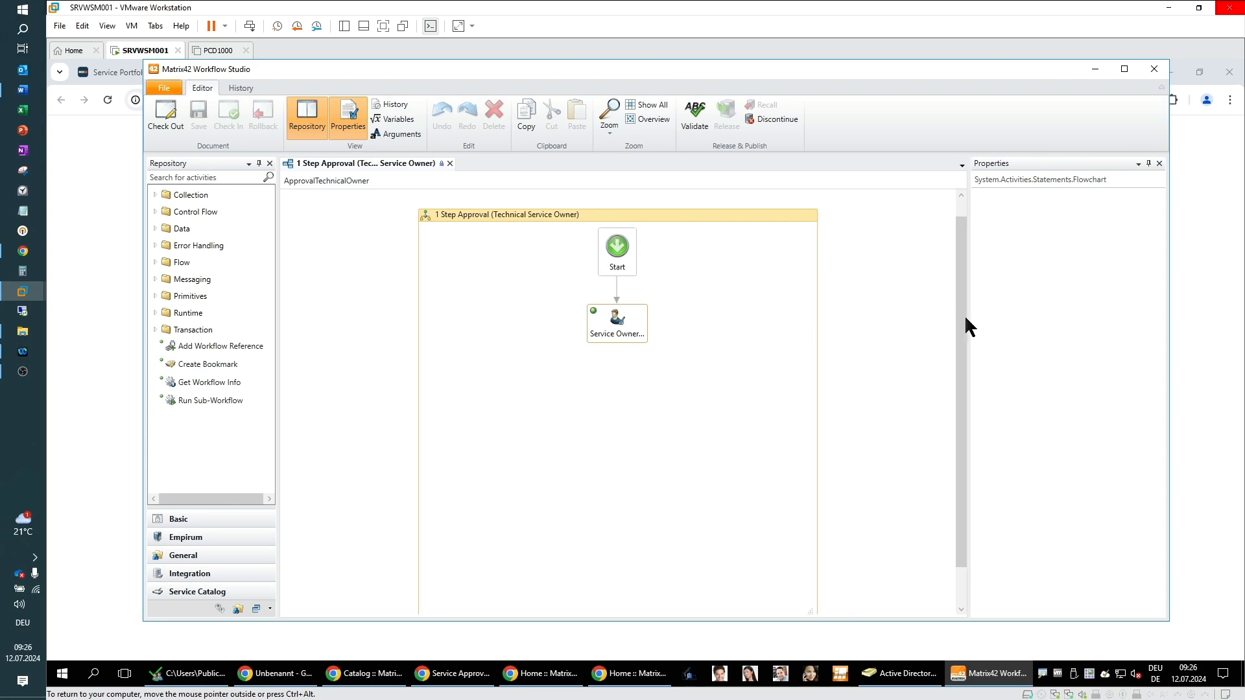
click(618, 334)
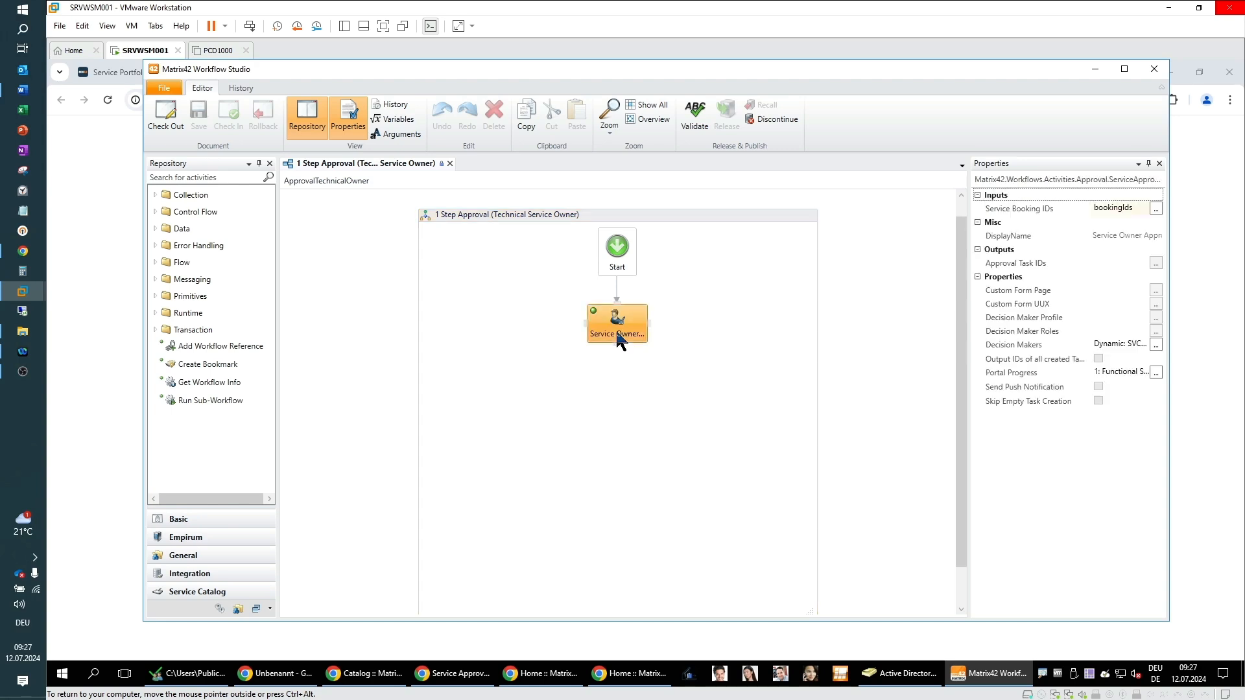
drag(969, 325, 871, 334)
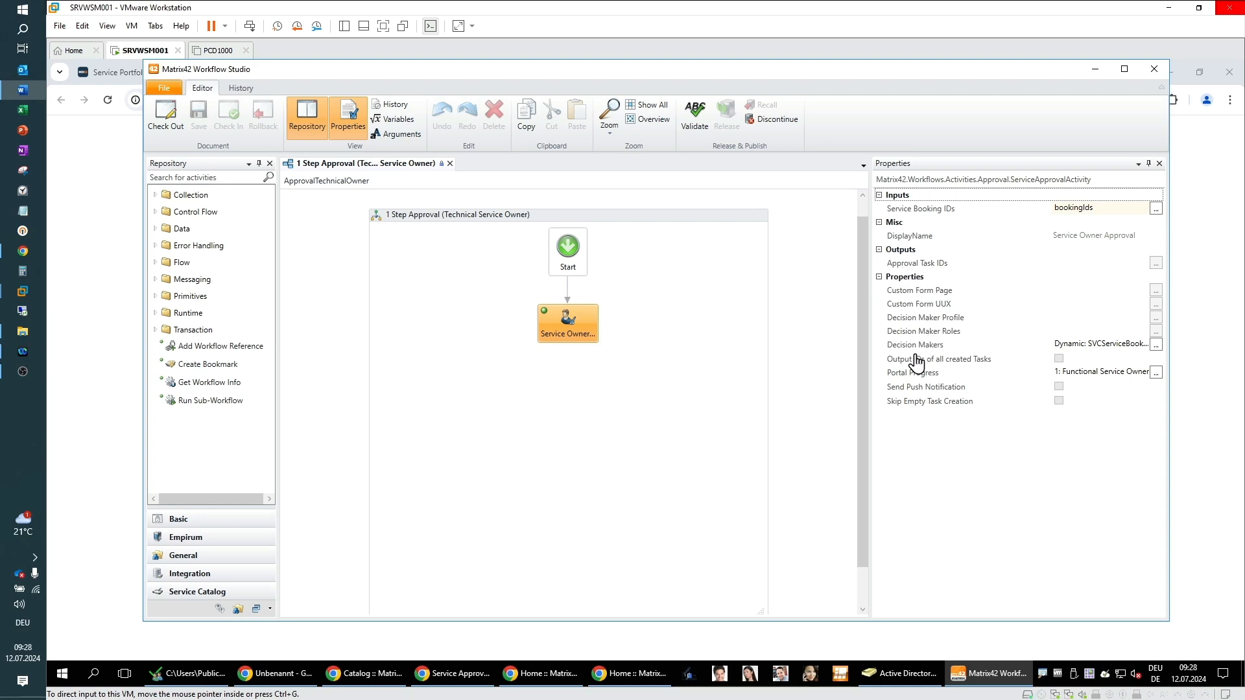
Step: Inspect the activity's Decision Makers expression and Portal Progress definition, closing both editors without changes
click(1156, 345)
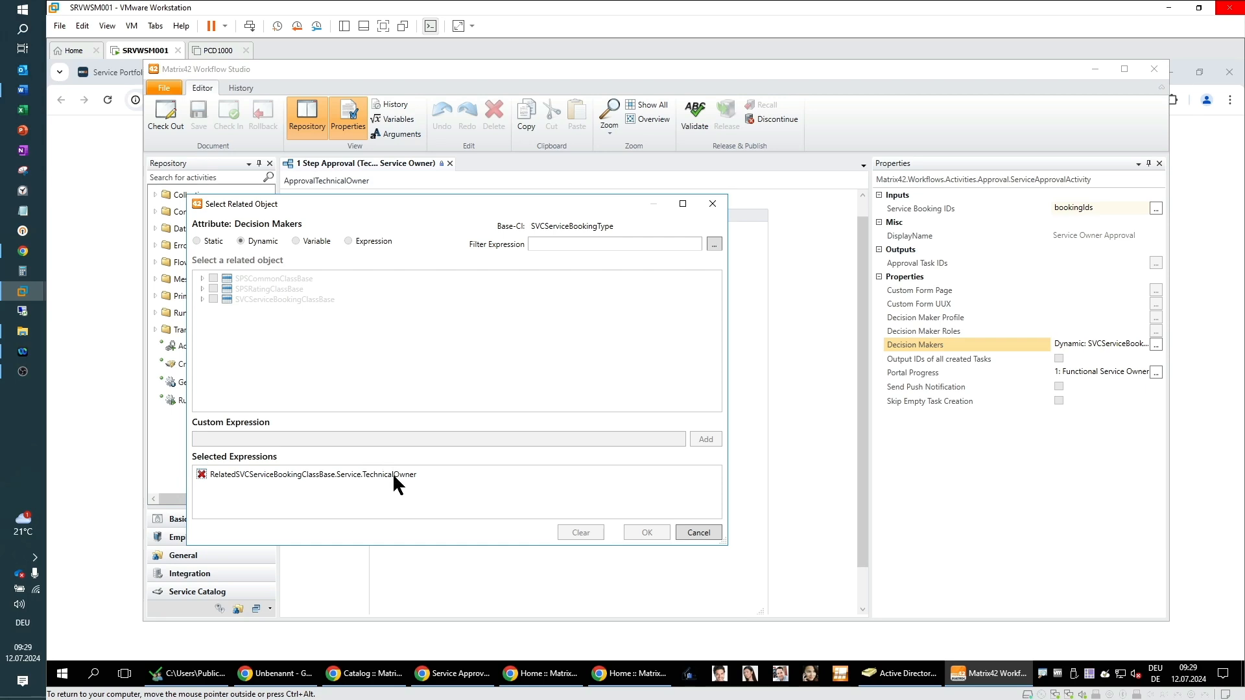
click(953, 345)
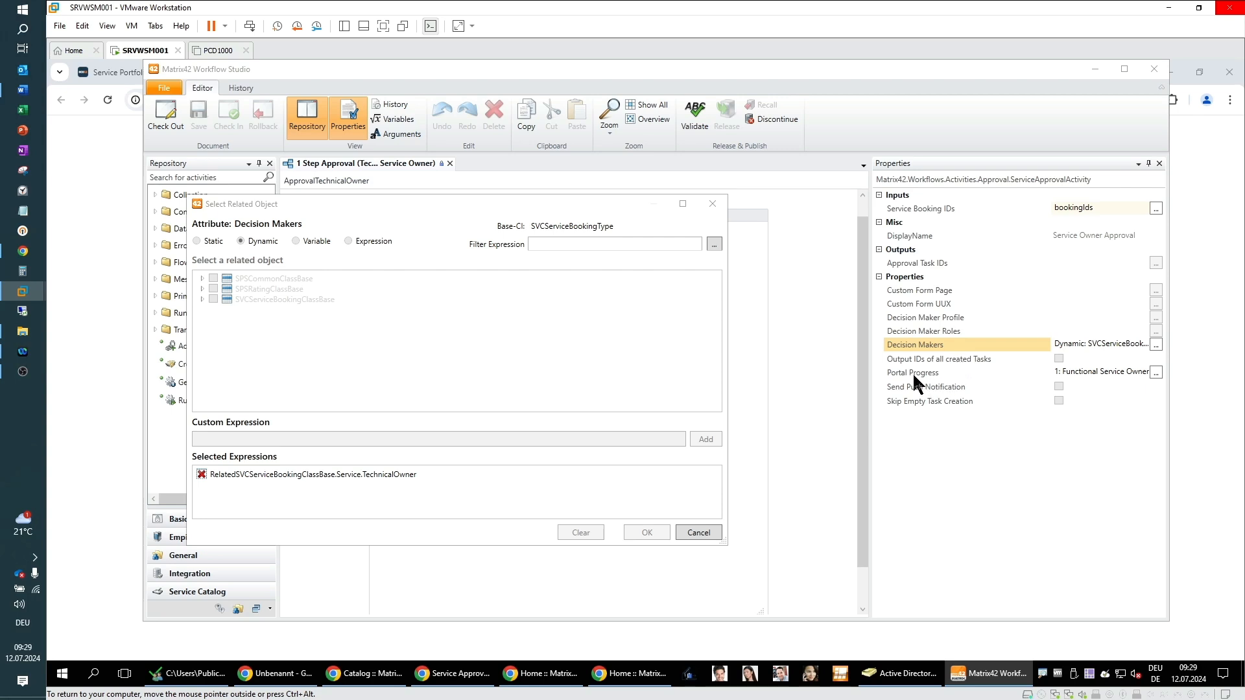
click(698, 533)
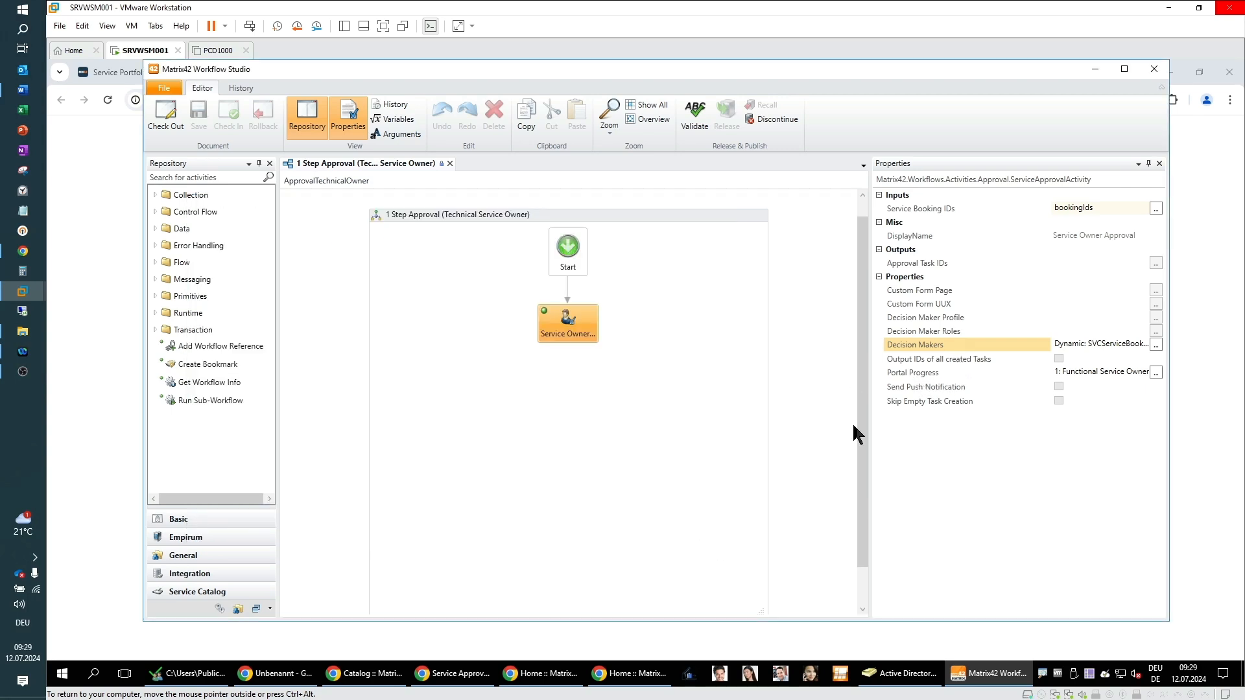
click(910, 374)
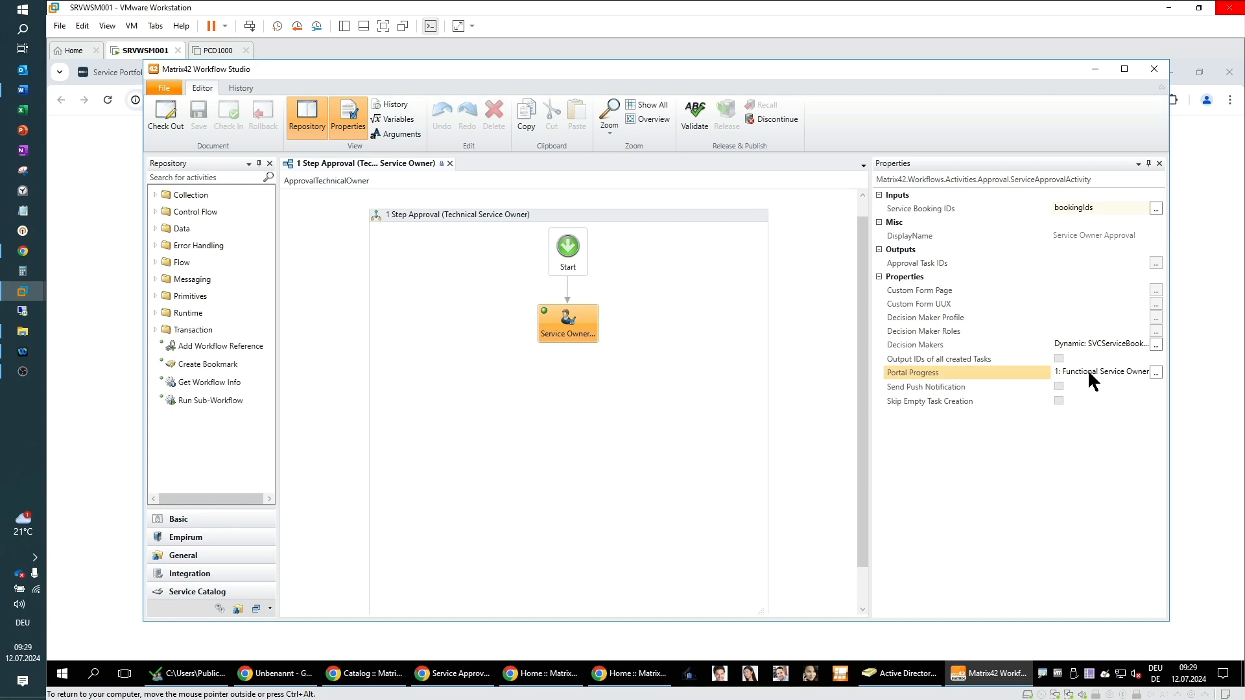
click(1157, 373)
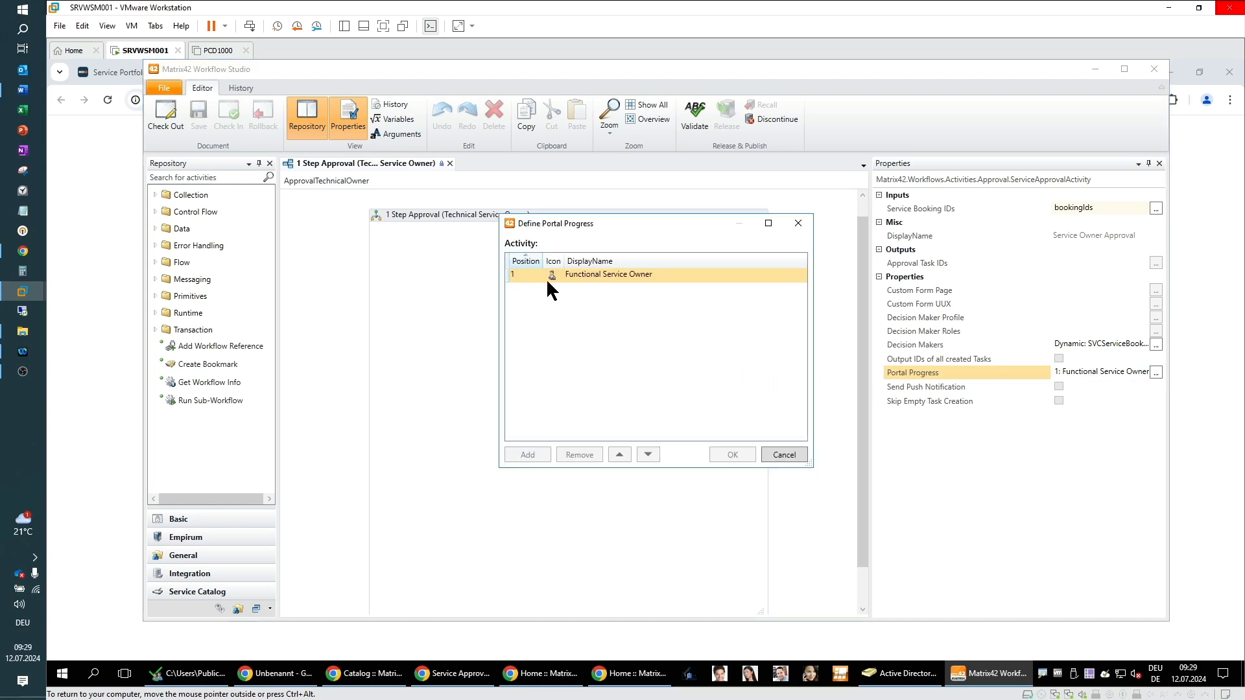
click(785, 457)
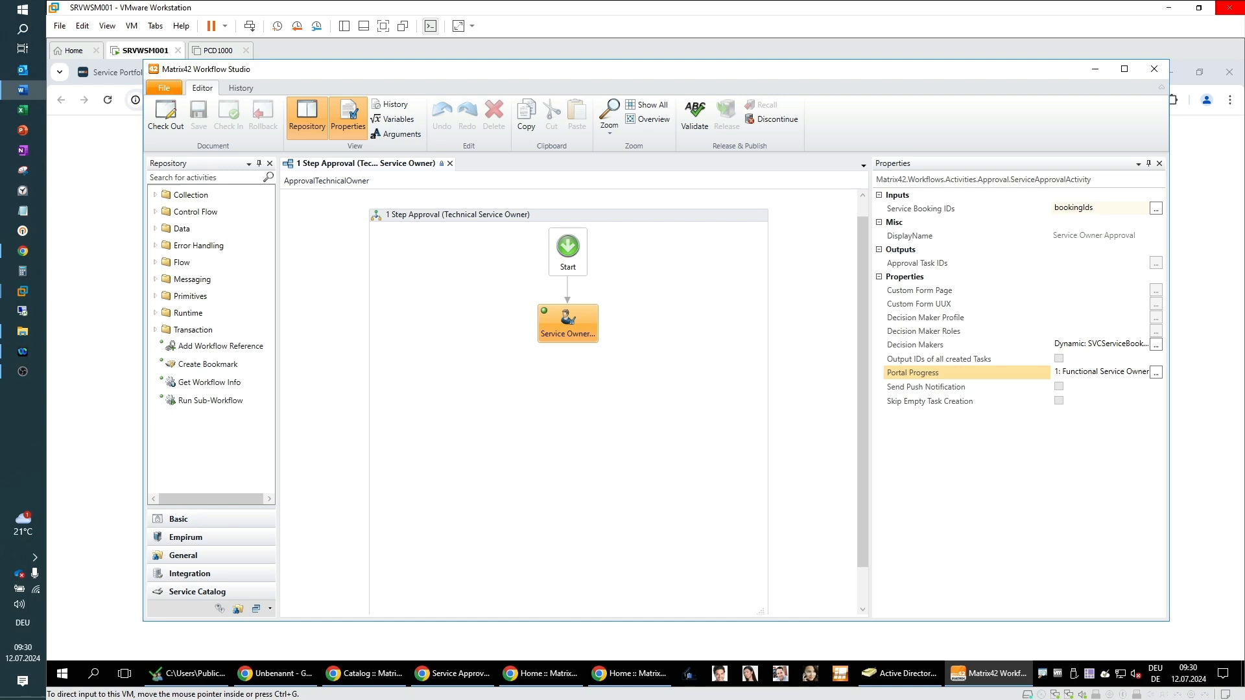
Step: Close the open workflow and create a new workflow based on 1 Step Approval (Cost Center Manager)
click(450, 163)
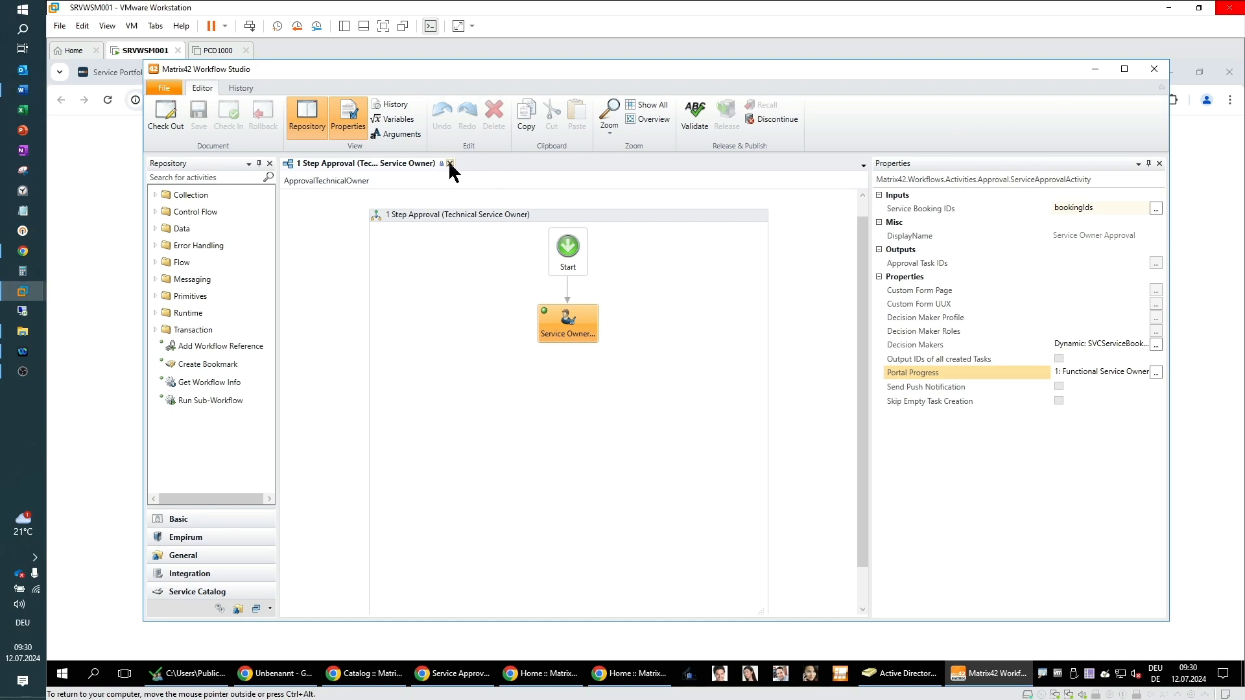
click(449, 162)
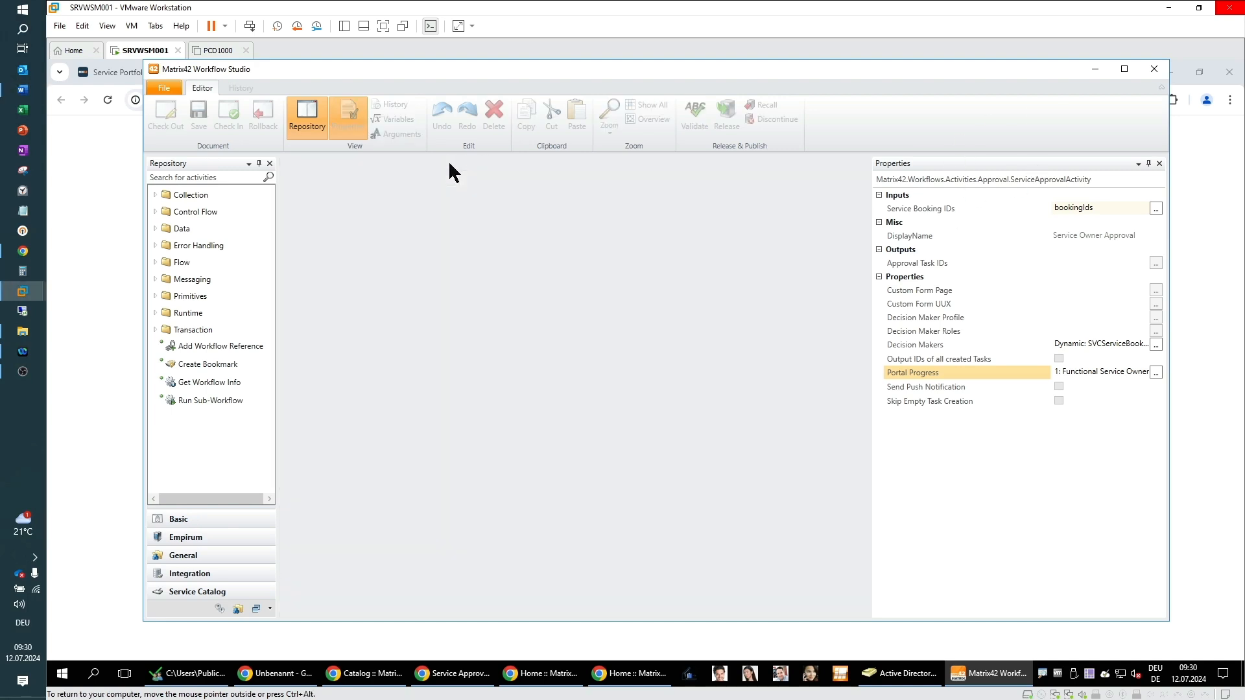
click(160, 88)
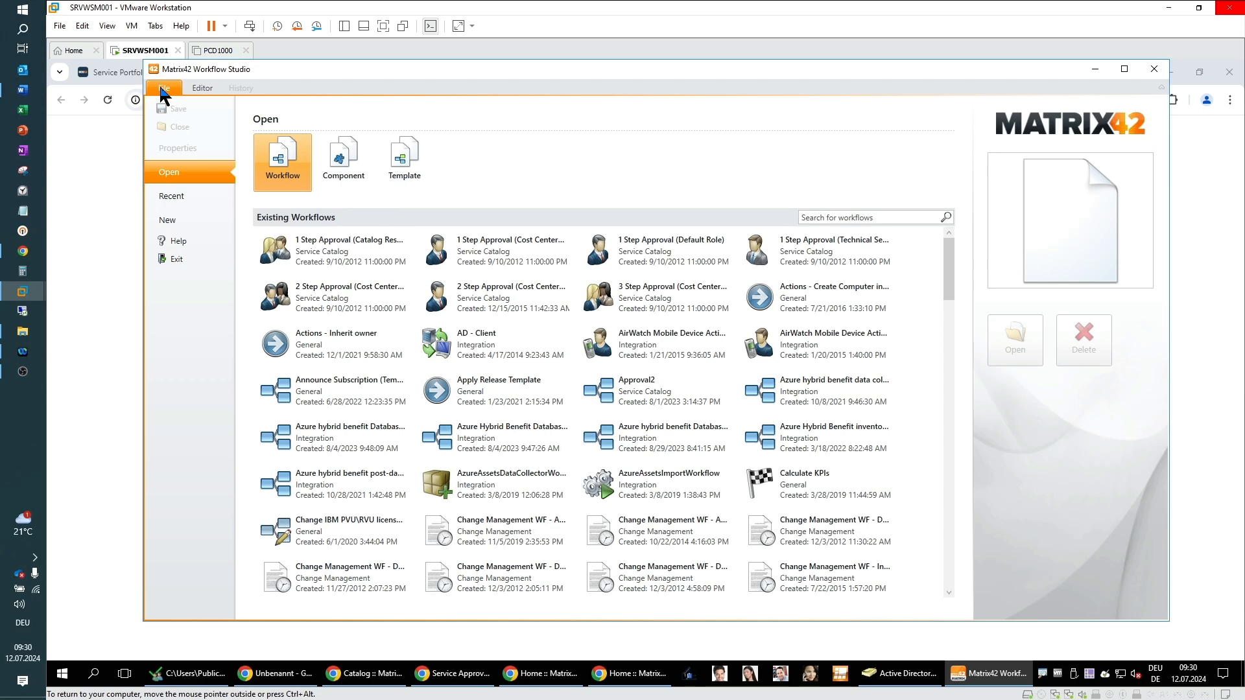
click(168, 221)
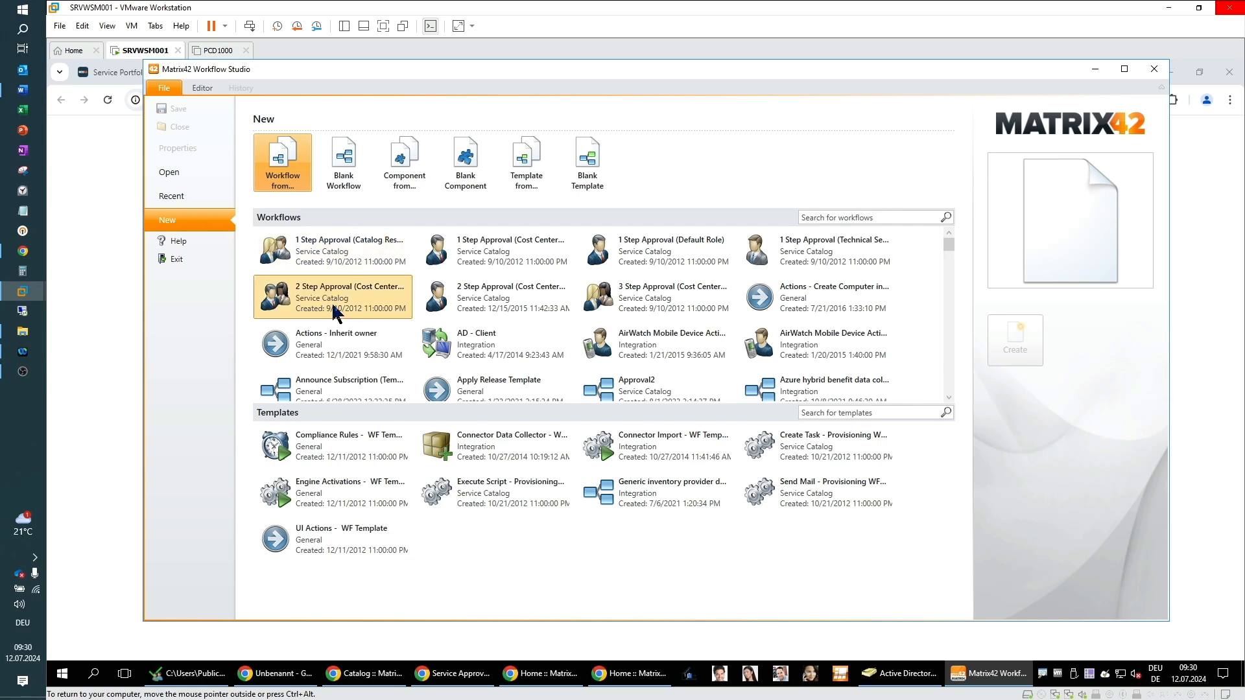
click(515, 260)
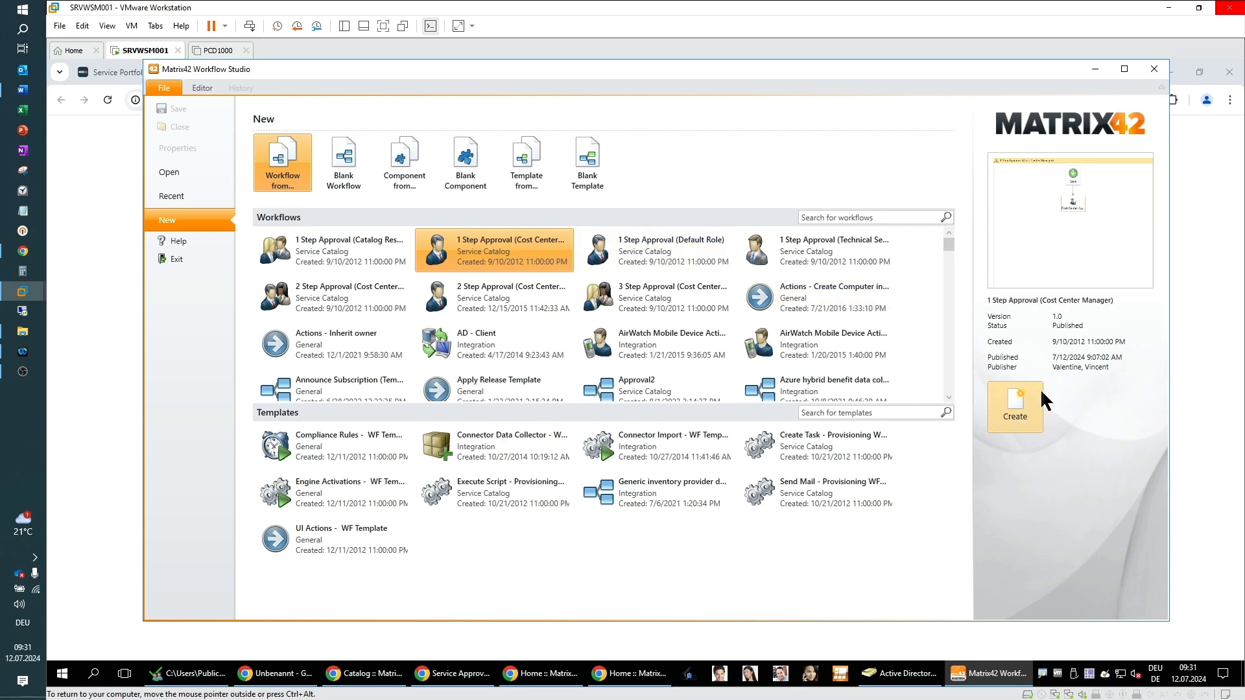
click(1021, 417)
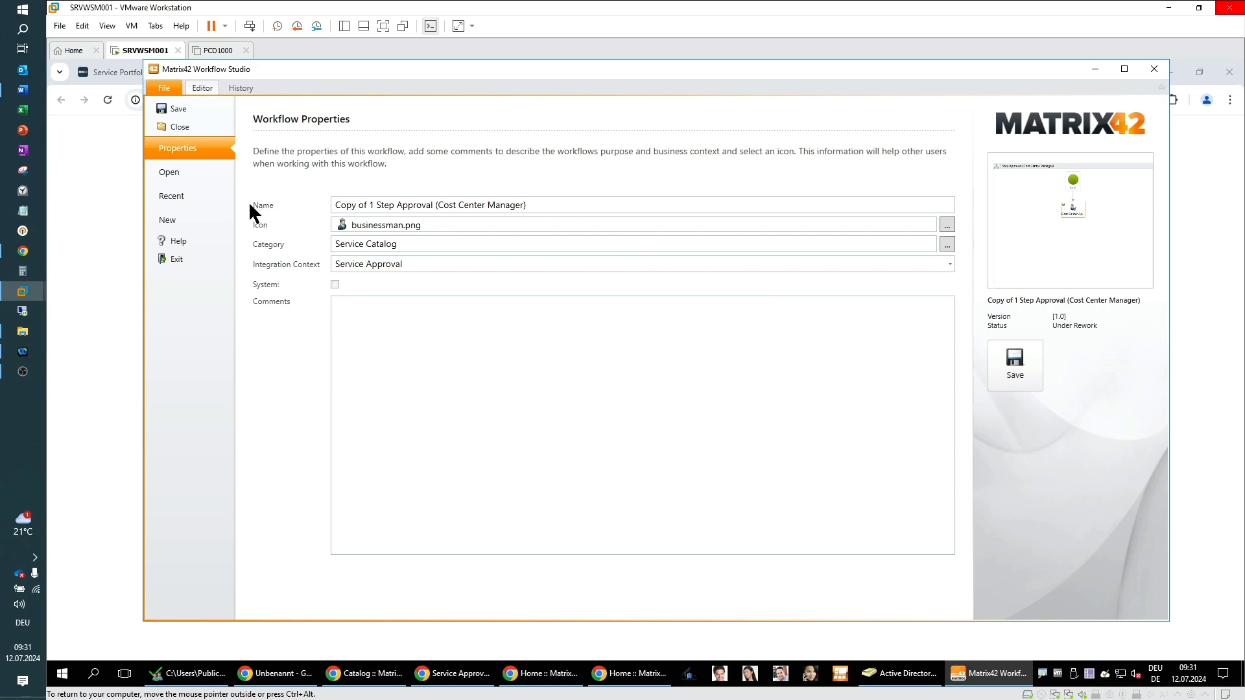
Step: Name the new workflow Approval for Team Dolphin and save its properties
drag(523, 205, 562, 205)
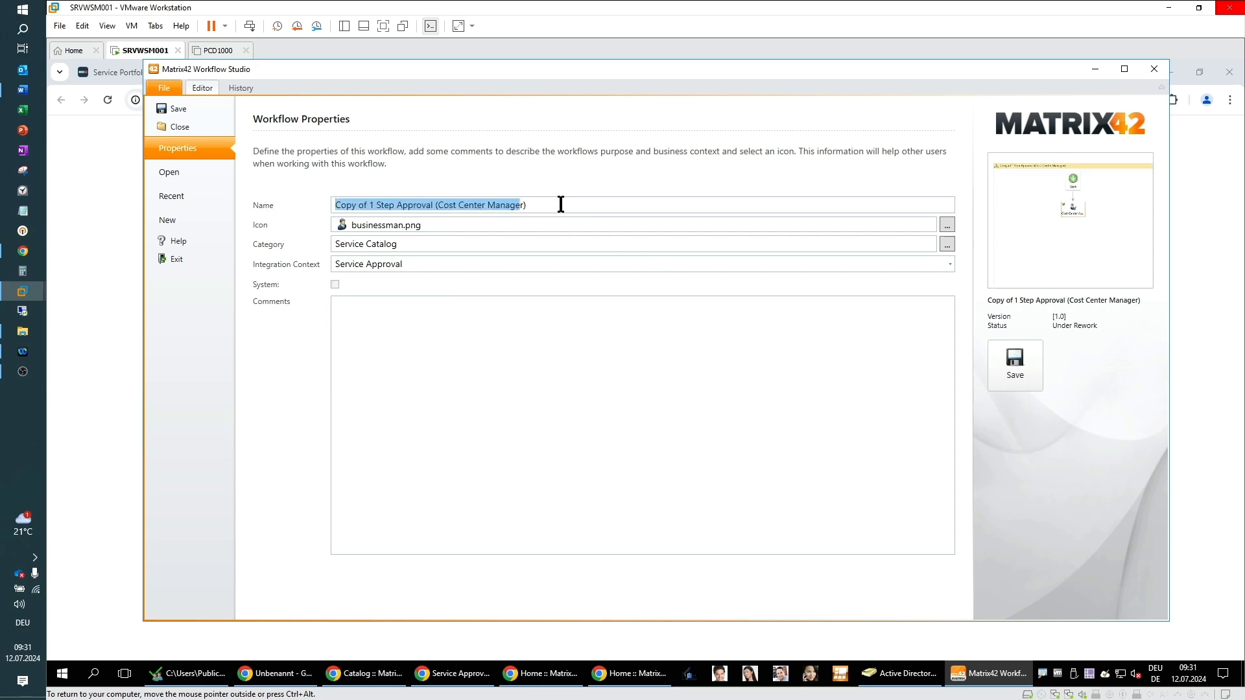
text(Appr)
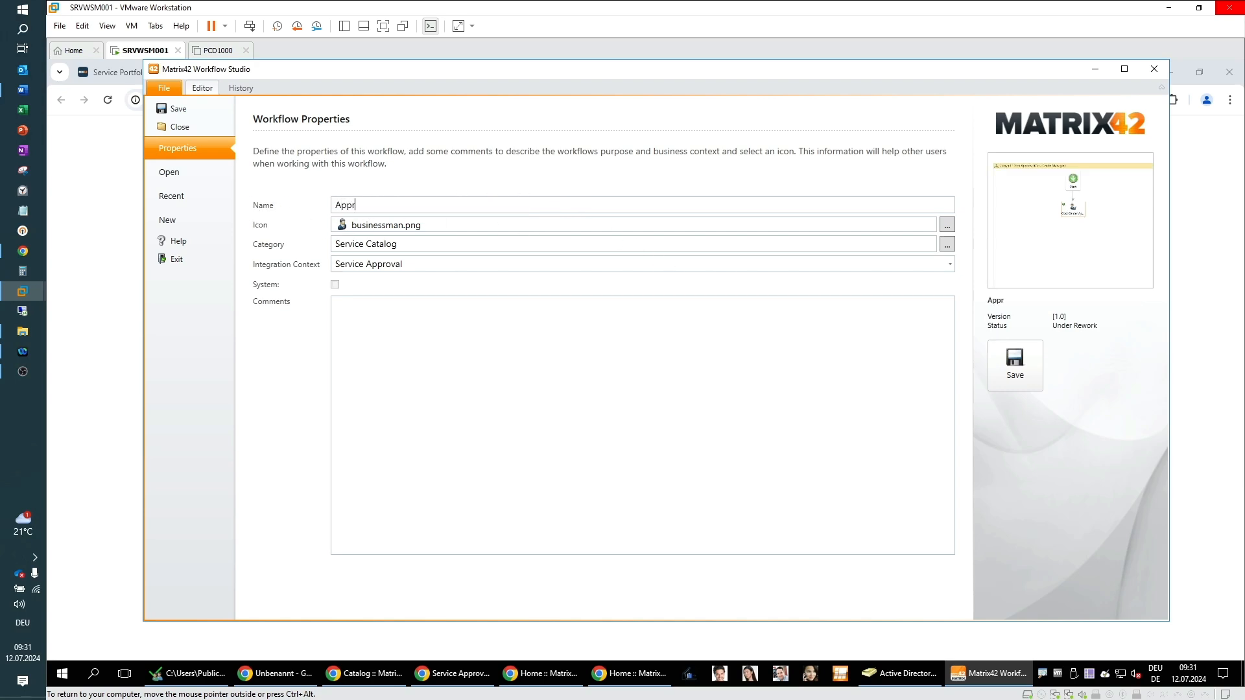
text(oval for Team Dolphin)
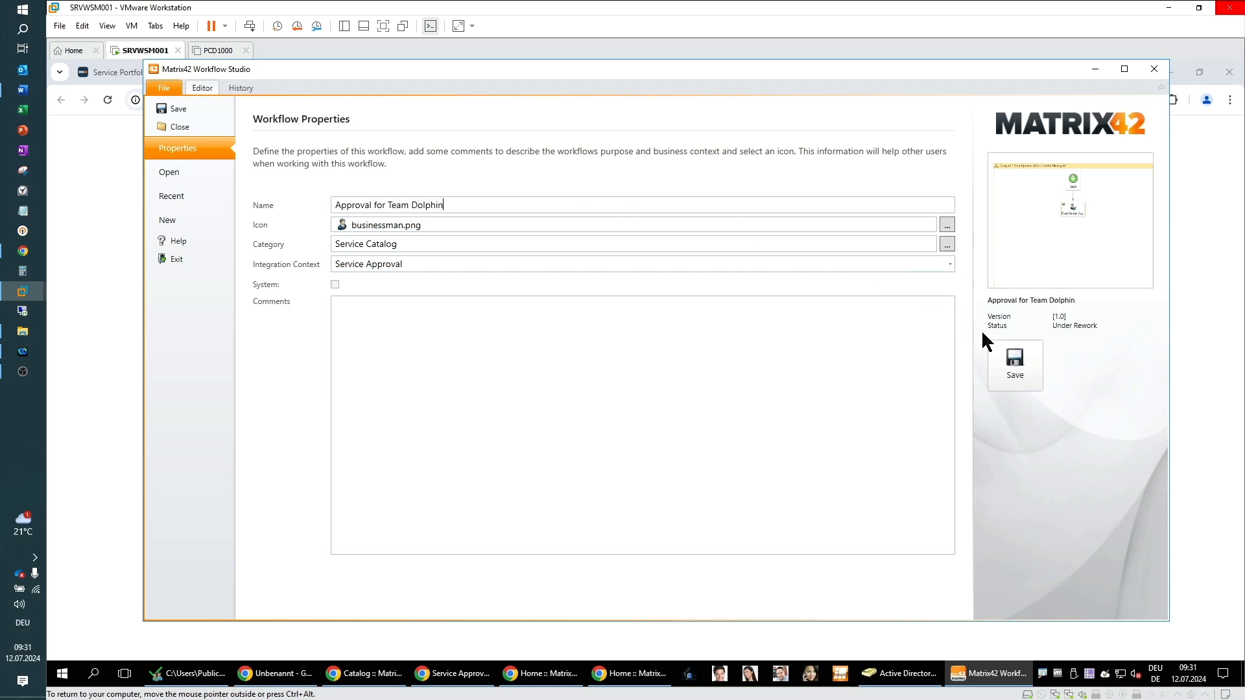
click(1015, 366)
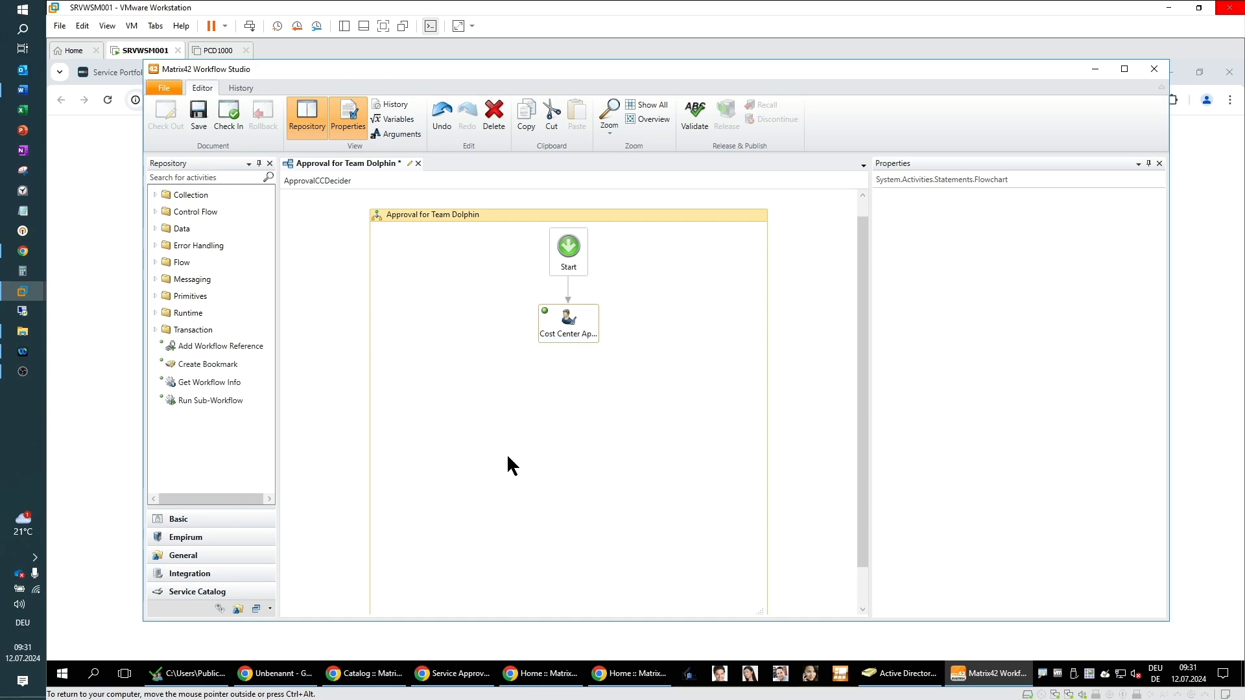
Step: Inspect the Cost Center Approval activity's Decision Makers expressions, closing the editor without changes
click(573, 332)
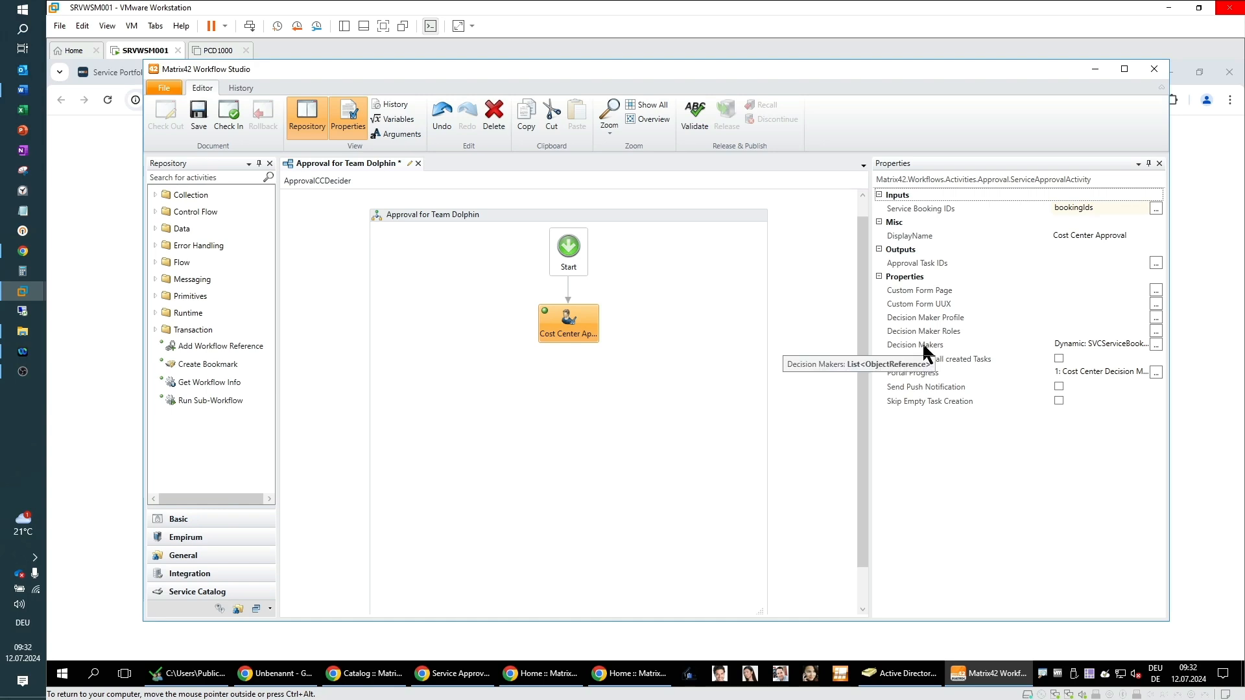
click(1156, 344)
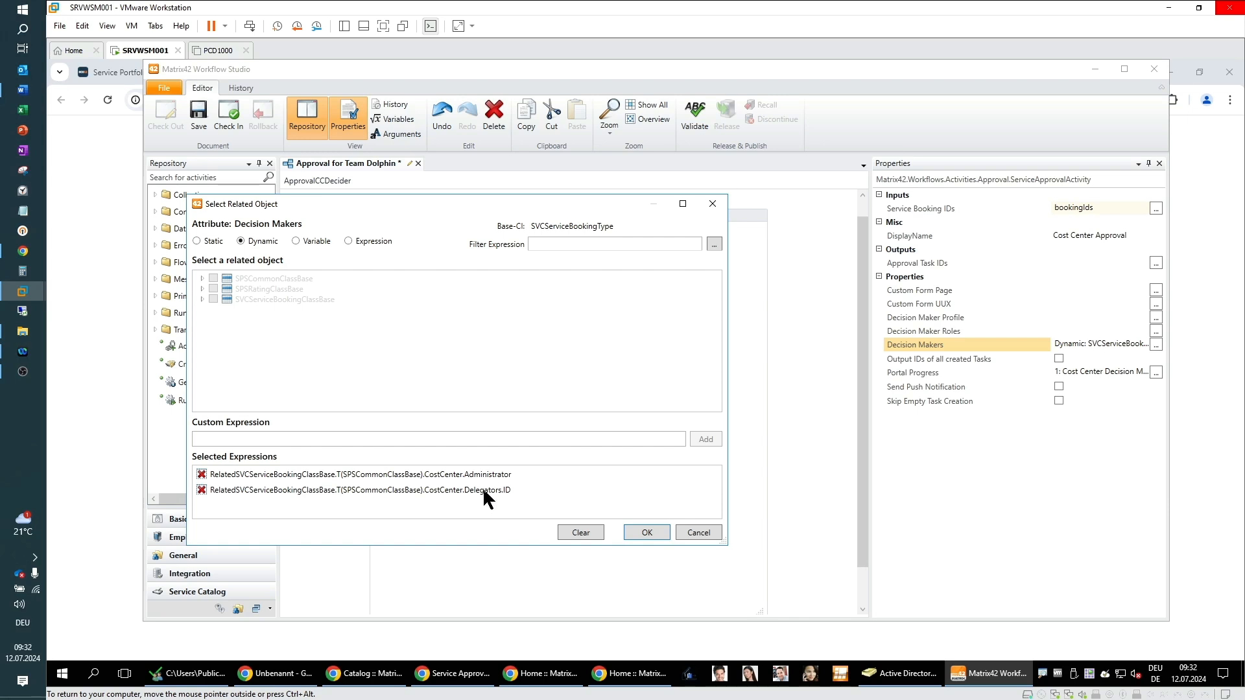
click(710, 534)
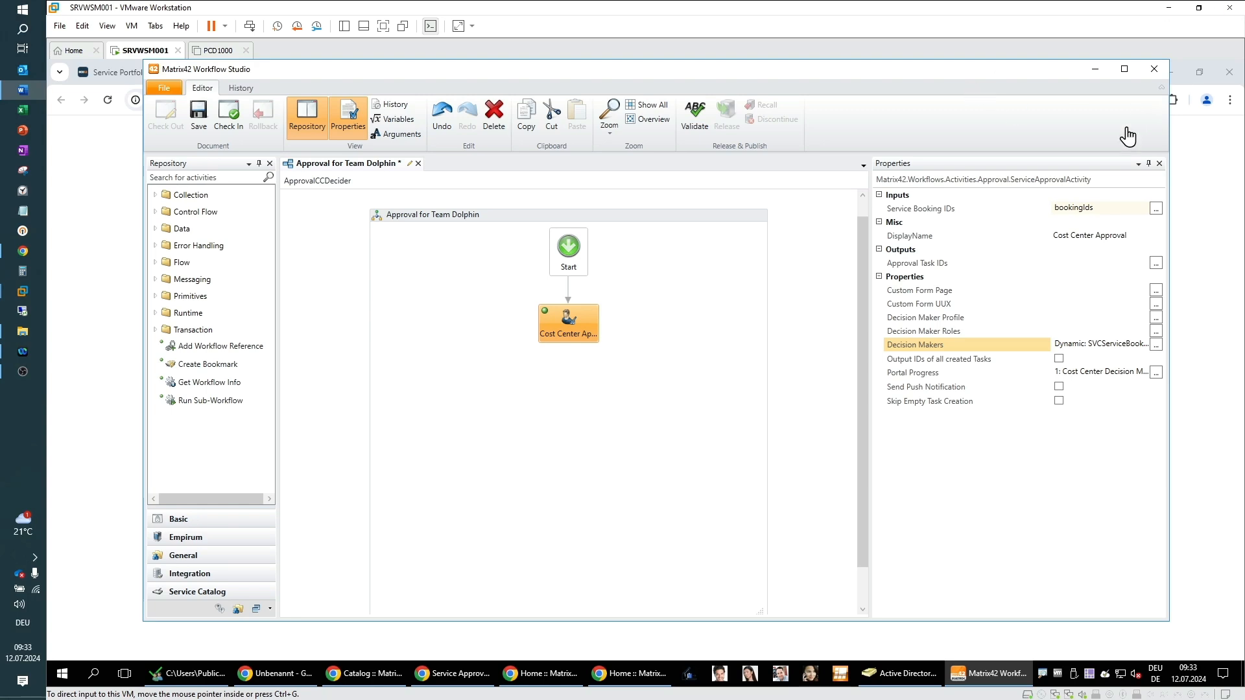
Step: Save the Approval for Team Dolphin workflow and validate it
click(199, 120)
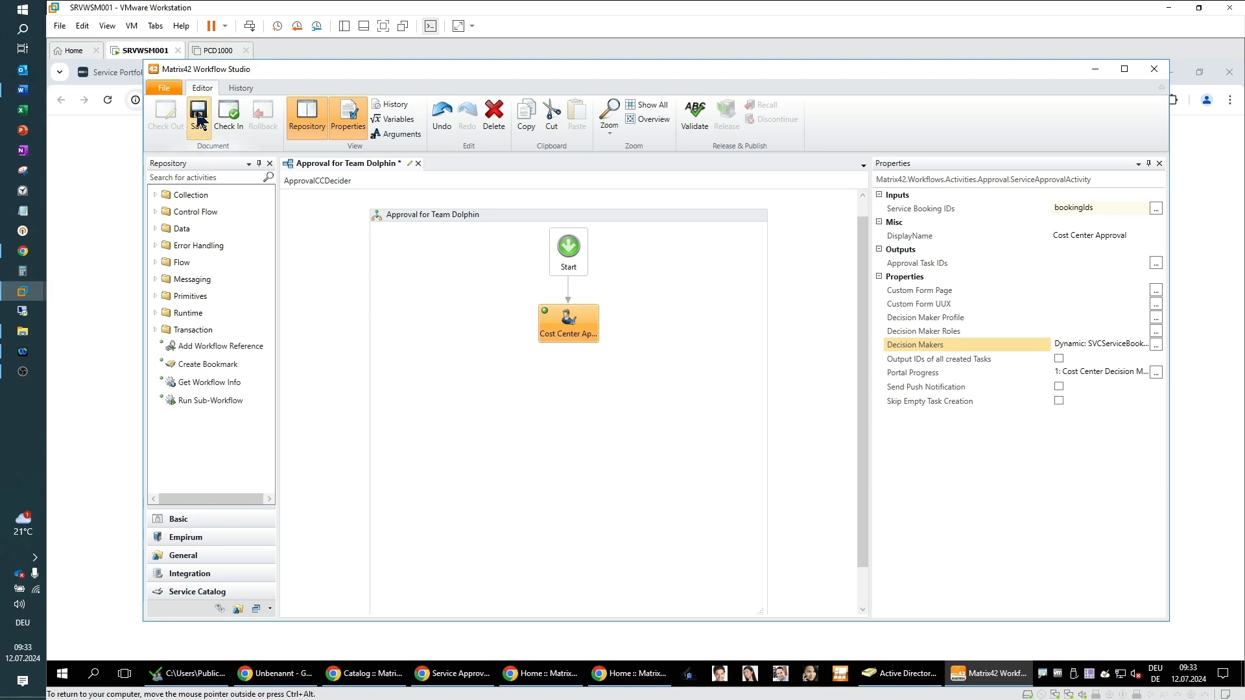
click(697, 123)
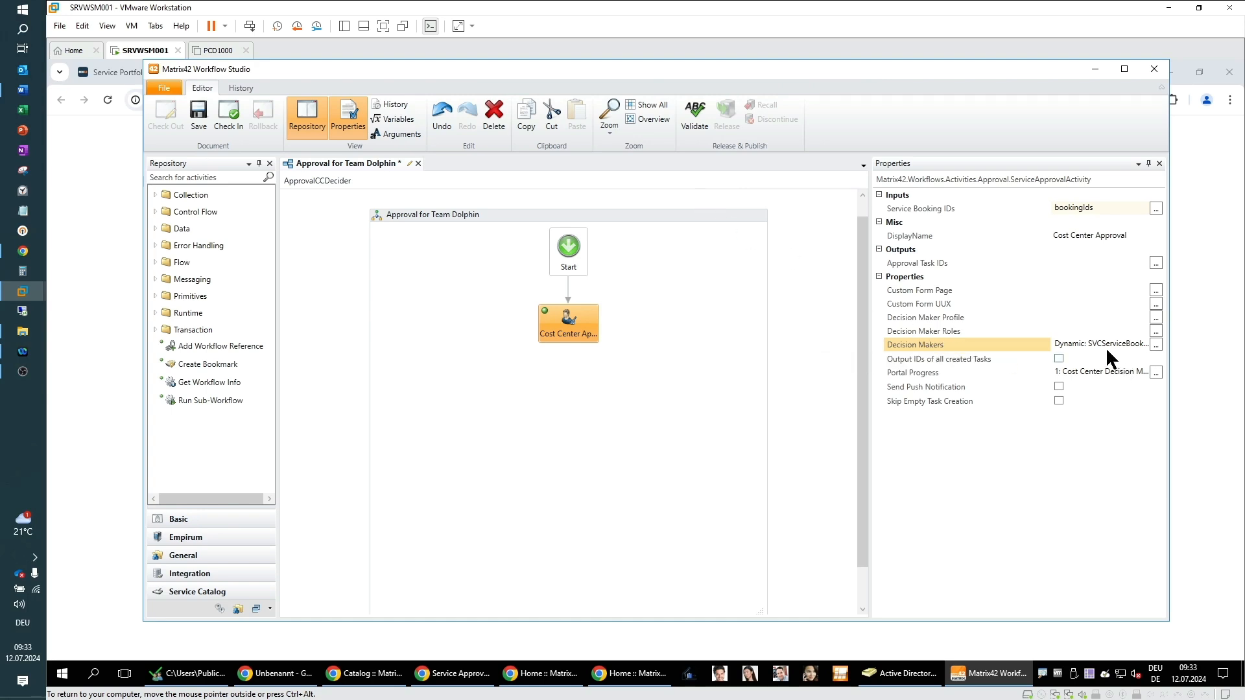
click(696, 126)
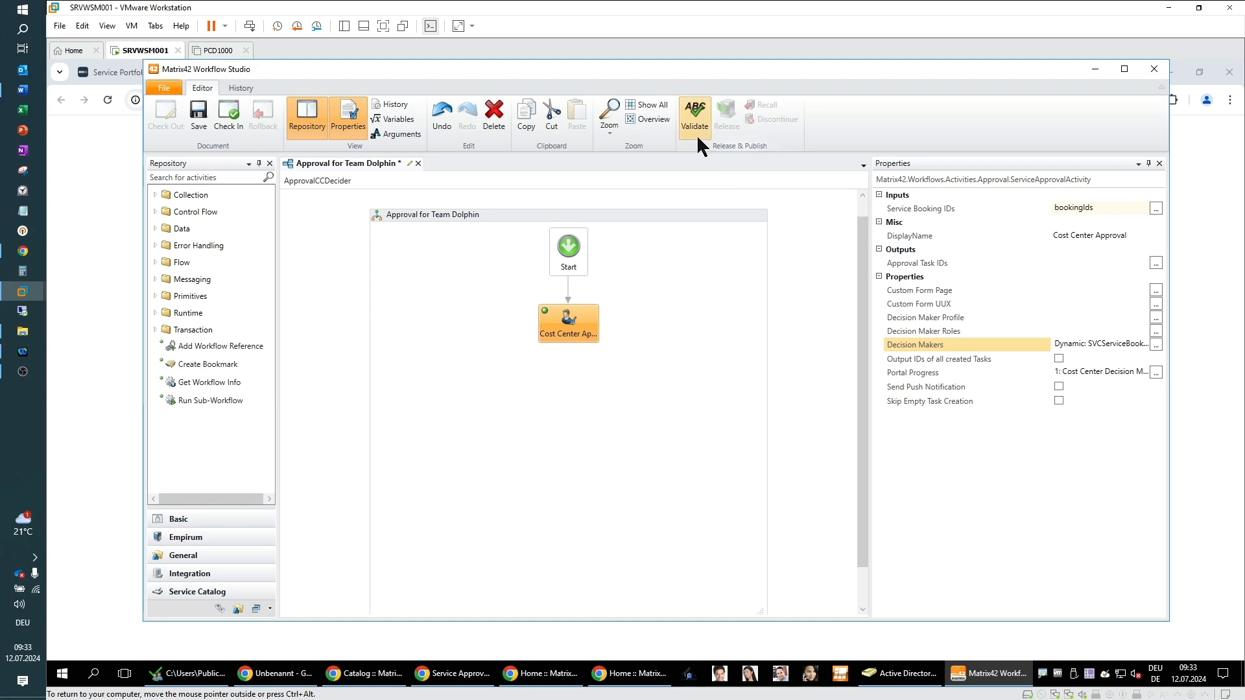
Step: Check in the workflow without a comment and release its version 1.0
click(232, 114)
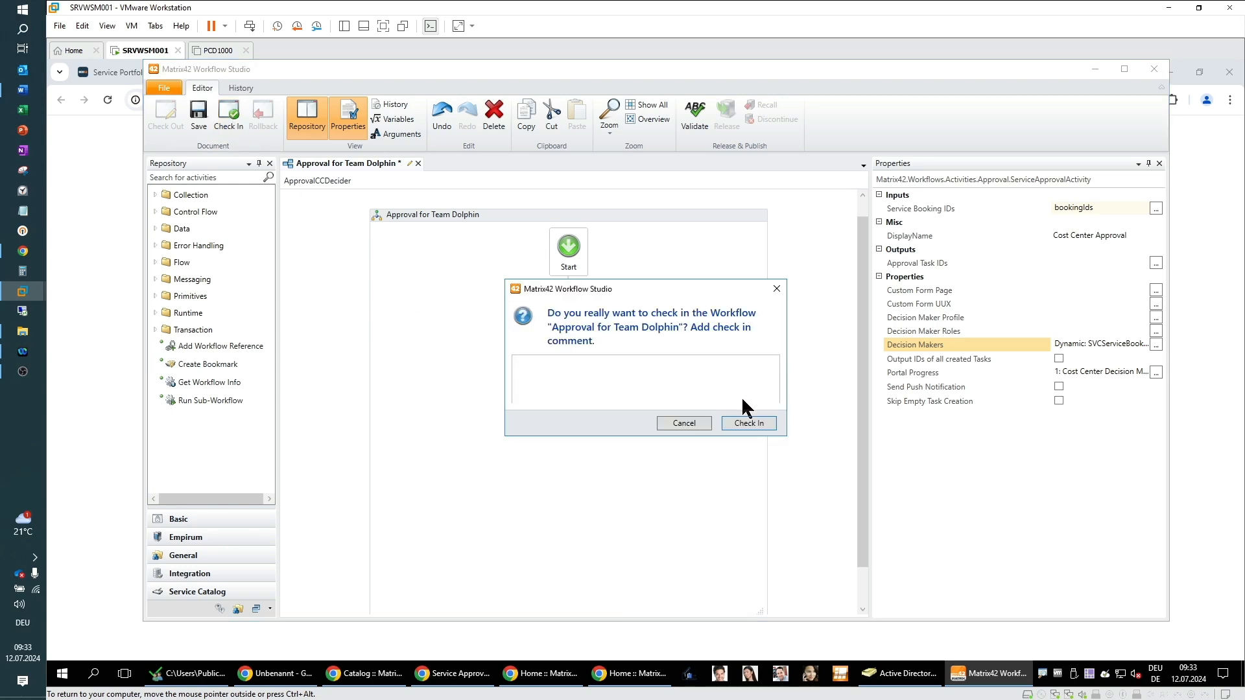
click(753, 423)
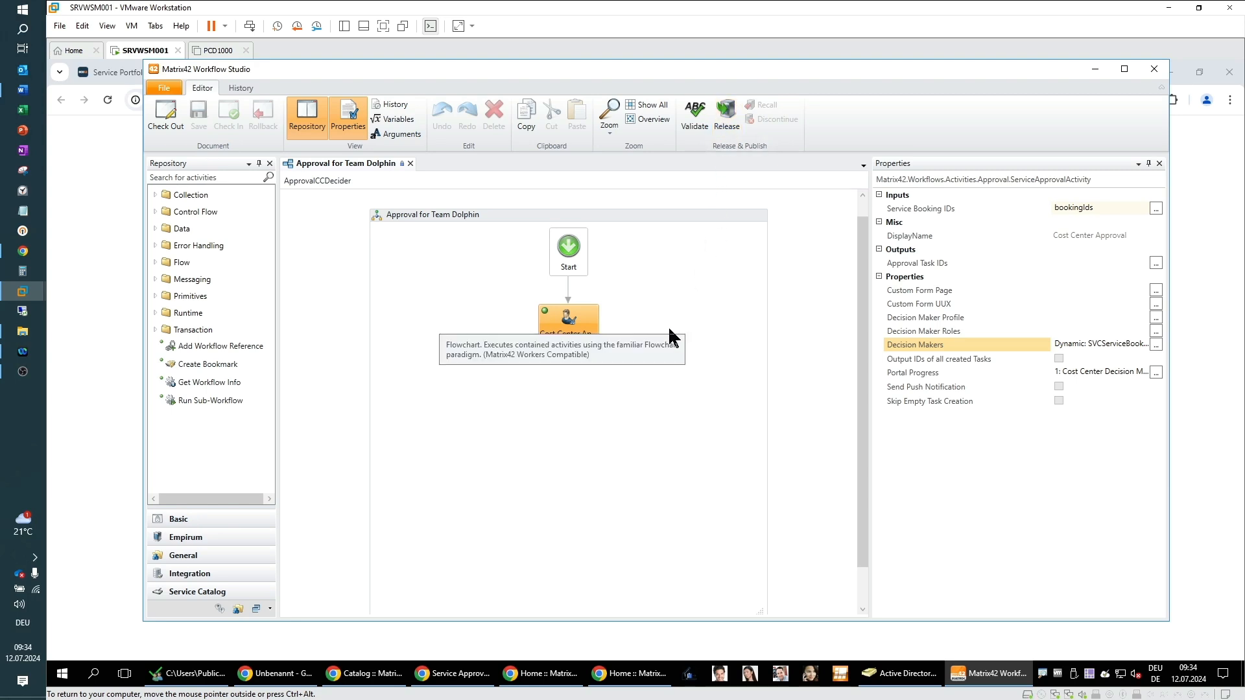
click(726, 117)
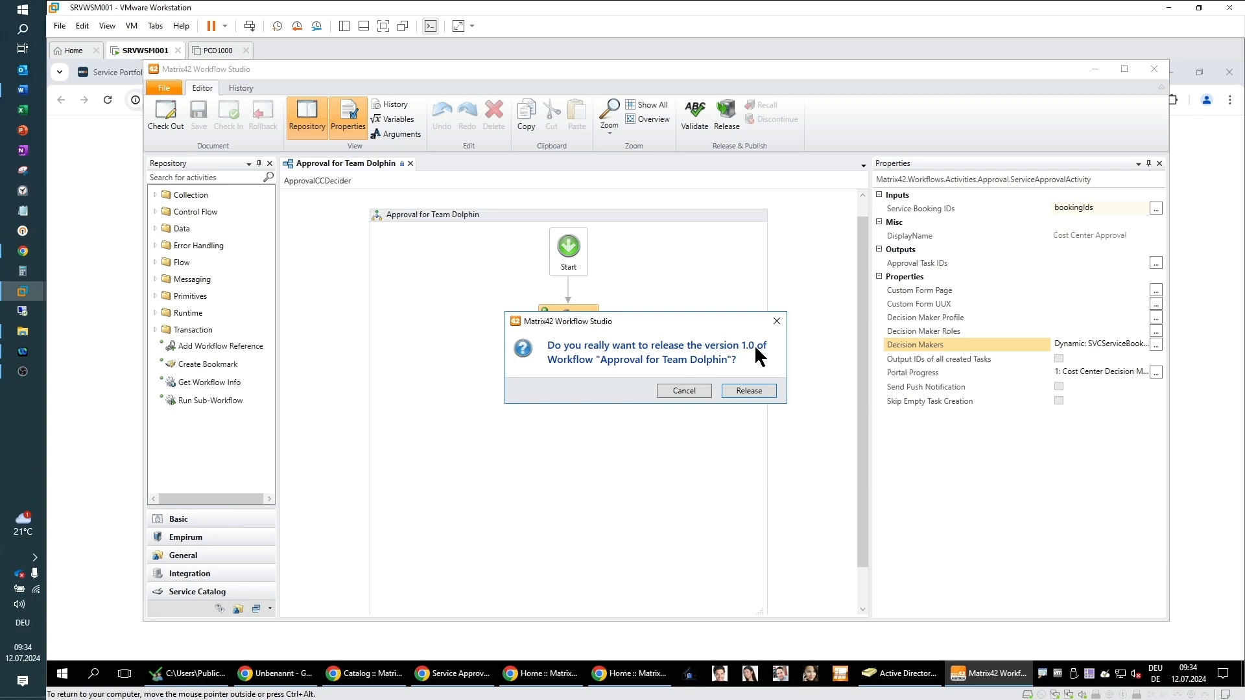
click(749, 391)
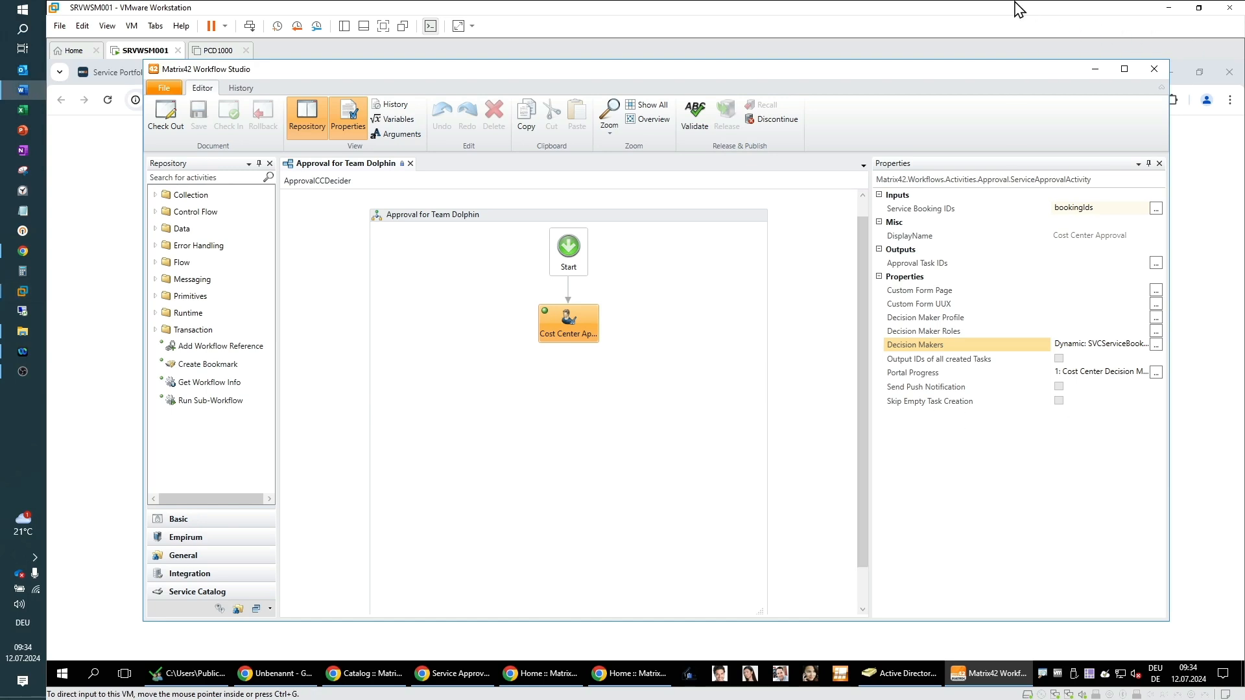
Step: Set the Team Dolphin service's approval workflow to Approval for Team Dolphin and save and close the service
click(1095, 69)
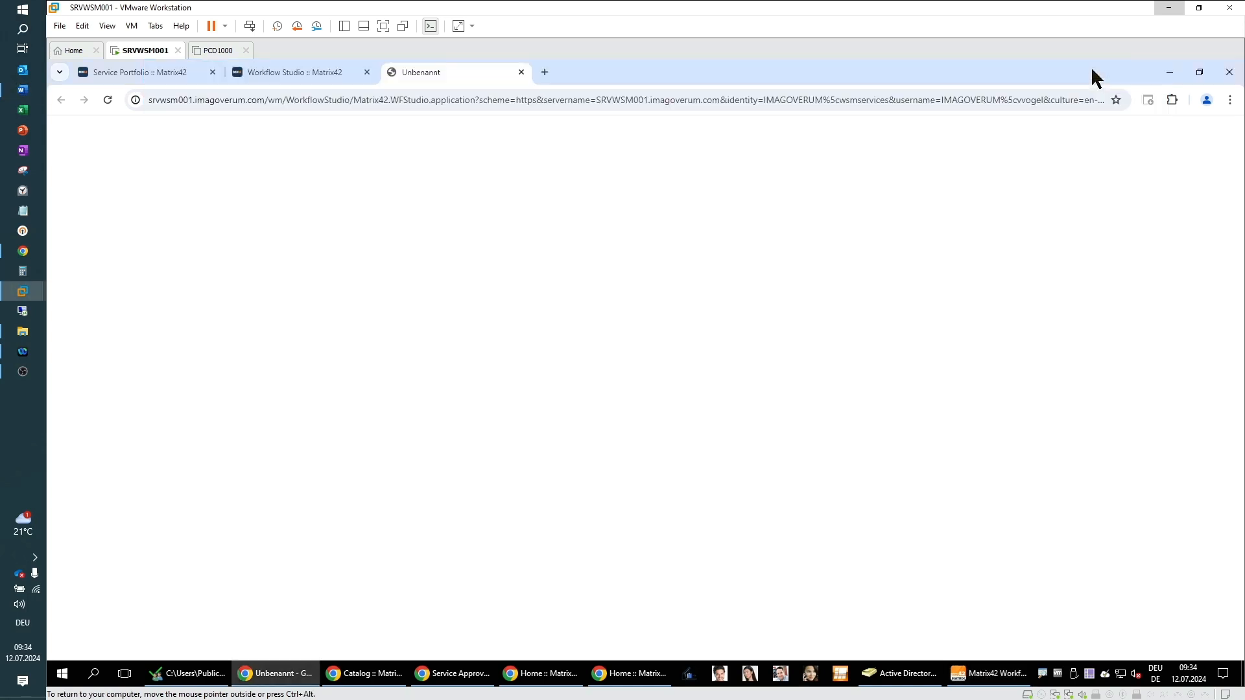
click(138, 77)
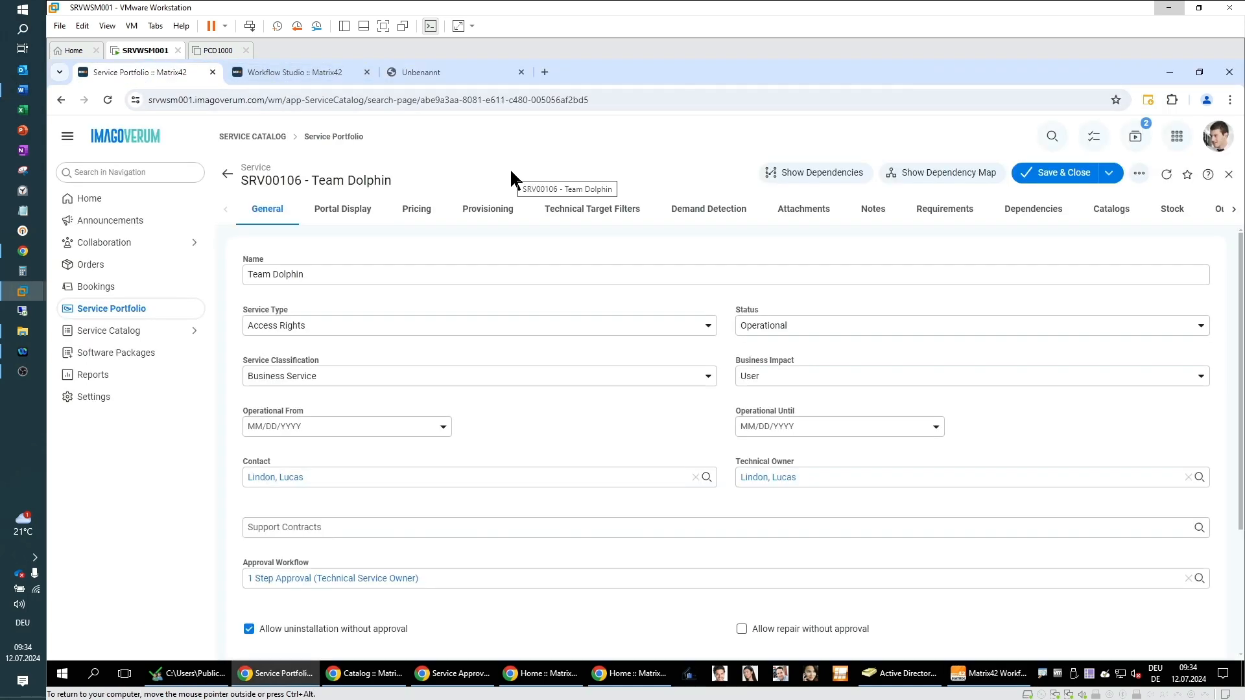
click(280, 283)
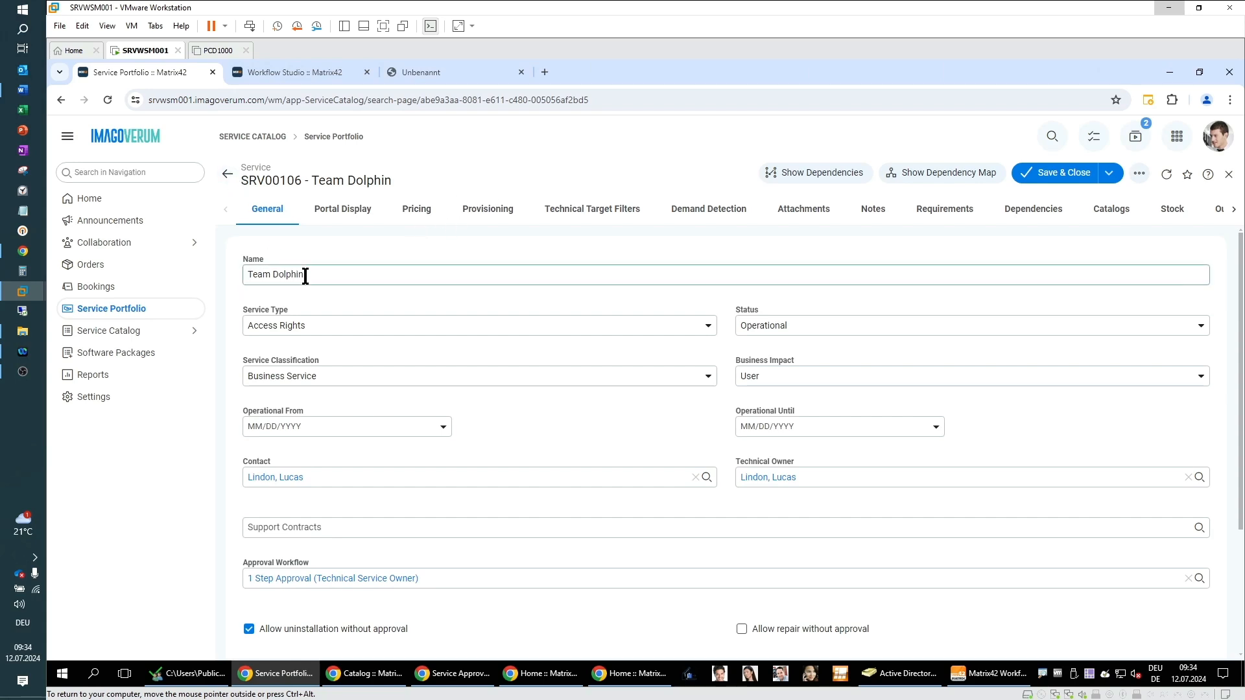
click(227, 175)
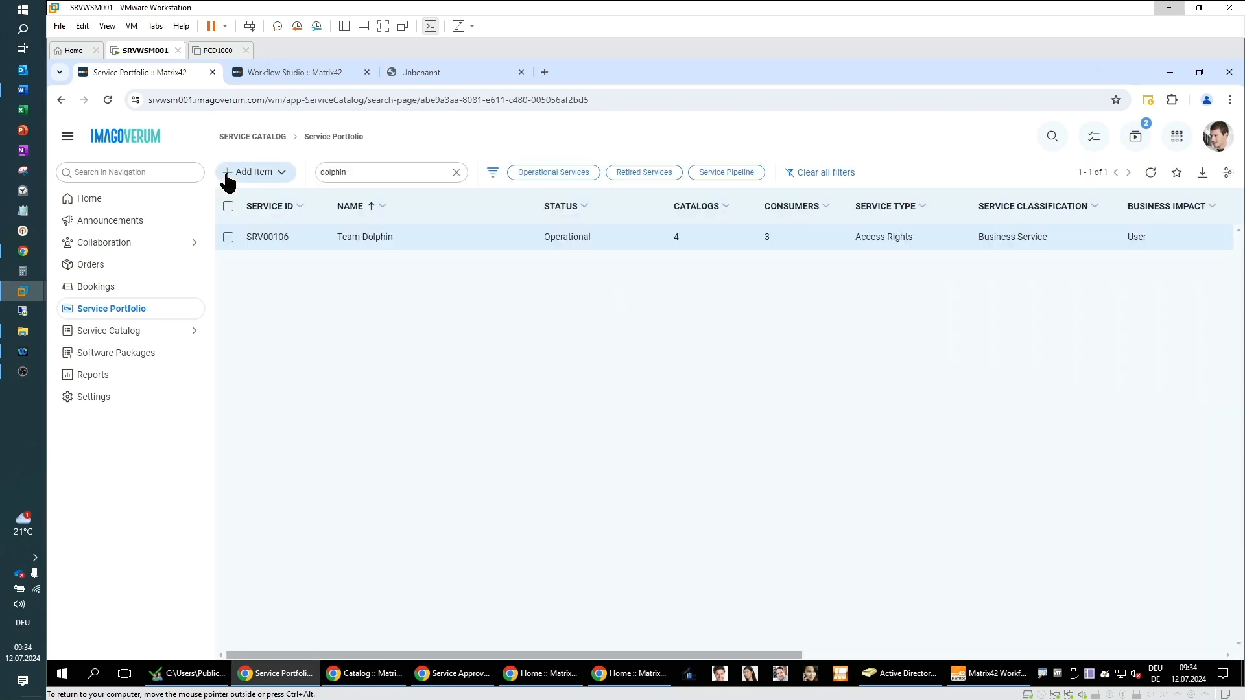
double_click(374, 238)
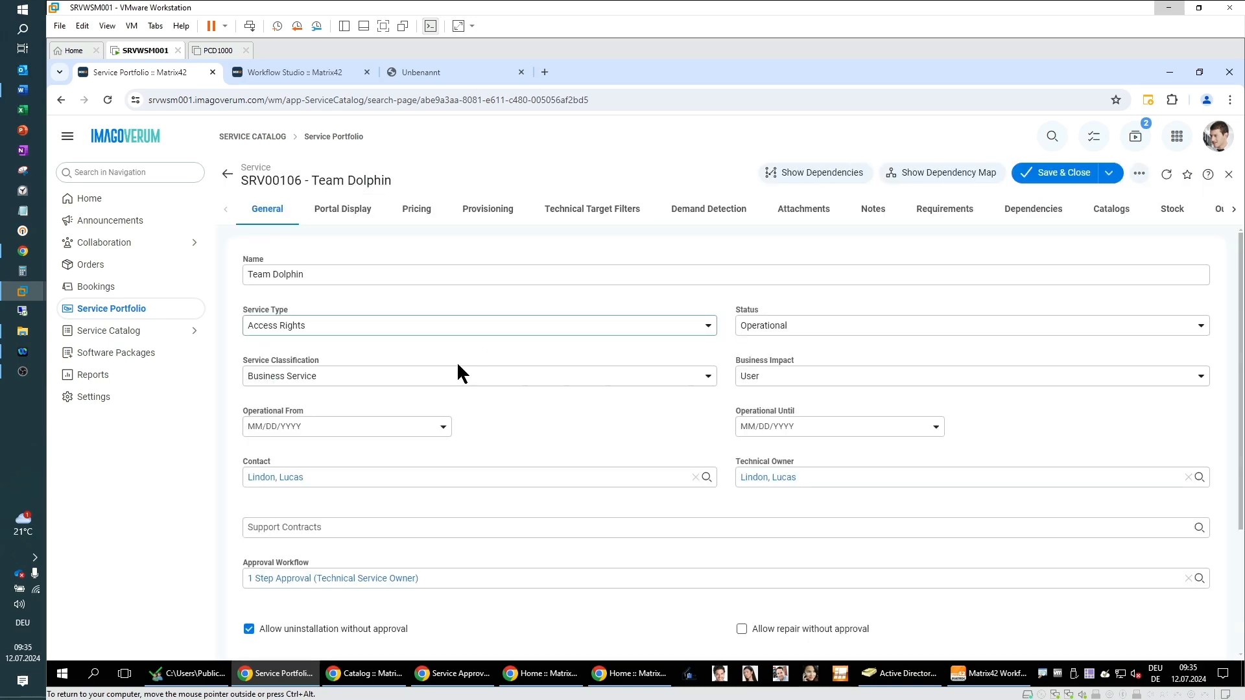
click(1189, 579)
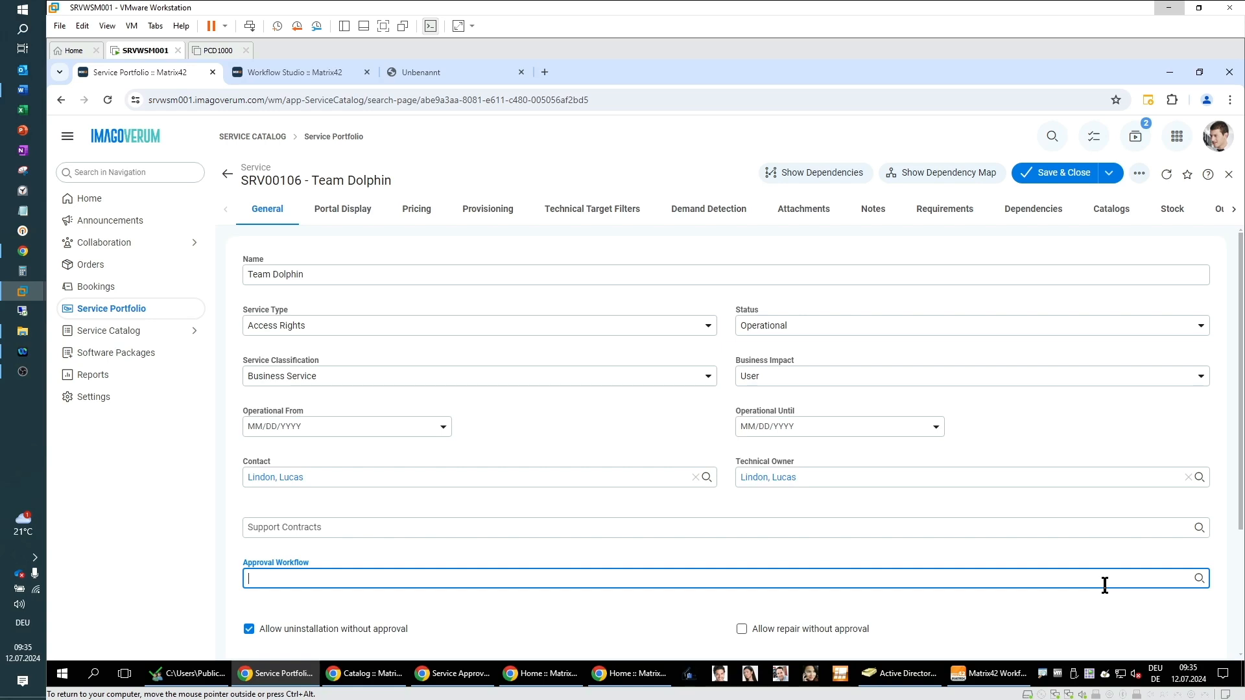
text(dolphi)
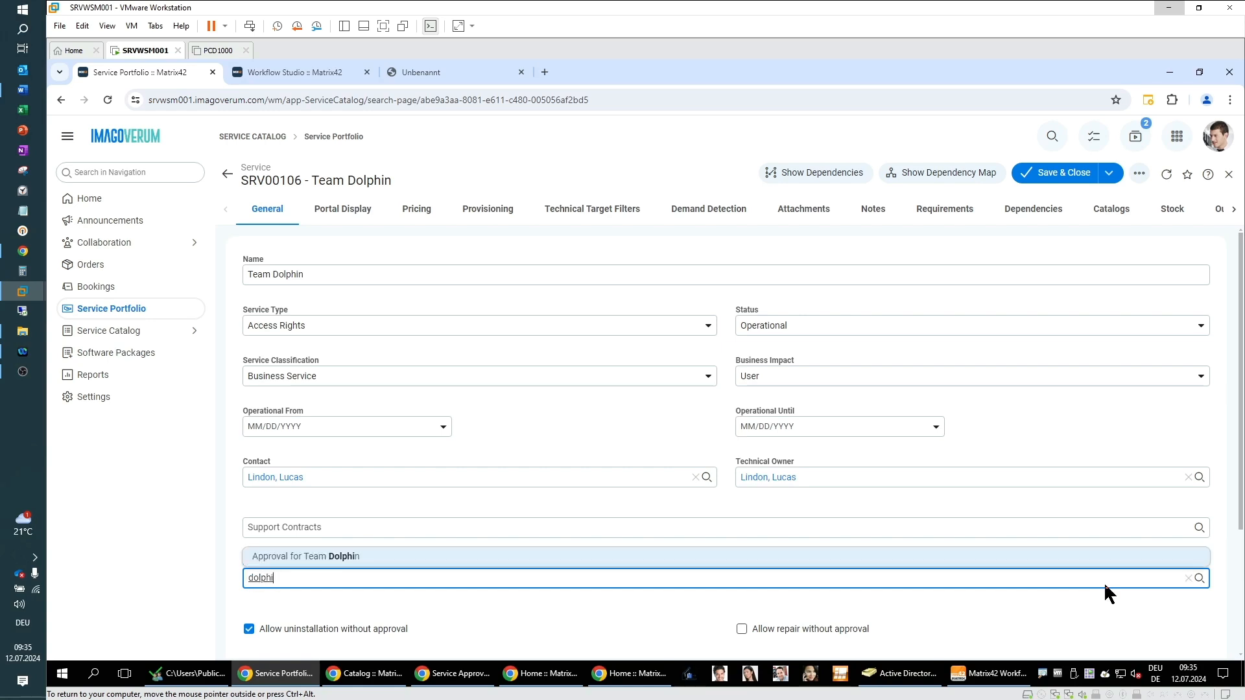
click(349, 559)
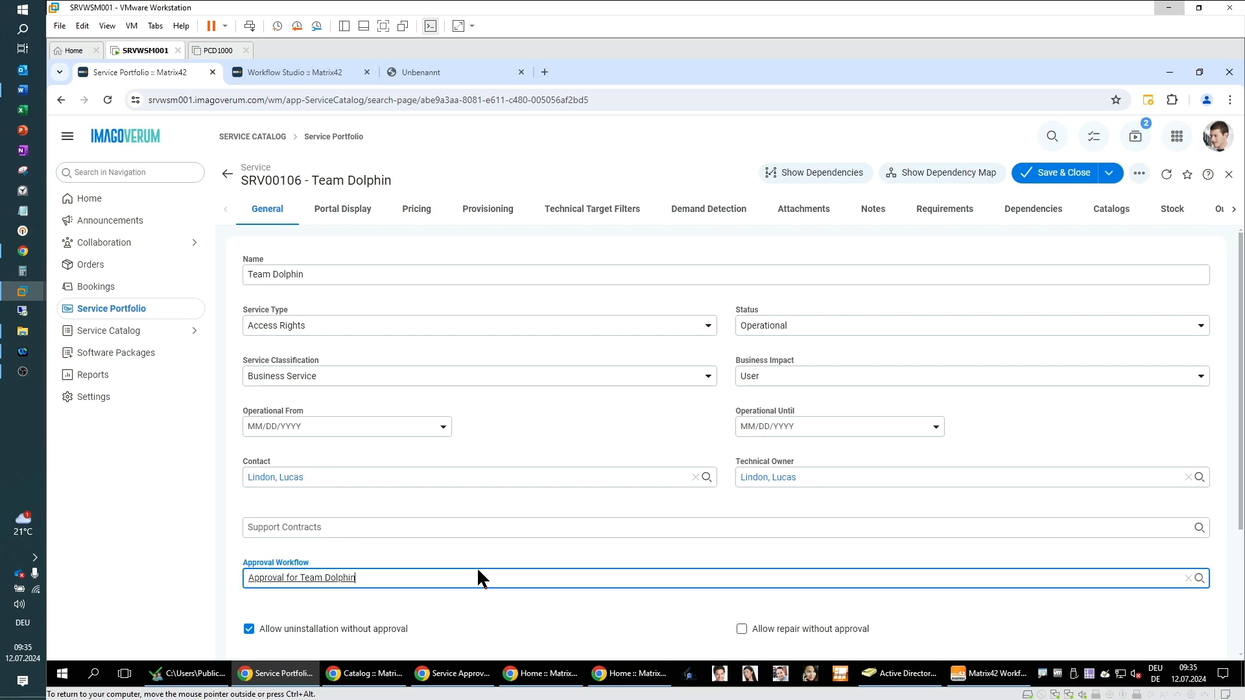
click(1064, 175)
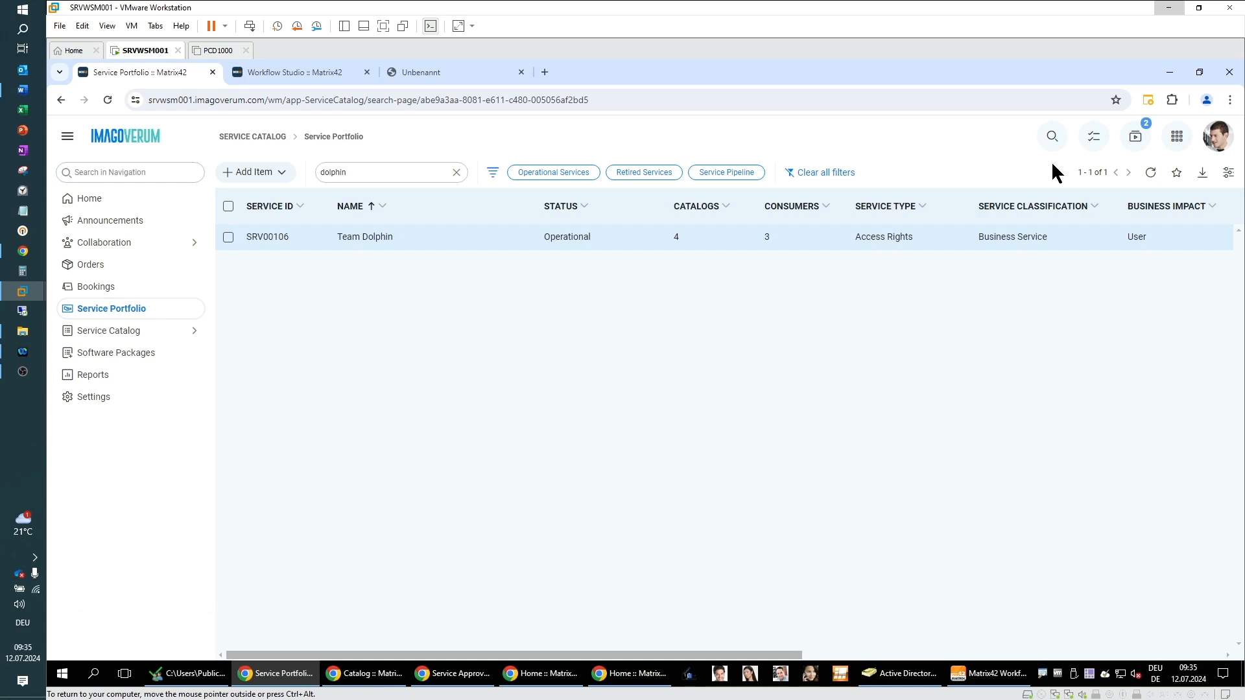
Step: In the Self Service Portal's Services catalog, add the Team Dolphin service to the shopping cart
click(531, 686)
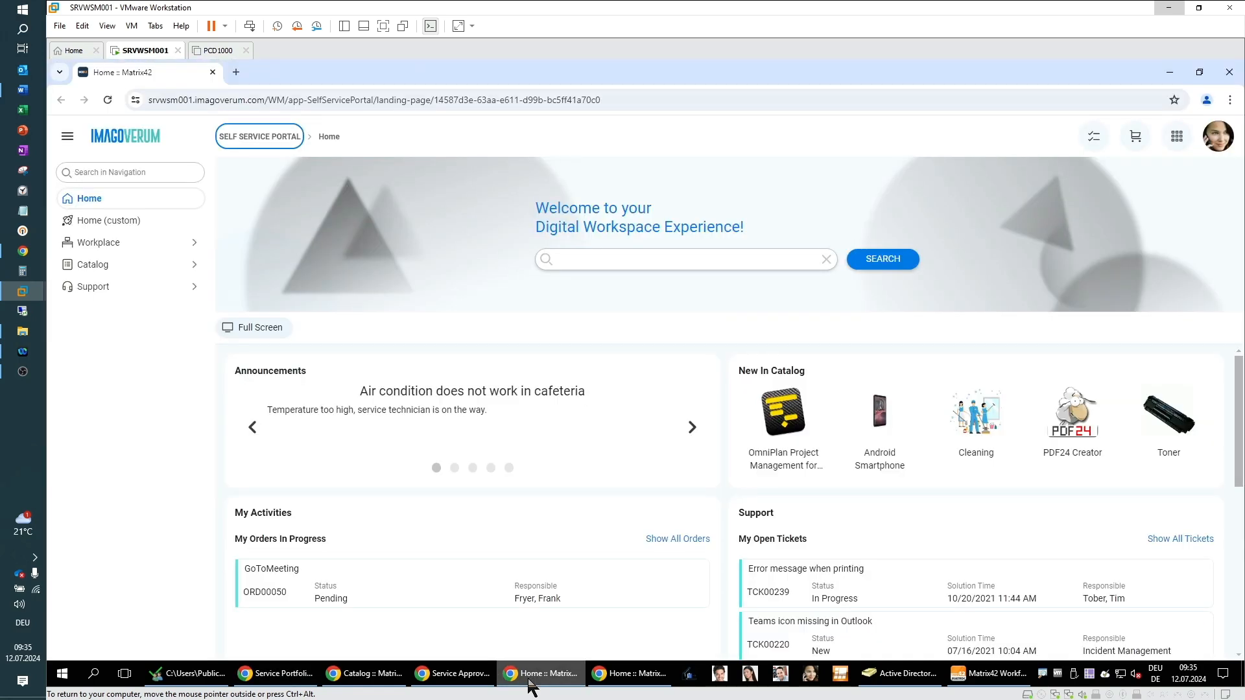
click(1217, 144)
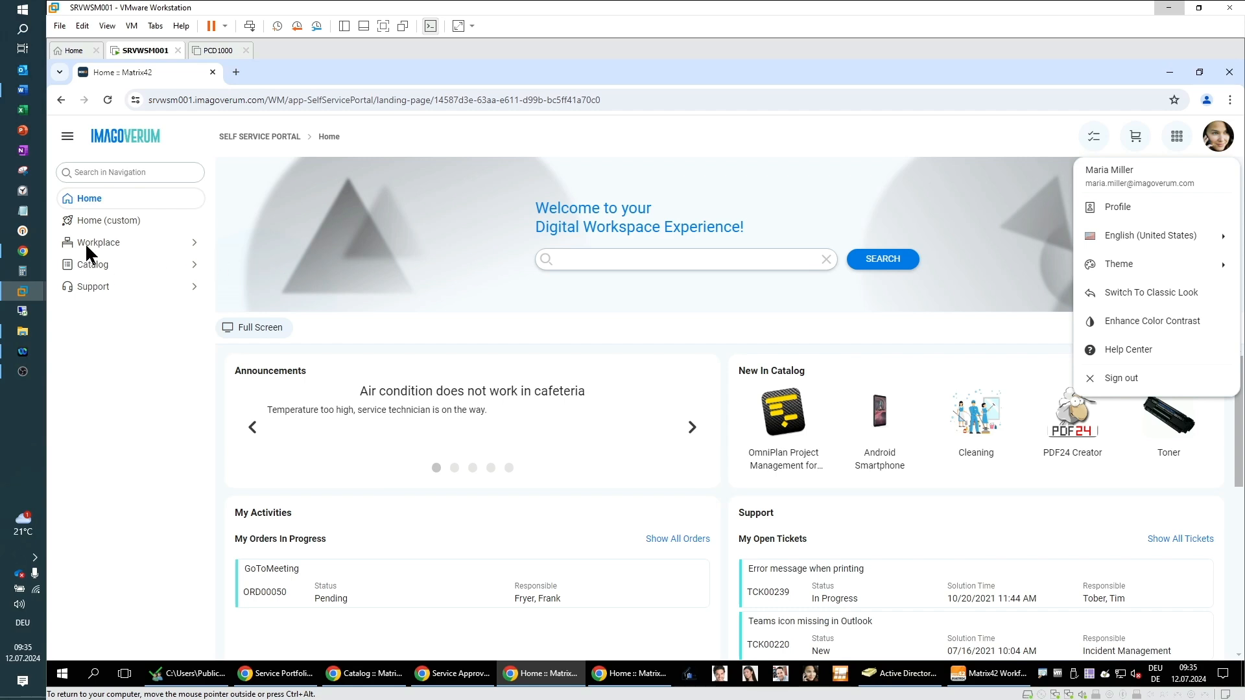
click(87, 263)
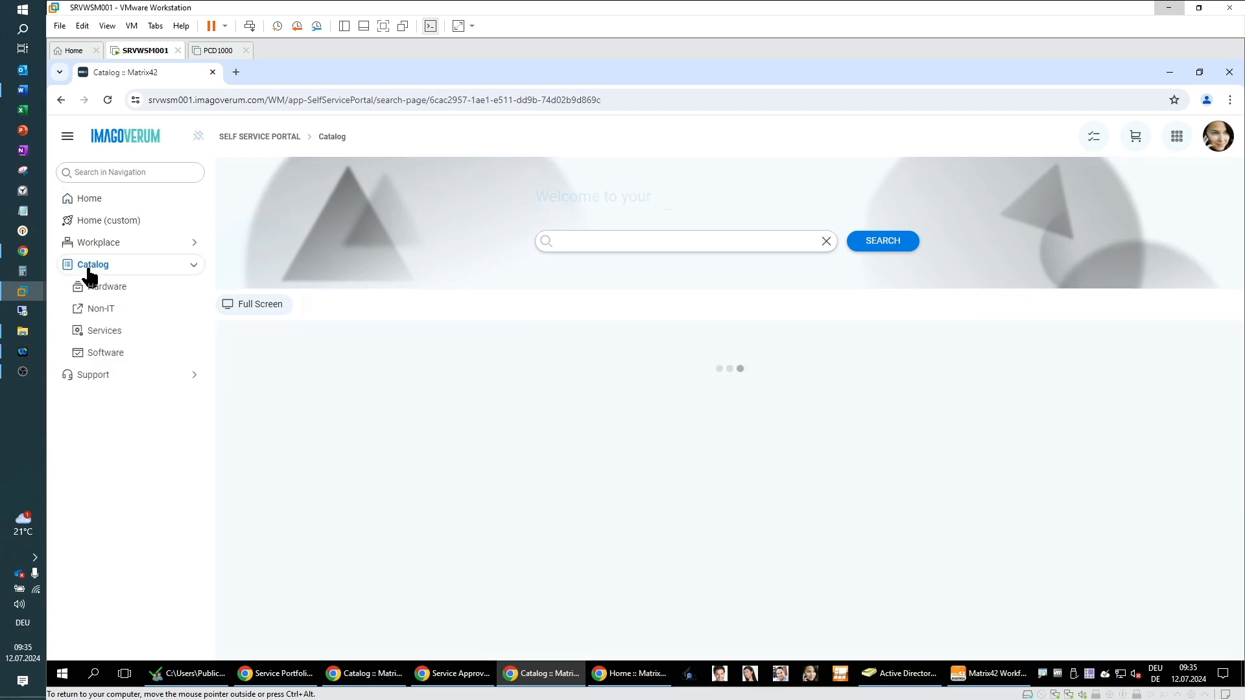
click(108, 339)
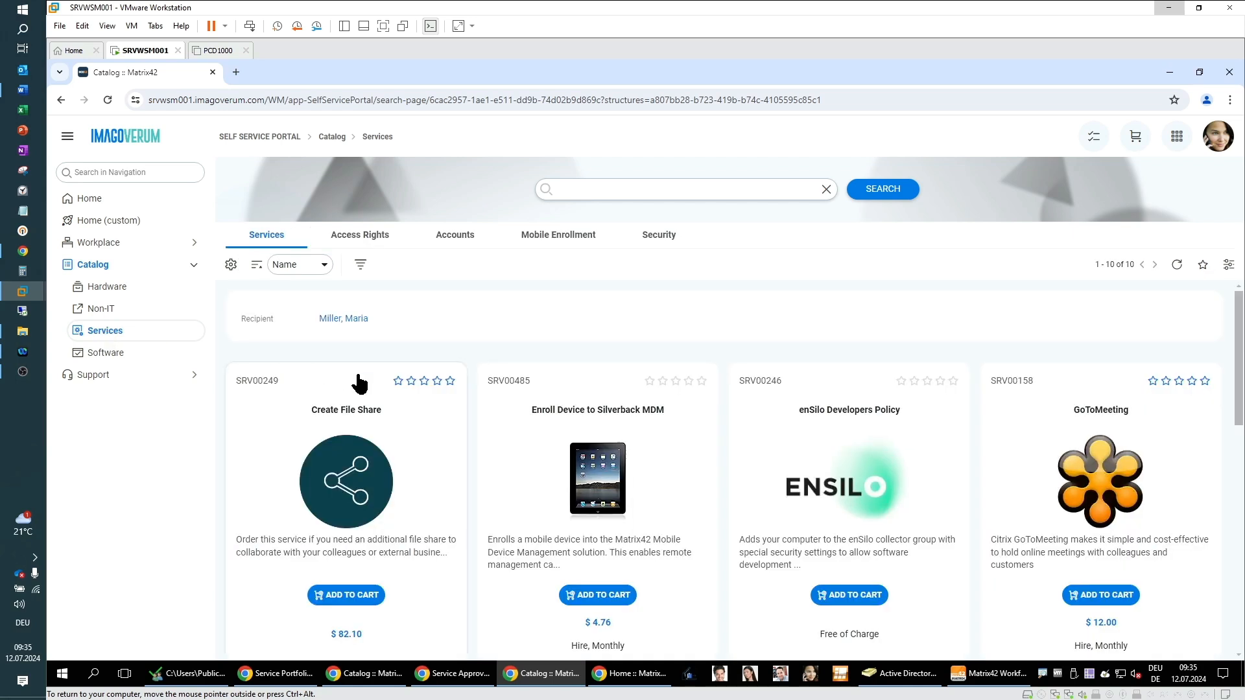
scroll(369, 388, down, 4)
scroll(369, 387, down, 6)
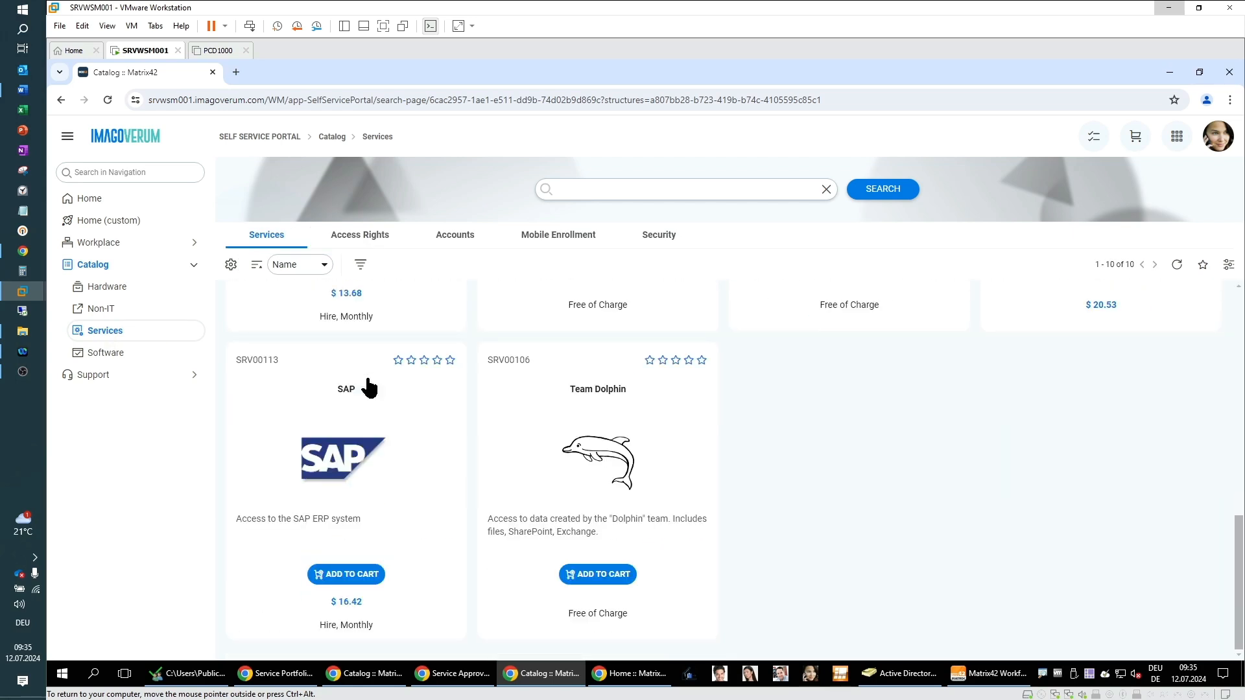
click(594, 574)
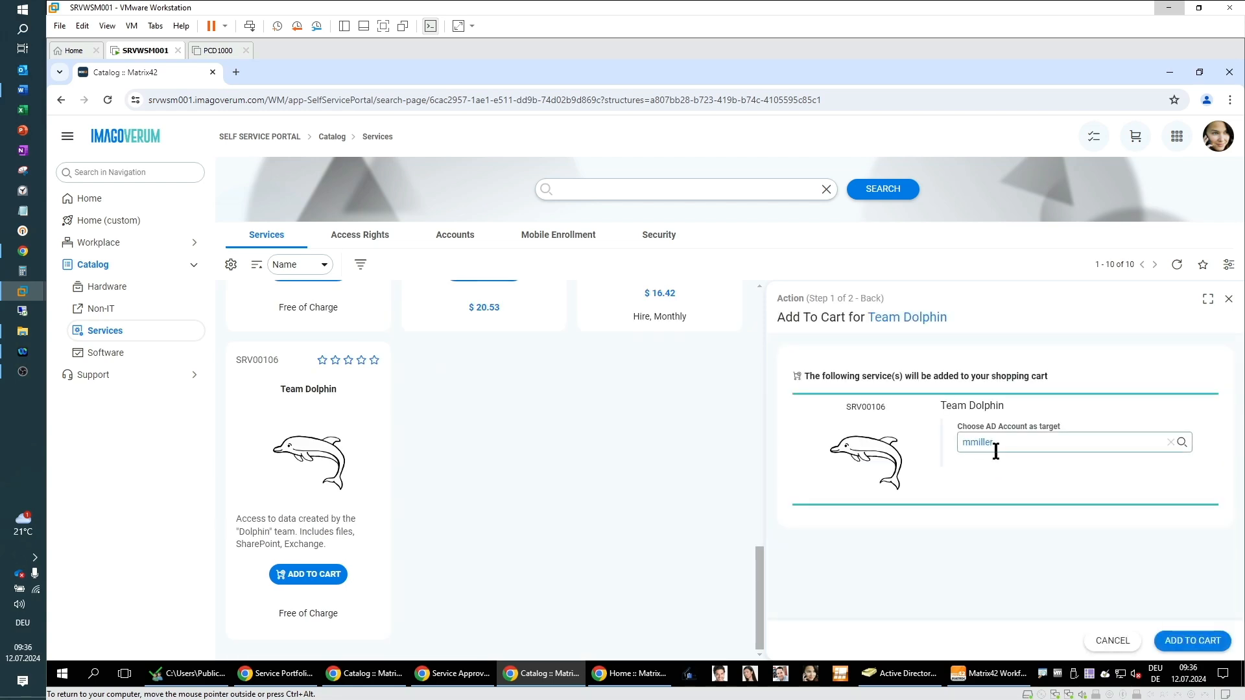
click(1194, 641)
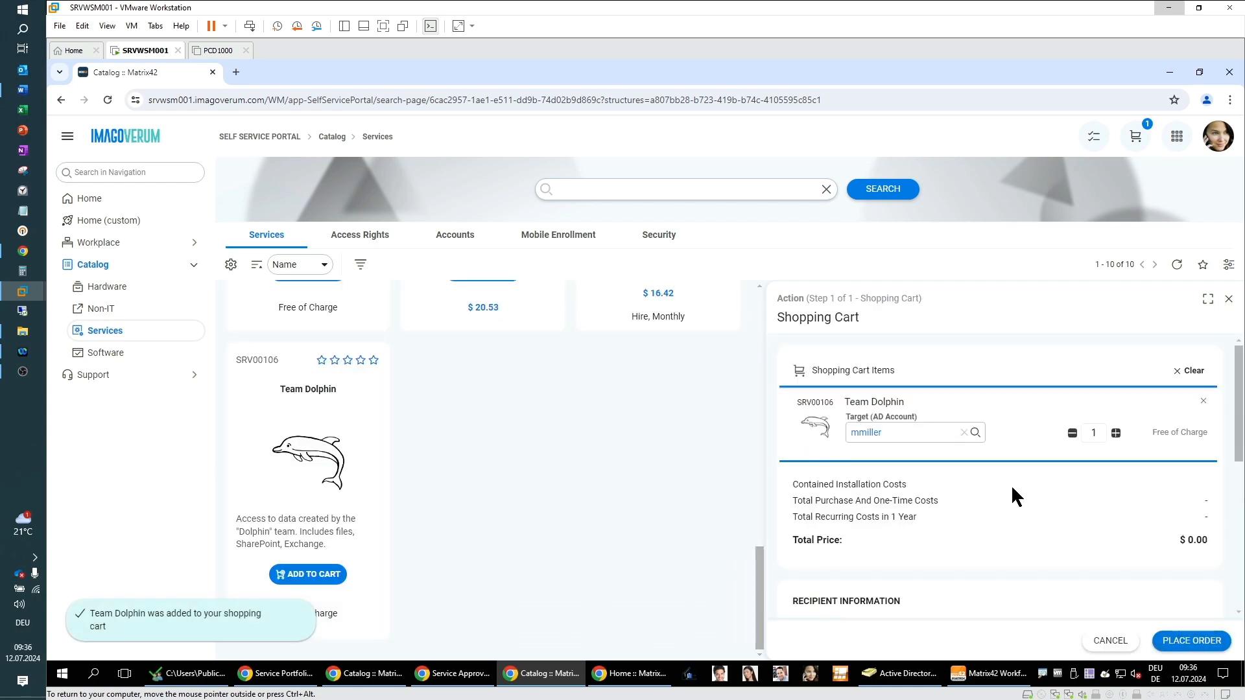
Step: Place the order for Team Dolphin from the shopping cart and review the order's progress section
scroll(1013, 497, down, 3)
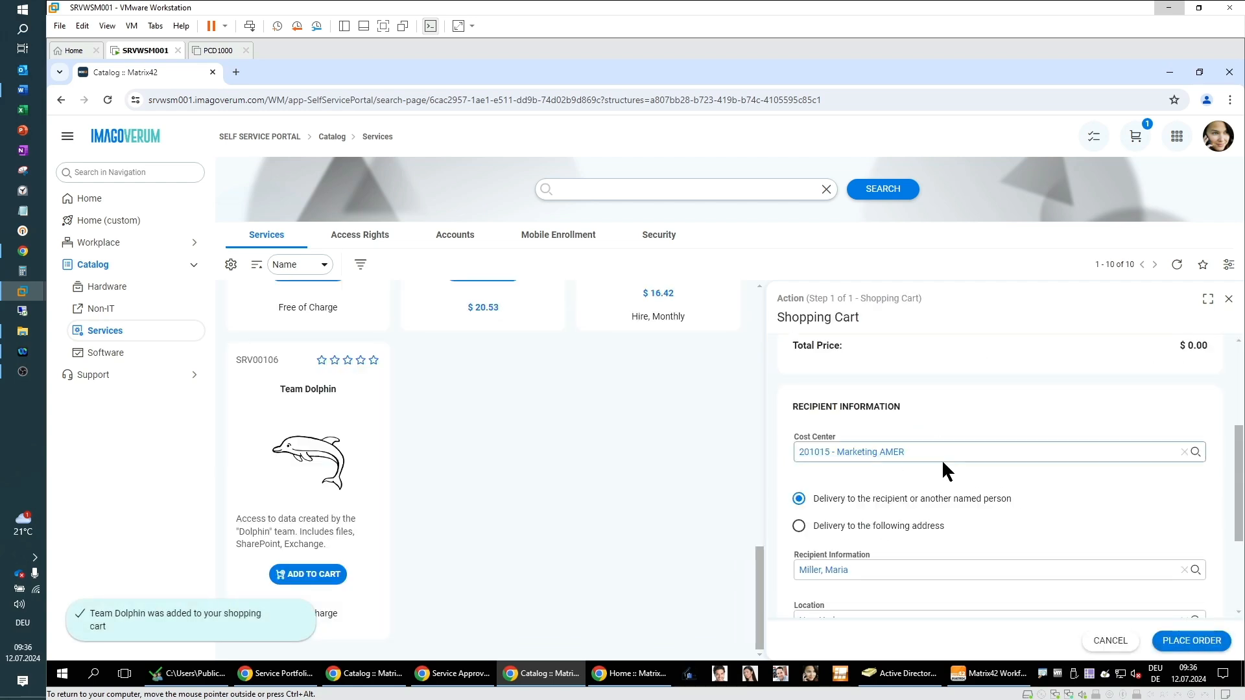
scroll(960, 470, down, 2)
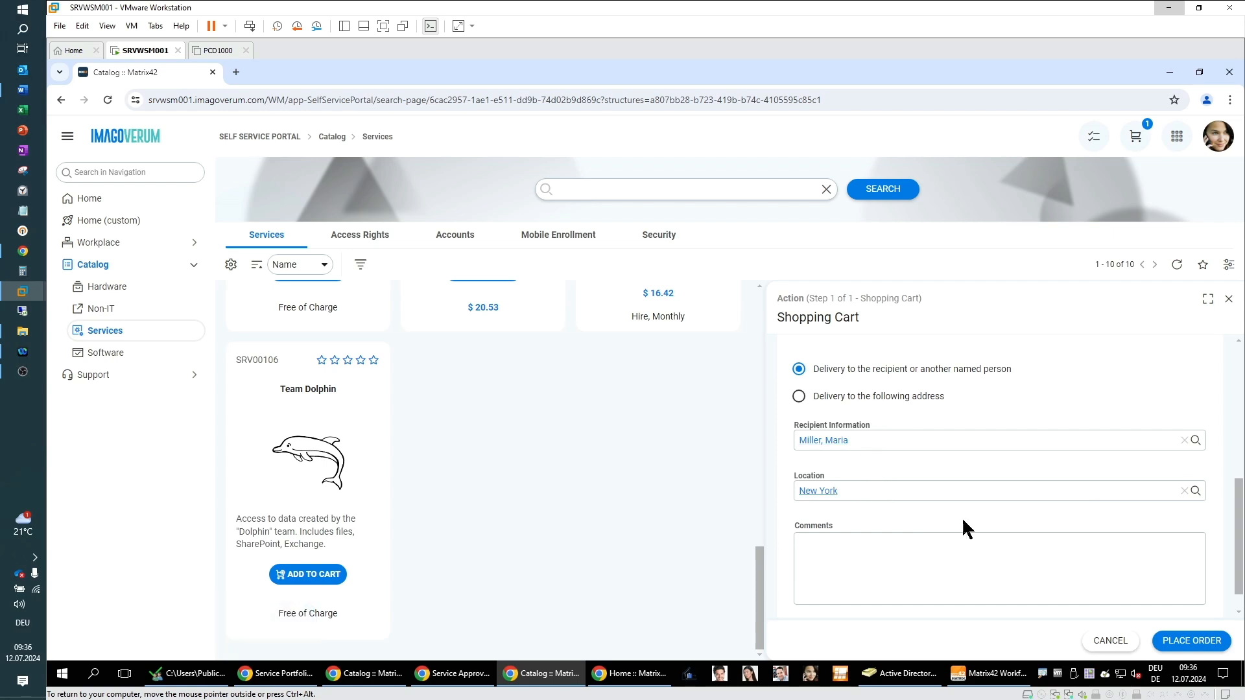
click(1186, 645)
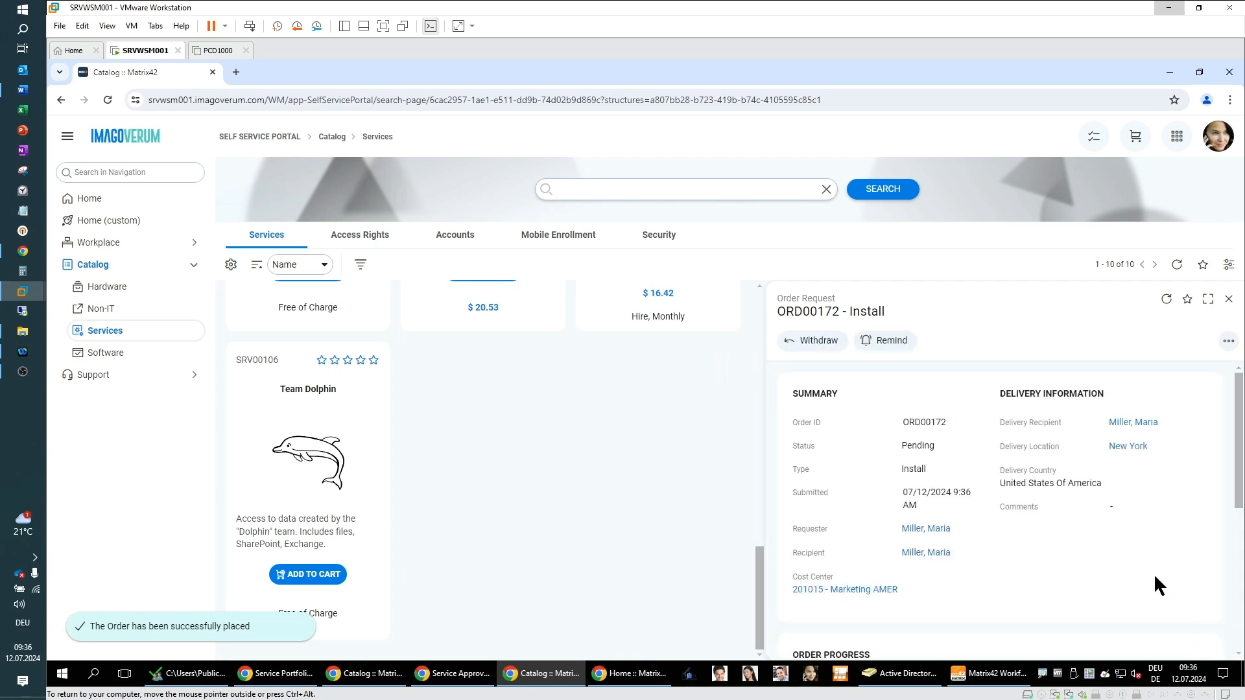
scroll(1171, 528, down, 3)
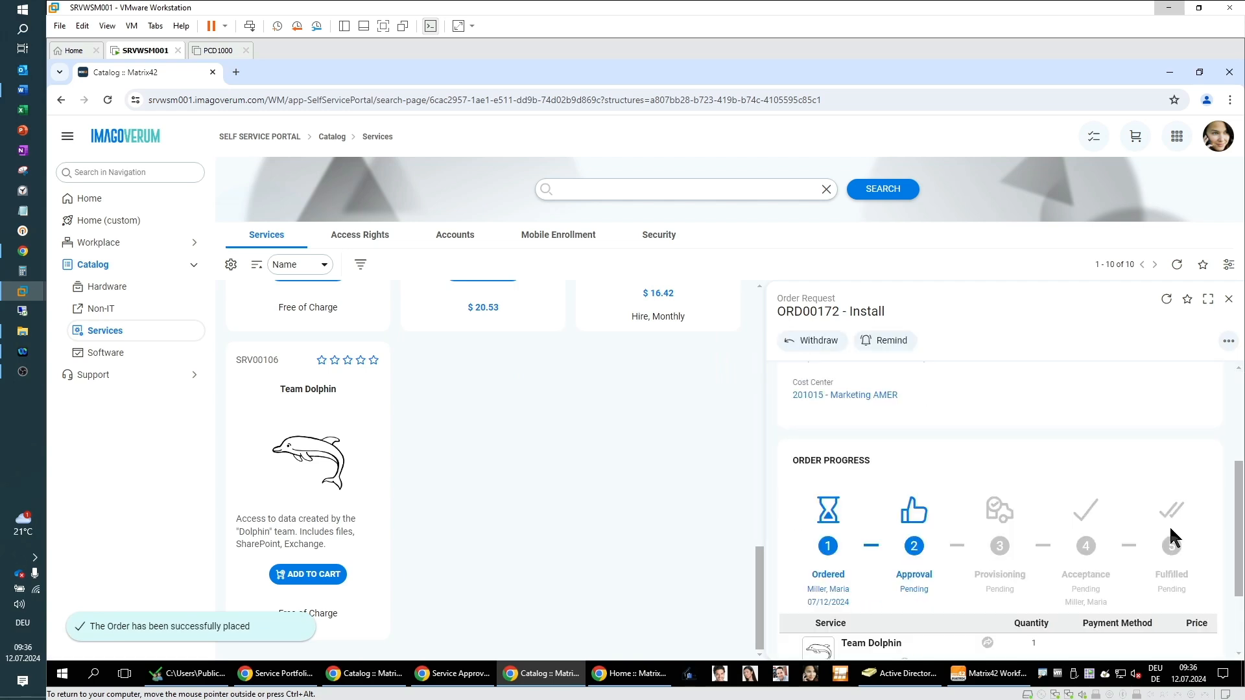
scroll(1170, 525, down, 1)
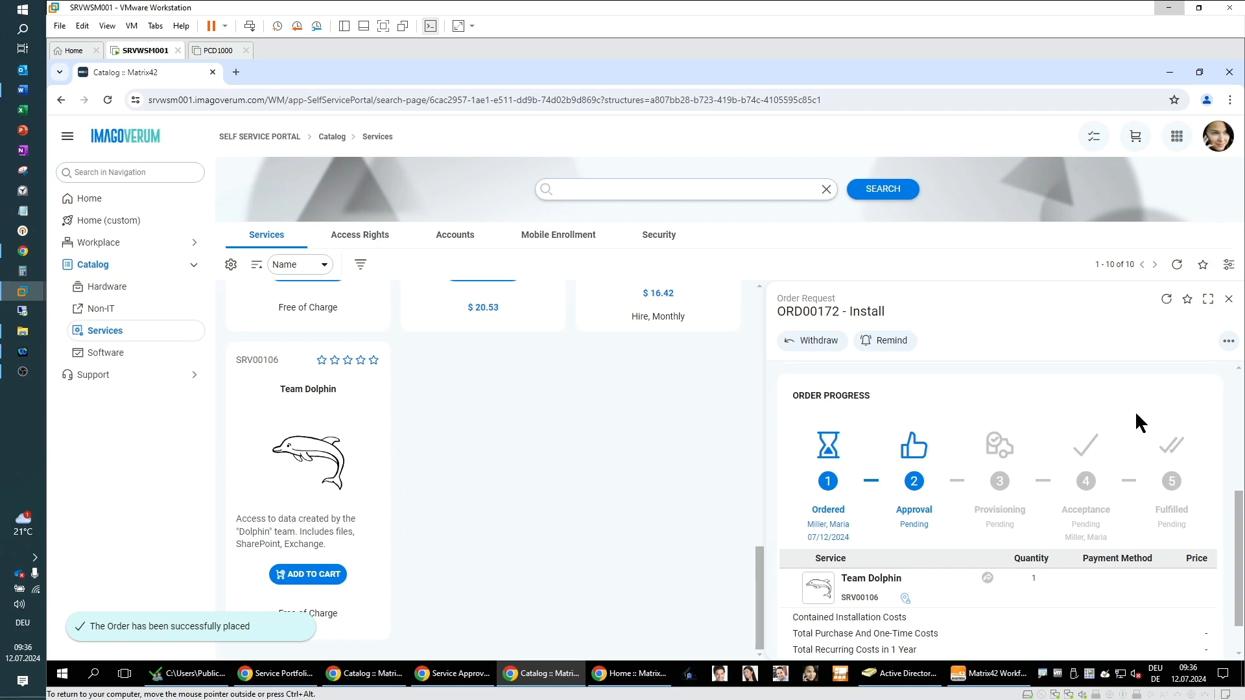
Step: Expand the Team Dolphin order, refresh it, and open the approval step's details in the order progress
click(1209, 299)
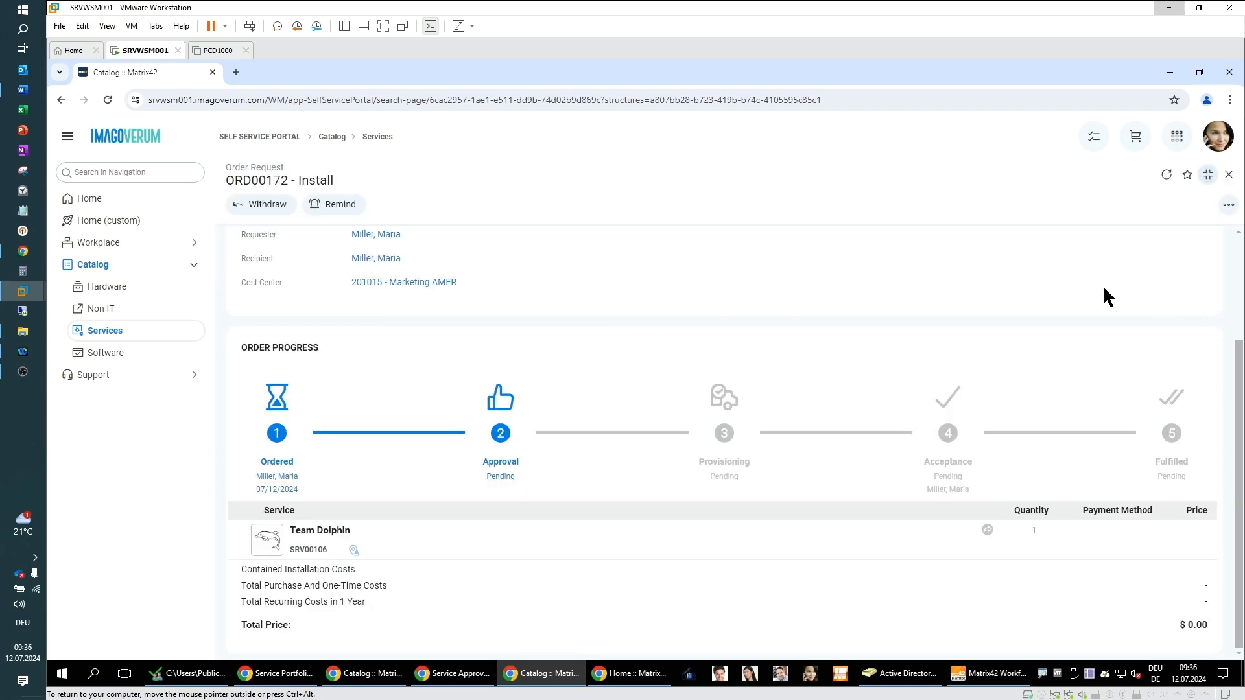
click(1166, 174)
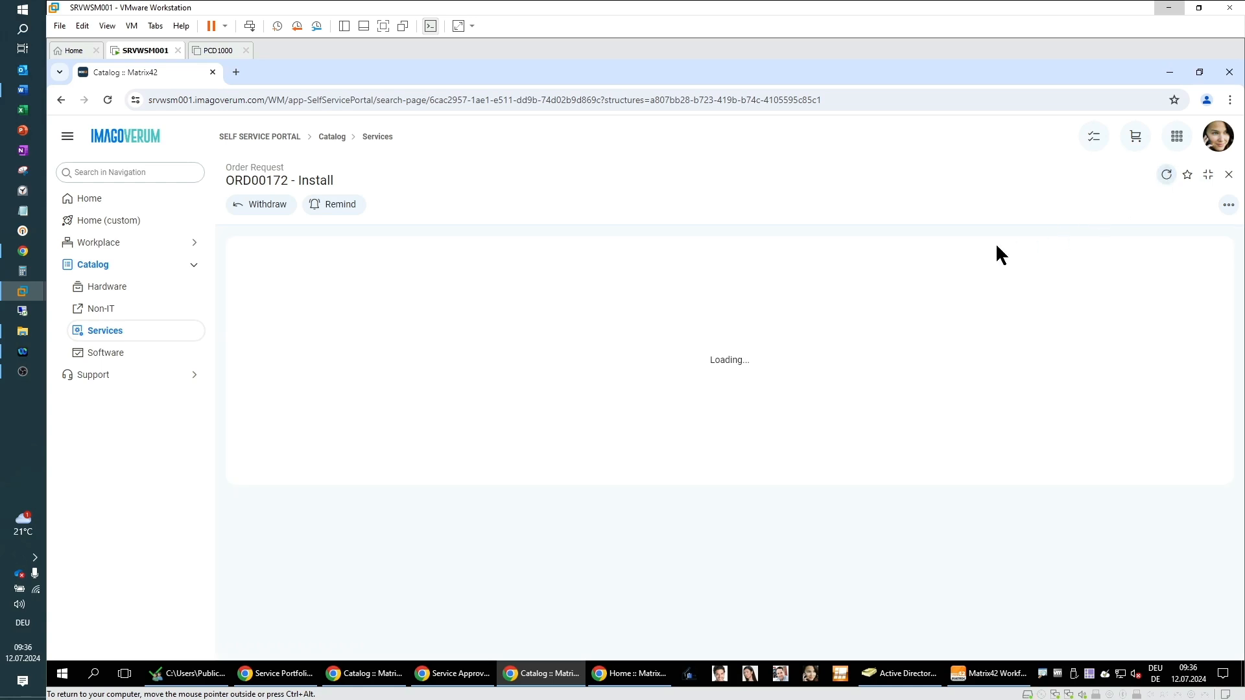
scroll(642, 454, down, 4)
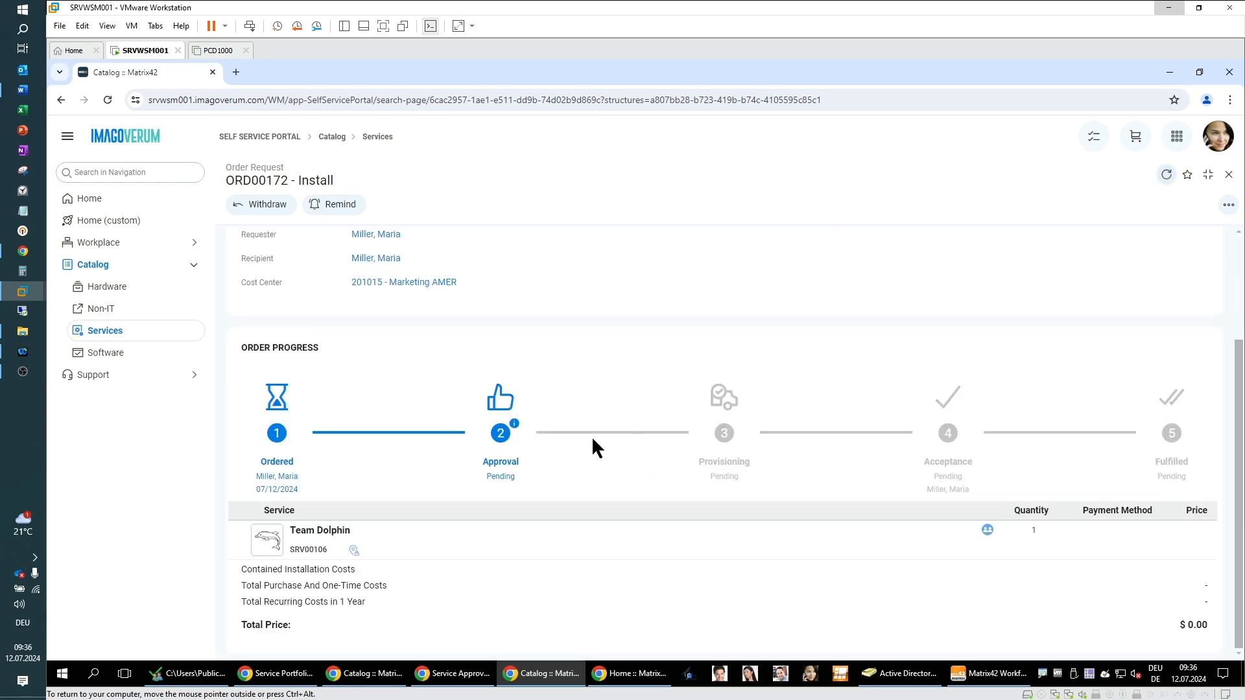
click(516, 426)
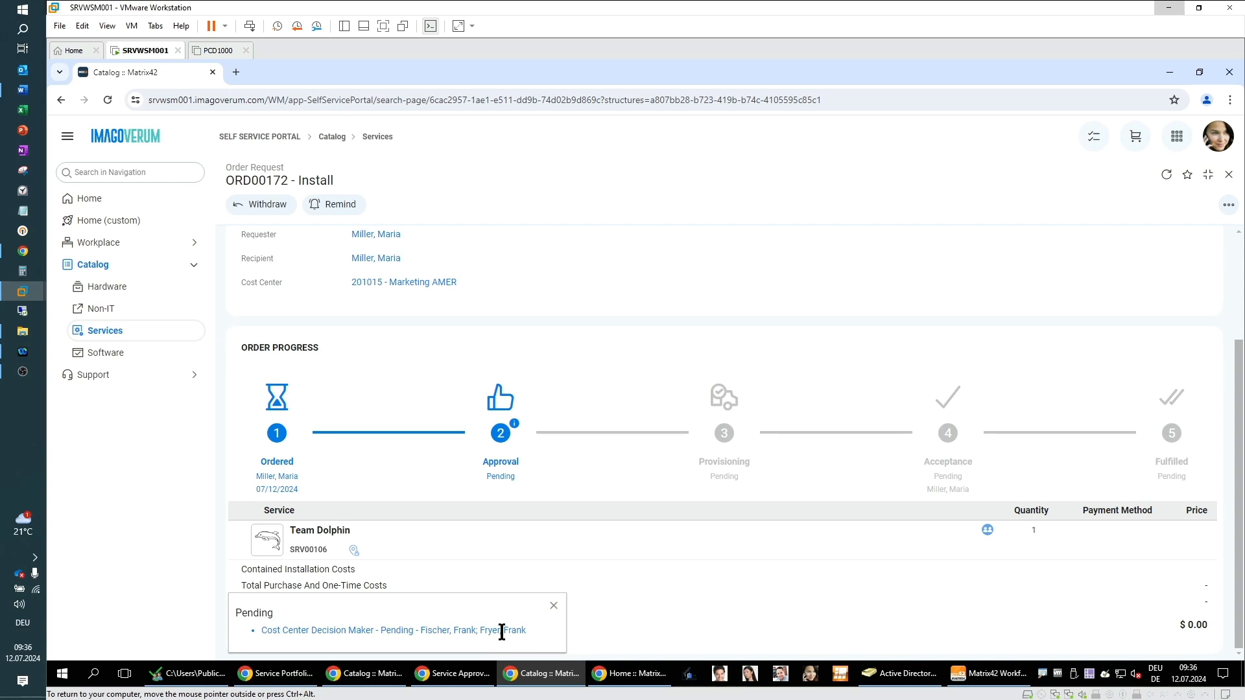
Step: As the approver, open the Decide service approvals list and select order ORD00172 for Team Dolphin
click(641, 677)
click(1222, 156)
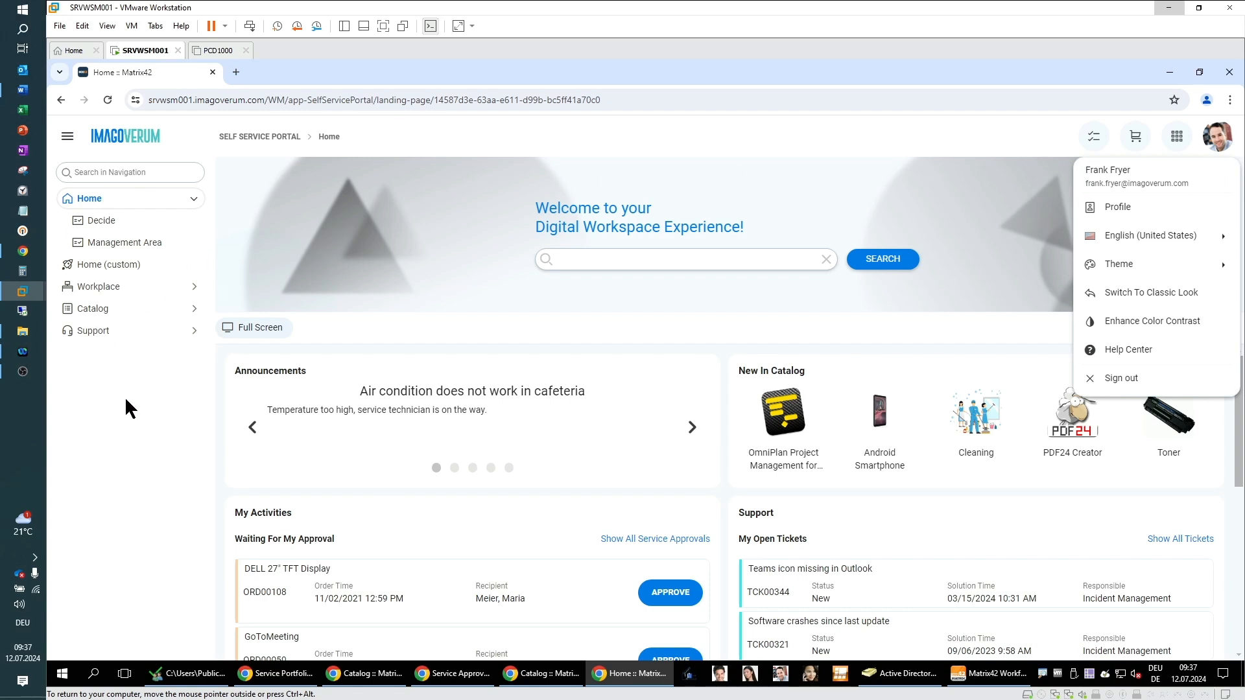
click(102, 233)
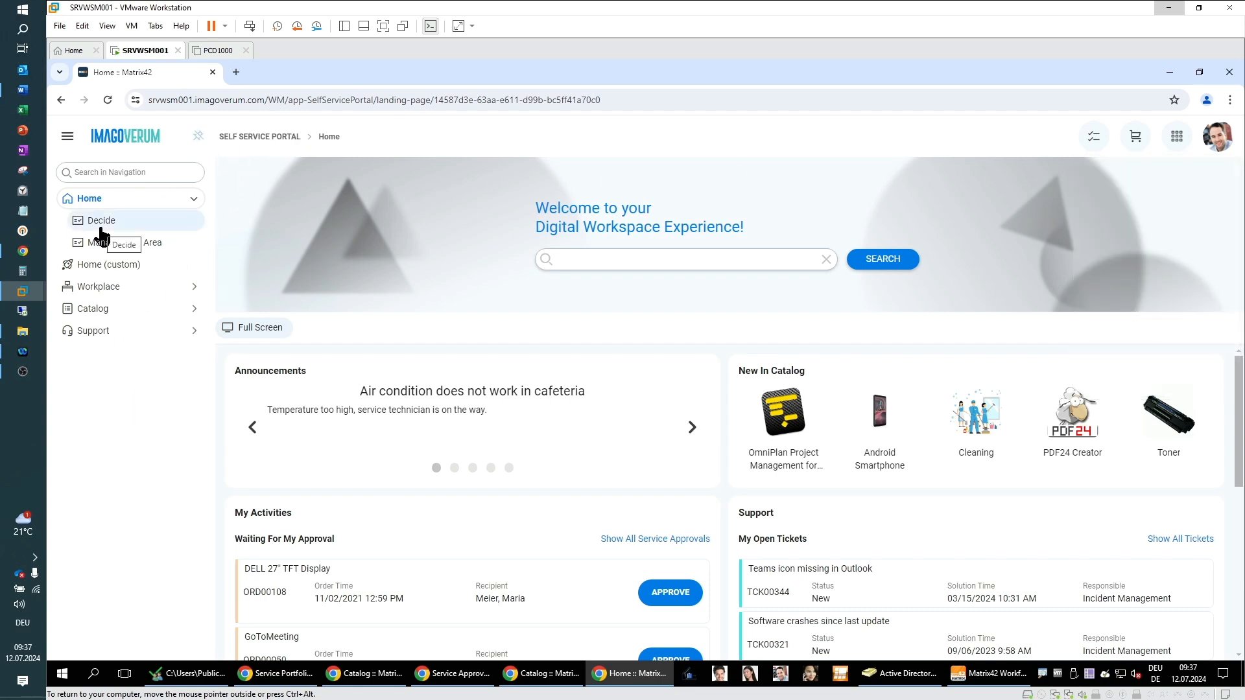
click(101, 227)
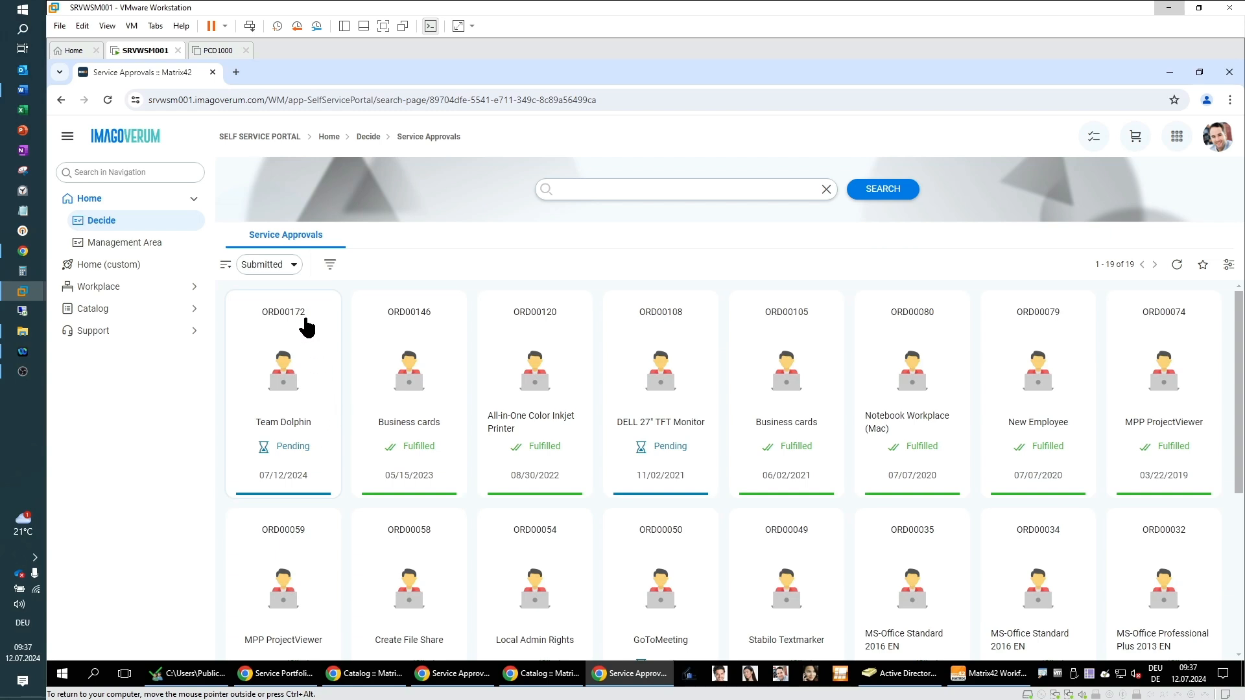
click(291, 322)
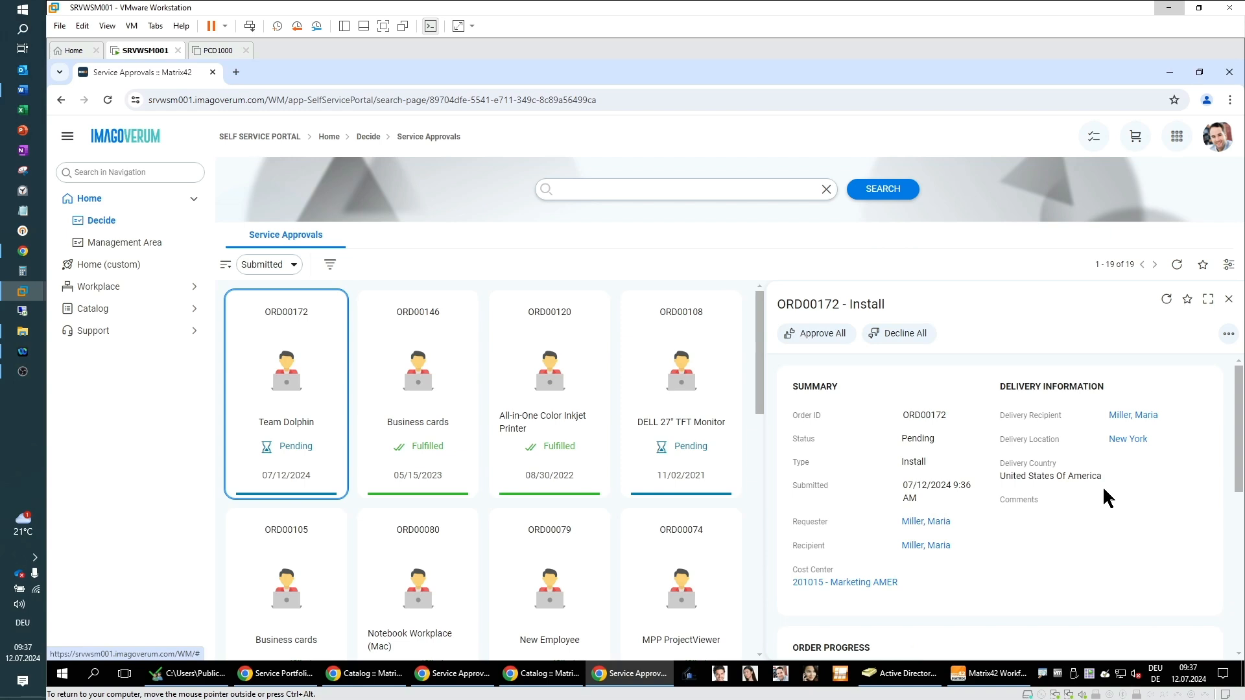
Step: Approve the Team Dolphin booking of order ORD00172 with the comment Ok
scroll(1066, 550, down, 5)
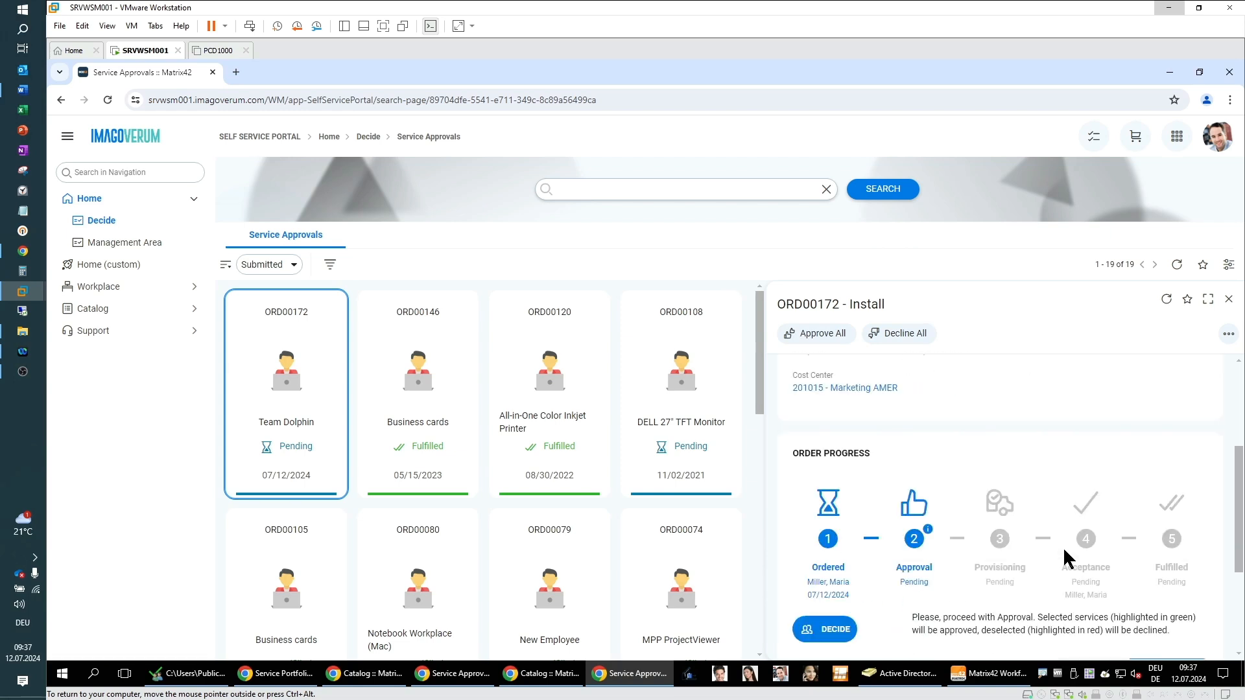
click(835, 508)
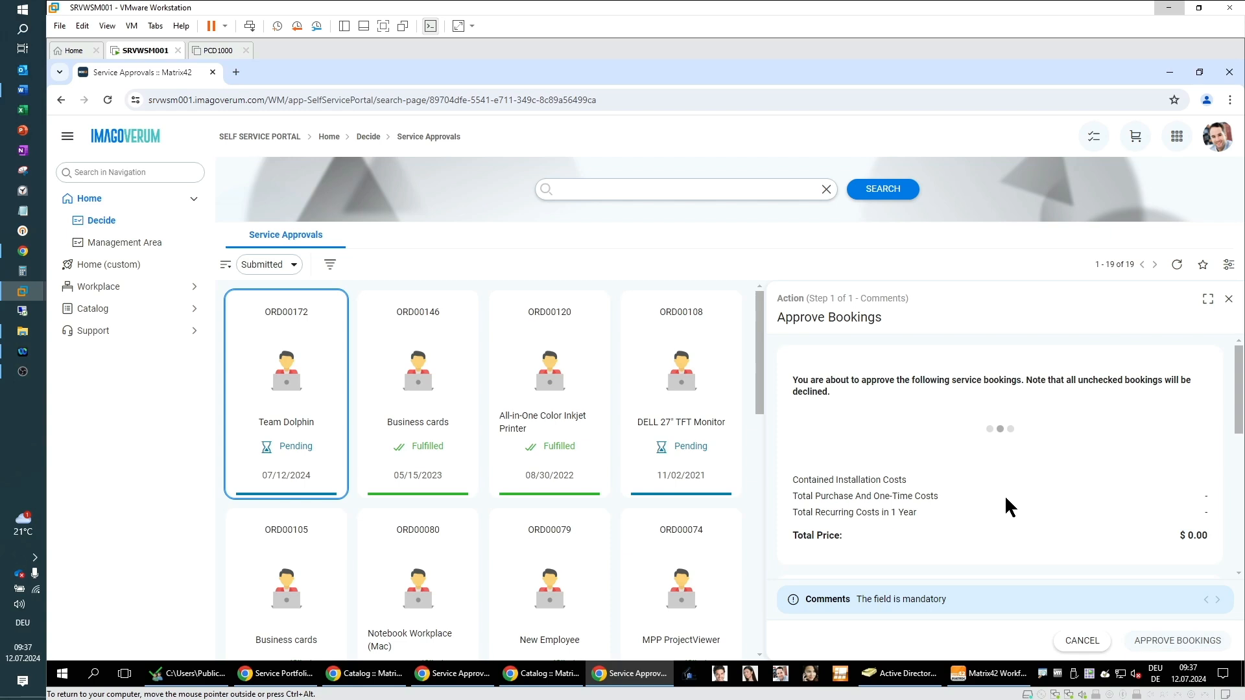
scroll(1005, 495, down, 3)
click(993, 452)
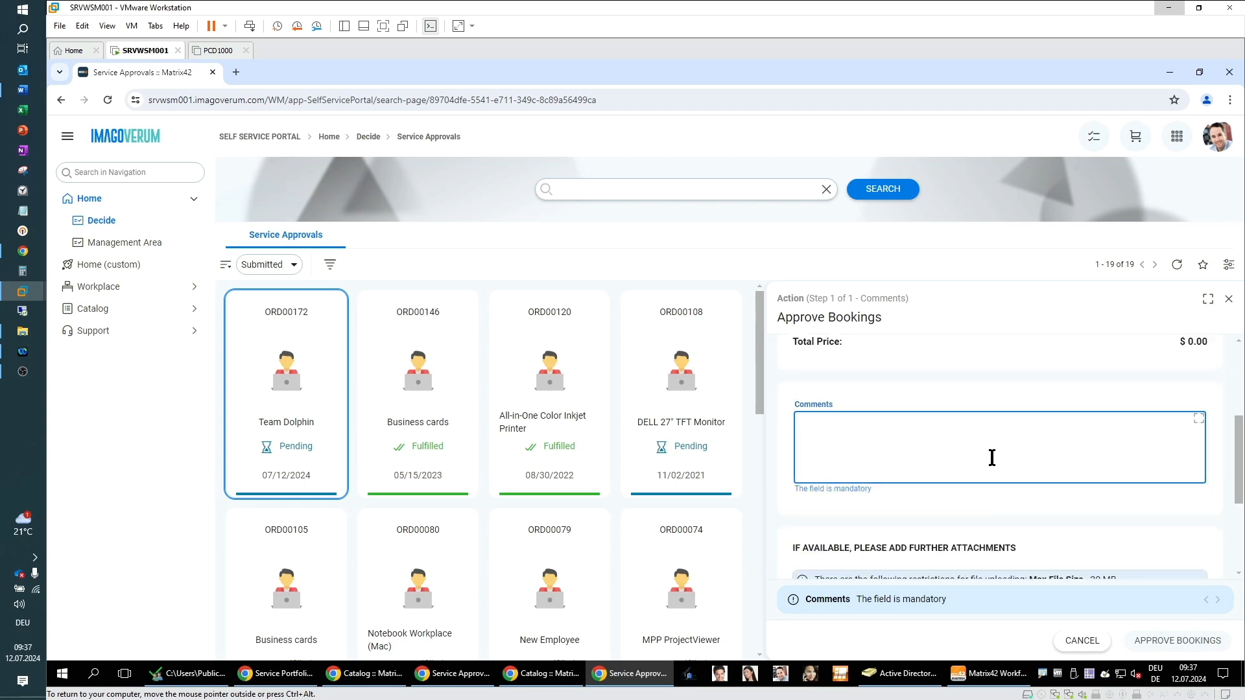
text(Ok)
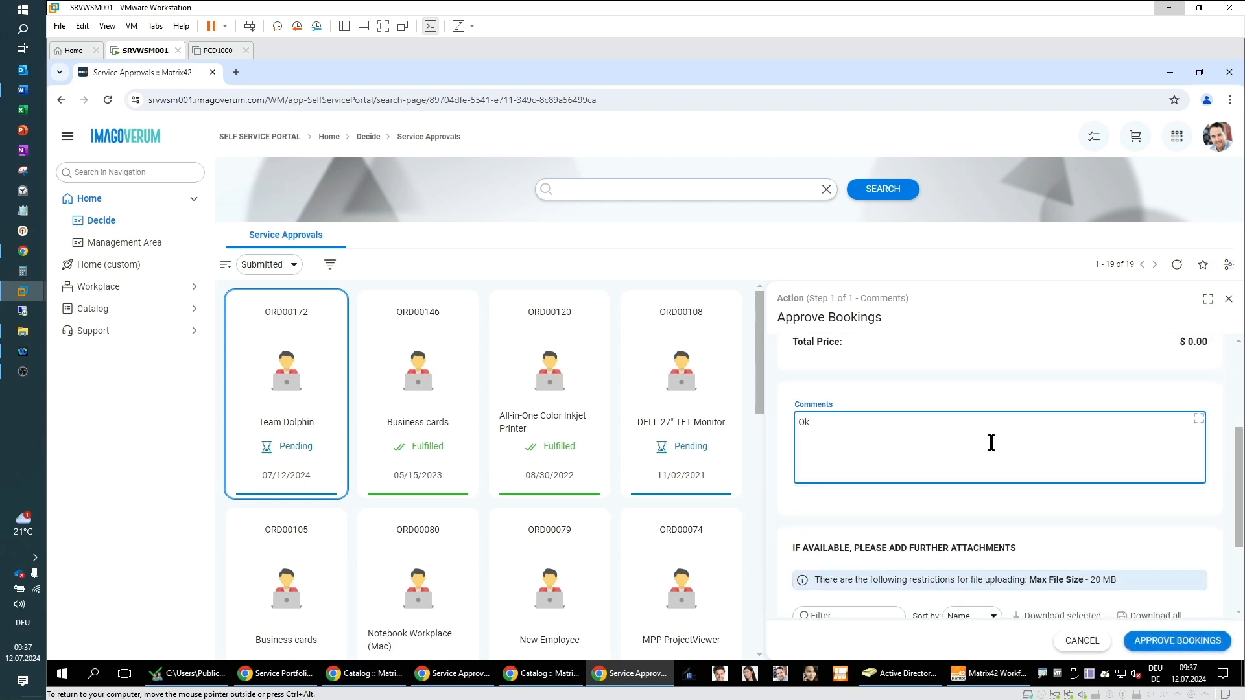
scroll(1158, 524, down, 2)
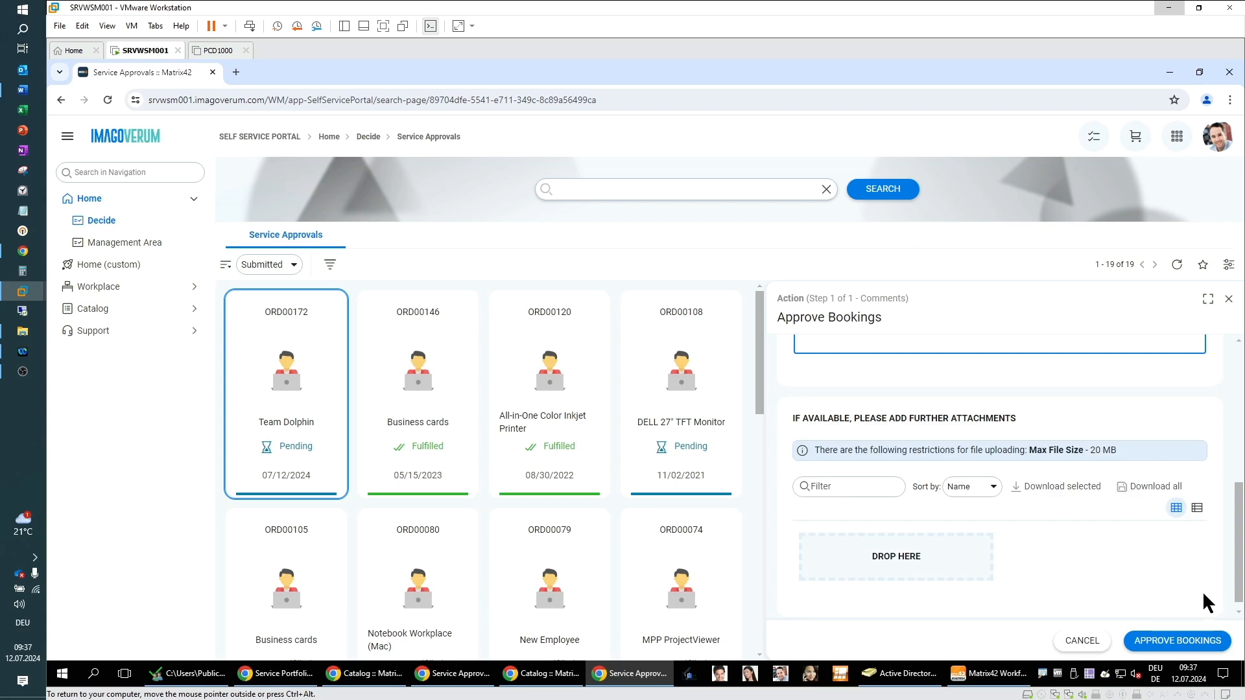
click(1187, 641)
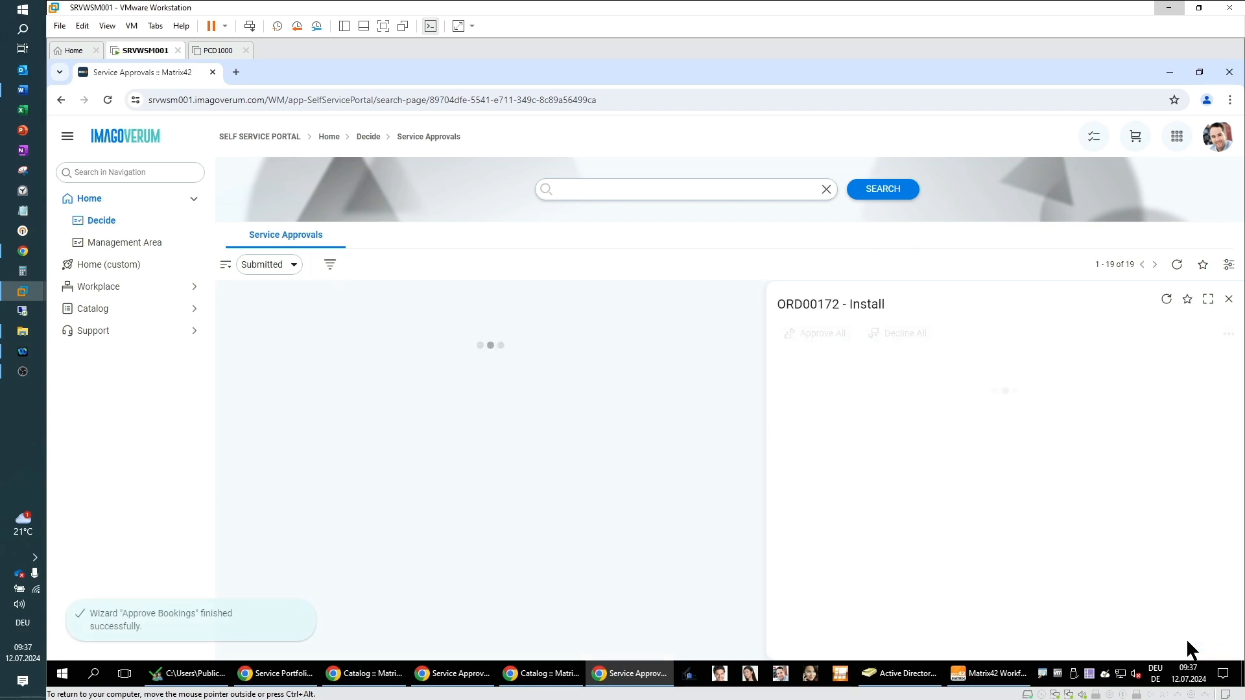
Step: Return to the requester's order ORD00172, refresh it and review its updated order progress
click(1171, 76)
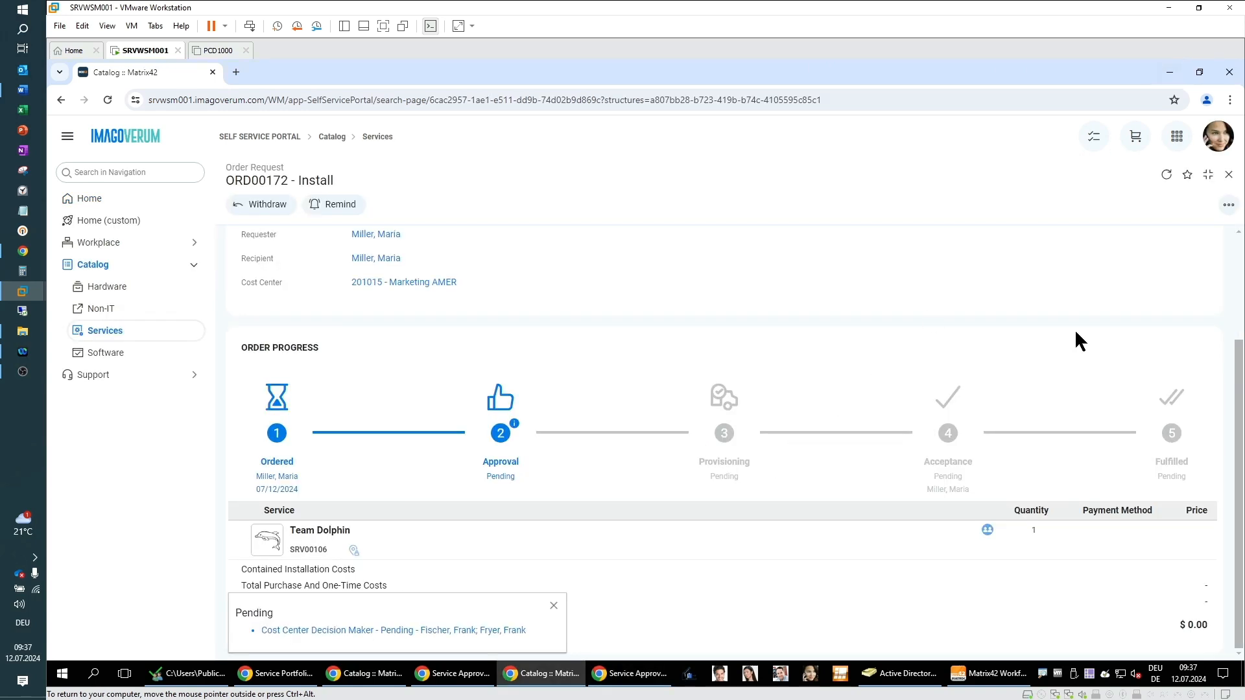
click(1225, 148)
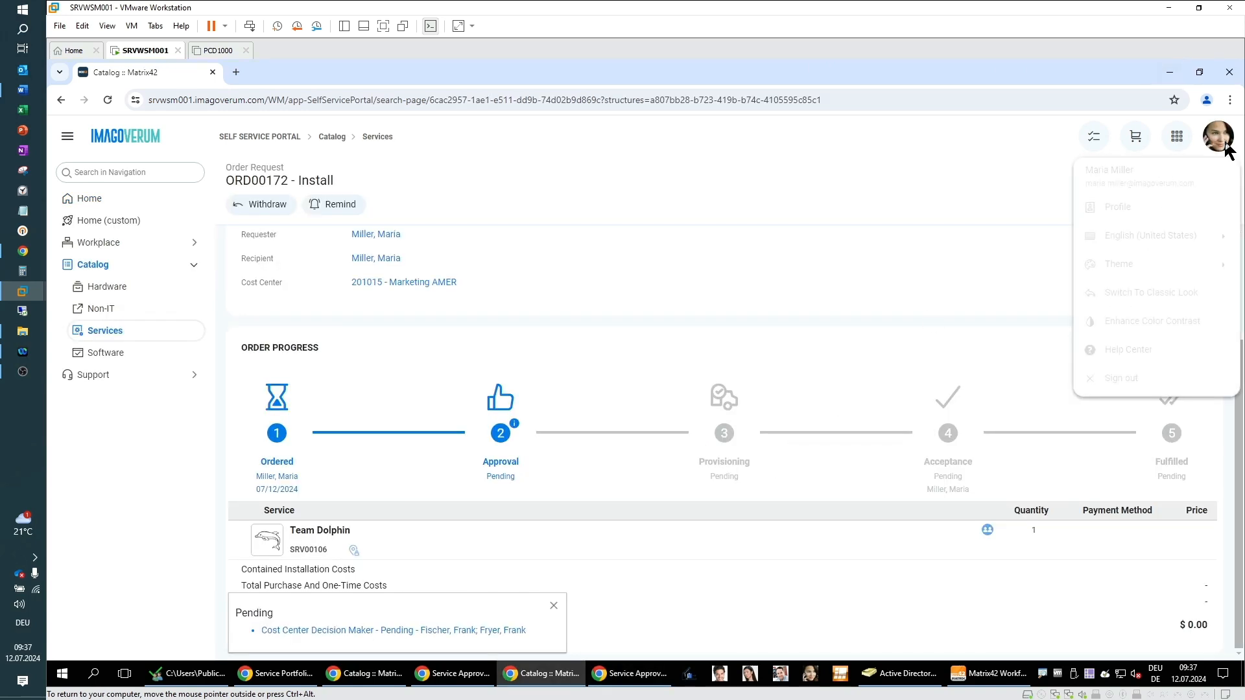
click(959, 188)
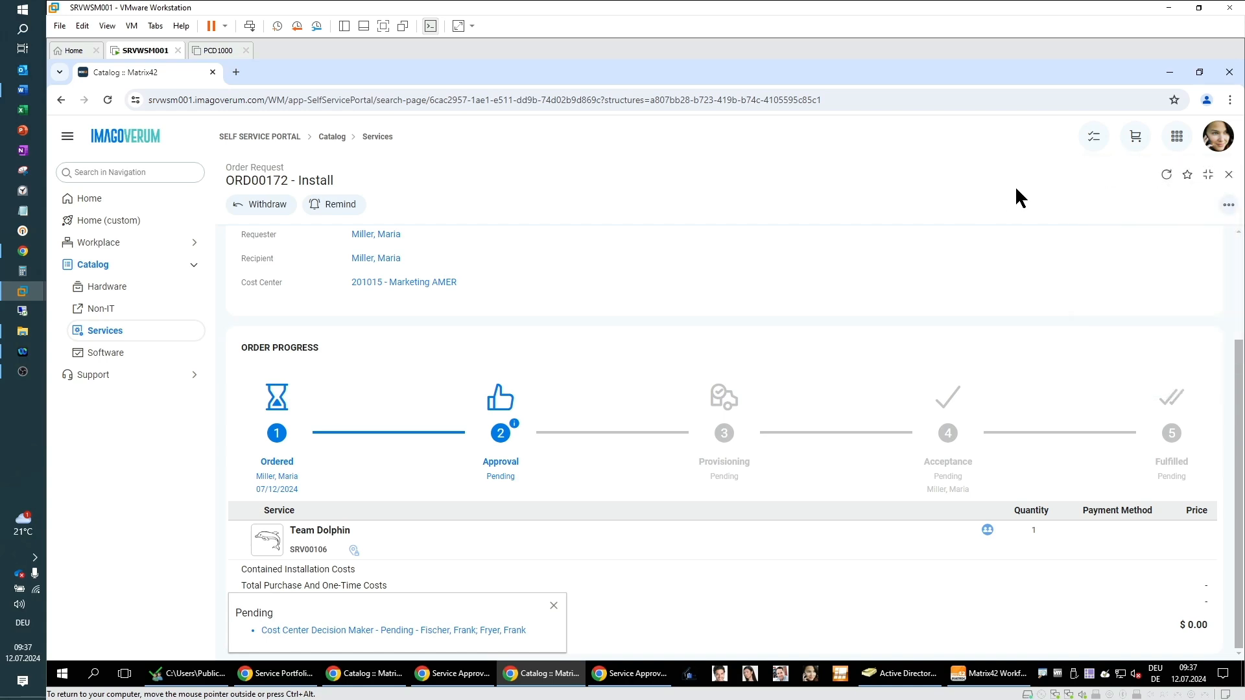
click(1168, 175)
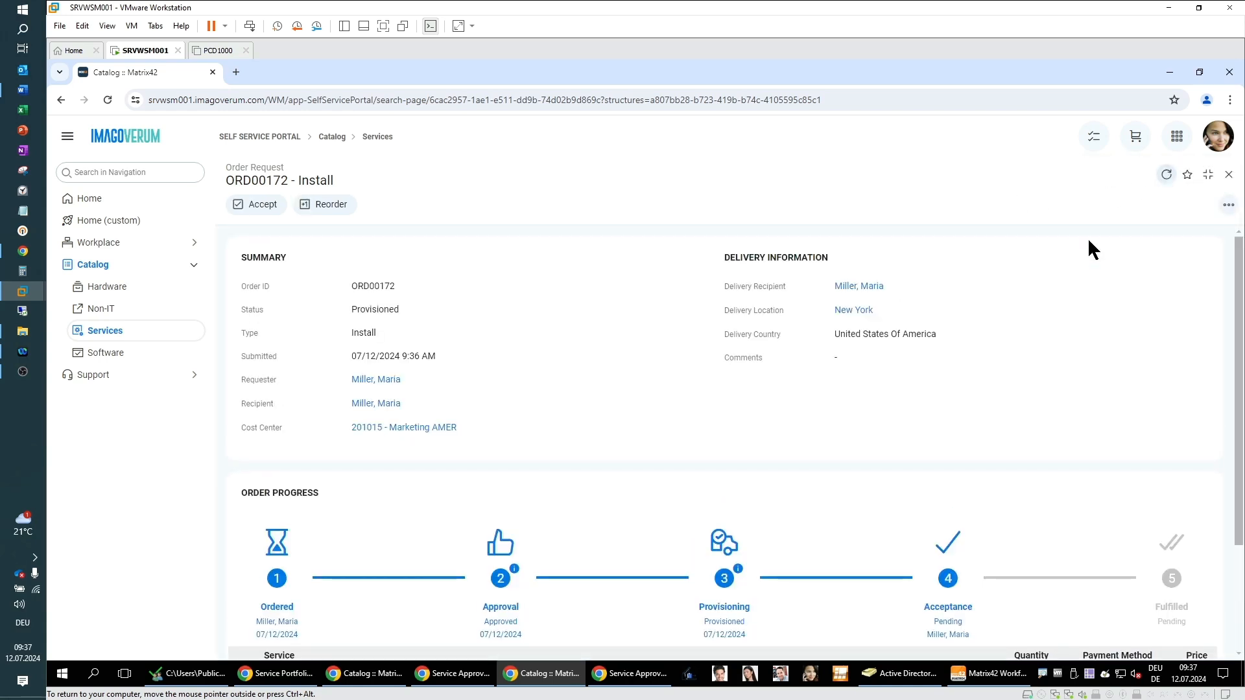
scroll(838, 440, down, 2)
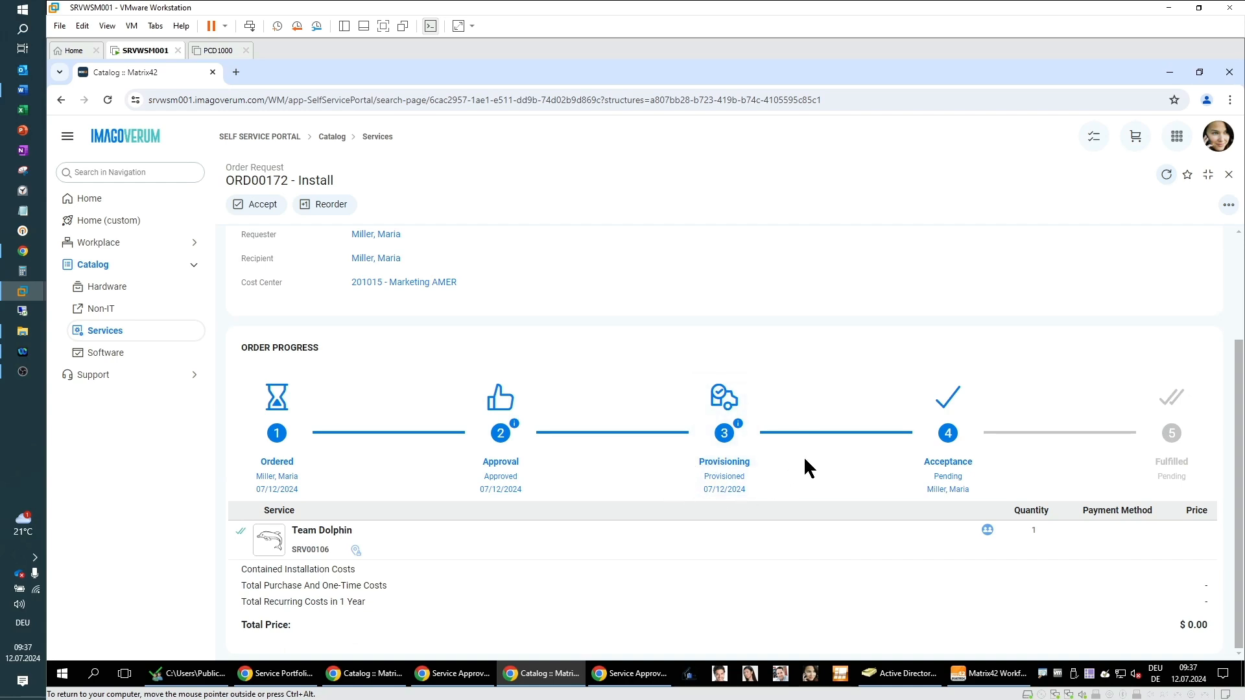
Step: Open the Team-Dolphin Active Directory group's properties and check its members list
click(879, 678)
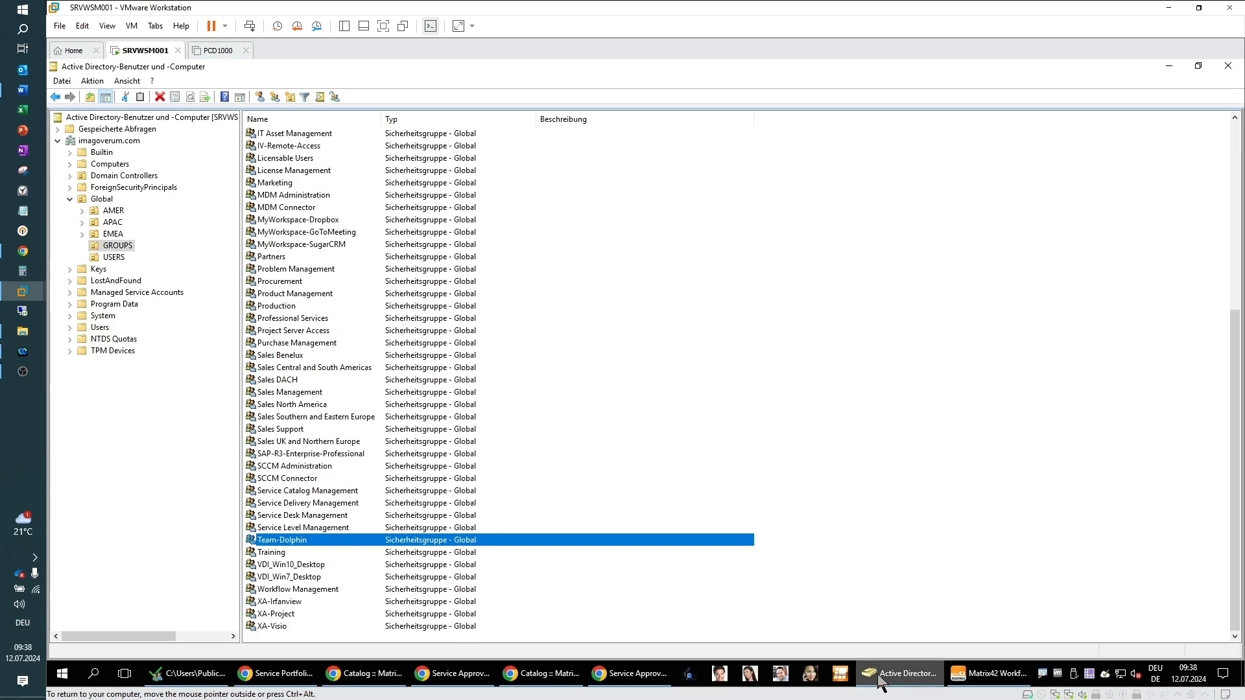
double_click(285, 541)
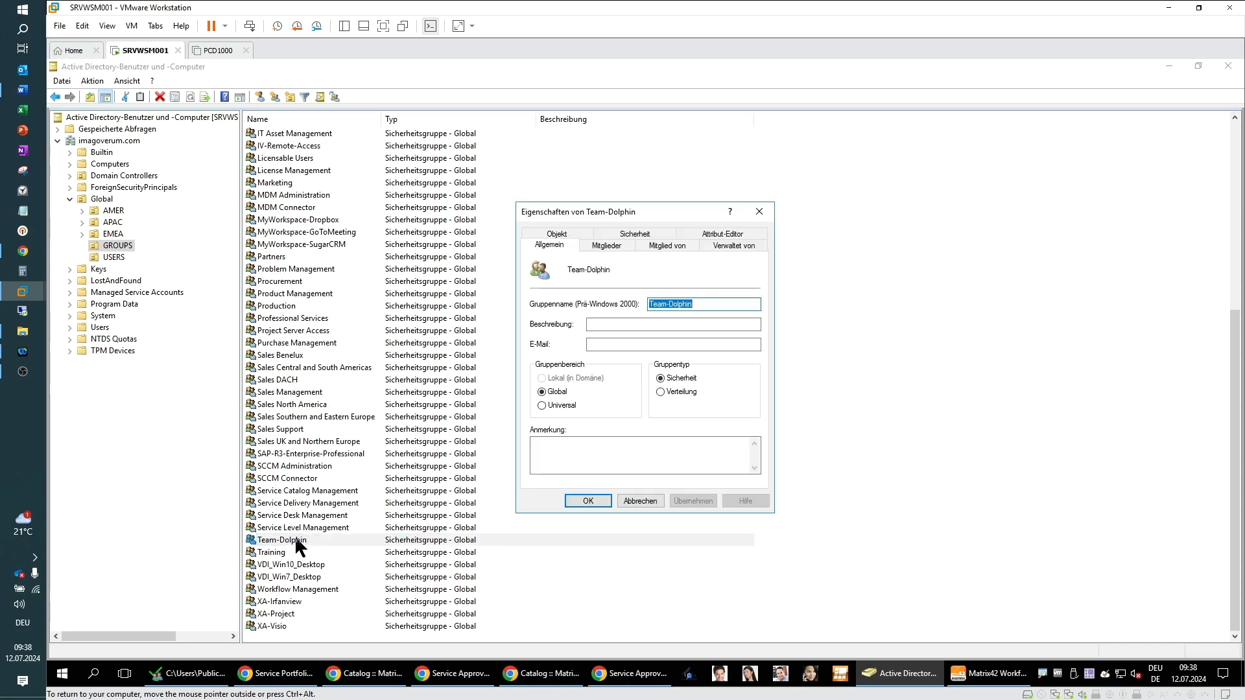
click(613, 246)
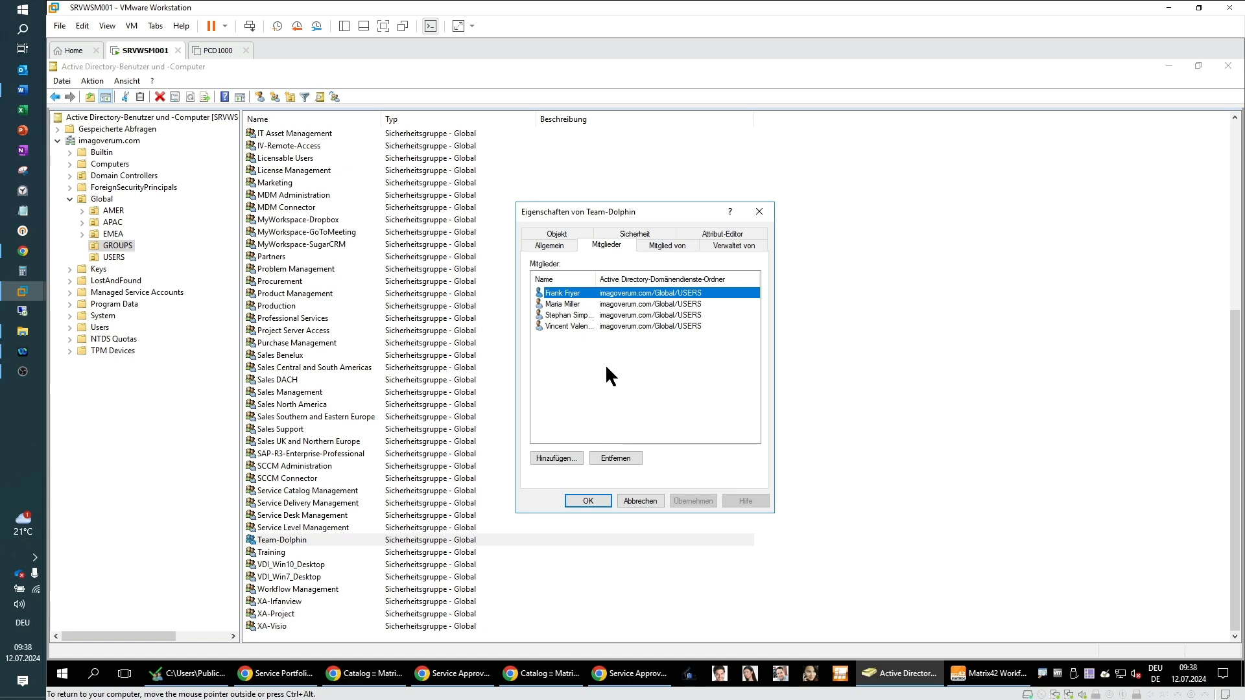
click(591, 501)
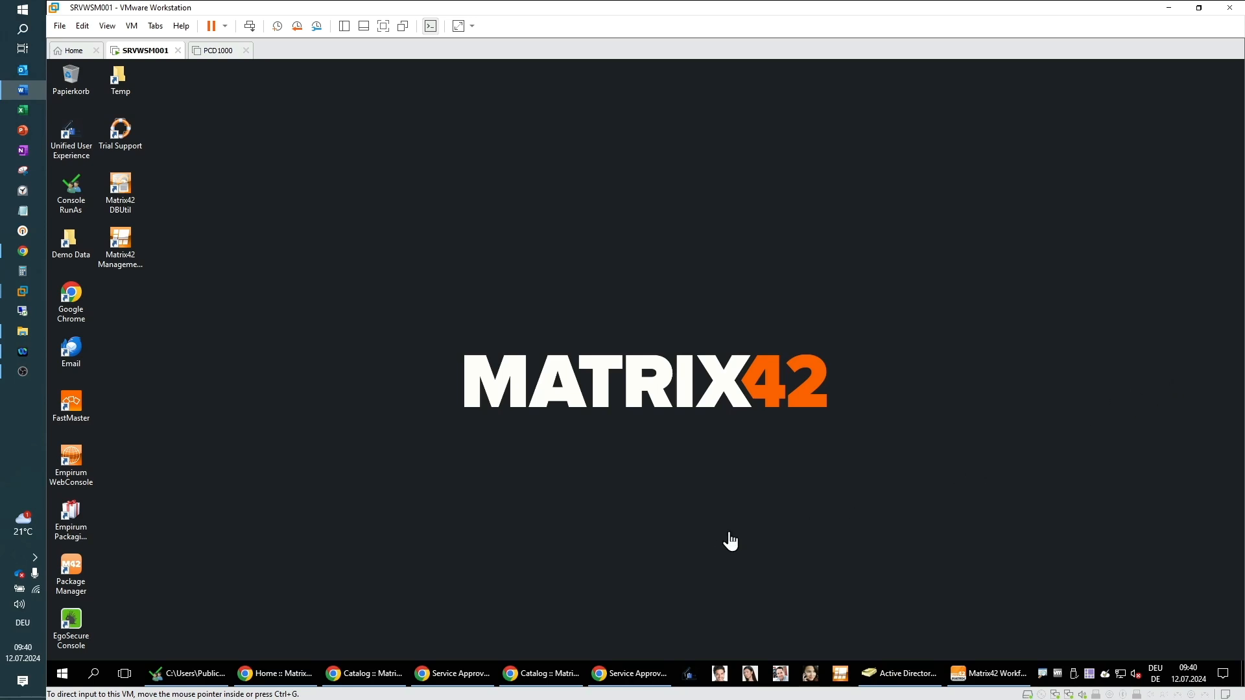
Step: Start a new change request in the Service Desk and set its user to the requesting employee
click(267, 681)
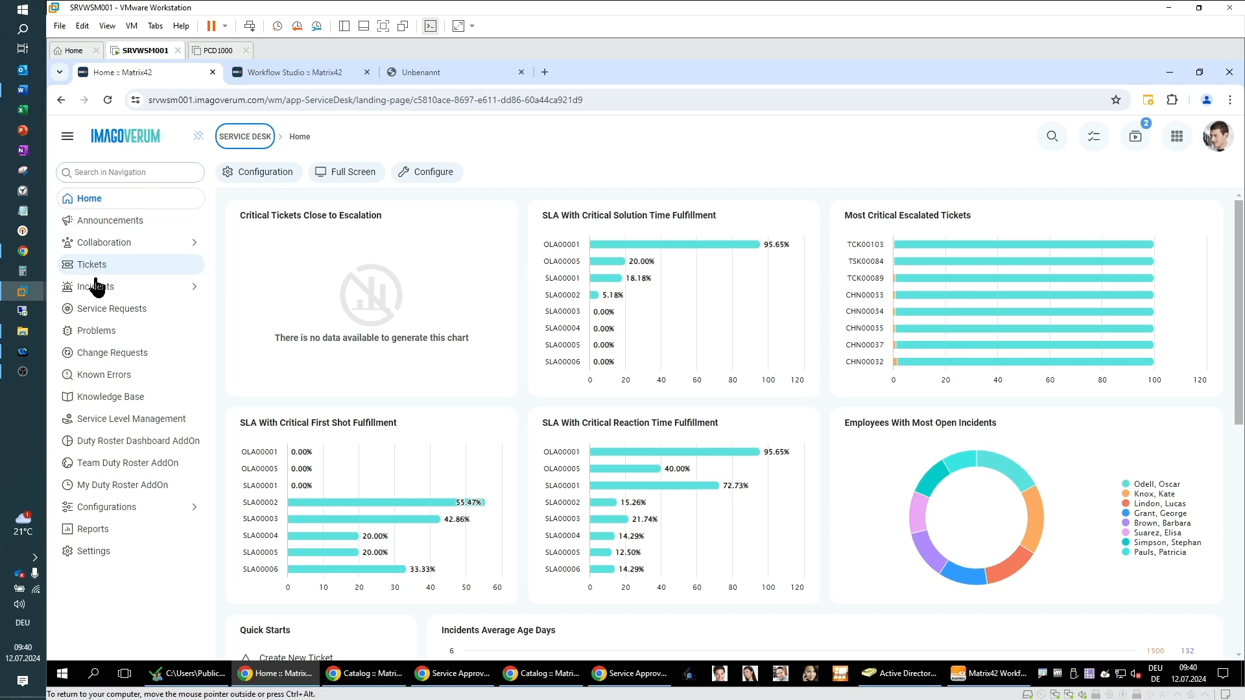
click(97, 364)
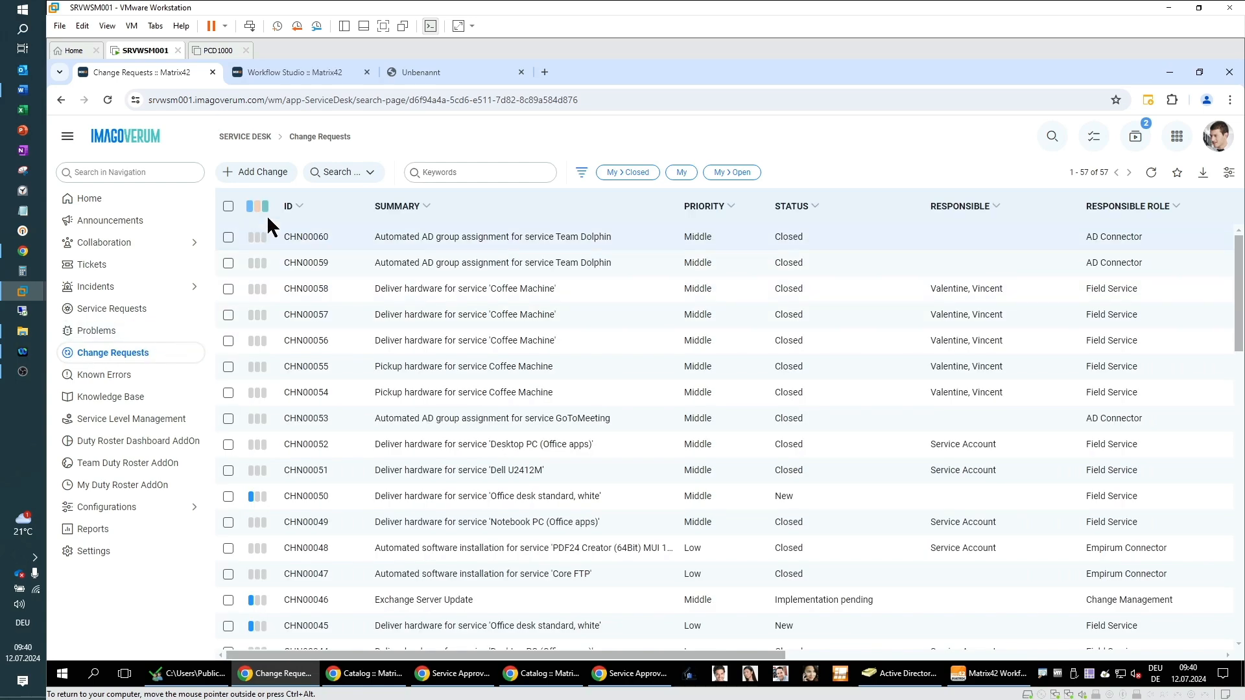
click(259, 174)
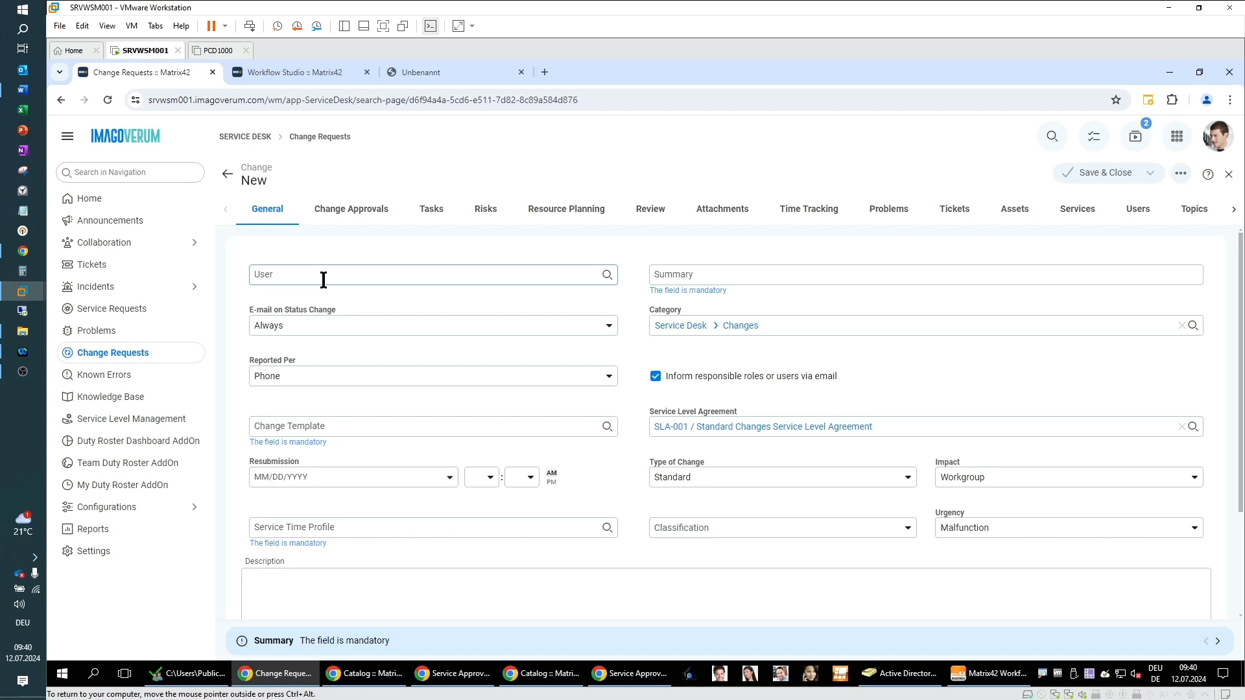
click(323, 279)
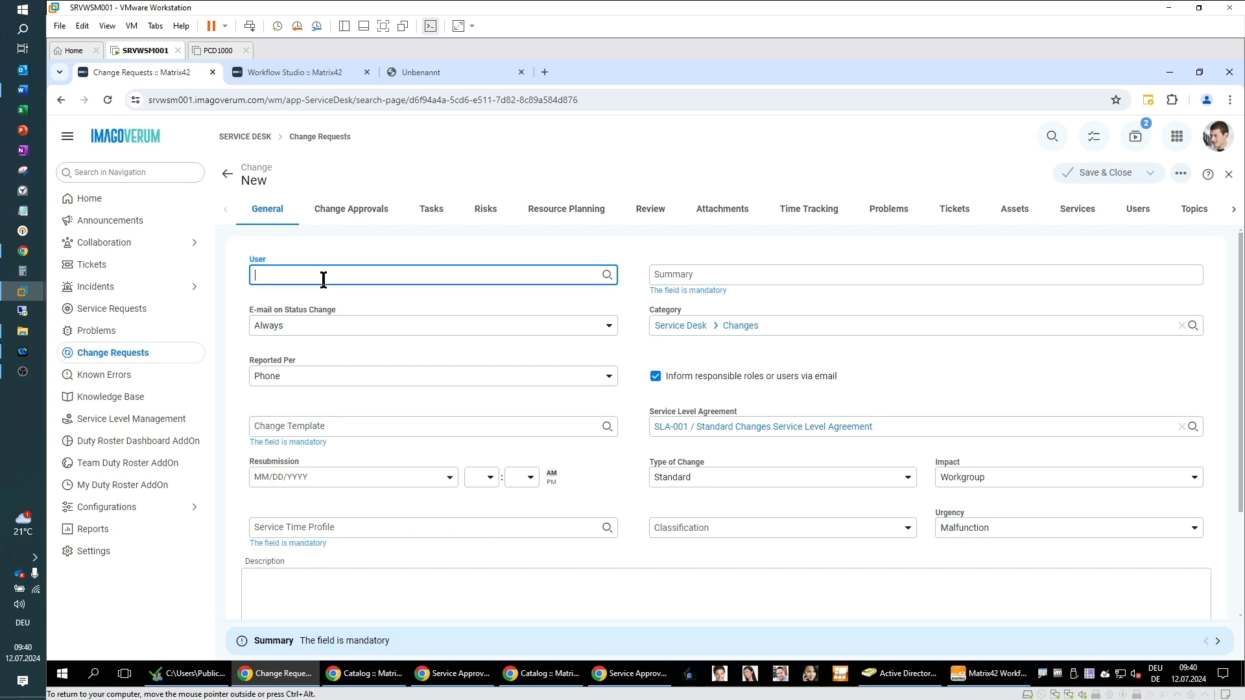
text(Vikto)
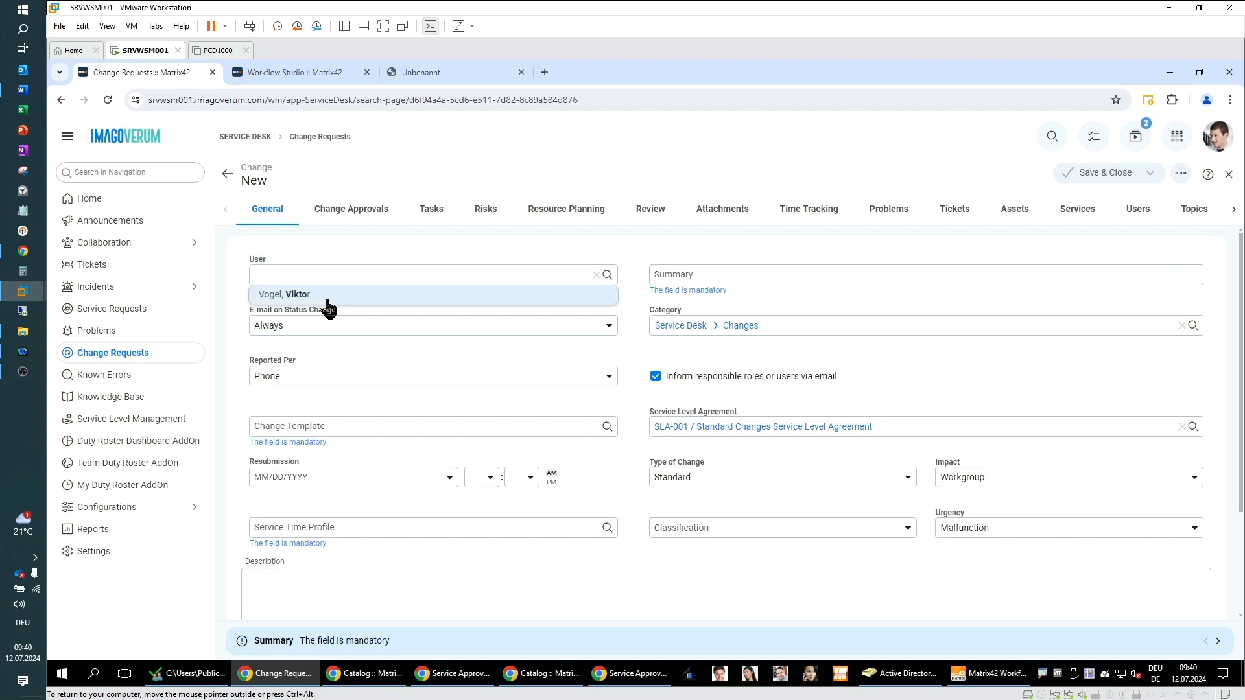
click(305, 295)
Step: Open Texte.txt in Notepad to read the prepared change text, then close it
right_click(22, 204)
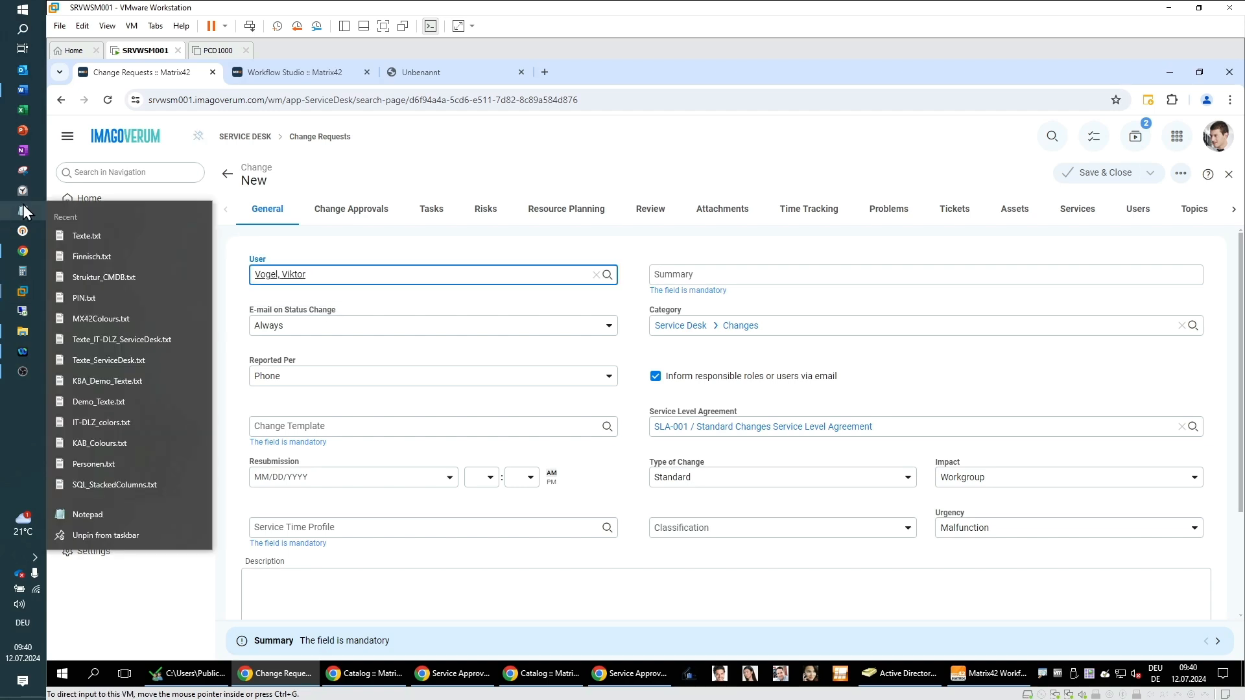
click(76, 240)
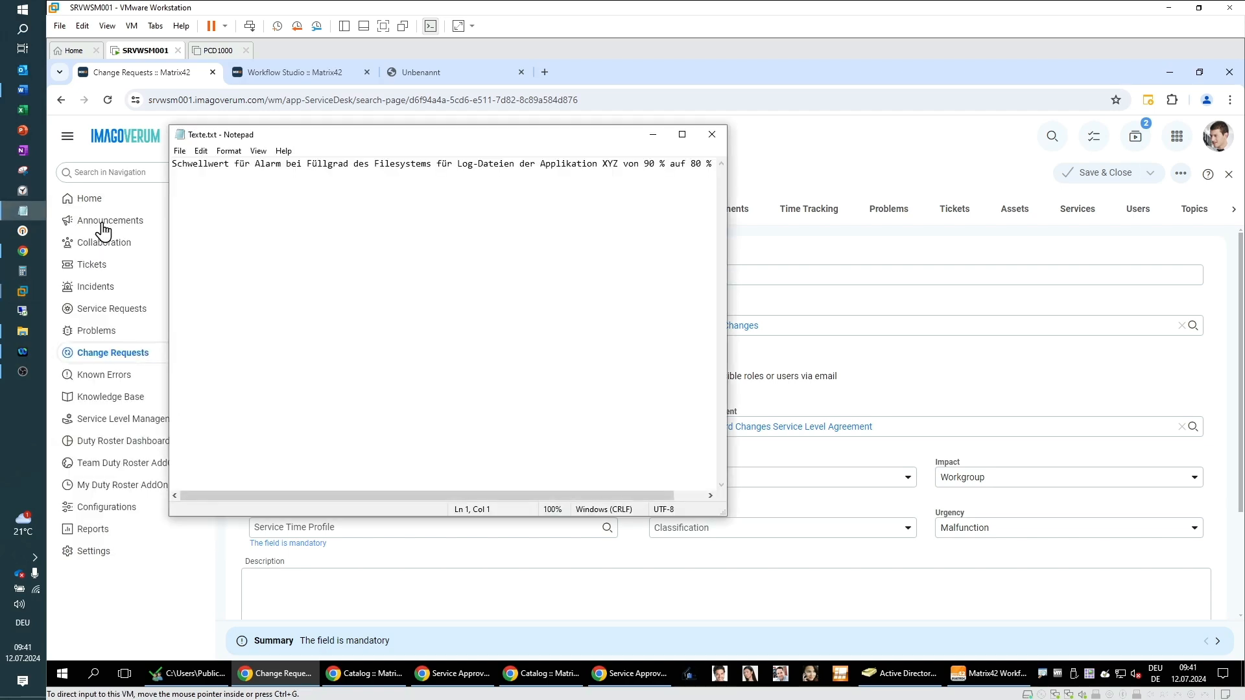
click(713, 136)
Step: Enter the summary "Monitoring: Please lower the limits for usage alert of the log file system of Application X from 90% to 80%"
click(695, 277)
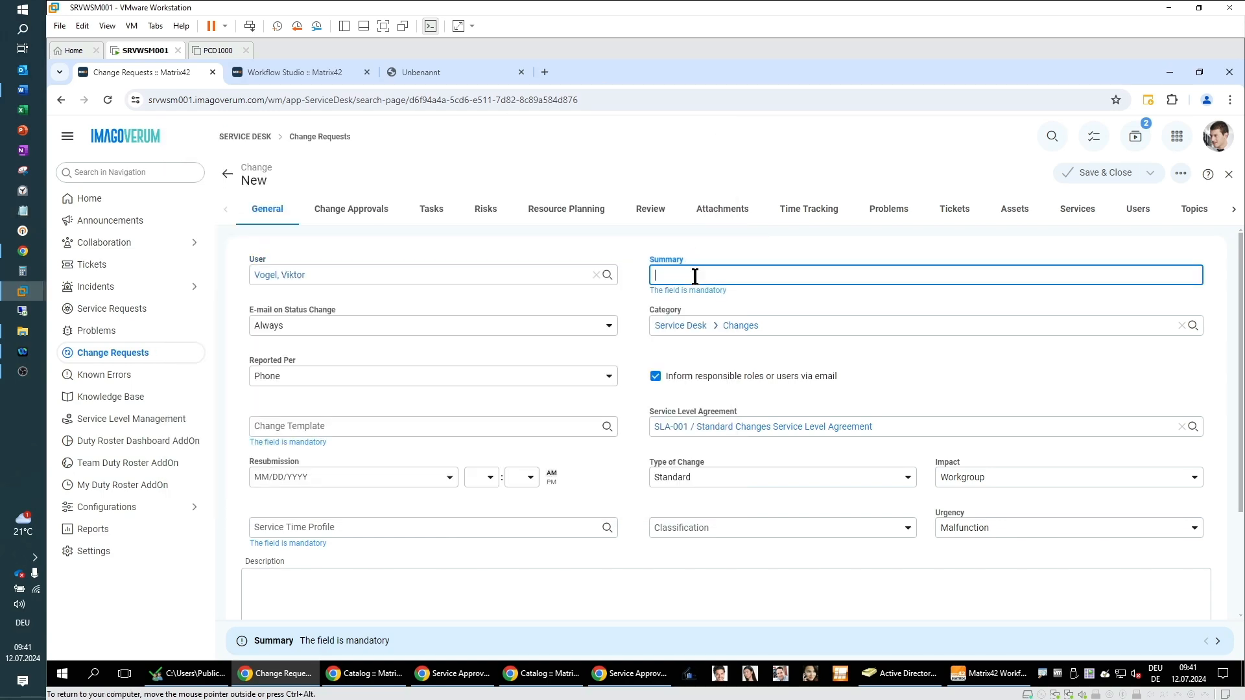
text(Monitroing)
key(BackSpace)
key(BackSpace)
key(BackSpace)
key(BackSpace)
key(BackSpace)
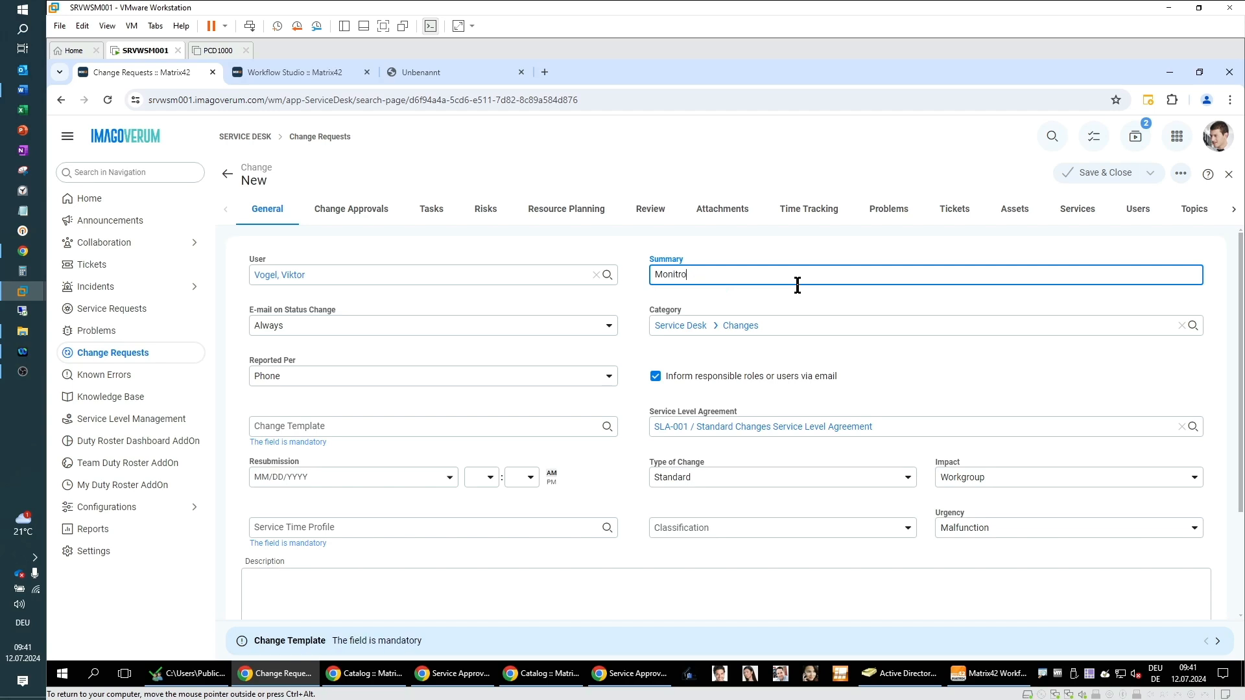
text(oring: PLease lower the limits for usage alert of the )
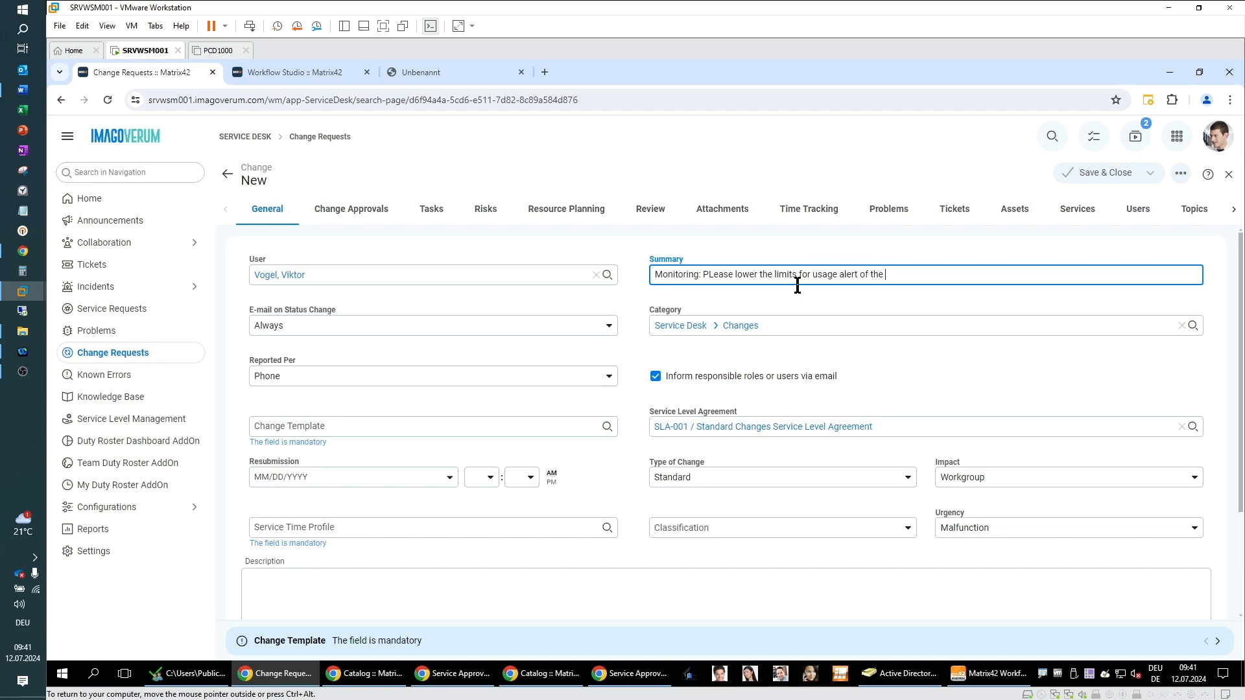
text(lof g file system of Application X from 90% to 80%)
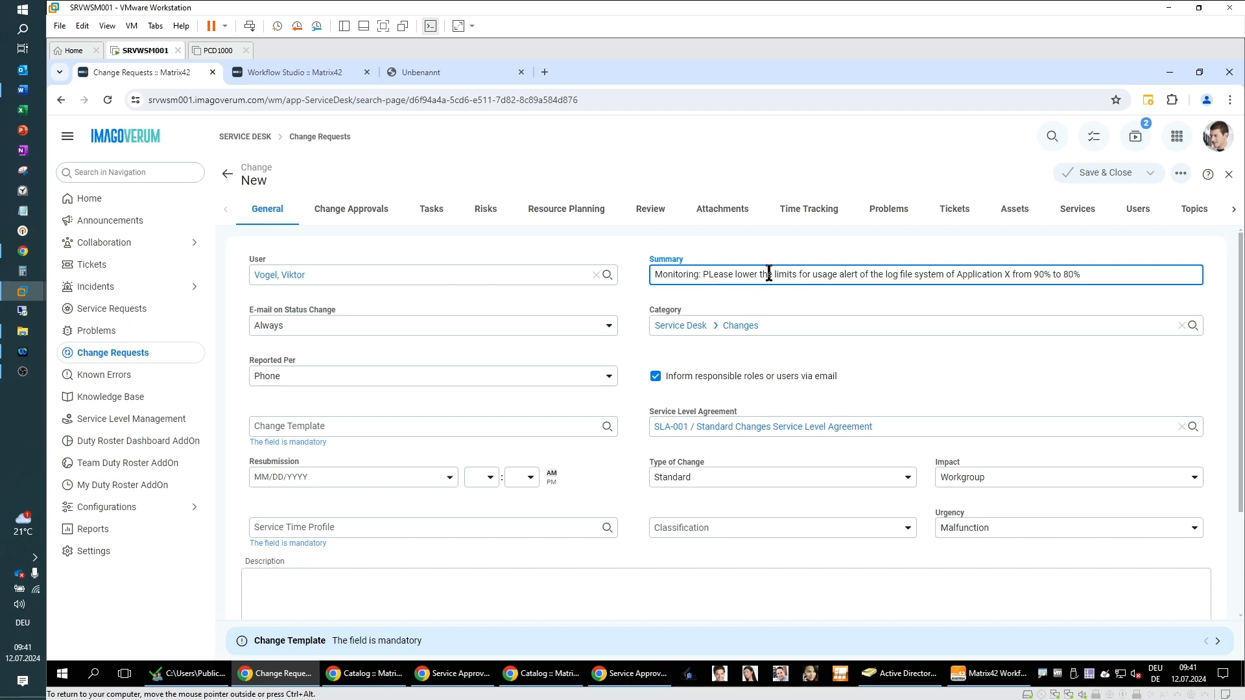
key(Delete)
text(l)
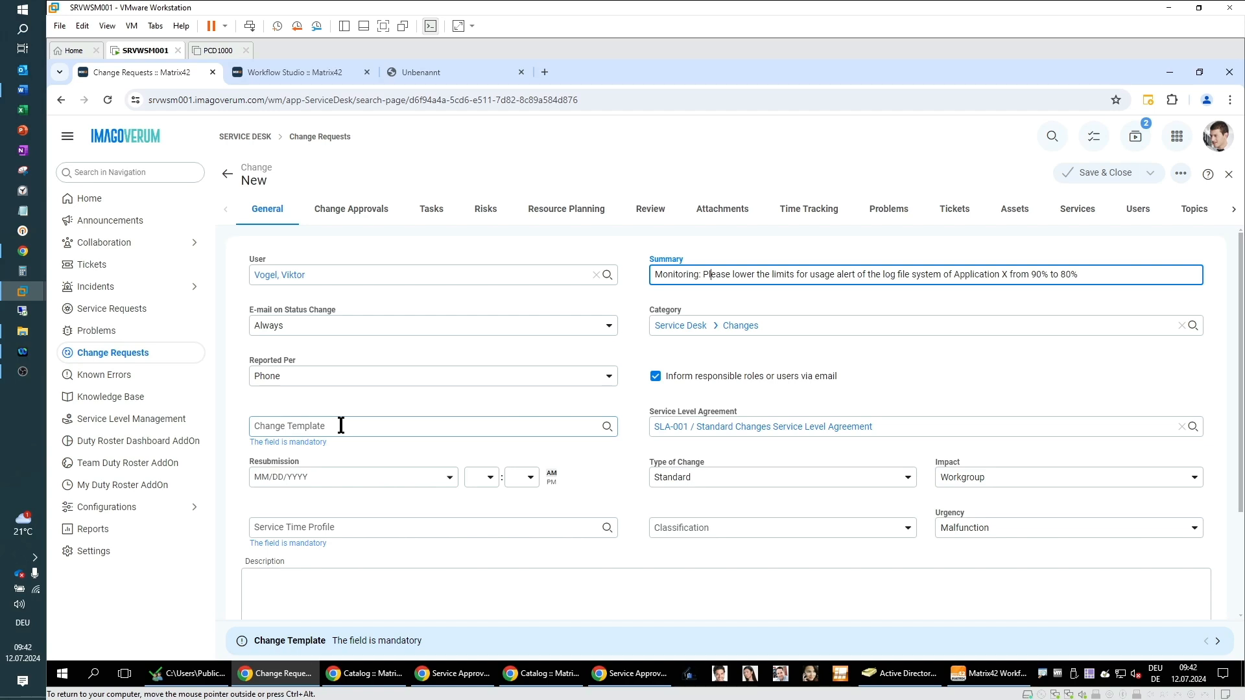
Step: Set the change template to Standard Change - Default Template
click(607, 428)
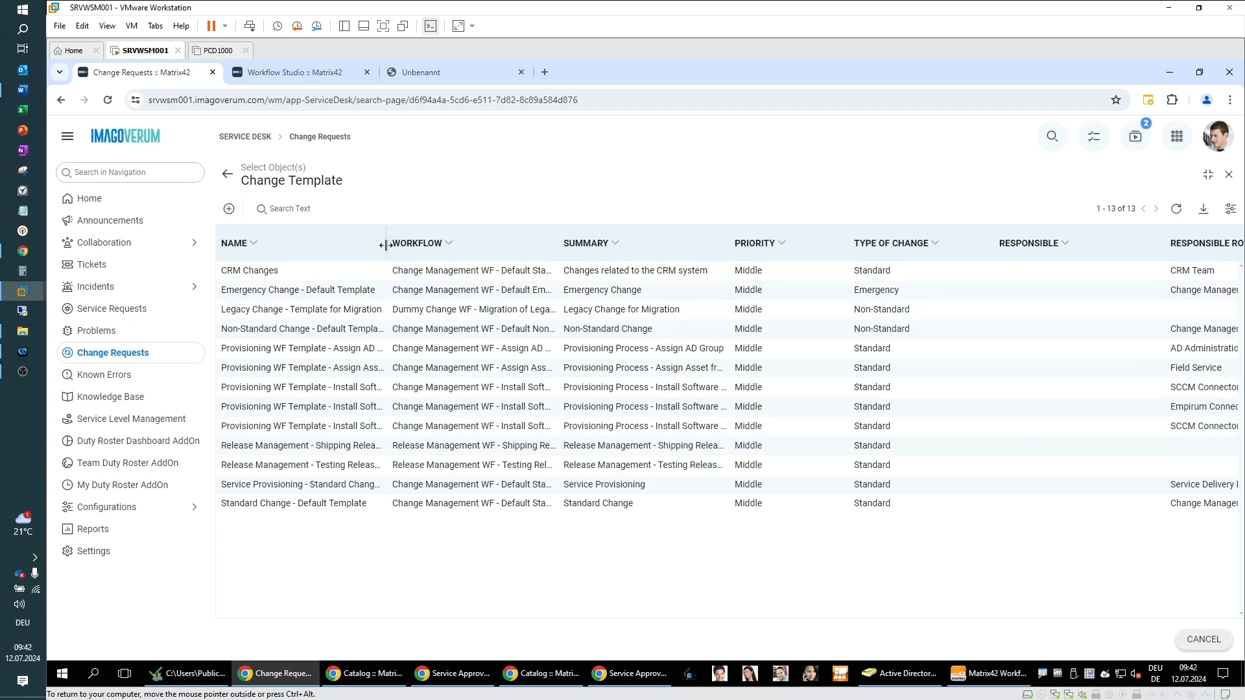
drag(387, 245, 454, 244)
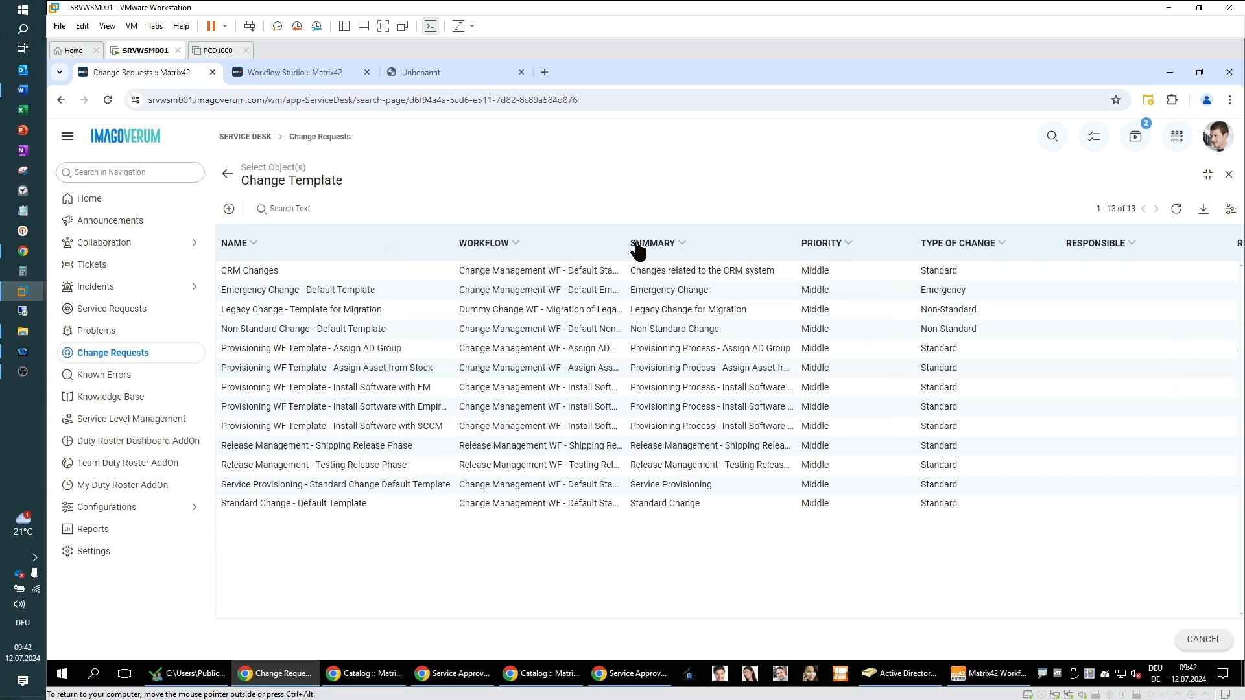
drag(690, 238, 754, 238)
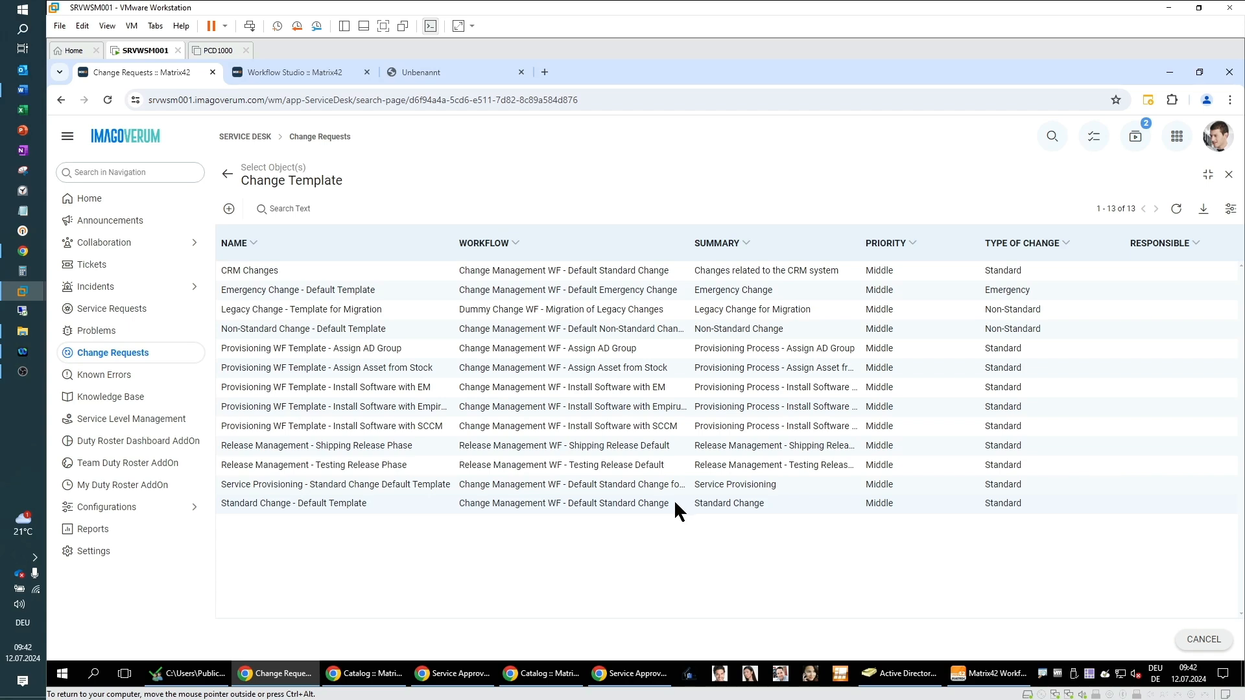
click(595, 504)
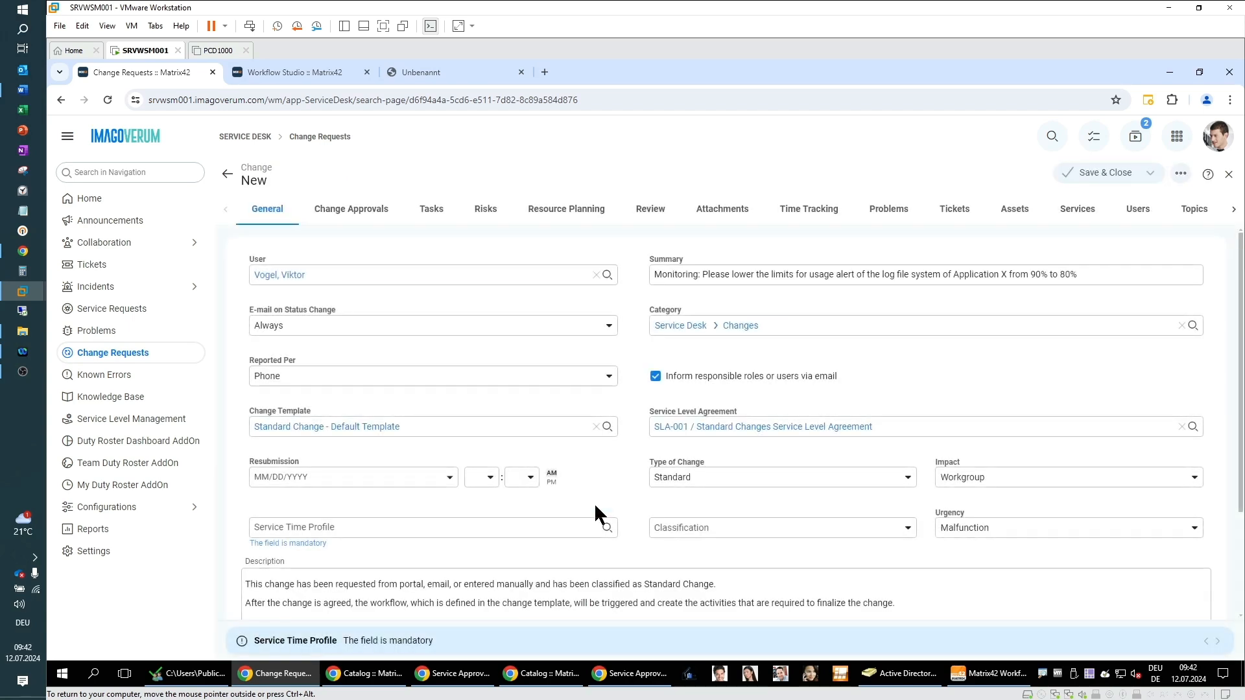
Step: Replace the description text with the summary "Monitoring: Please lower the limits for usage alert of the log file system of Application X from 90% to 80%"
drag(1119, 274, 639, 280)
key(ctrl+c)
scroll(570, 437, down, 2)
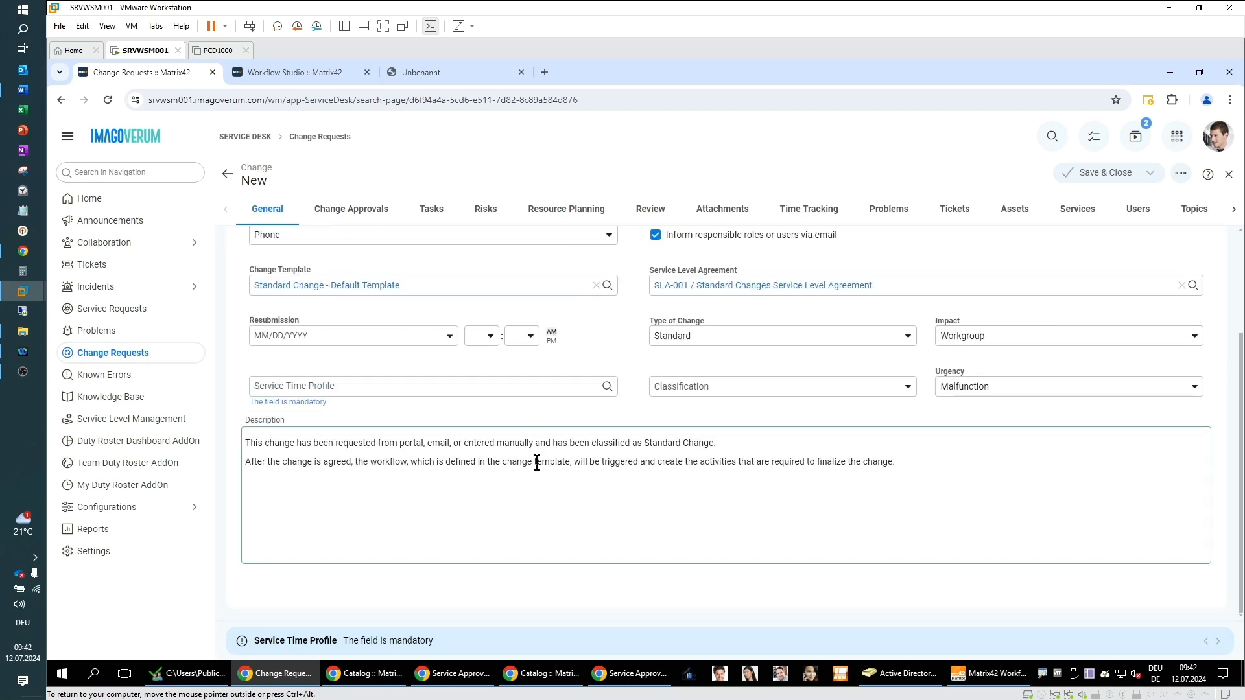
drag(906, 462, 705, 468)
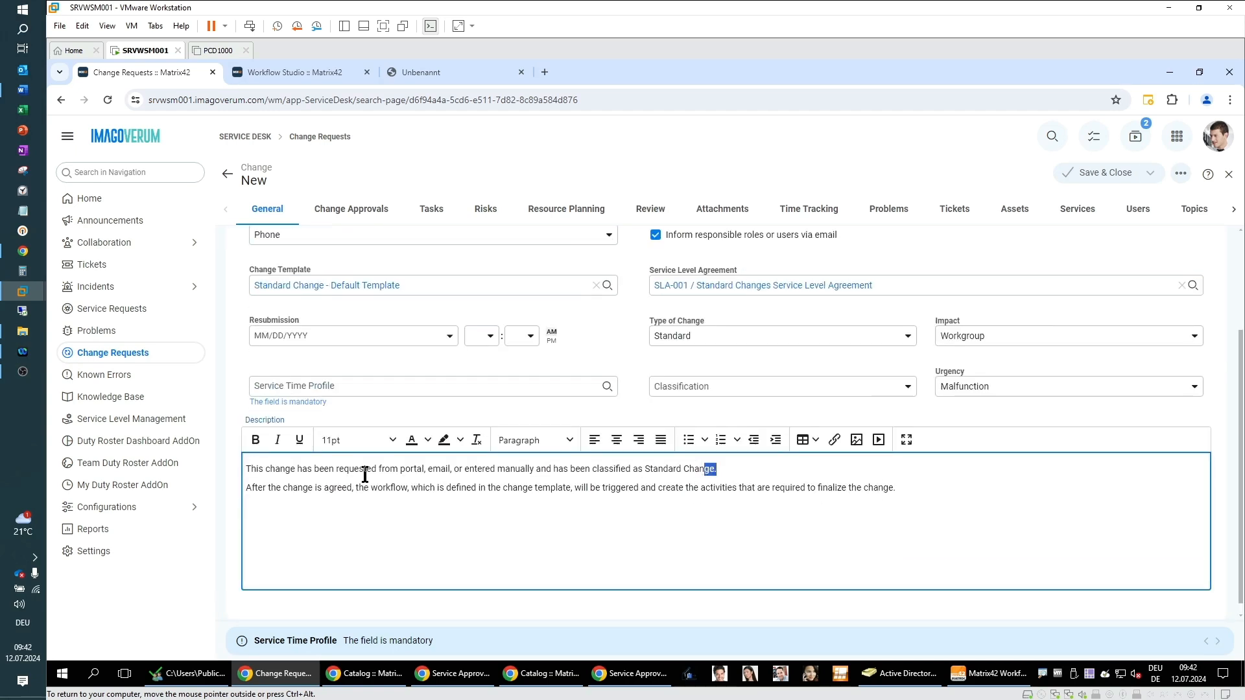
drag(249, 469, 930, 489)
key(ctrl+v)
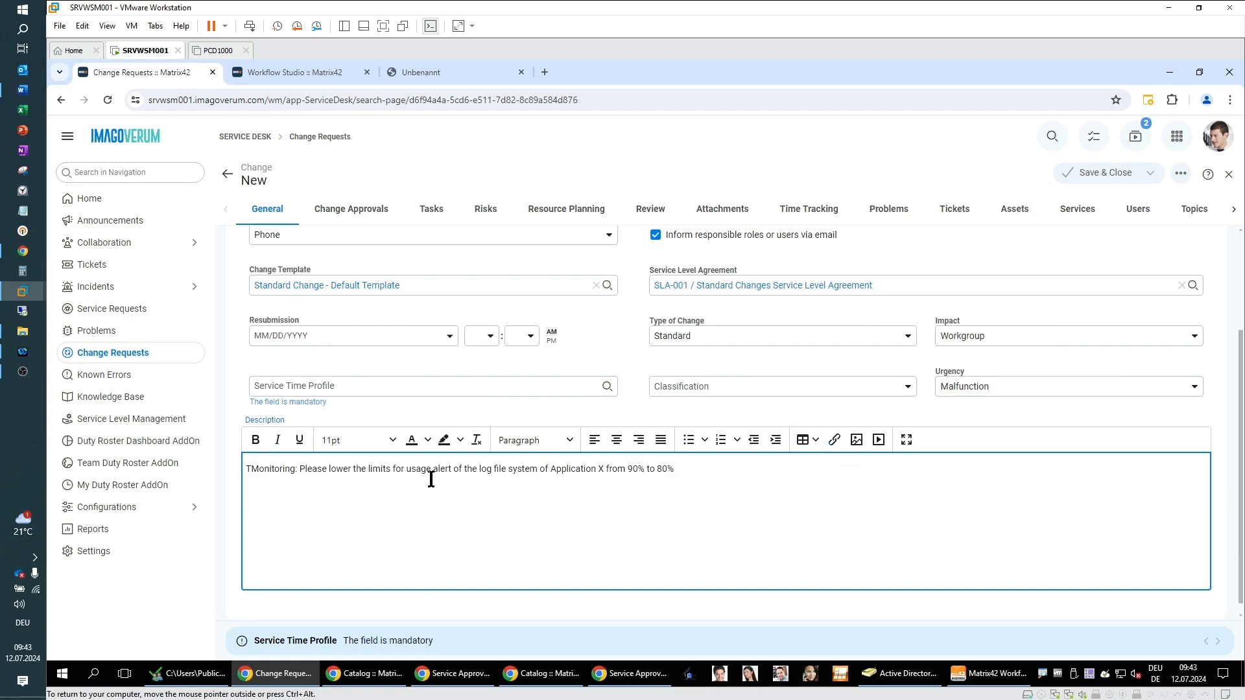
click(252, 469)
key(BackSpace)
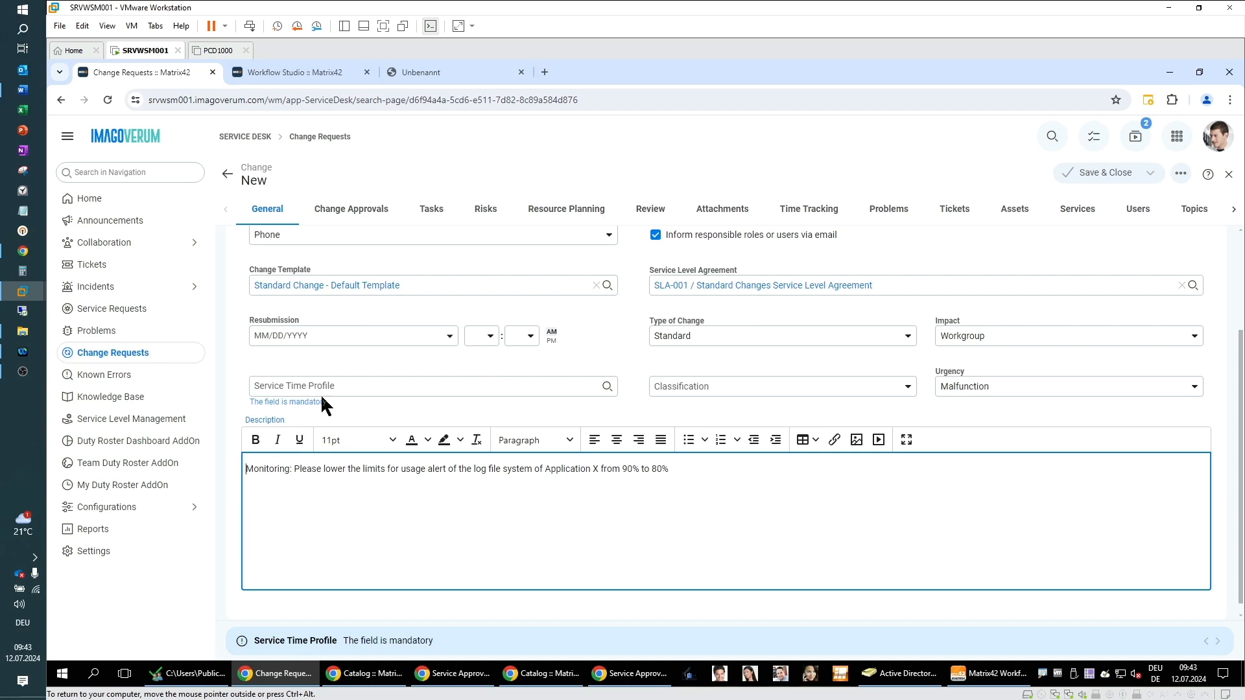
Step: Set the service time profile to Global and save and close the change request
click(607, 386)
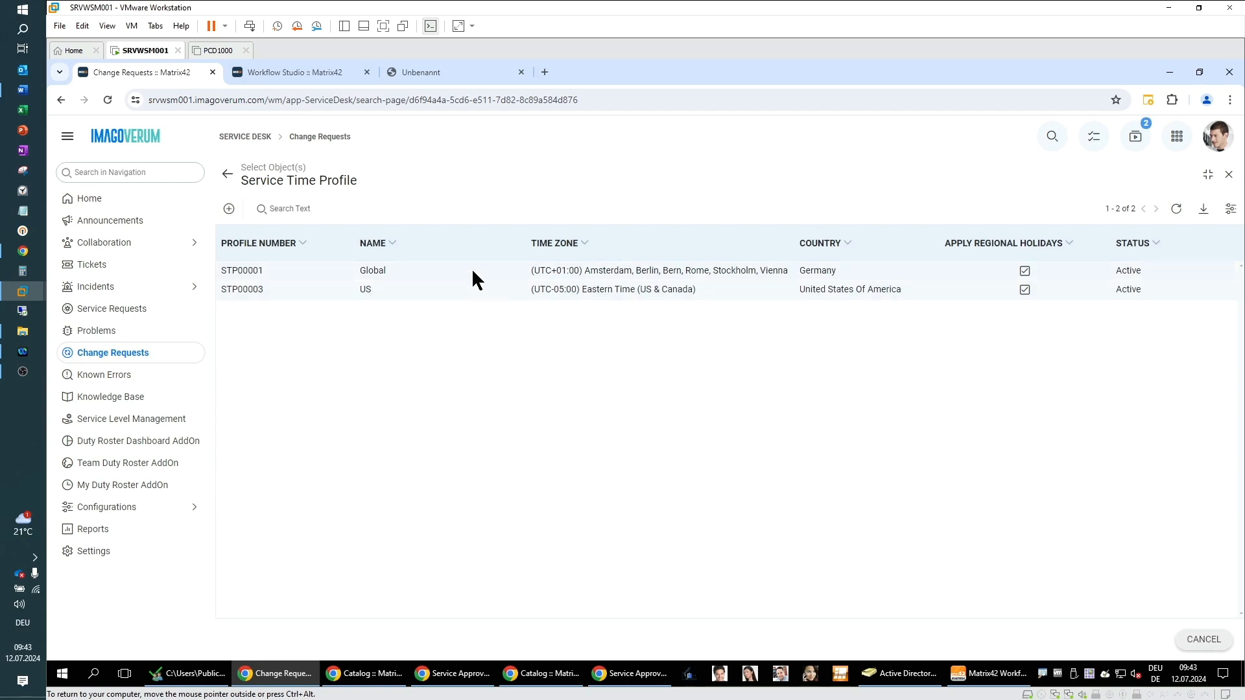
click(473, 272)
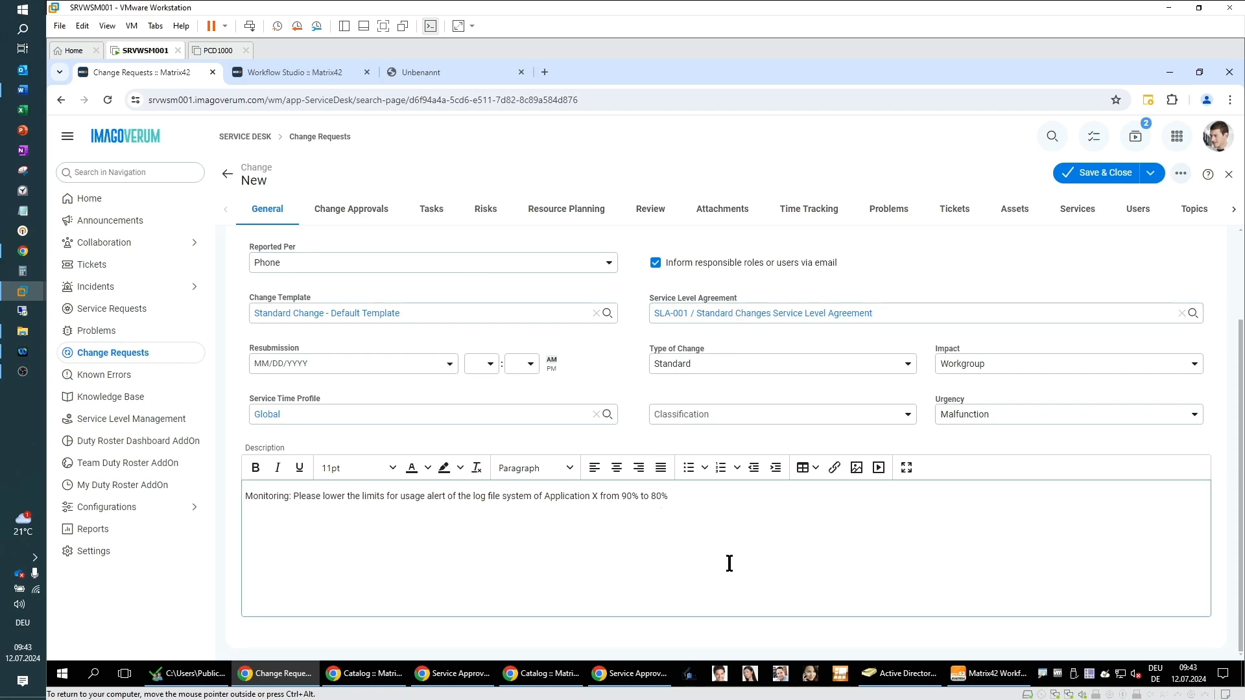
scroll(729, 563, up, 2)
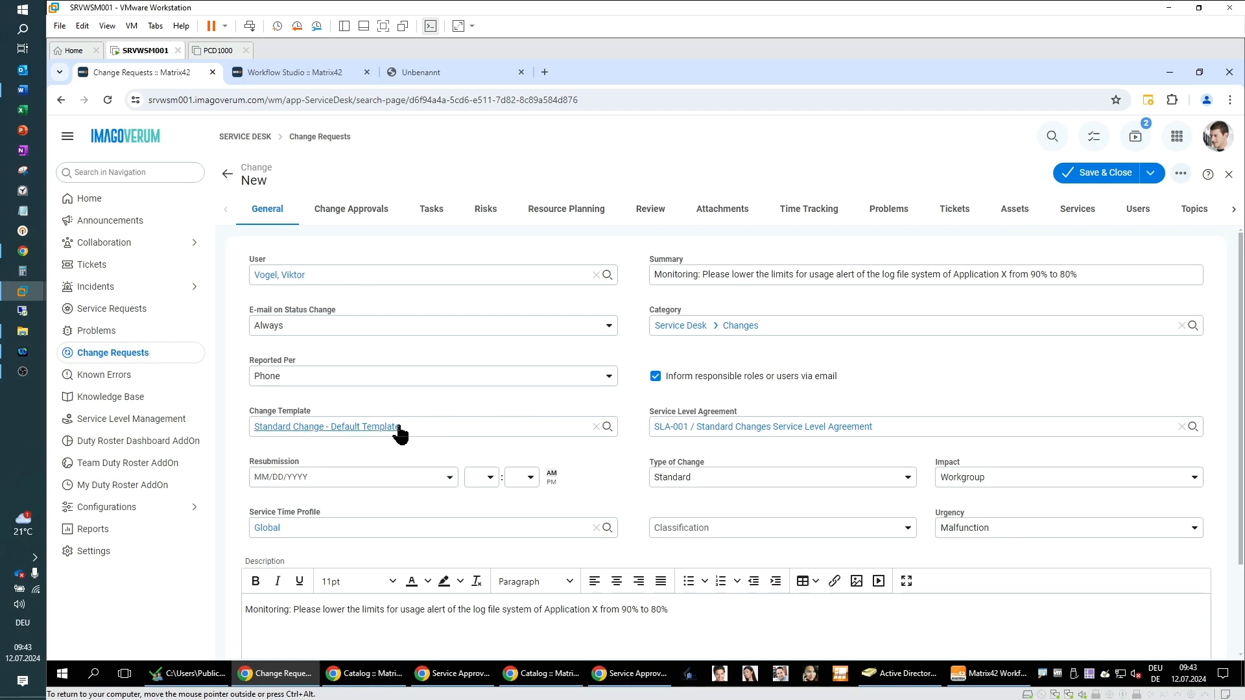
click(1107, 174)
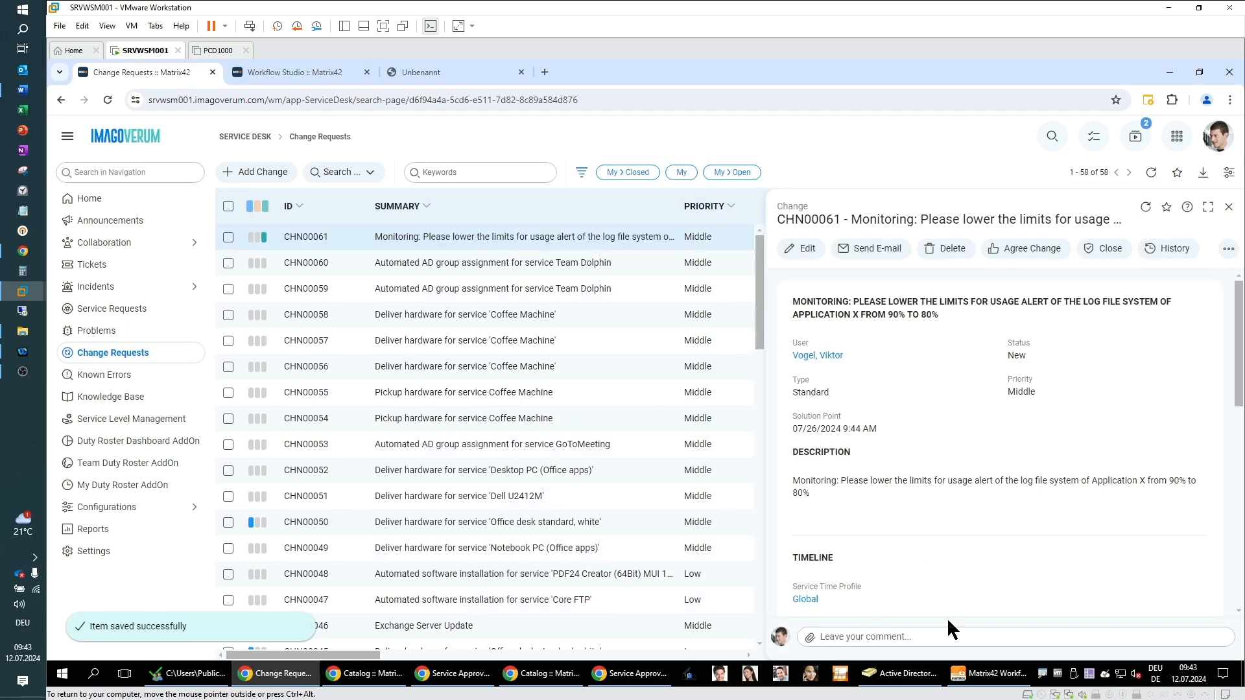
Step: Switch to Workflow Studio and close the Approval for Team Dolphin workflow
click(991, 674)
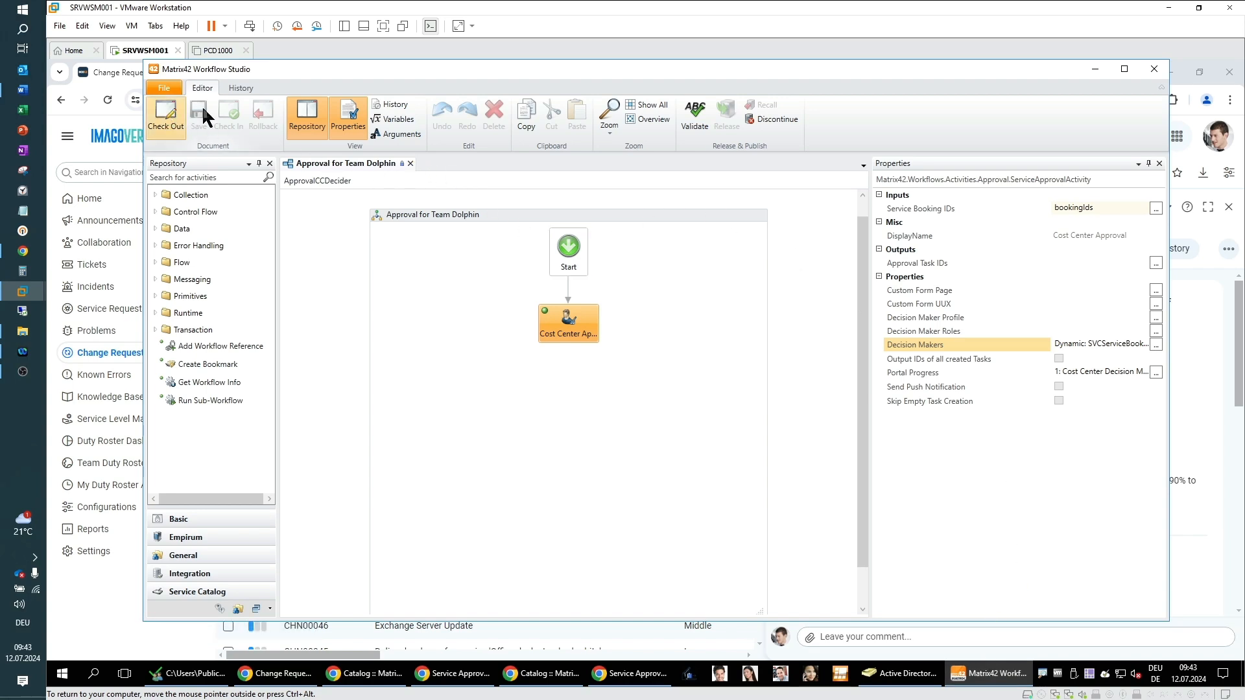
click(411, 164)
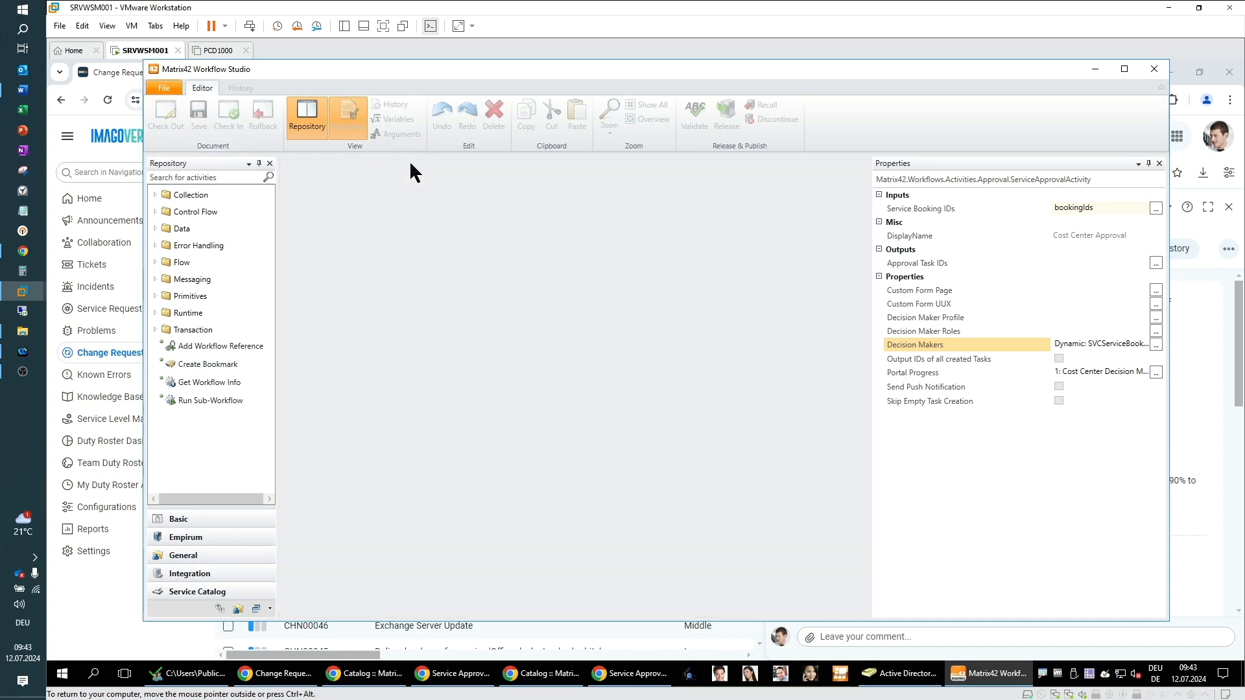
Step: Search the existing workflows for "change" and open Change Management WF - Default Standard Change
click(164, 88)
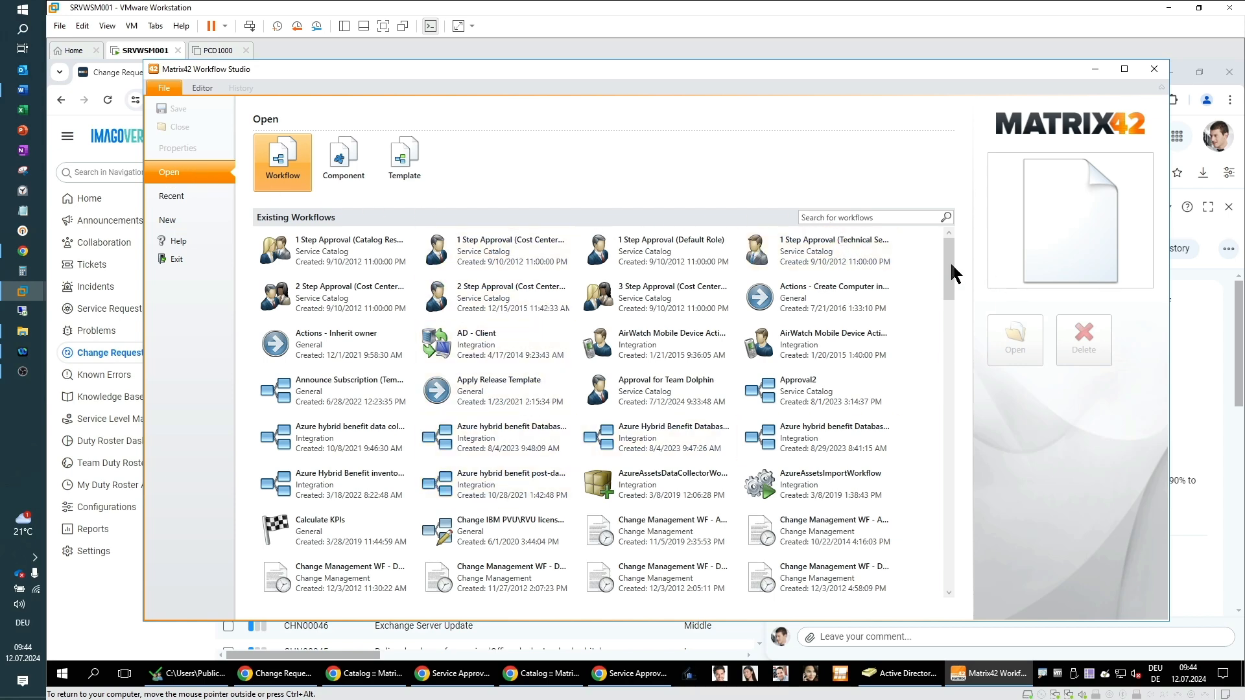
drag(950, 268, 976, 240)
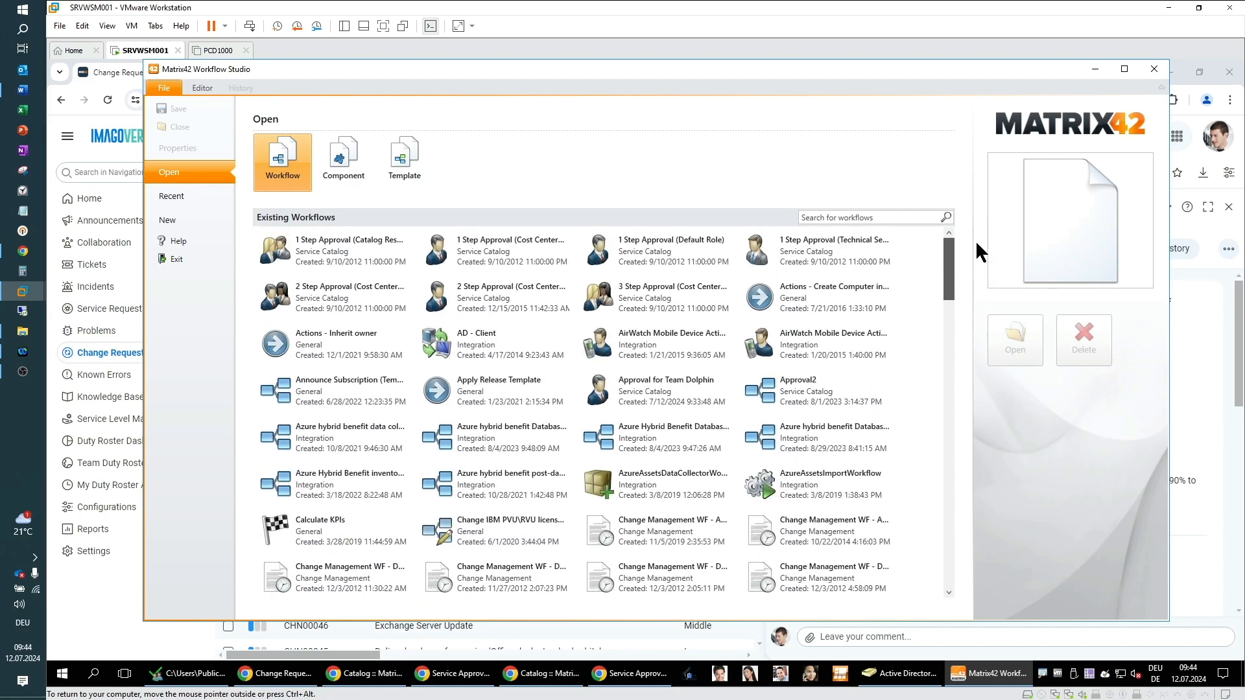
click(822, 217)
text(change)
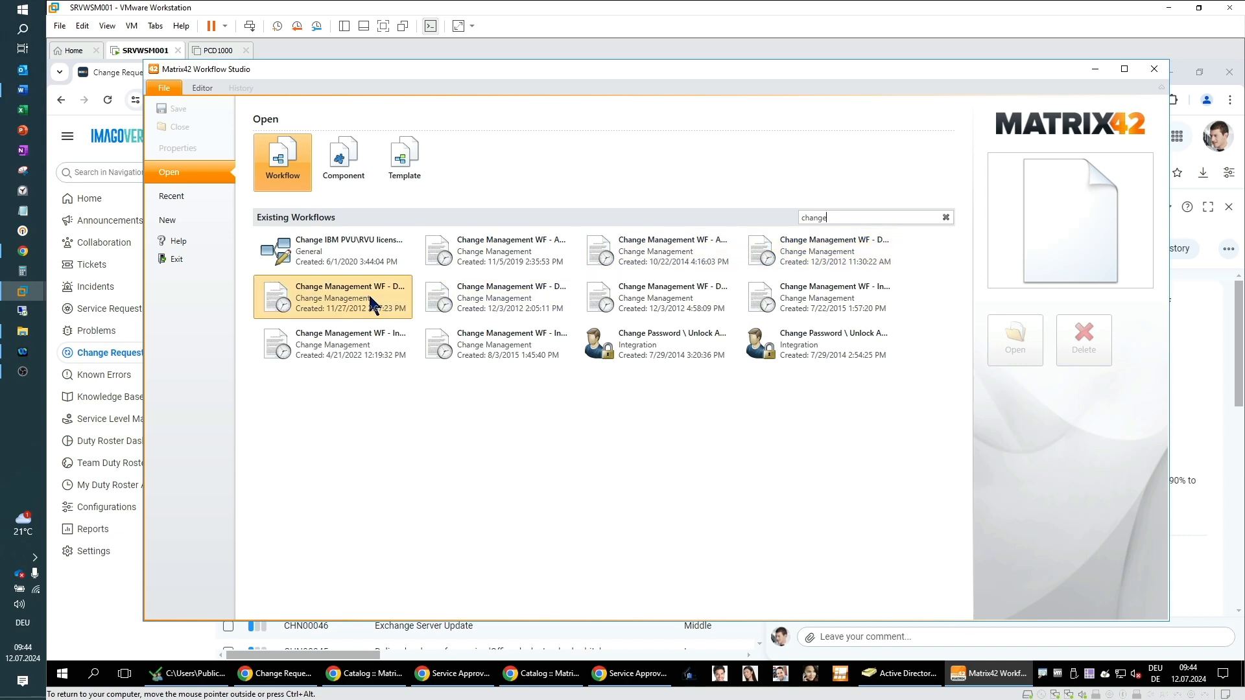
click(494, 305)
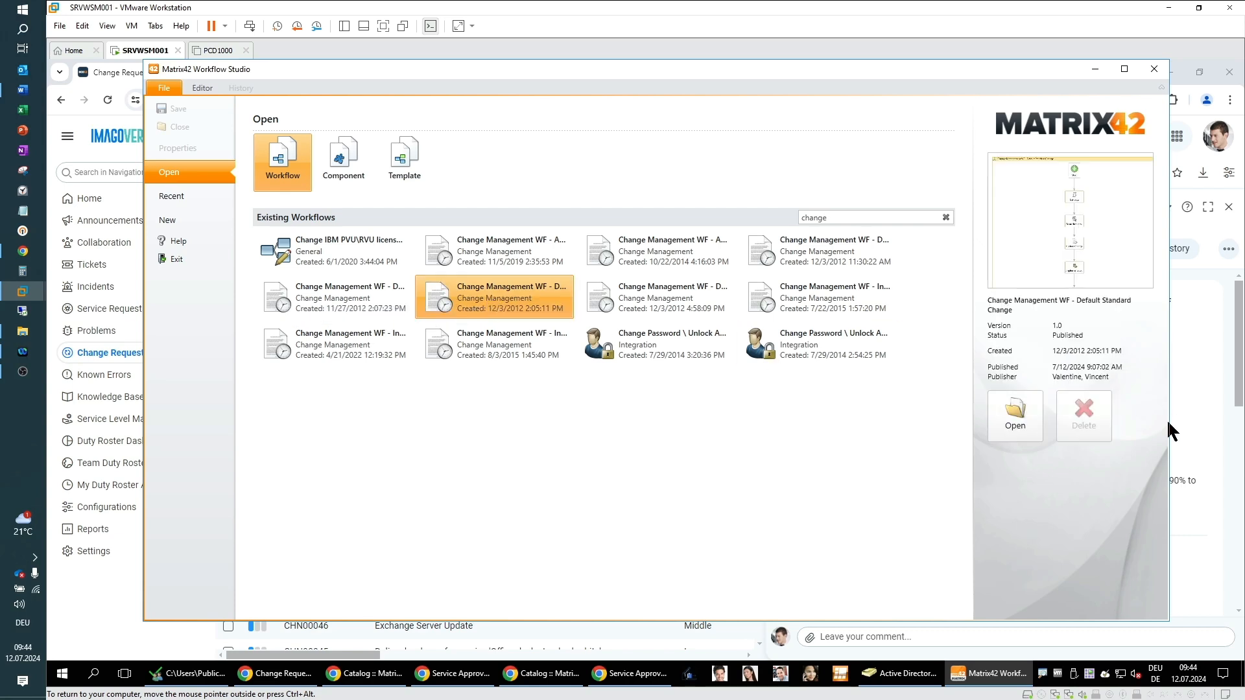
click(1016, 419)
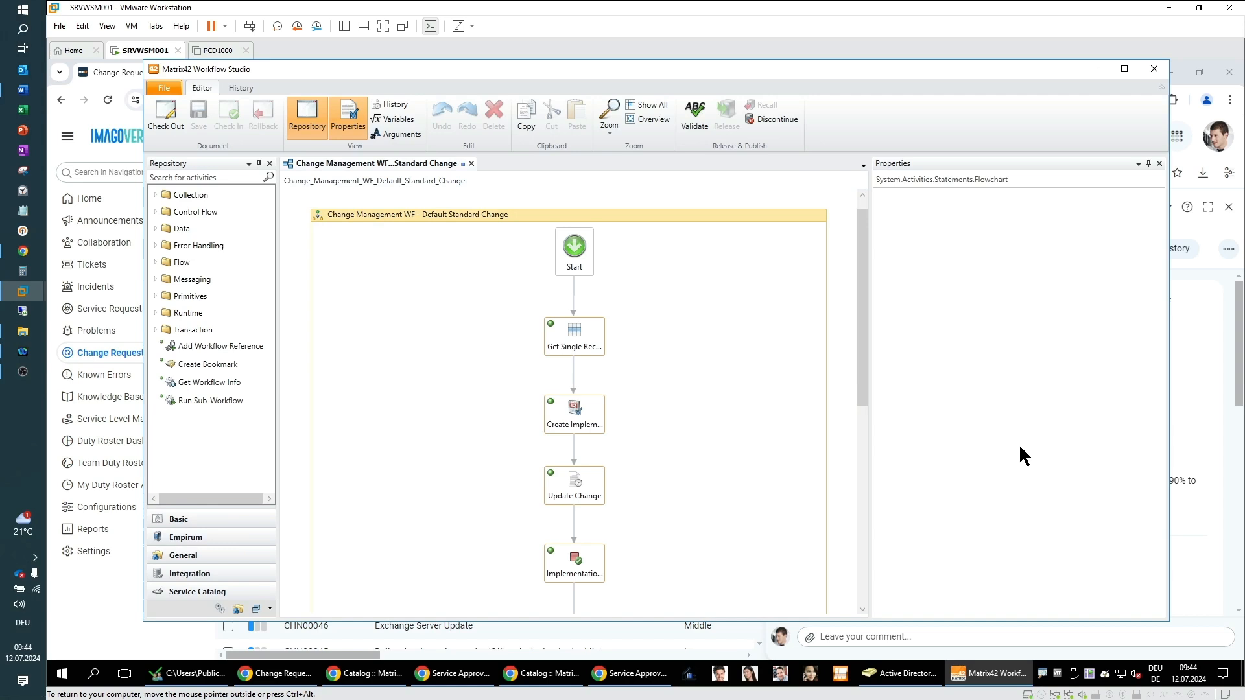
click(1125, 69)
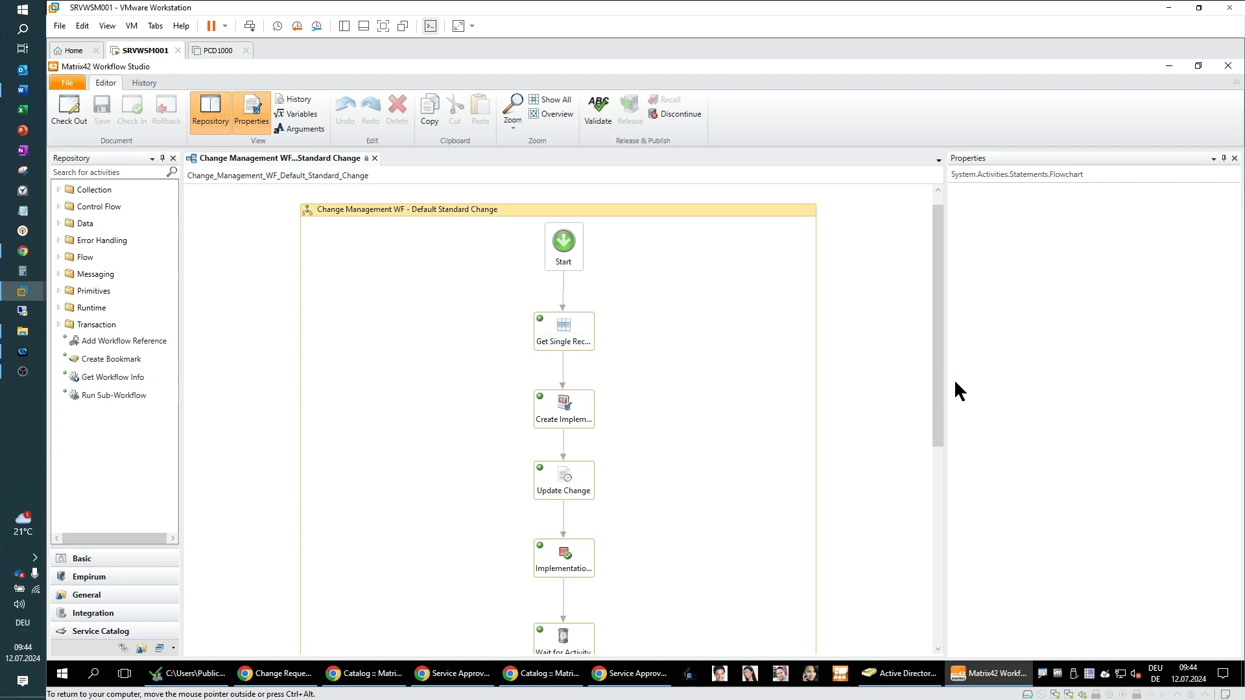
Step: Inspect the workflow's Get Single Record Data activity and the output variables of its data configuration
drag(938, 382, 947, 571)
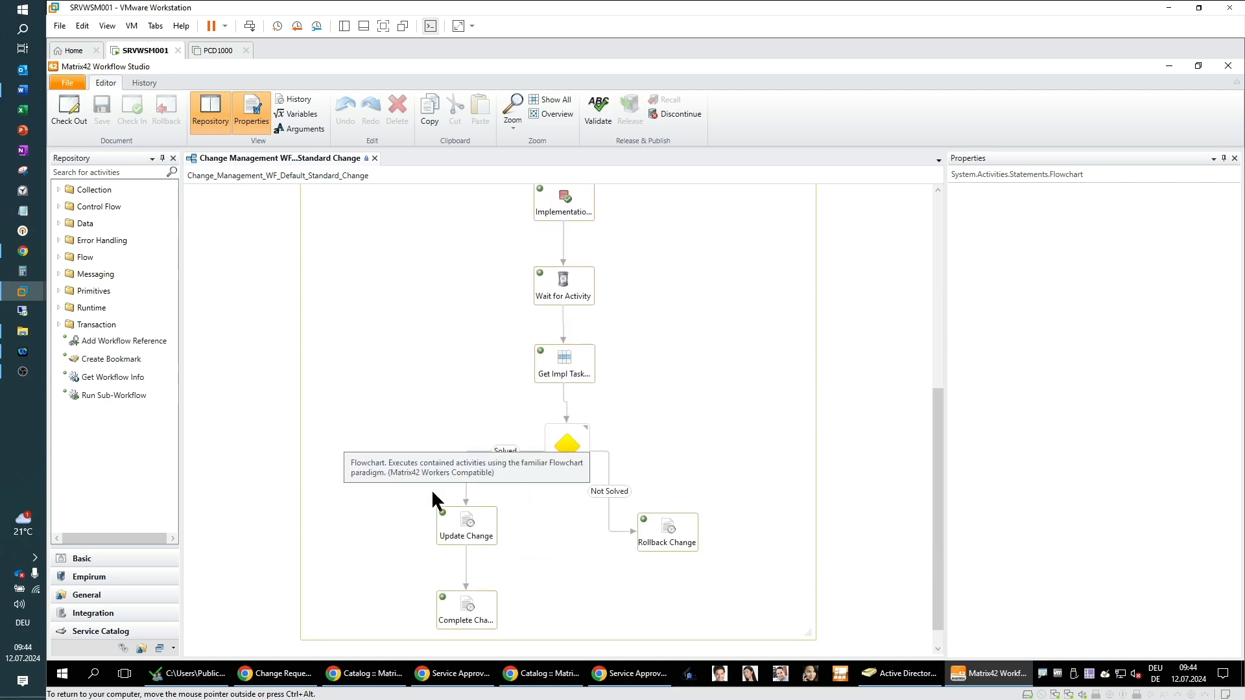
drag(940, 546, 983, 333)
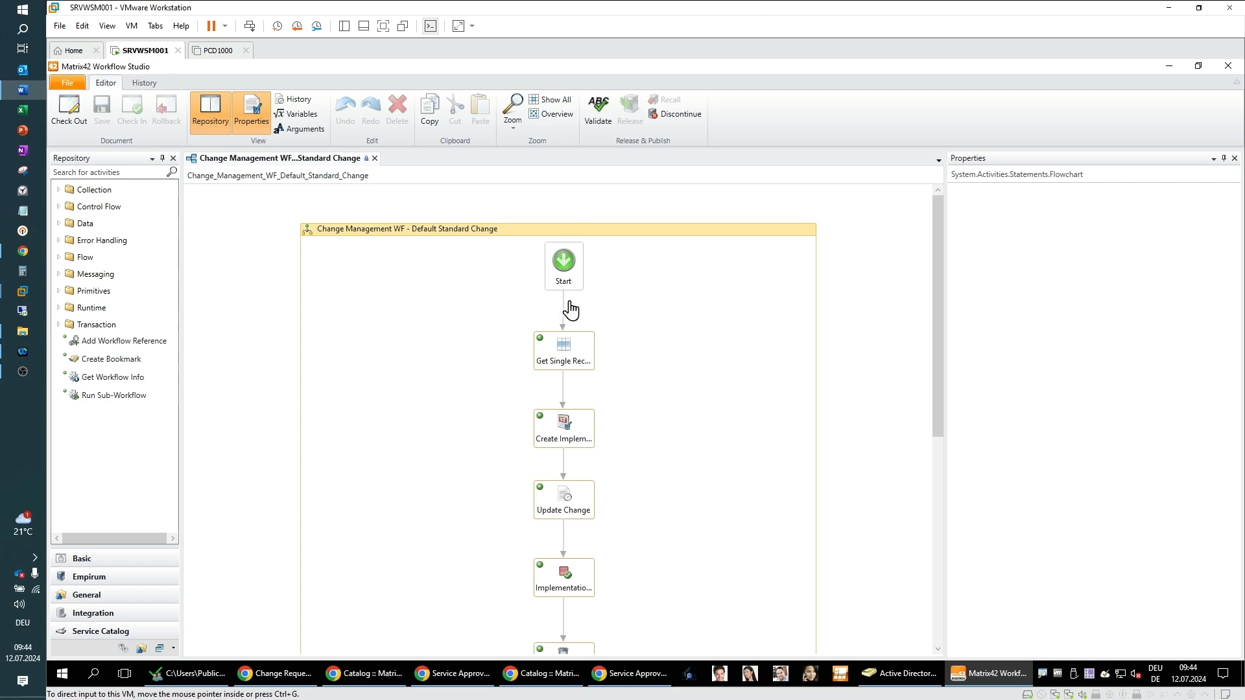
click(579, 351)
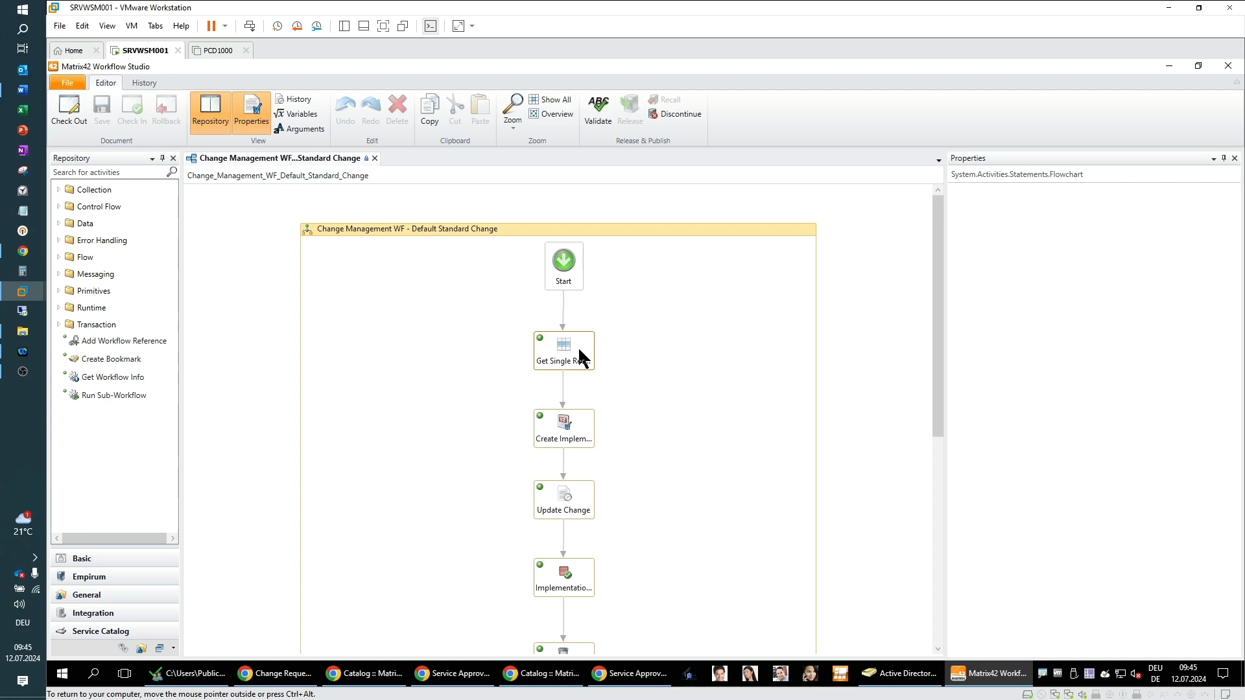
click(582, 359)
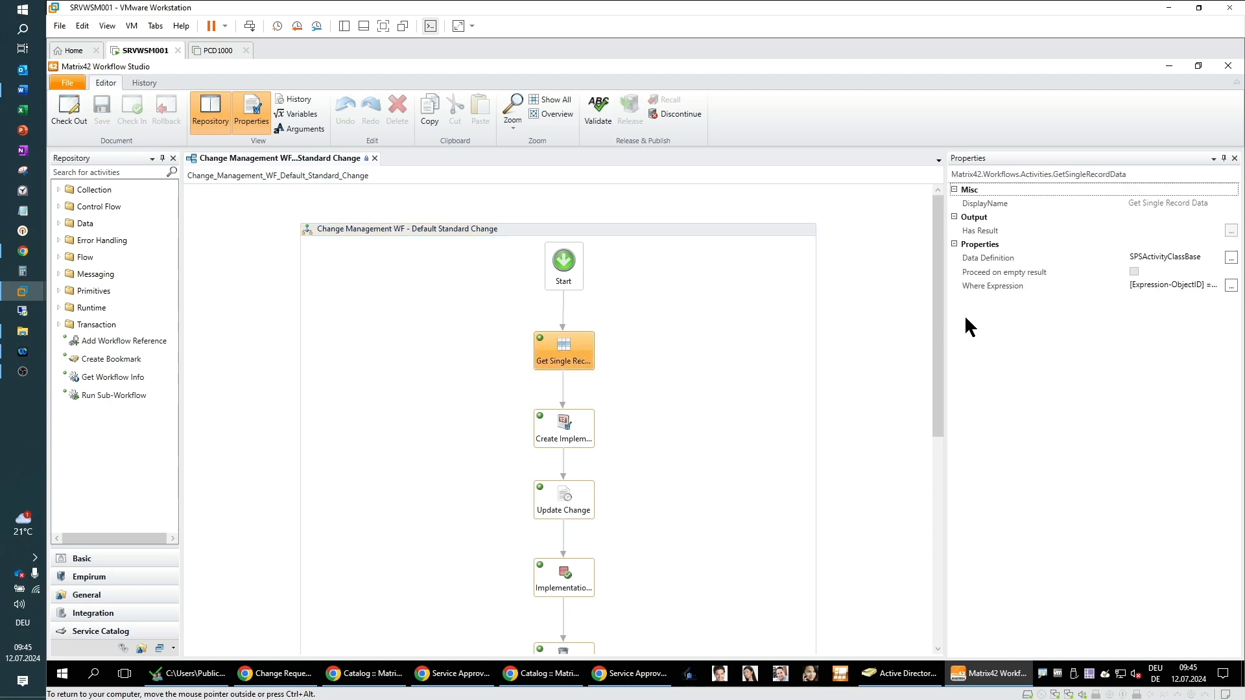
drag(945, 327, 848, 339)
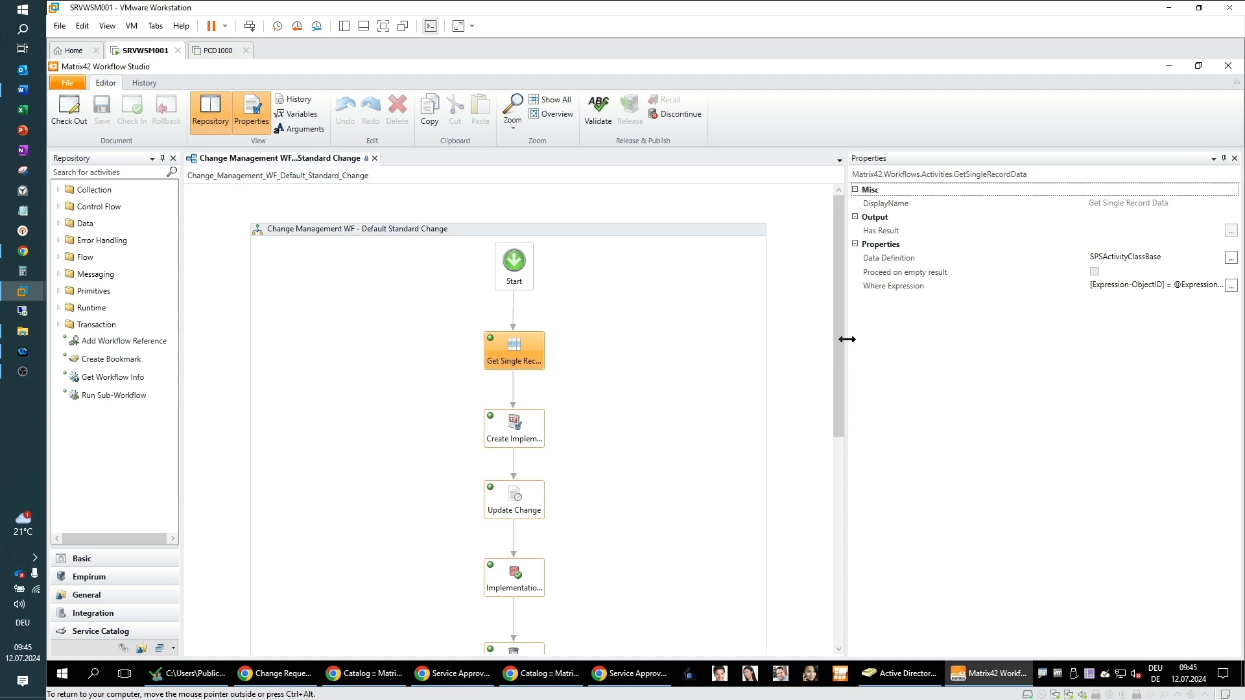
click(1231, 258)
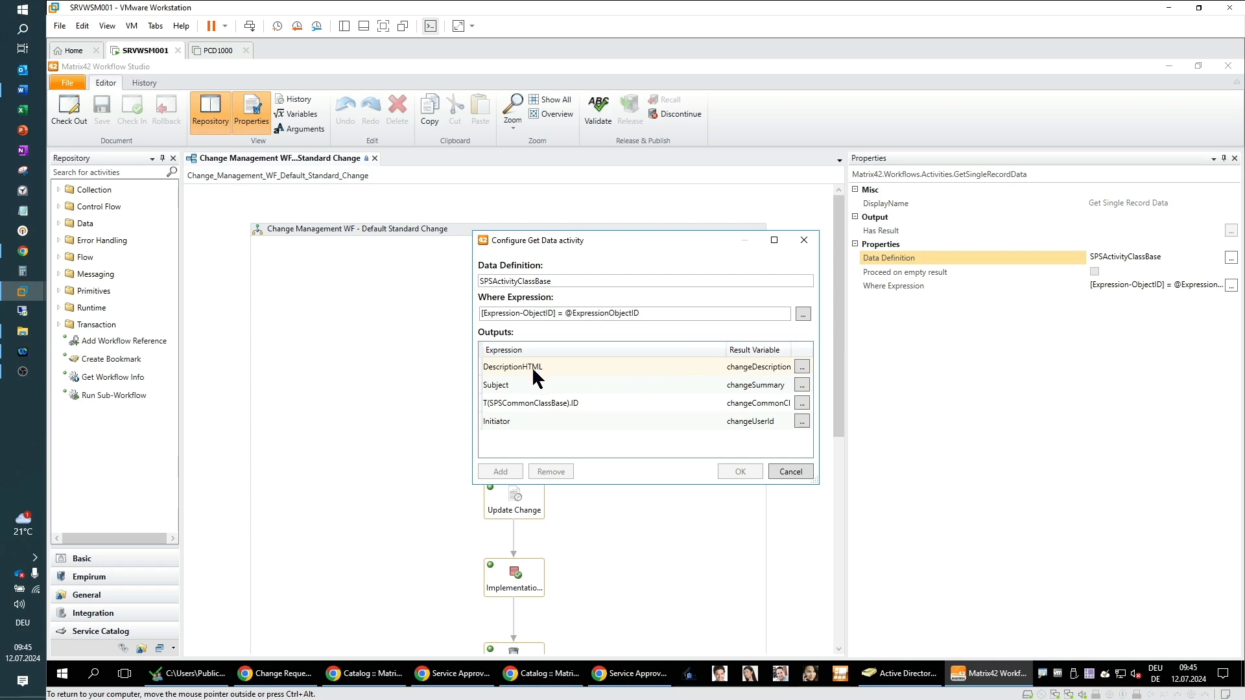
click(527, 383)
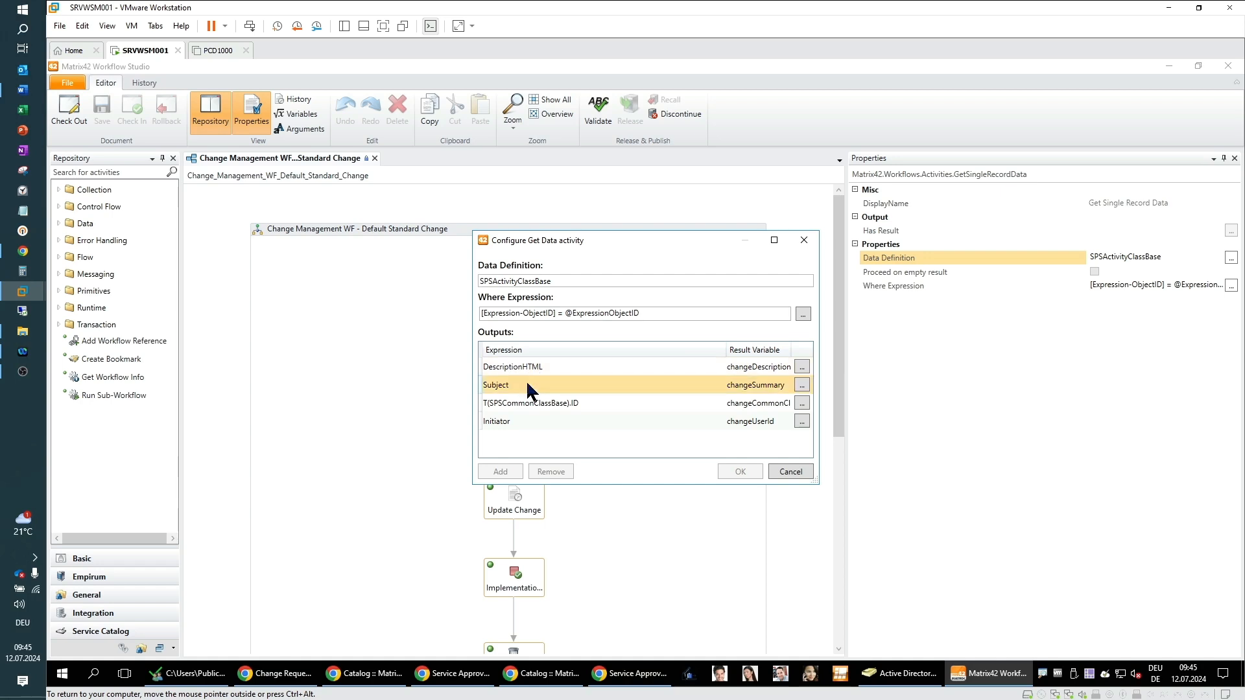
click(553, 404)
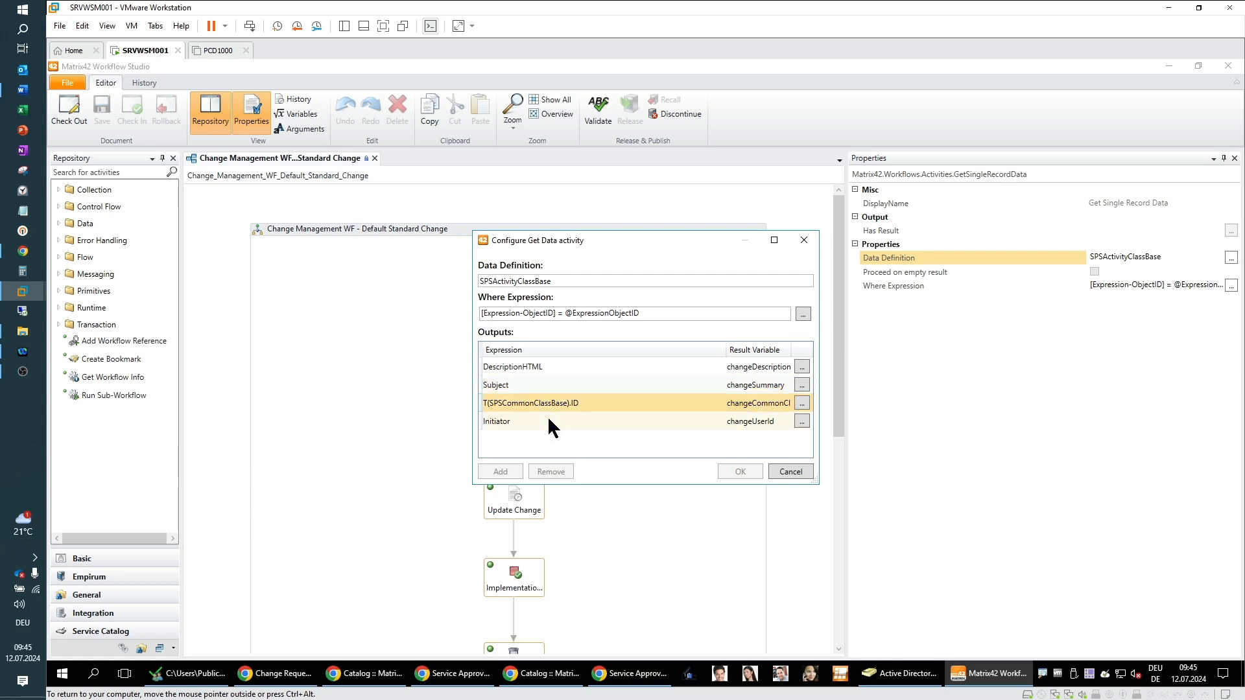
click(552, 424)
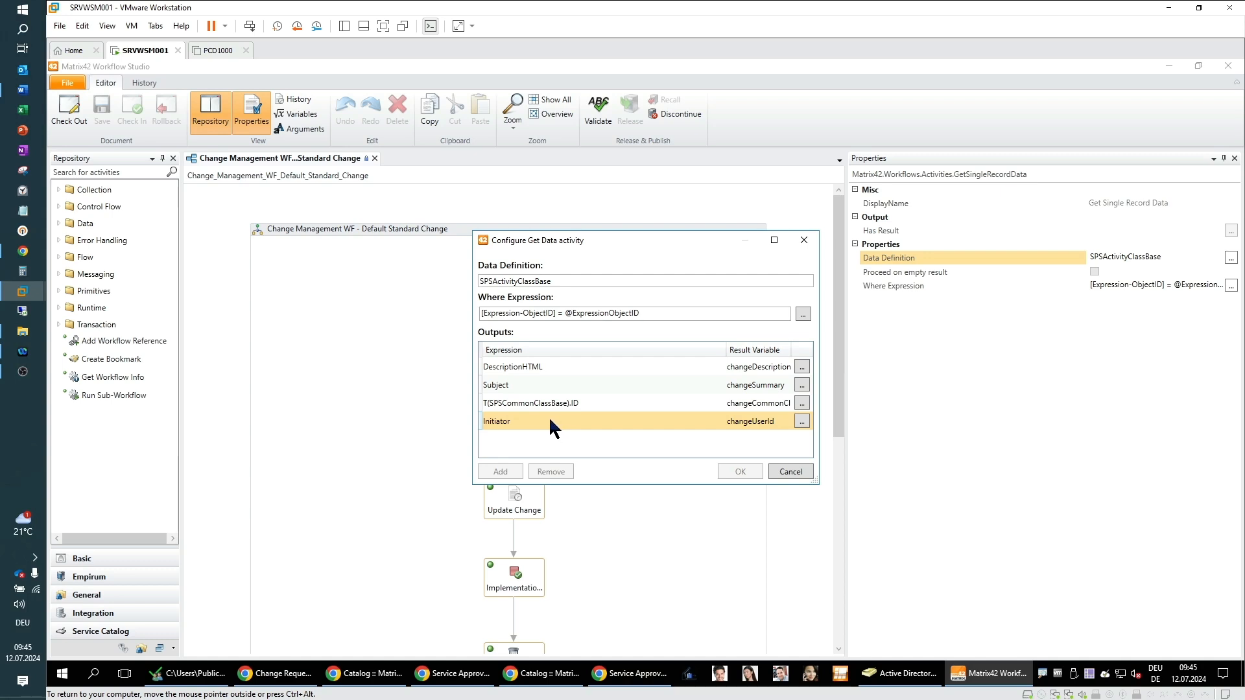
click(783, 474)
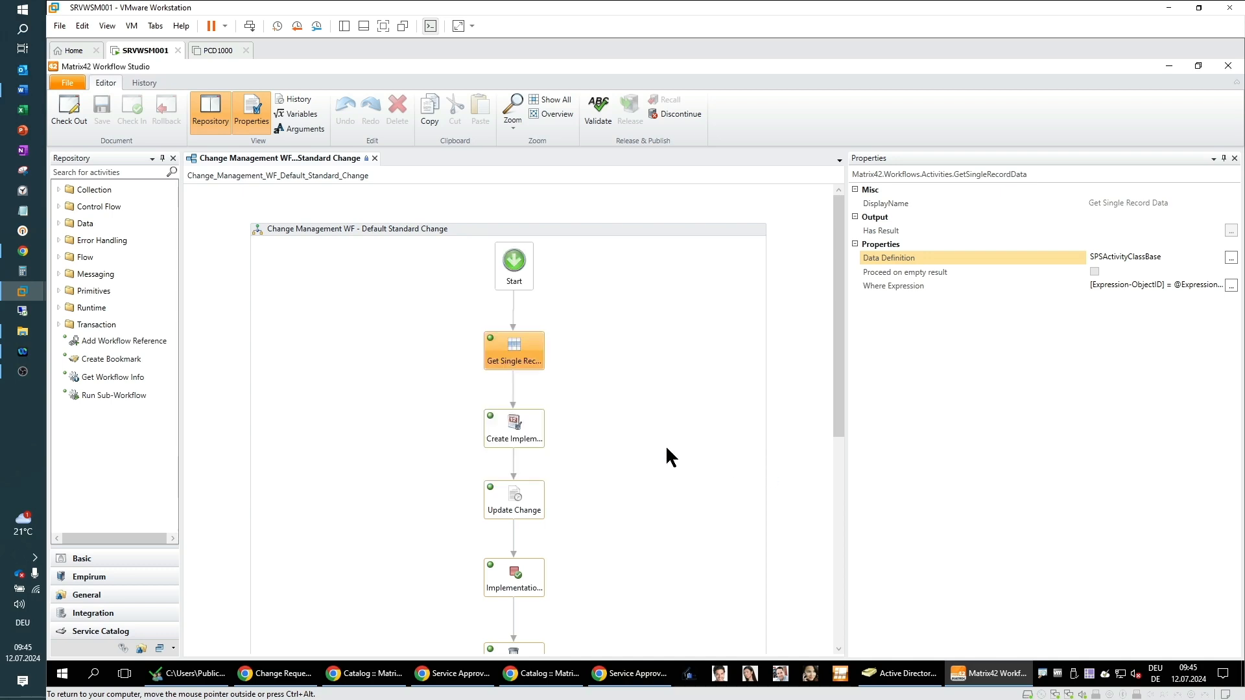
Step: Open the description text of the Create Implementation Task activity
click(542, 434)
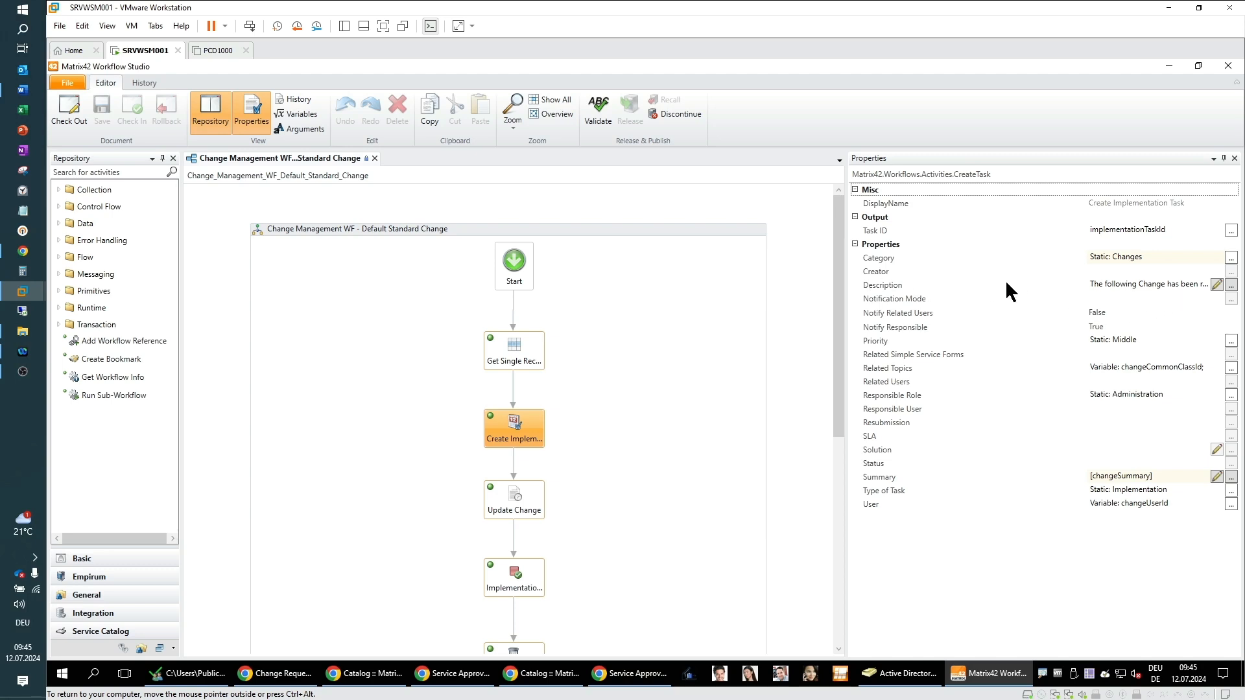
click(1217, 286)
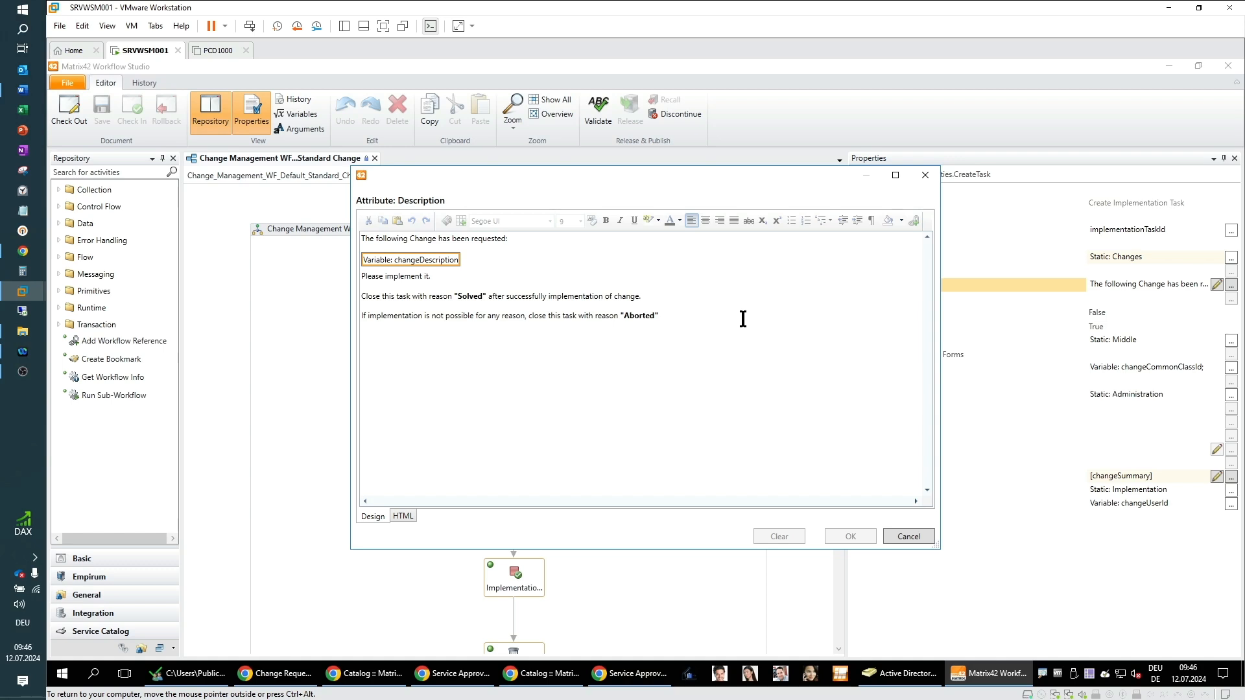
Step: Close the description text and inspect the Summary text of the Create Implementation Task activity
click(909, 537)
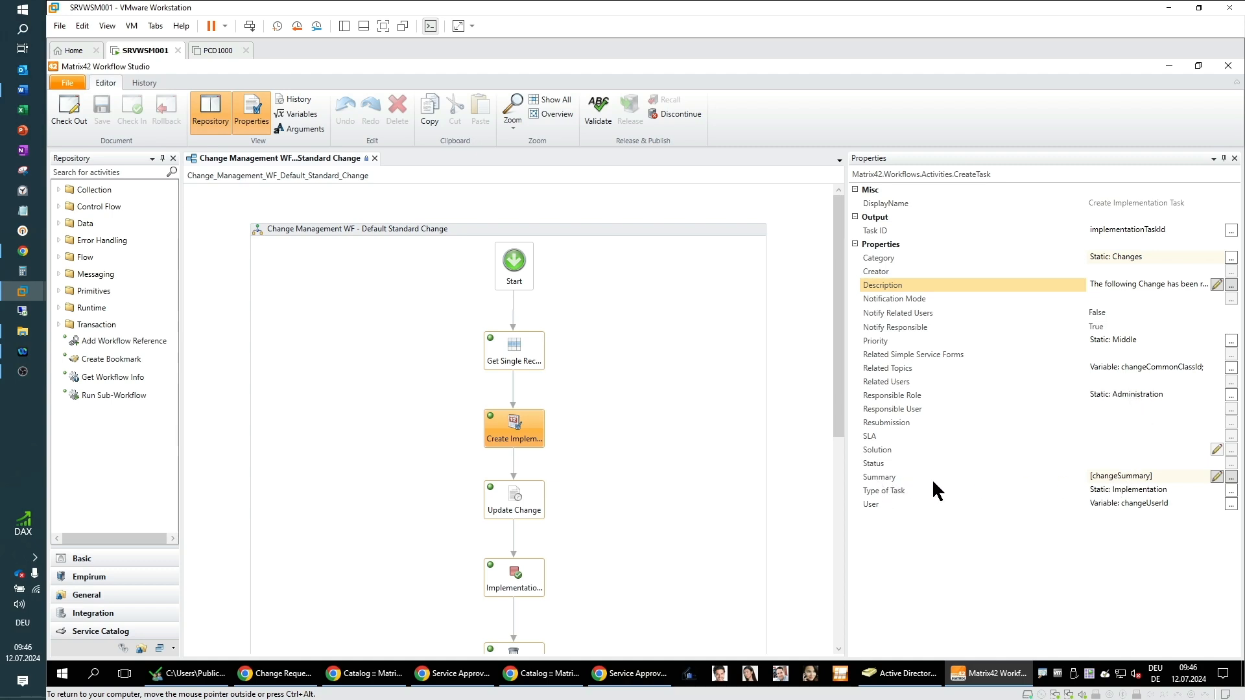
click(1217, 476)
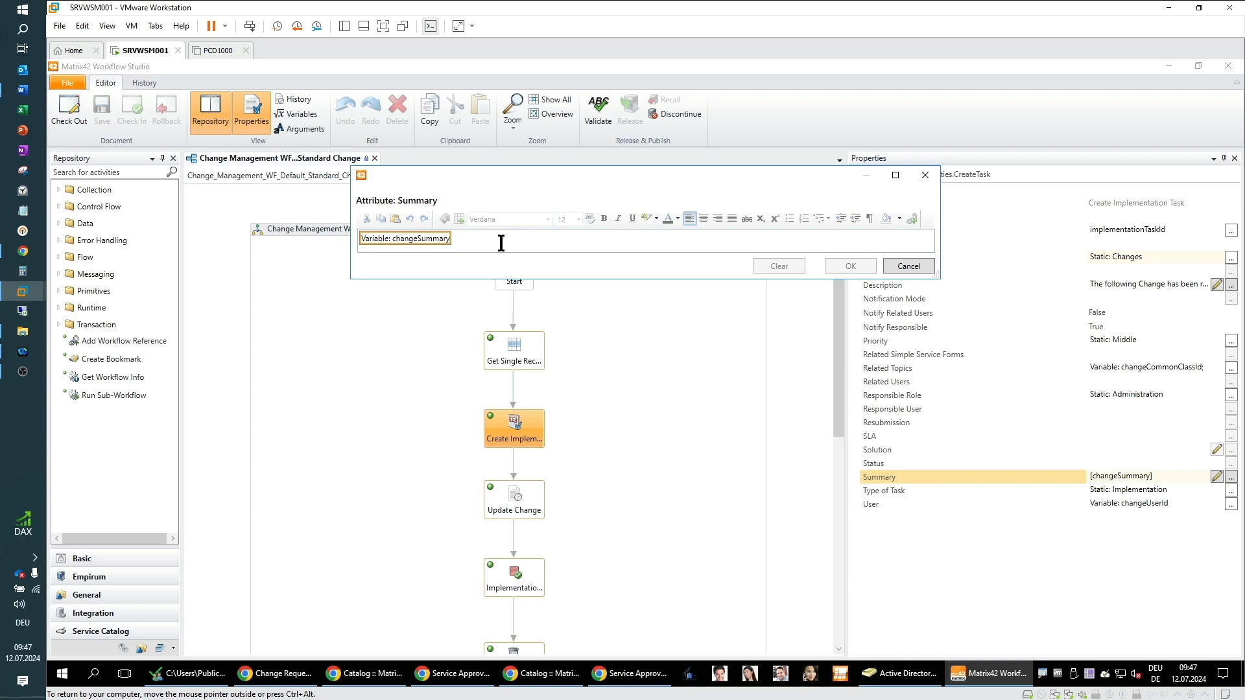
click(908, 266)
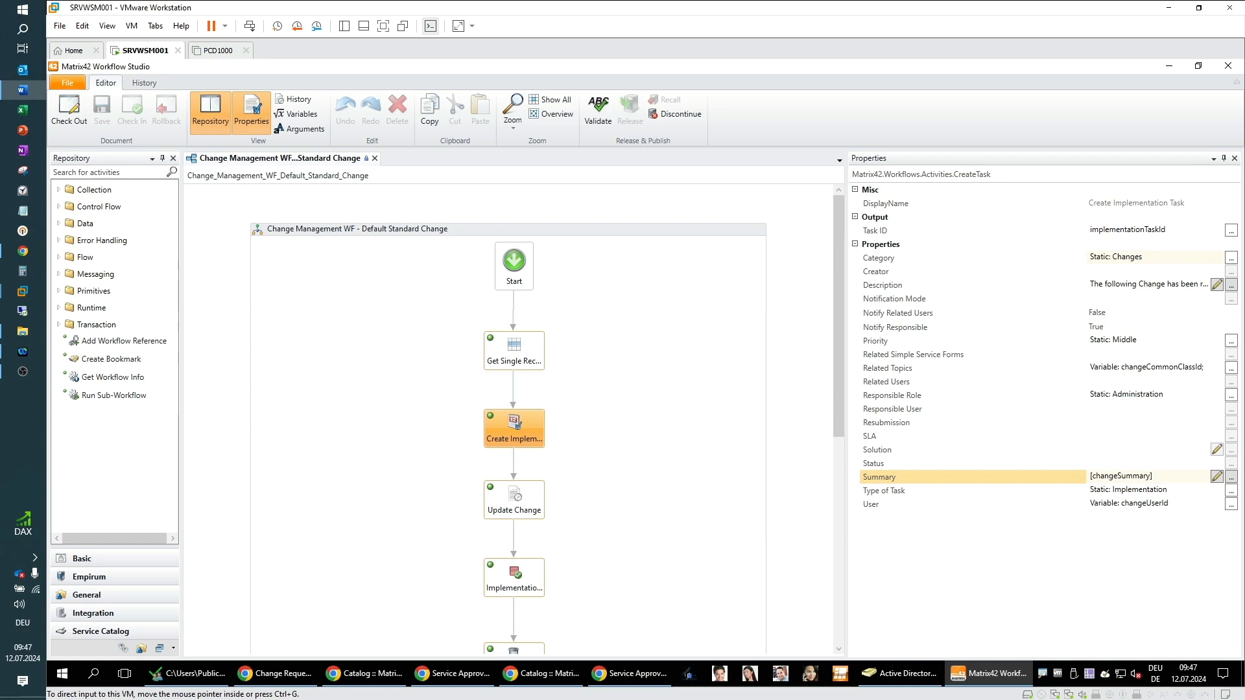
Step: Inspect the properties of the Update Change activity and scroll further down the workflow
click(533, 513)
click(532, 511)
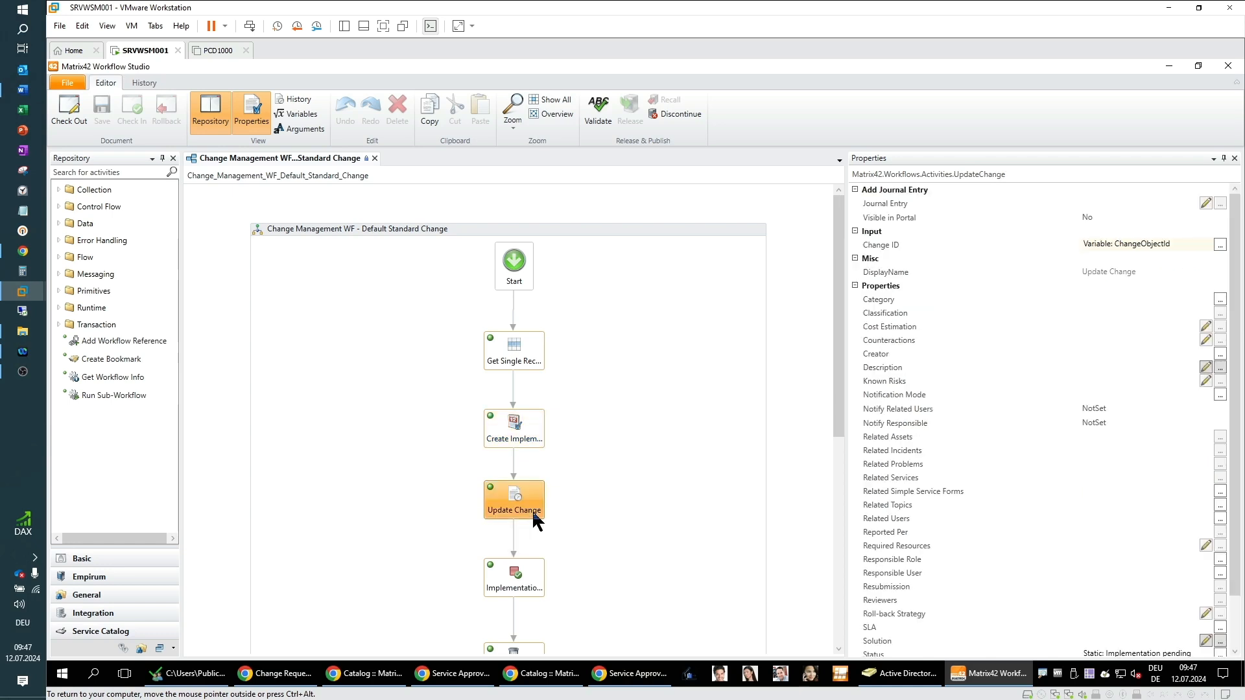
drag(838, 410, 837, 532)
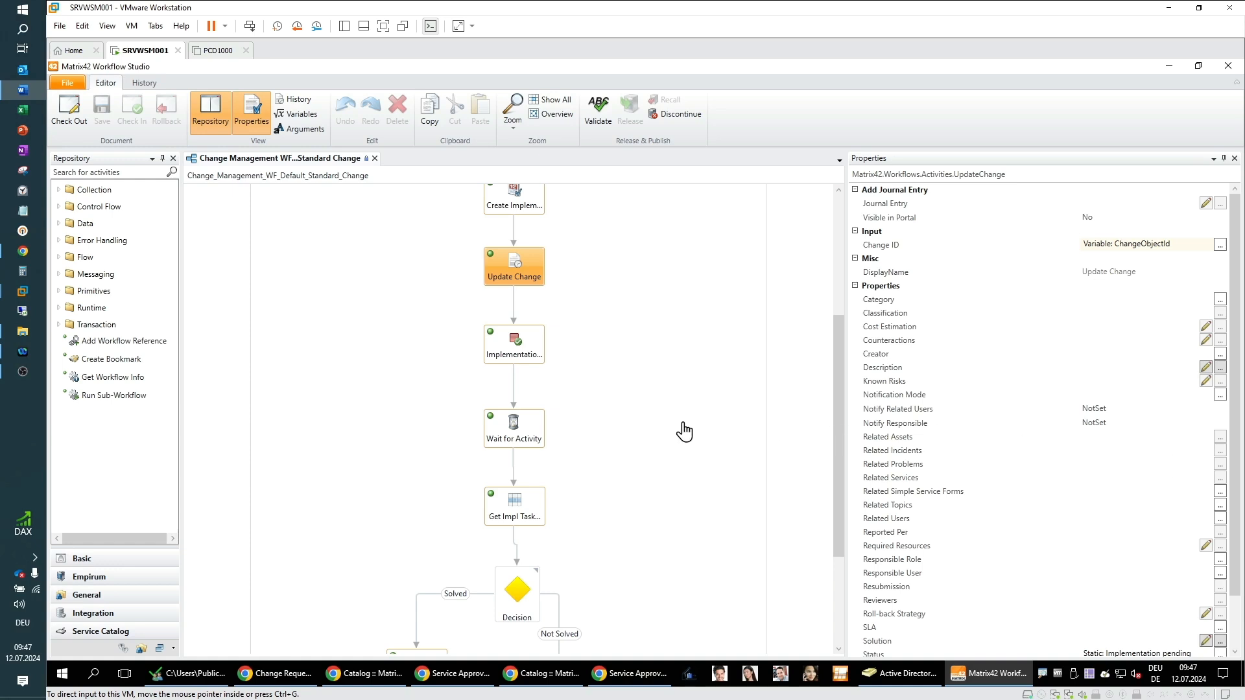
Step: Inspect the properties of the Implementation step and Wait for Activity activities
click(533, 348)
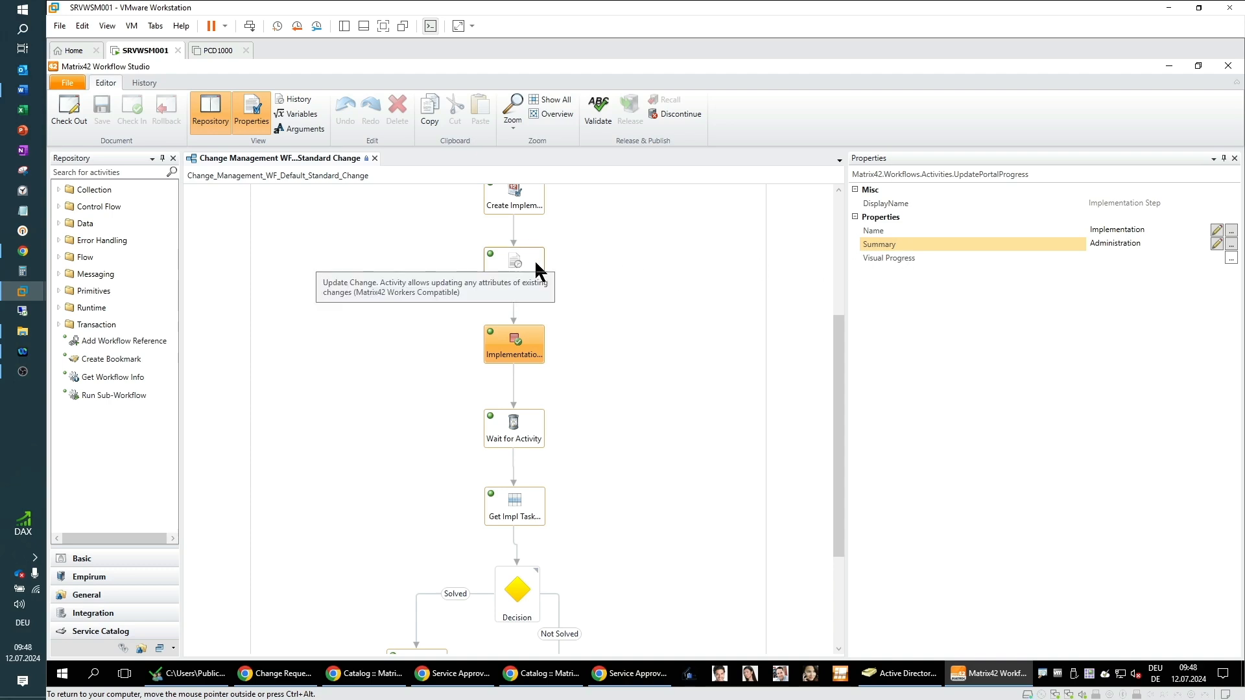
click(653, 340)
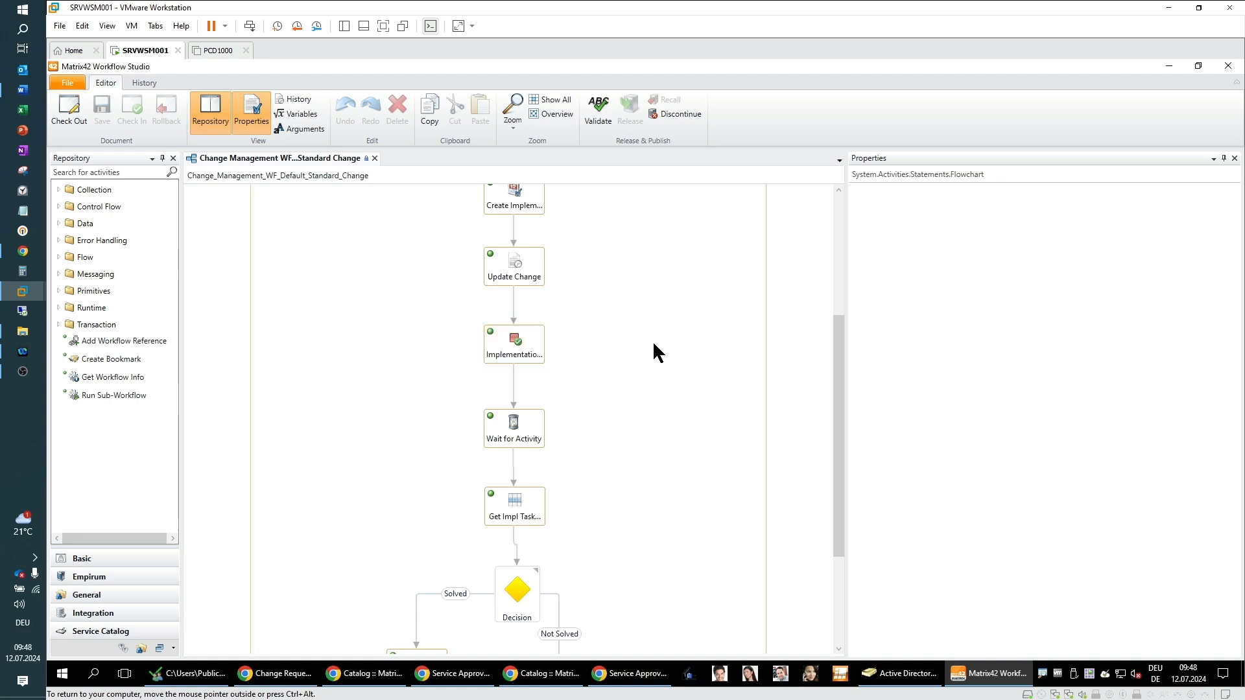
click(533, 438)
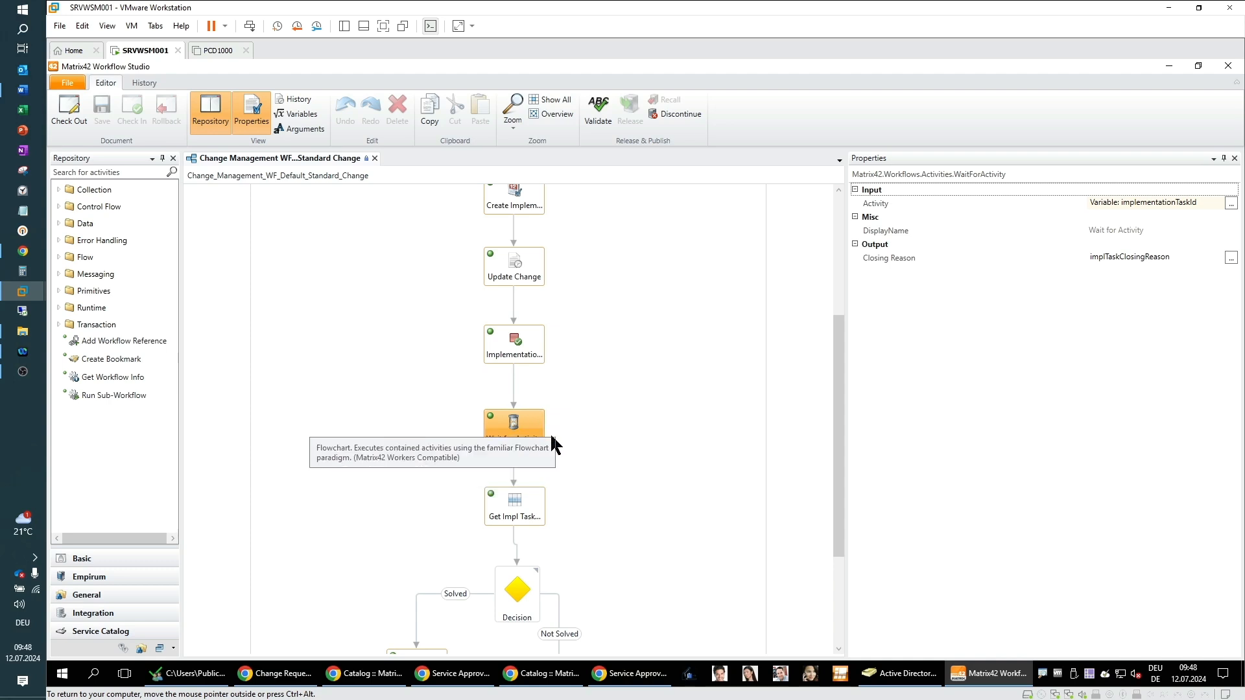
click(643, 425)
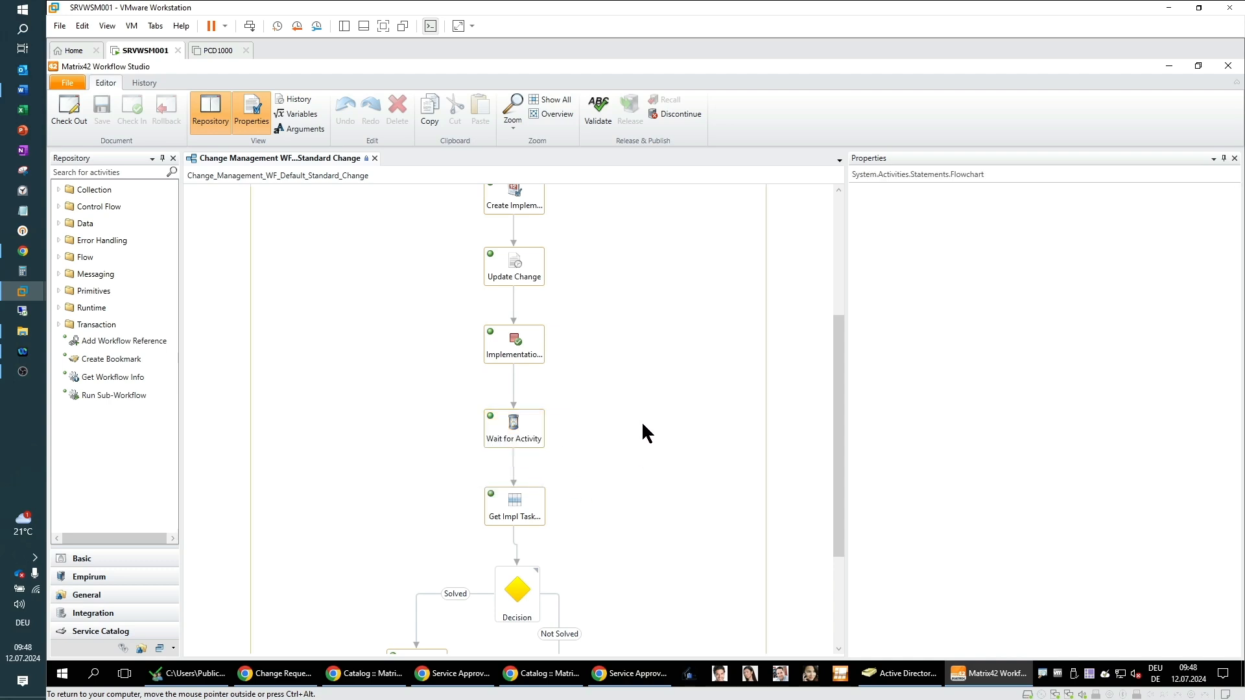
click(508, 444)
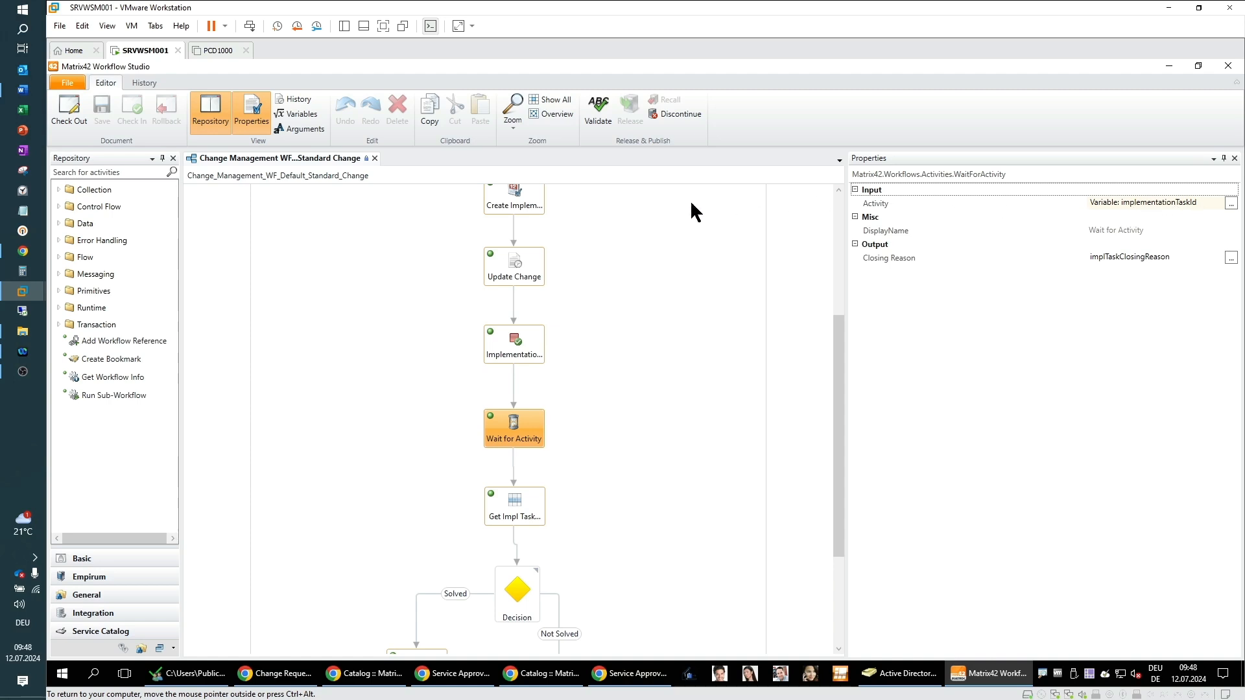
click(533, 206)
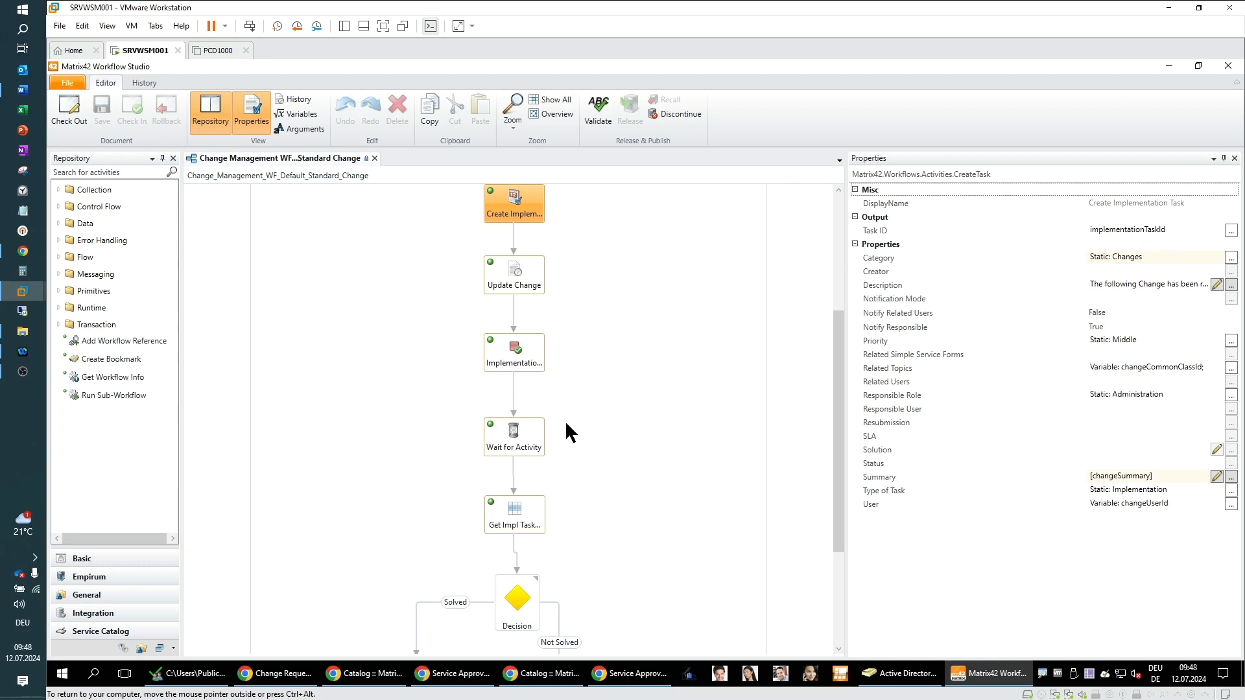
click(528, 448)
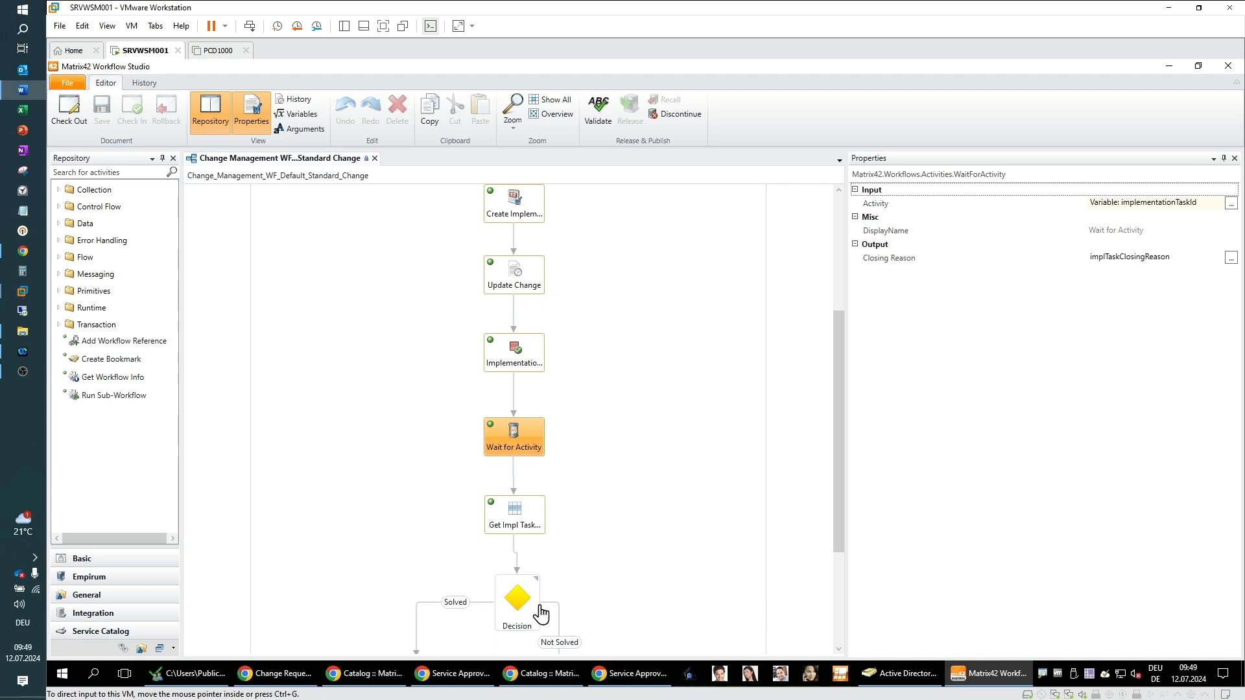
Step: Inspect the properties of the Get Impl Task Data activity
scroll(657, 519, down, 2)
scroll(656, 508, down, 1)
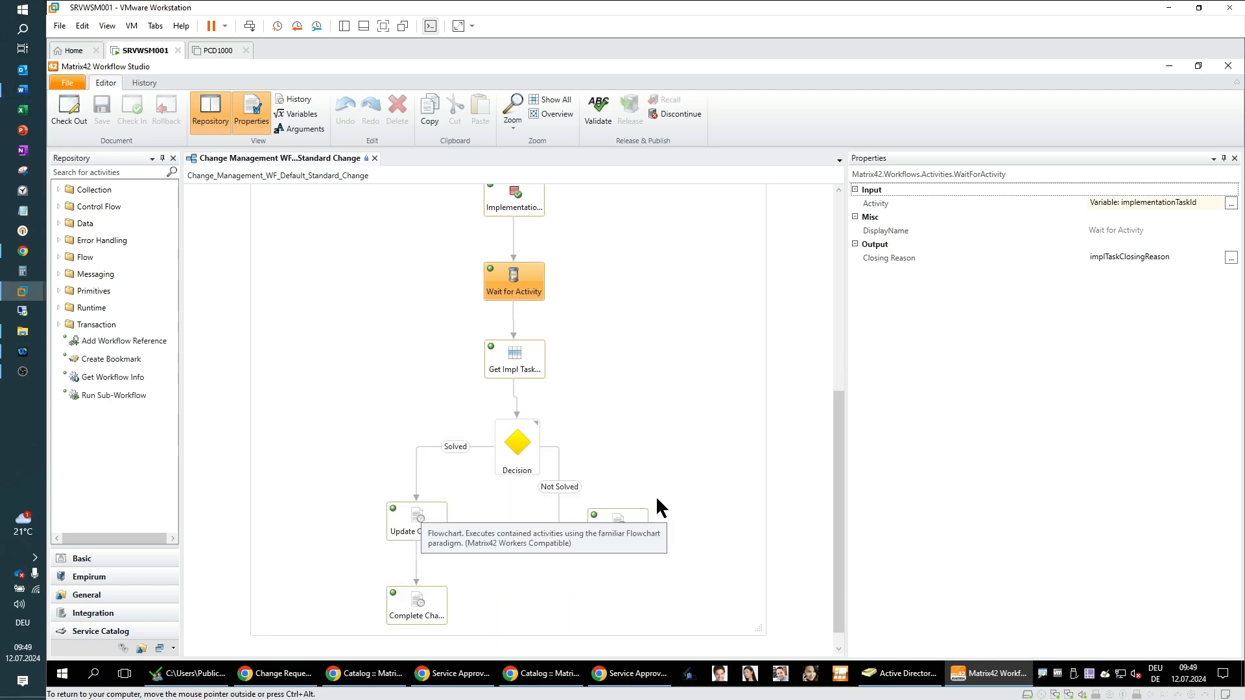
click(516, 366)
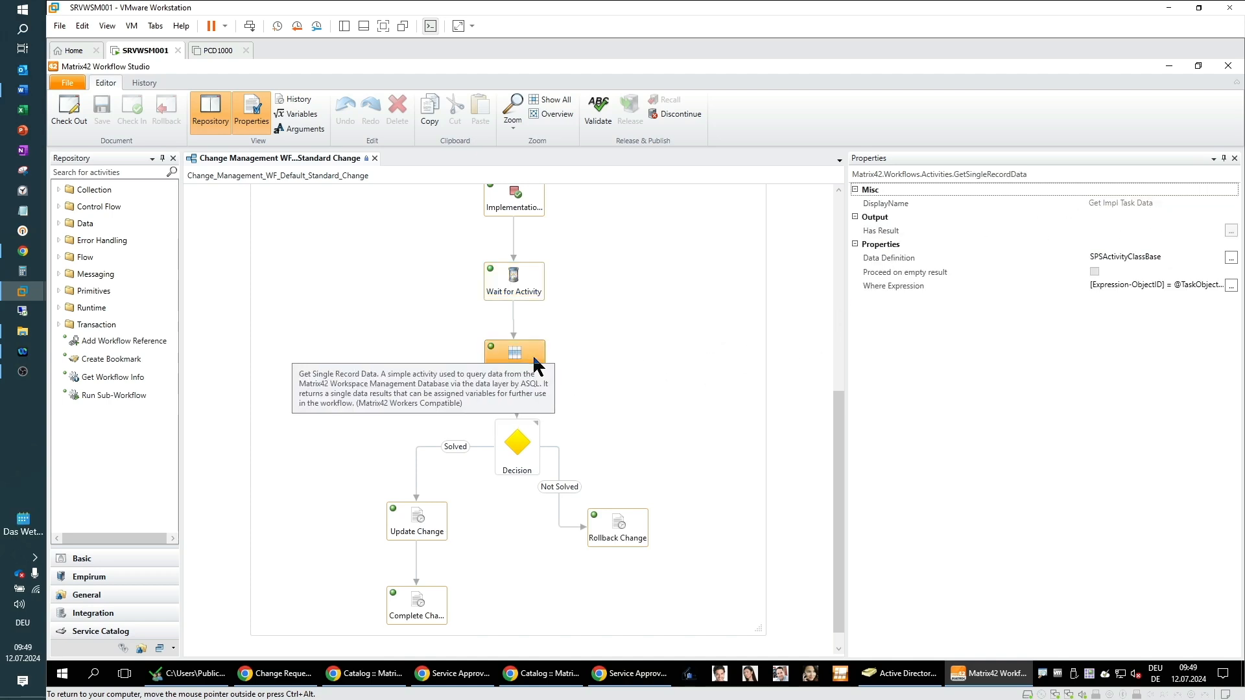
click(702, 360)
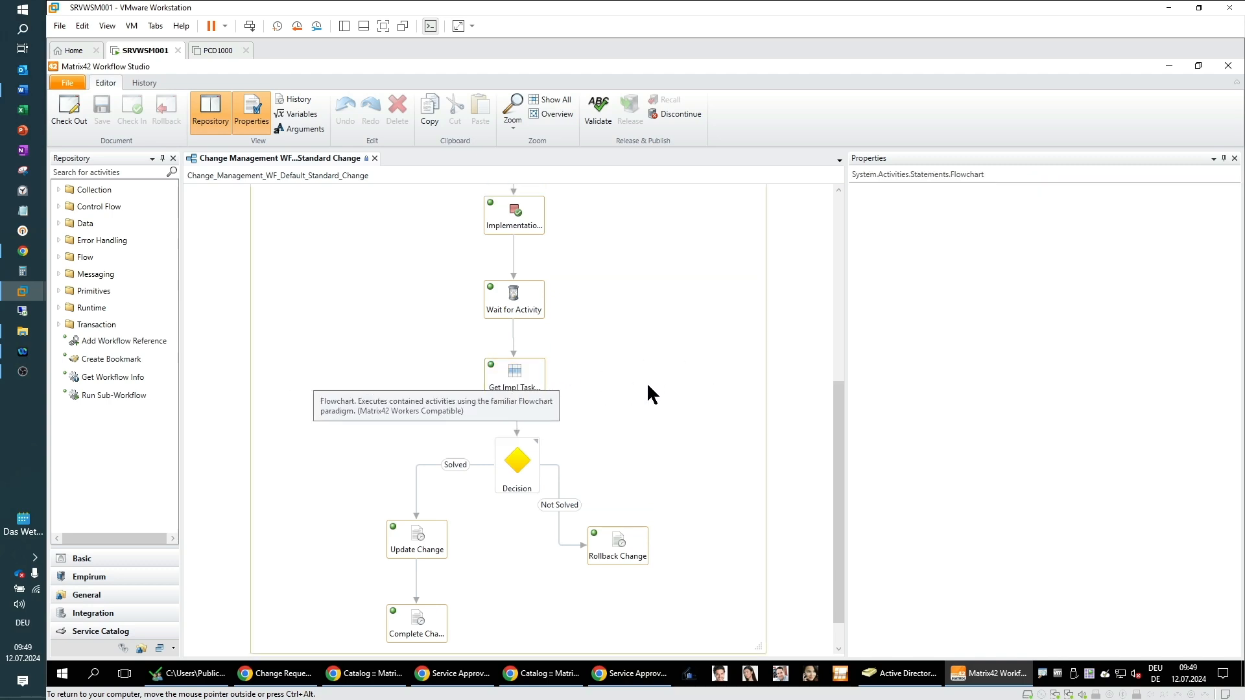
click(535, 381)
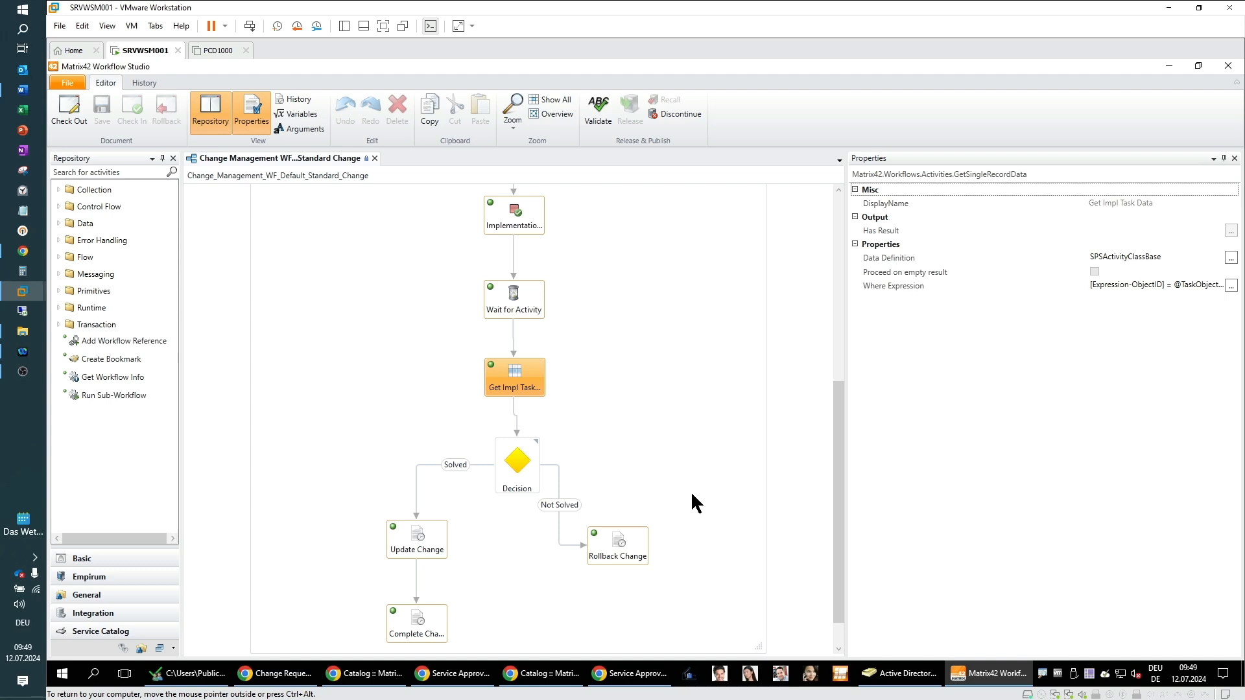
Step: Examine the Decision condition and the Update Change, Complete Change and Rollback Change activities
scroll(692, 494, down, 1)
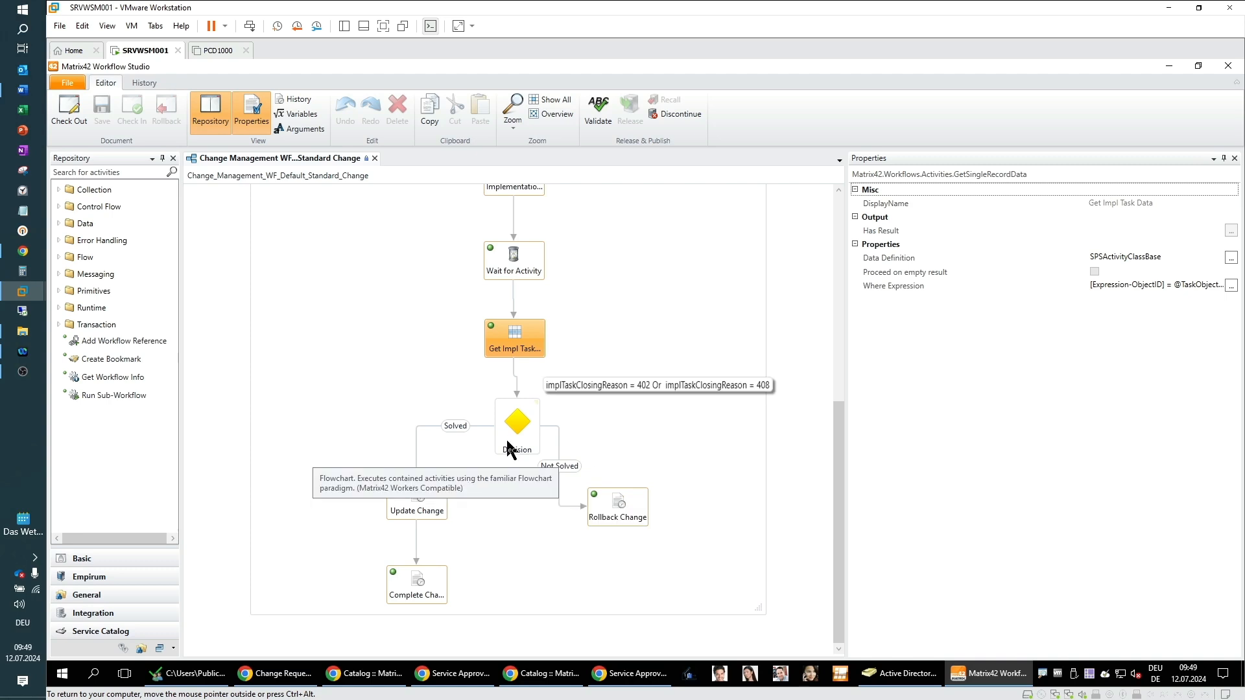
click(508, 564)
scroll(507, 564, up, 1)
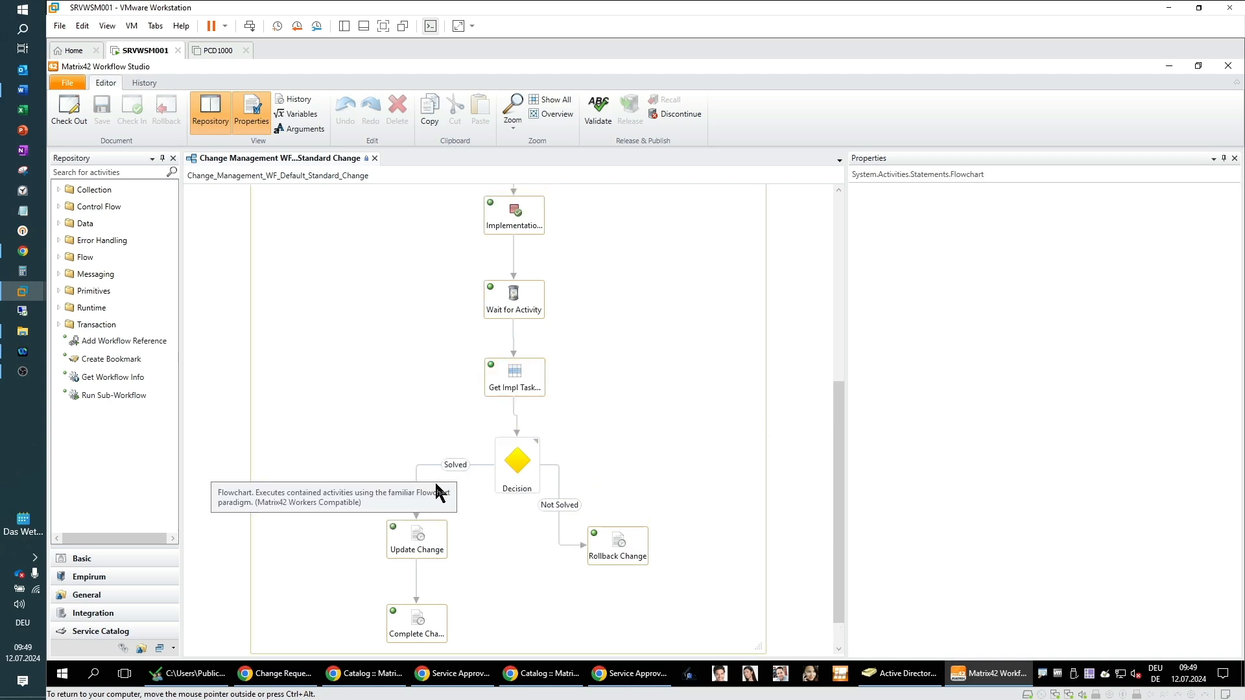
click(439, 533)
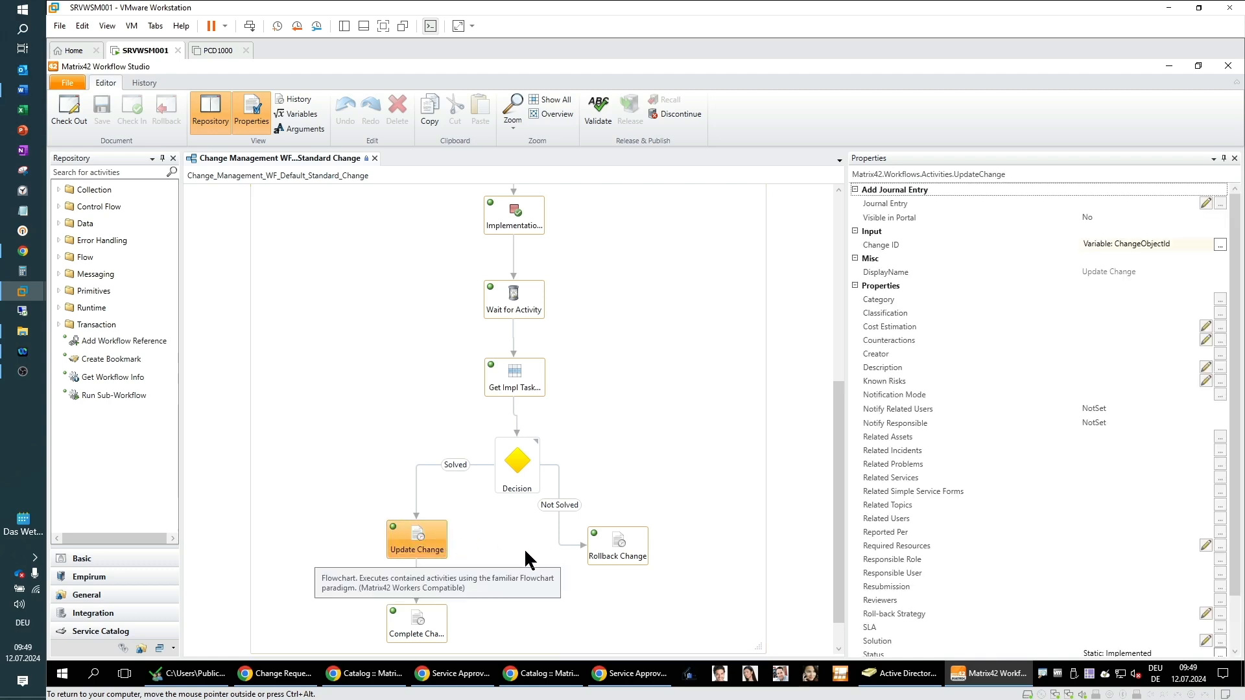
click(435, 616)
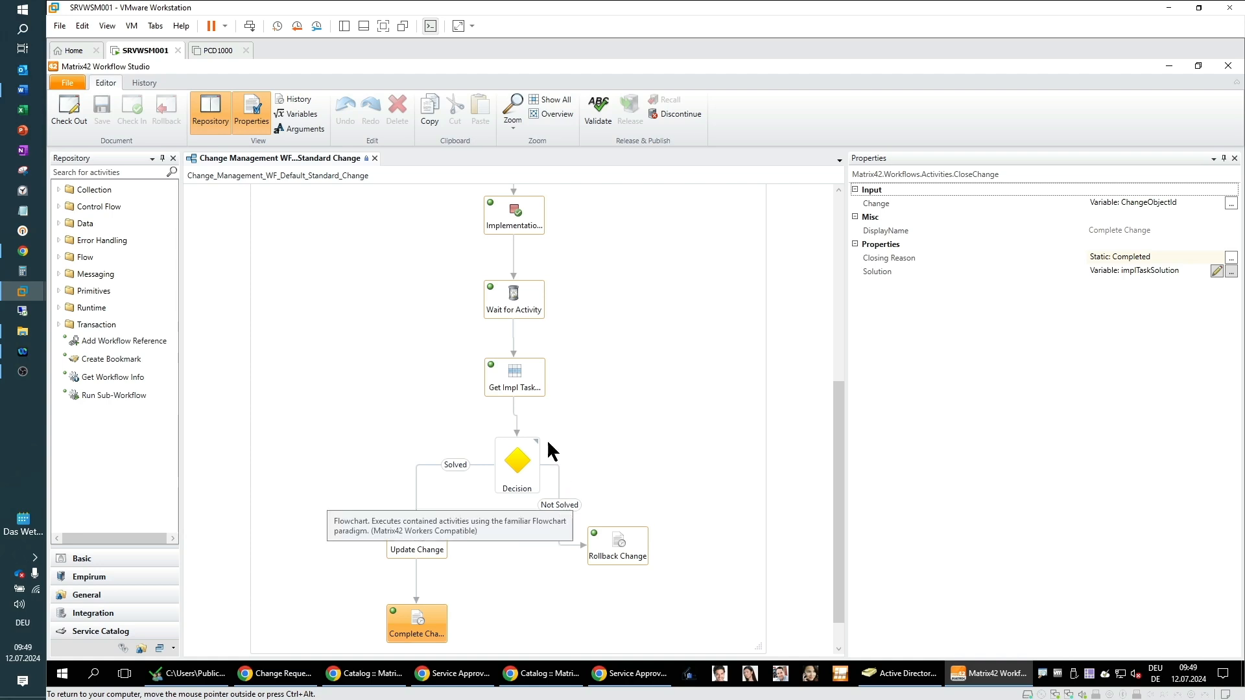
click(632, 554)
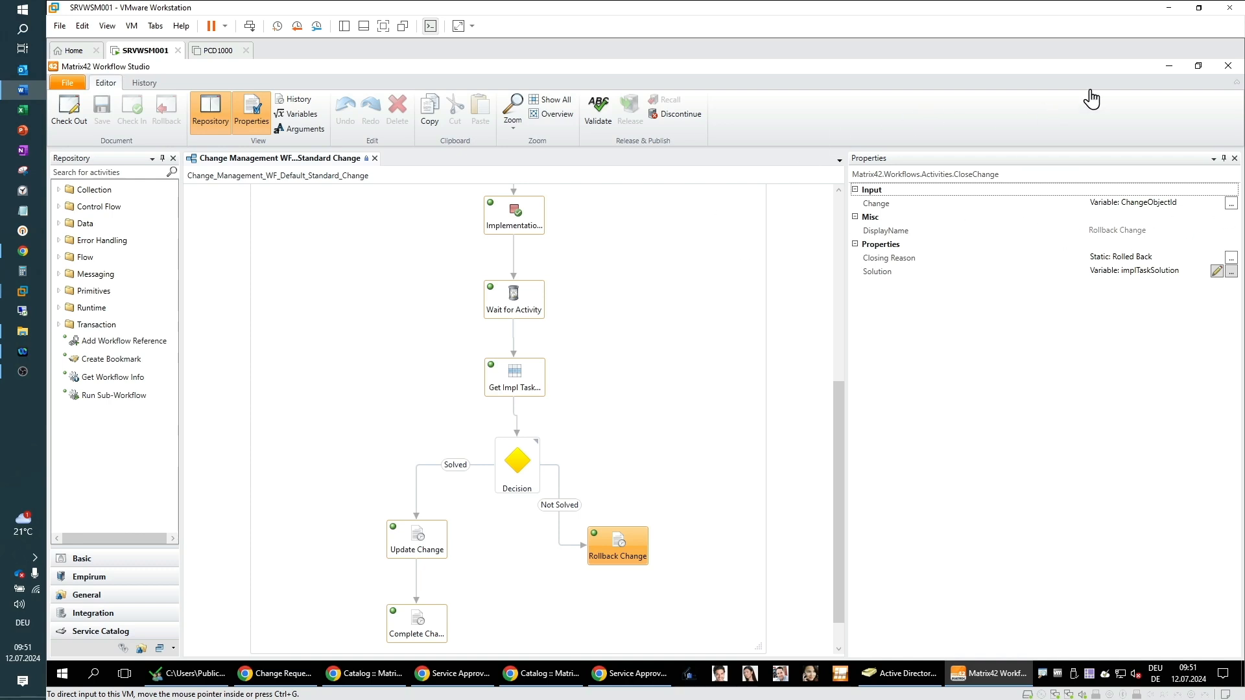
Step: Switch to the browser's Workflow Studio page and open the Compliance Rules administration list
click(1173, 62)
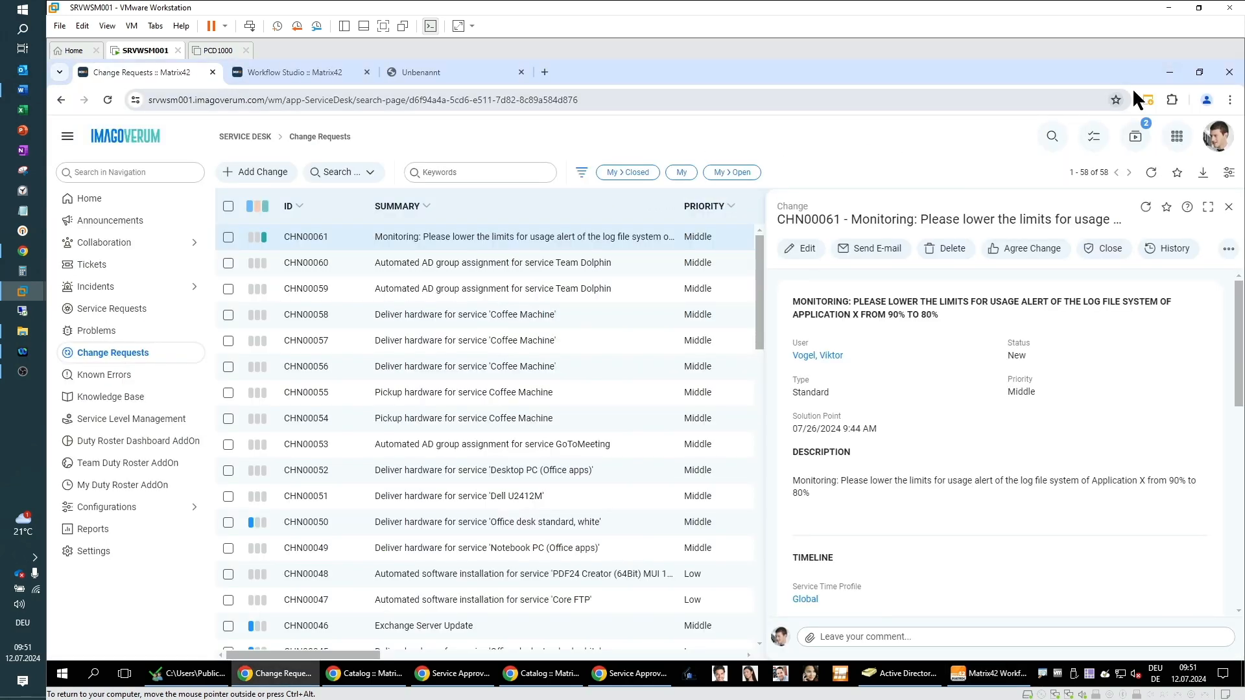
click(305, 74)
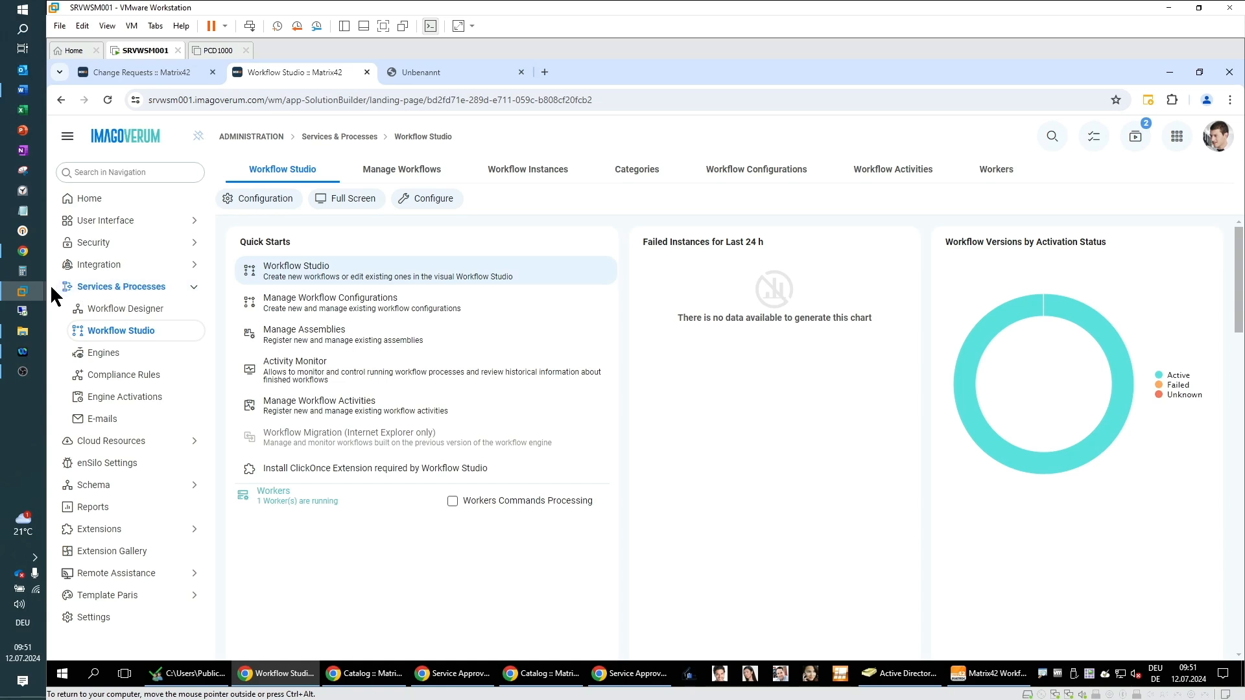
click(118, 382)
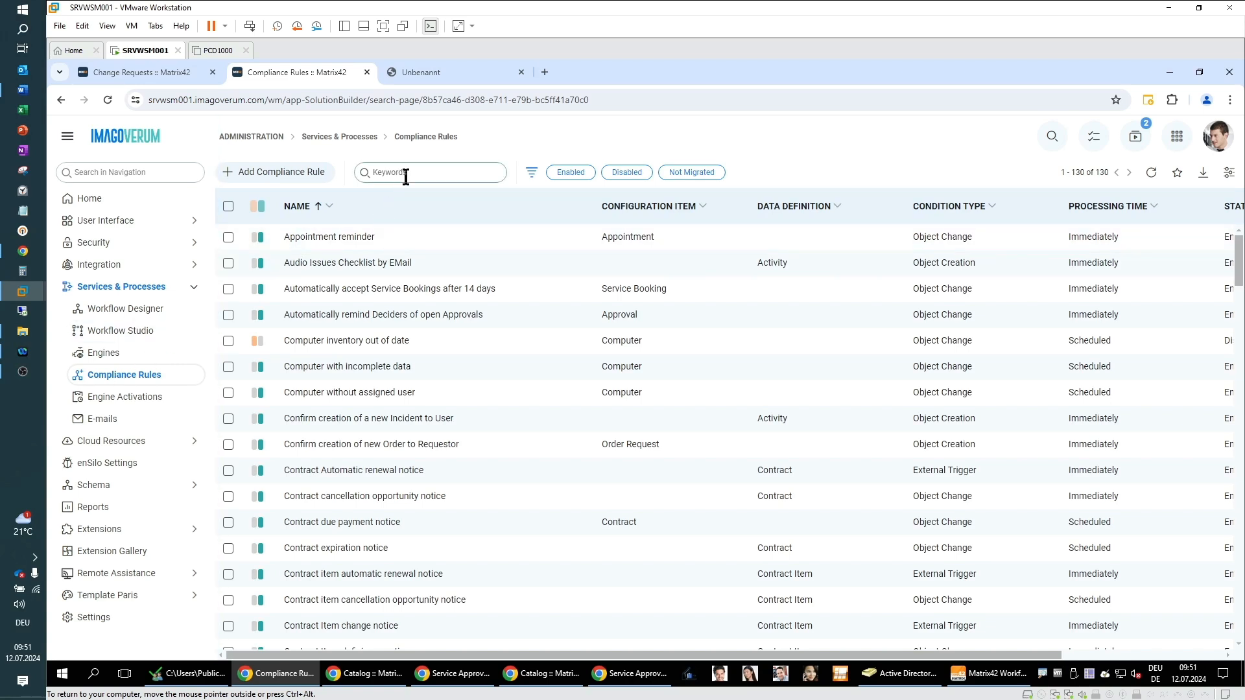
Step: Search the compliance rules for "monitor" and open the Monitor computer status rule
click(398, 174)
text(monitor)
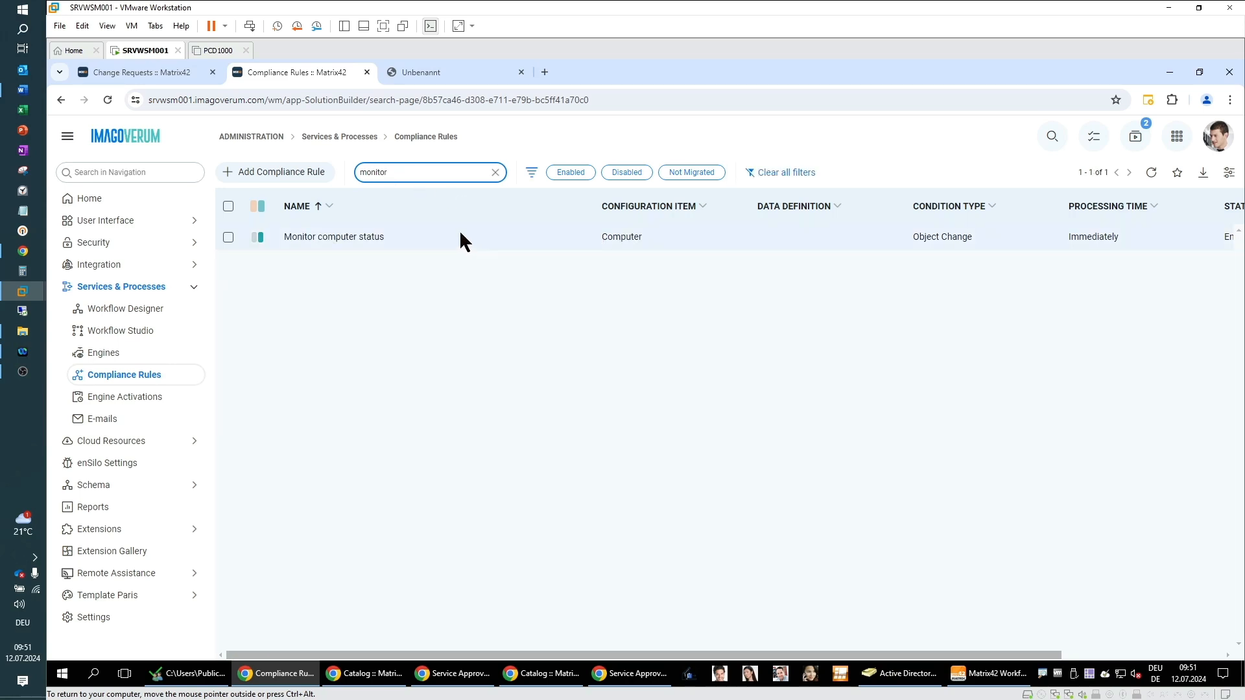
click(461, 234)
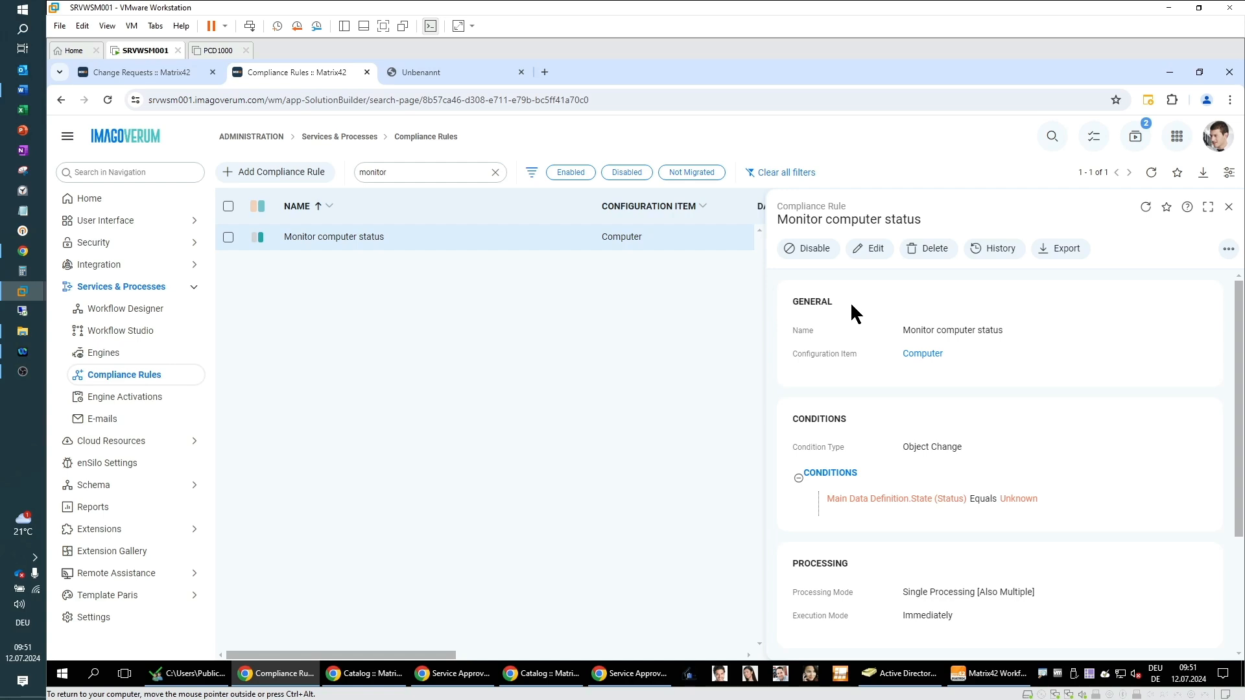
Step: Review the rule's configuration item, conditions, processing and subsequent activities, then open the rule for editing
drag(794, 354, 1022, 355)
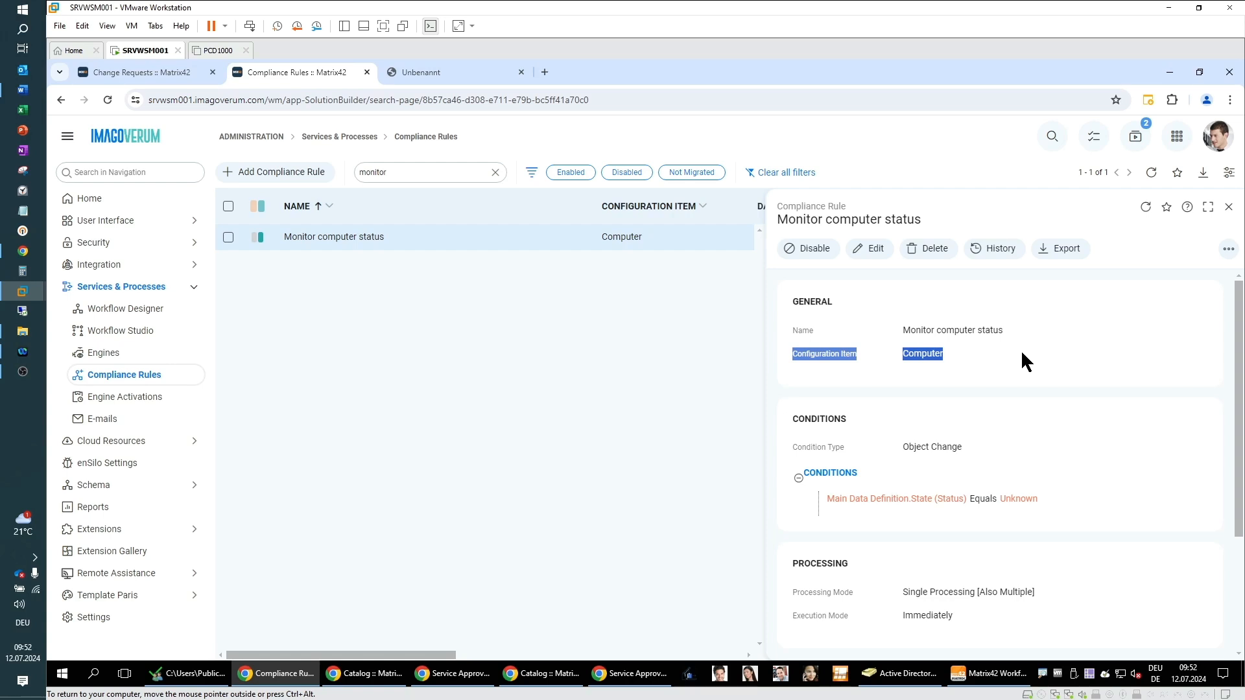
click(1022, 354)
scroll(1025, 358, down, 2)
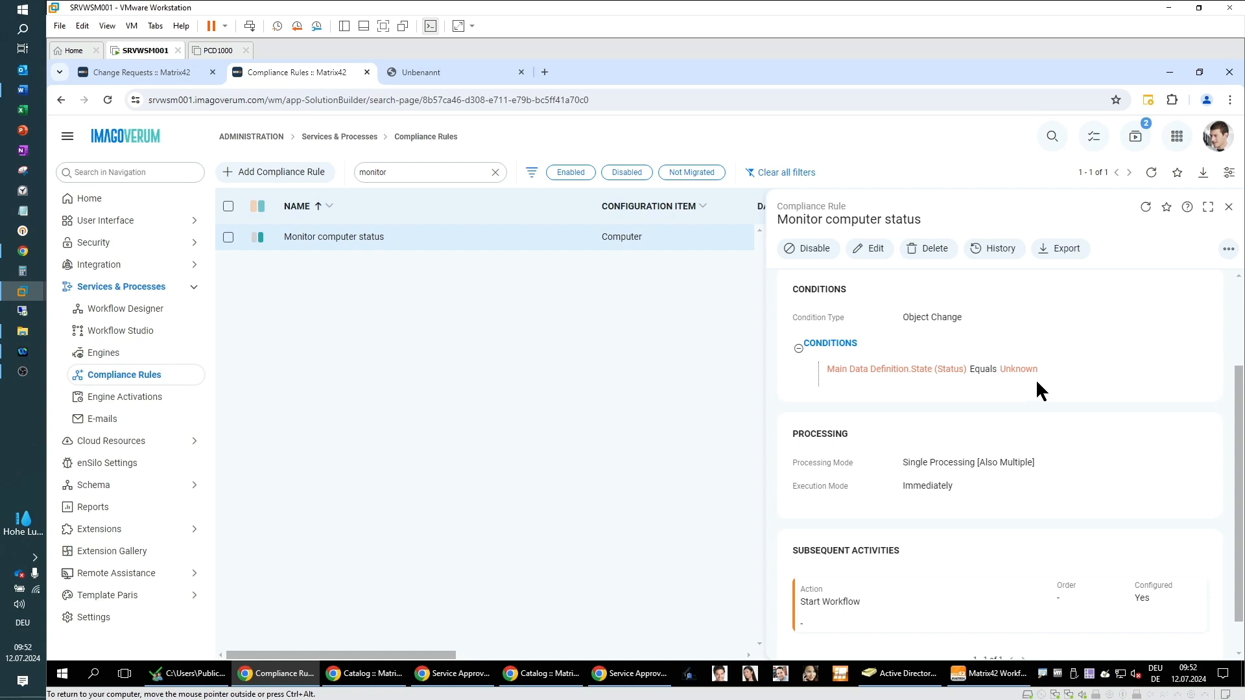
scroll(1040, 391, down, 1)
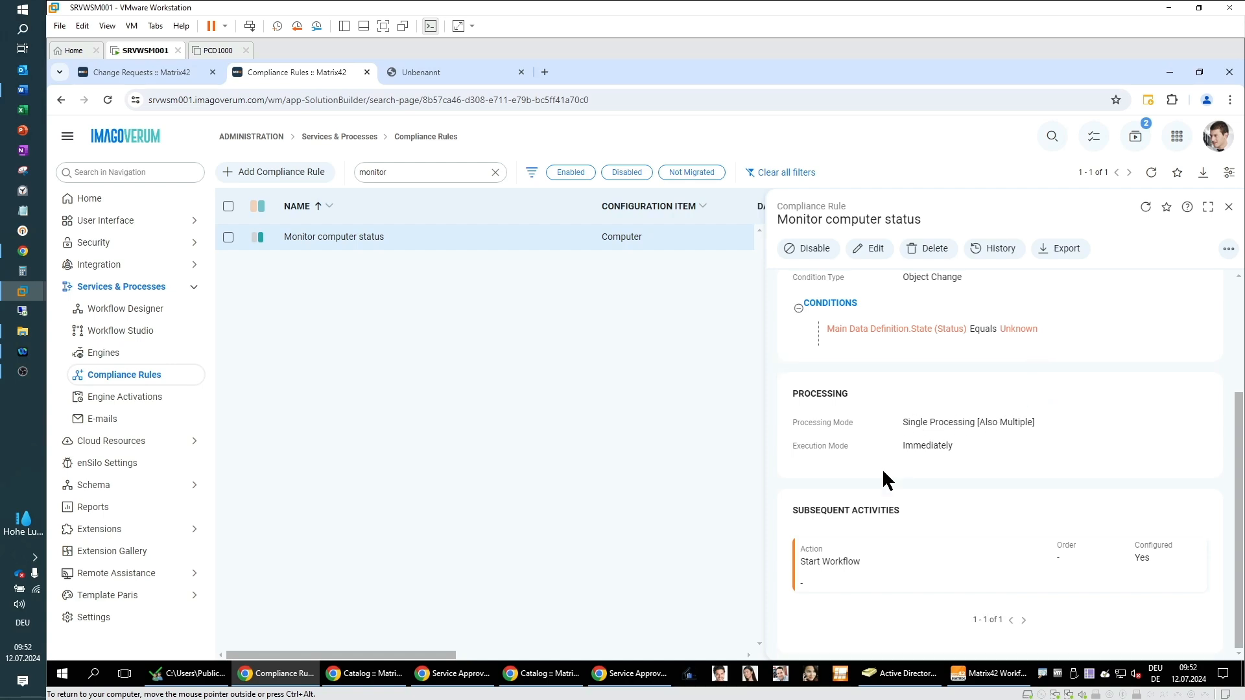
drag(792, 511, 940, 506)
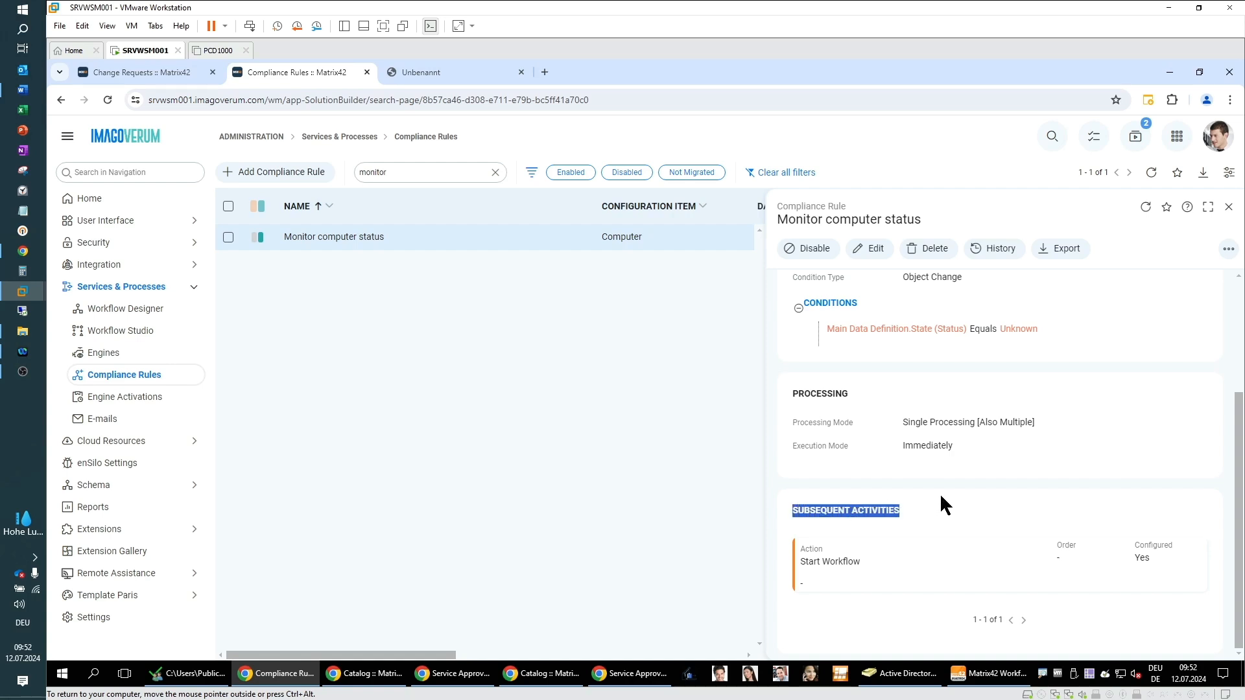
click(947, 513)
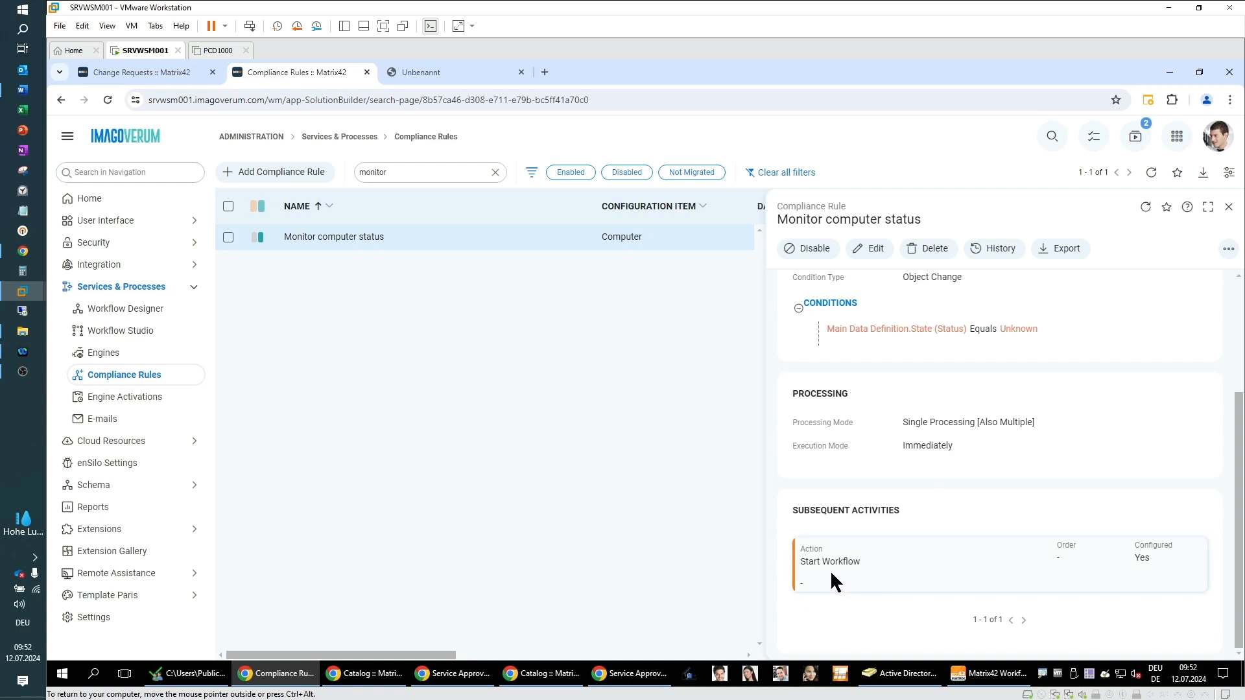
scroll(896, 559, up, 3)
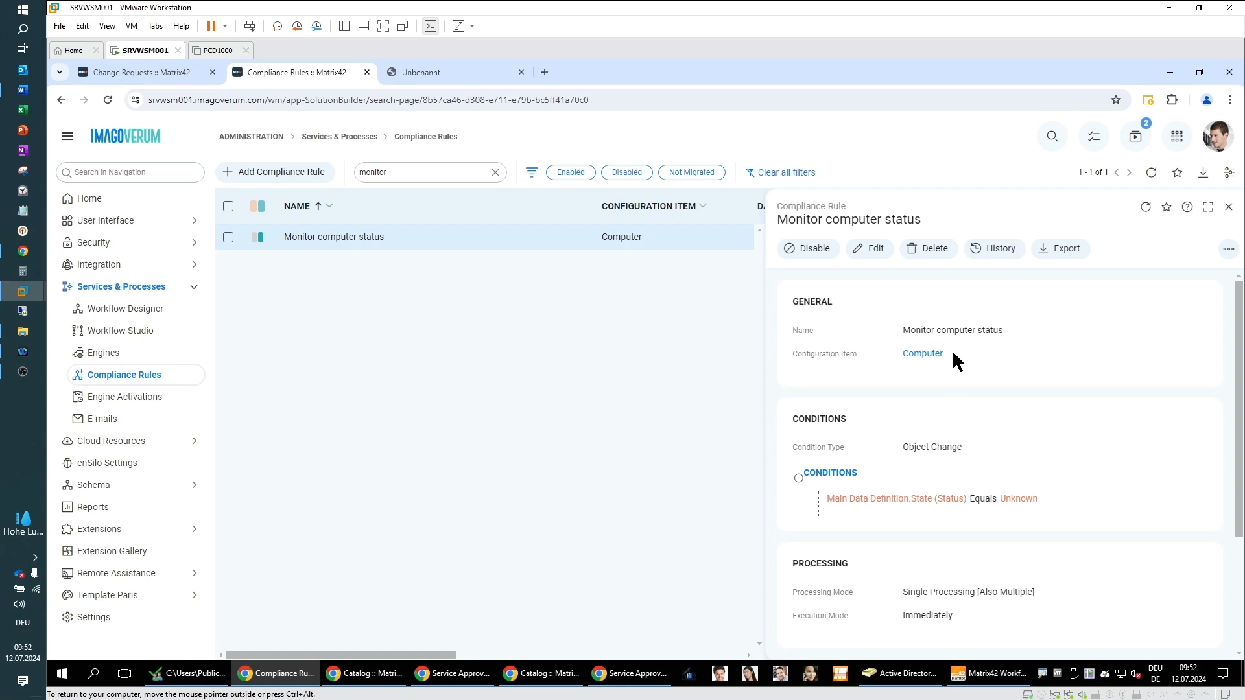
scroll(1002, 389, down, 2)
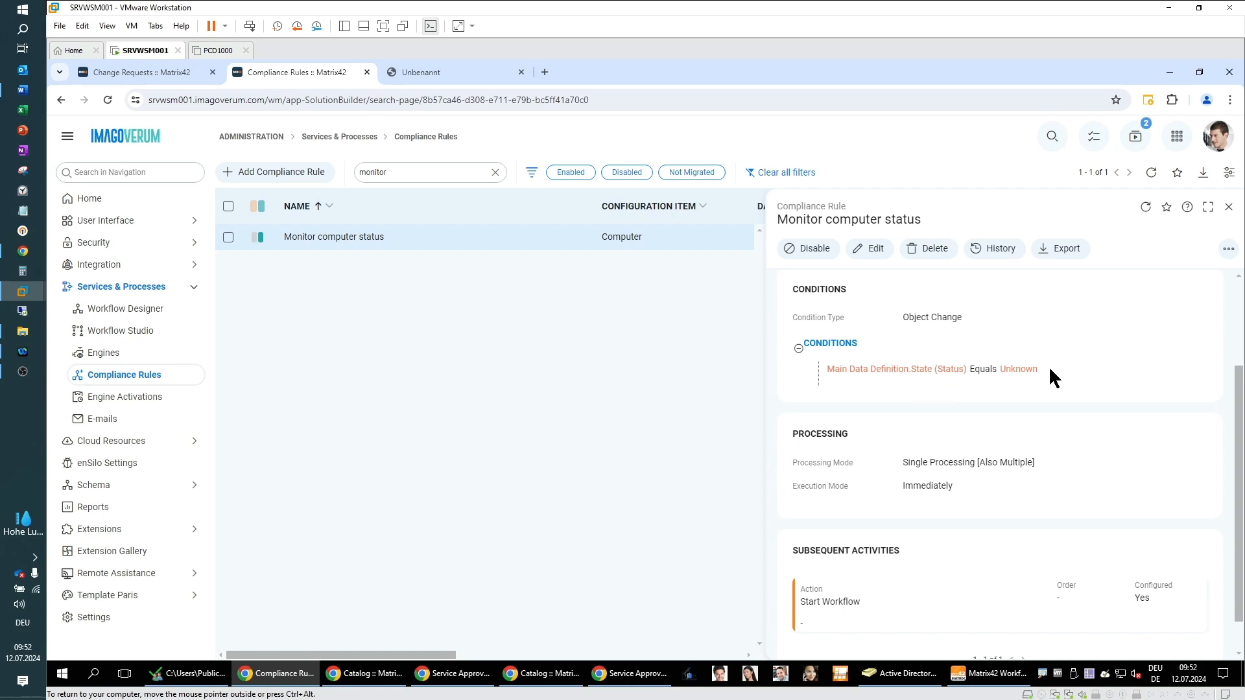
scroll(1012, 415, down, 1)
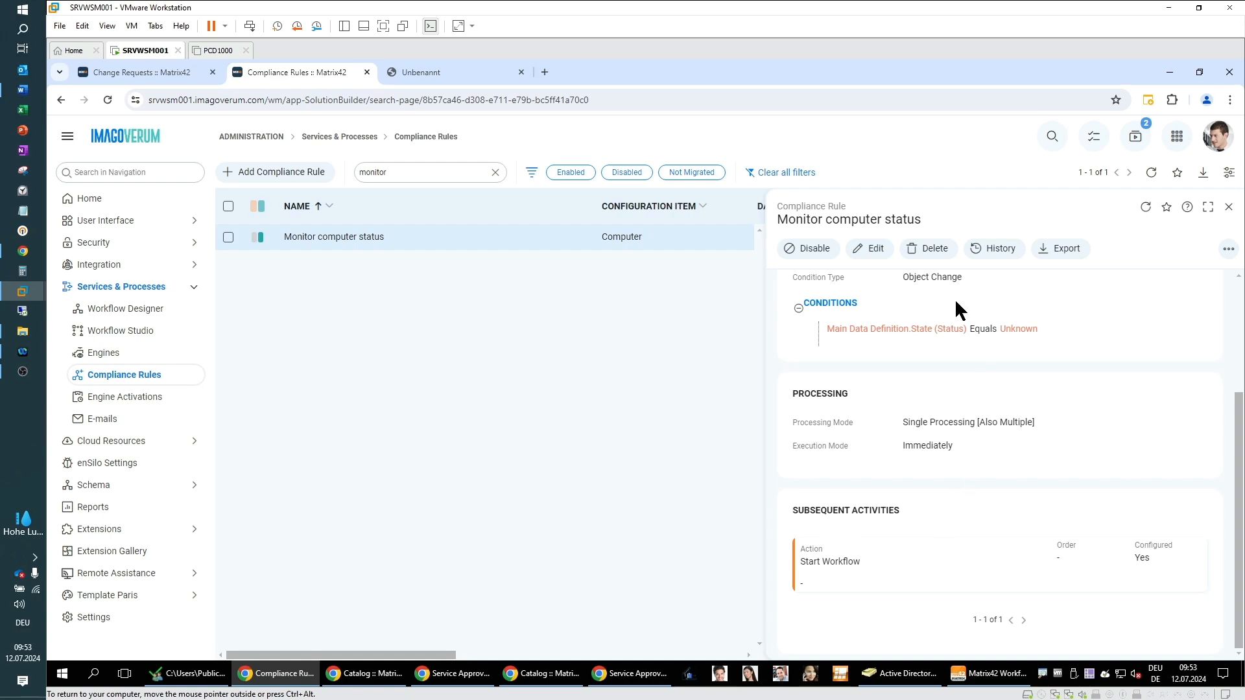
click(862, 251)
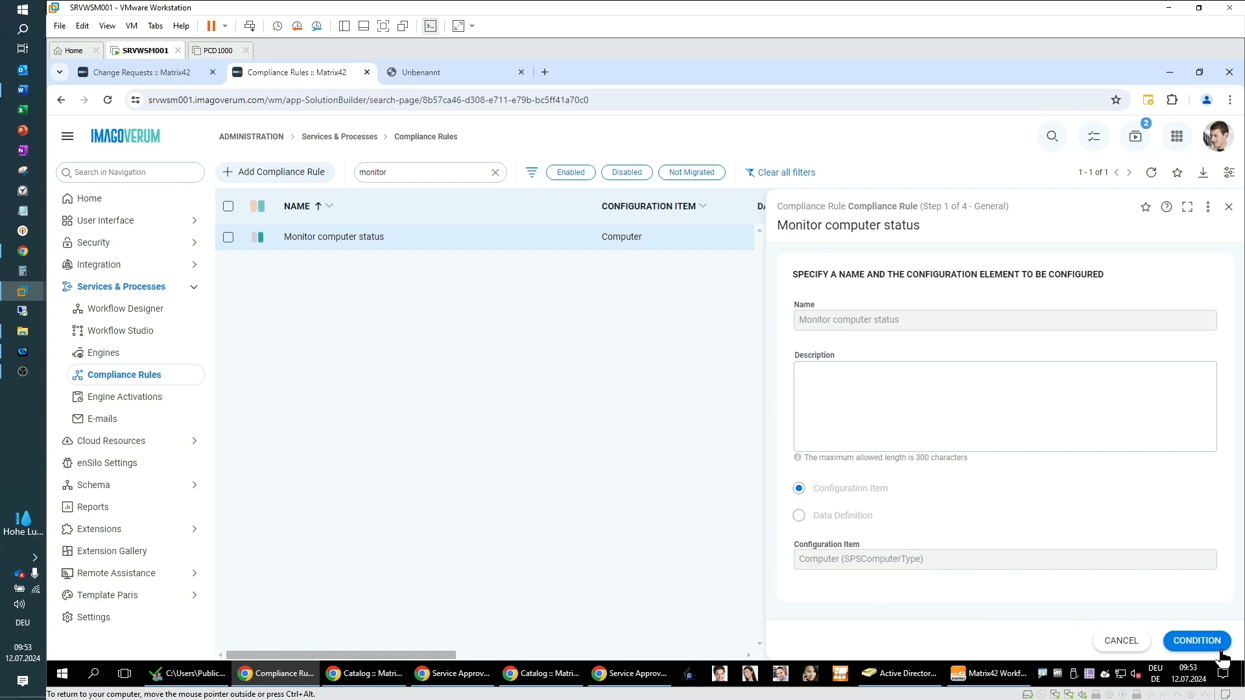
Step: Step through the rule's condition, processing and action pages to see which workflow its Start Workflow action launches
click(1203, 642)
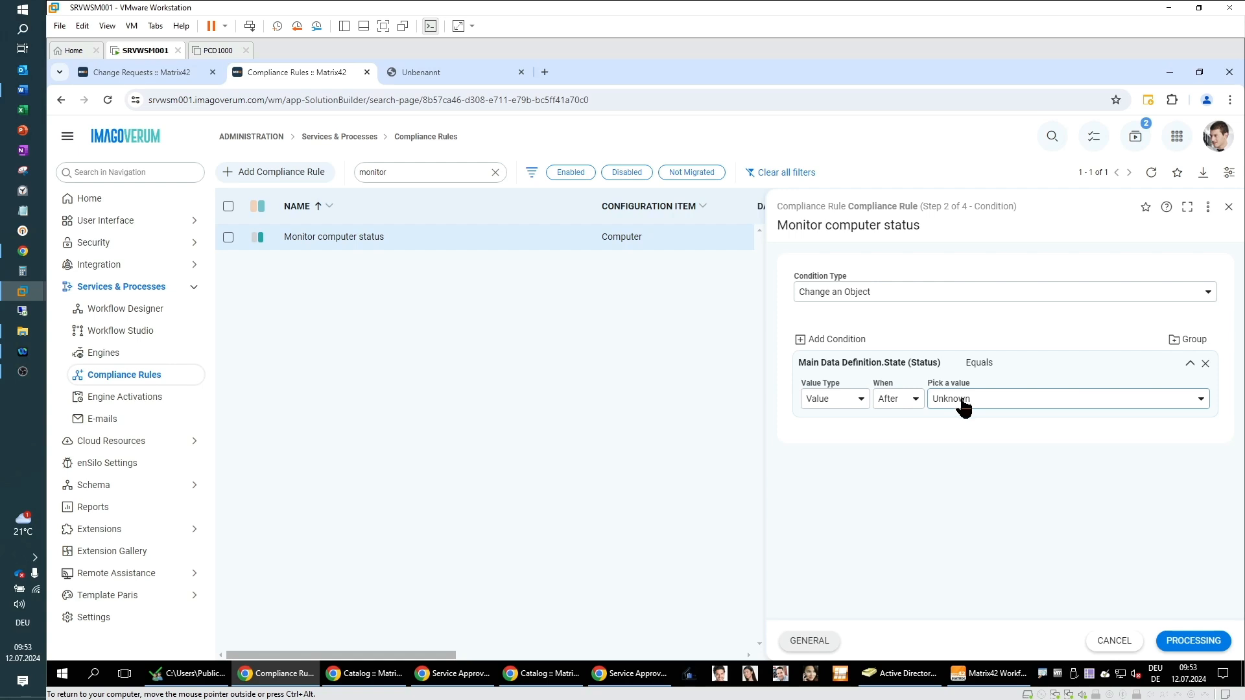
click(1185, 646)
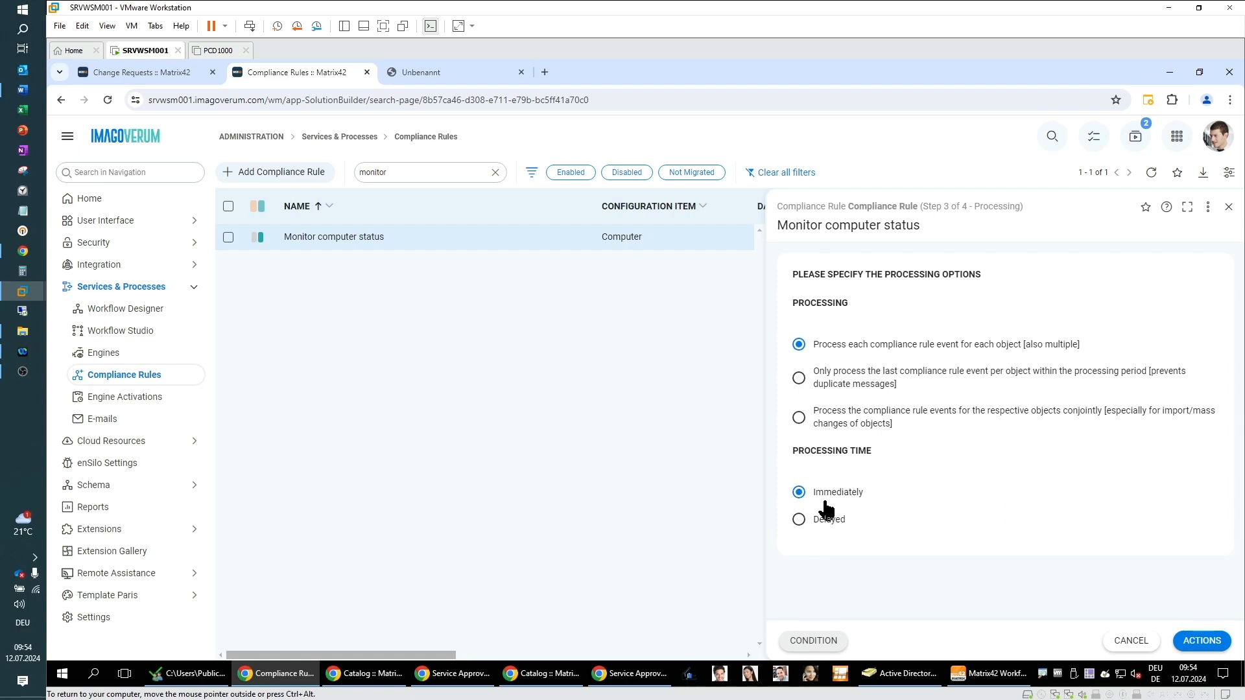
click(1203, 643)
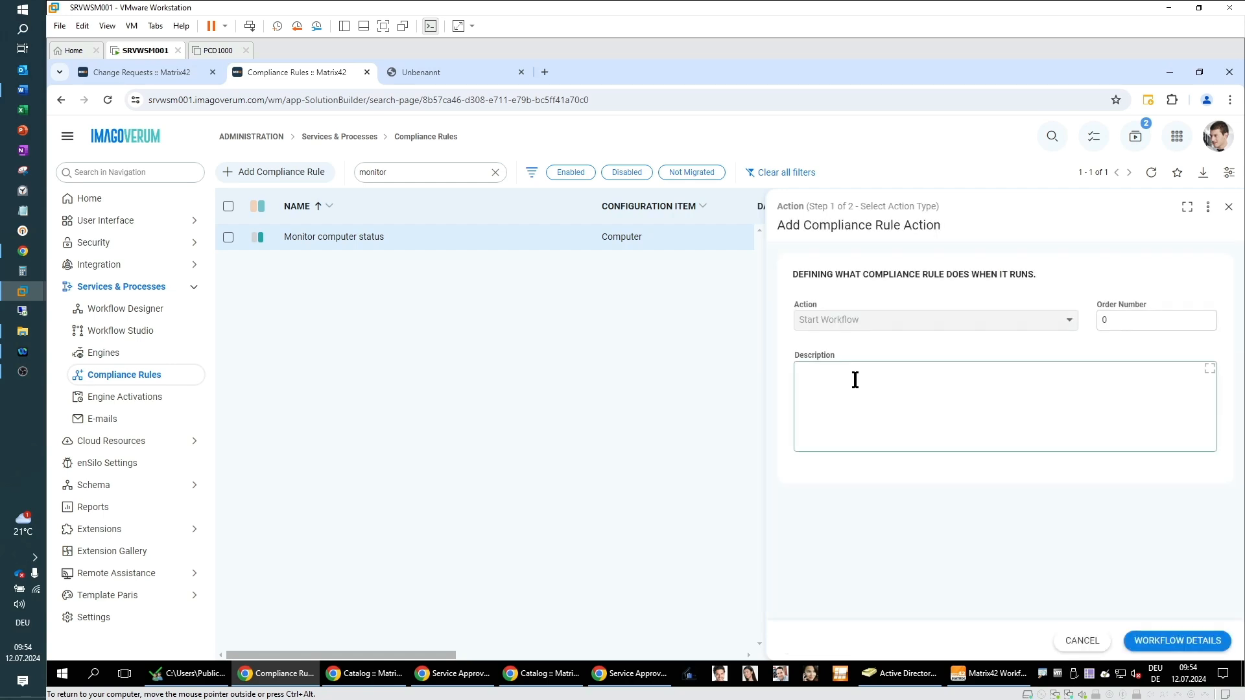
click(1179, 641)
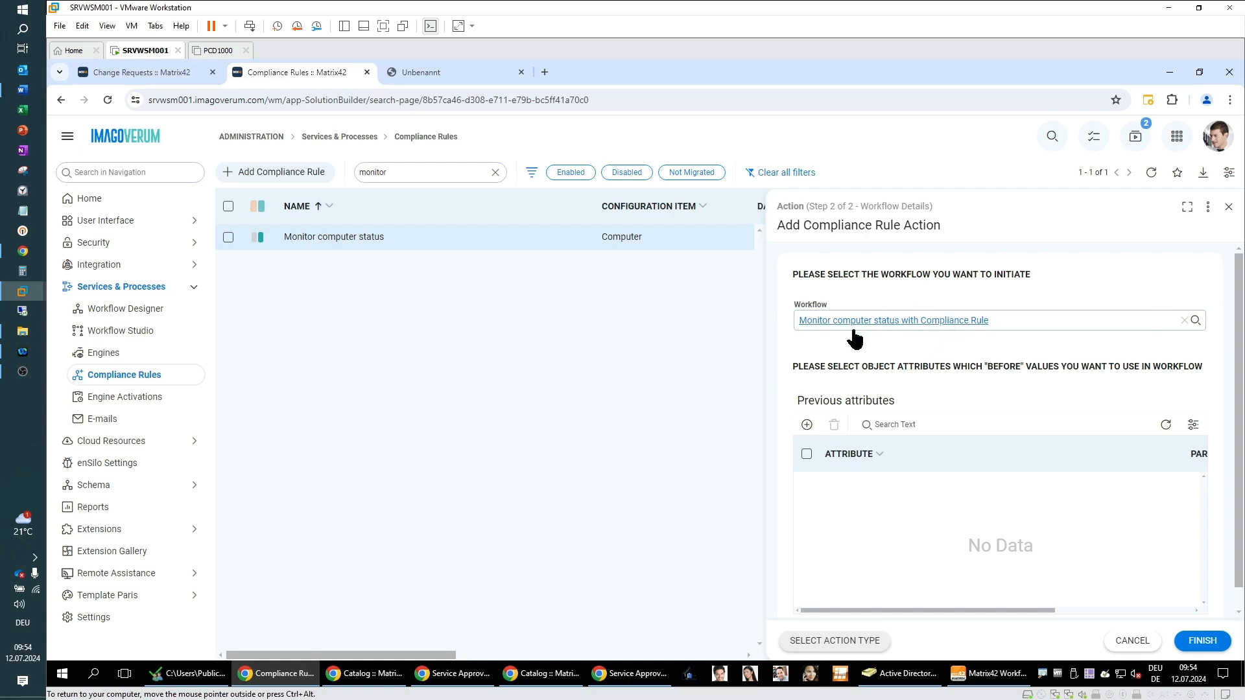
Step: Back in Workflow Studio, close the Change Management workflow and open the Monitor computer status with Compliance Rule workflow
click(981, 675)
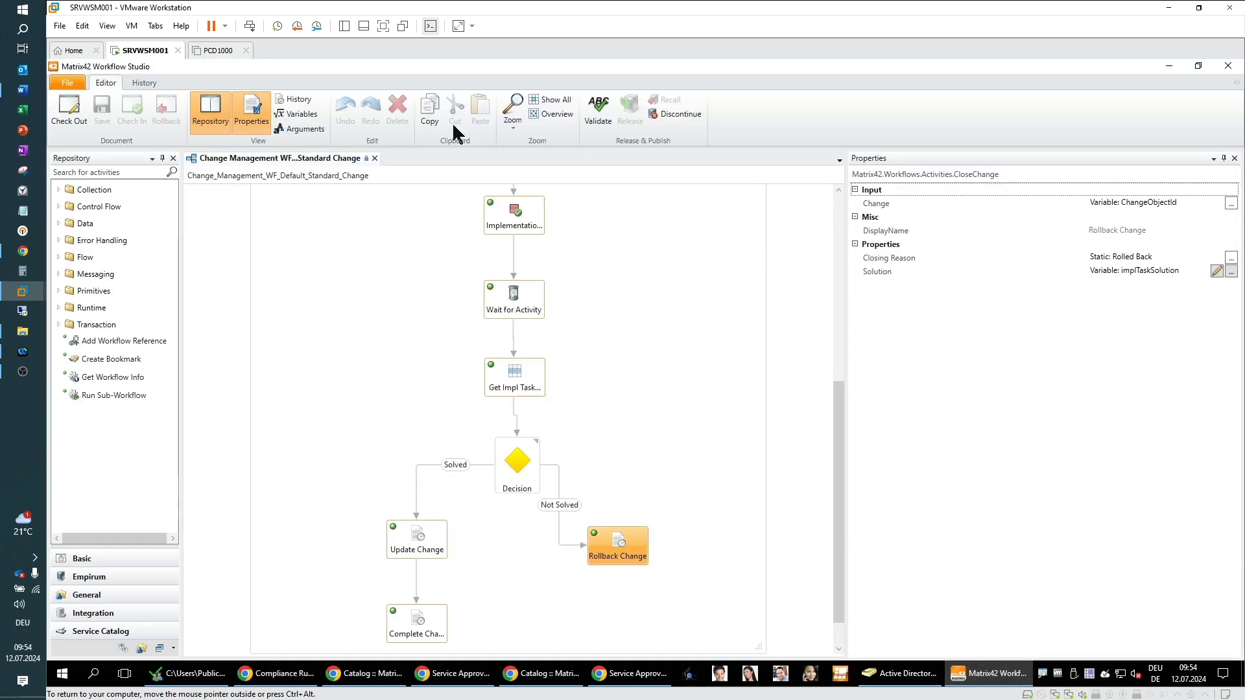
click(375, 158)
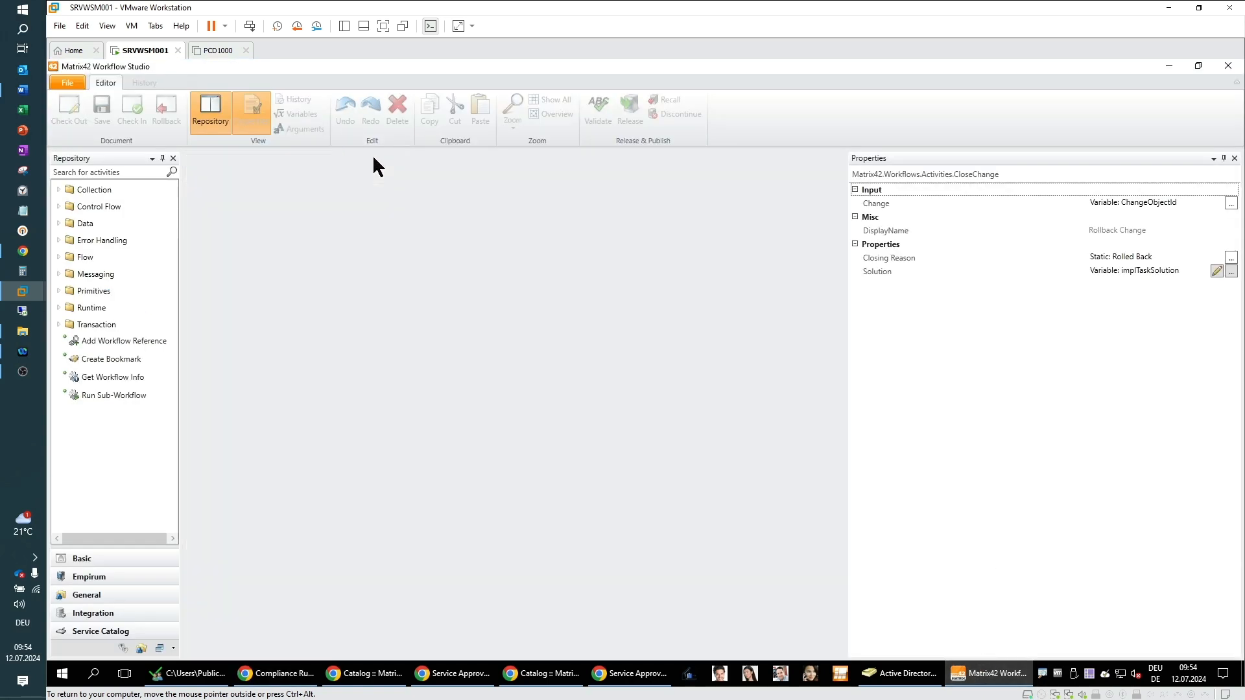
click(68, 83)
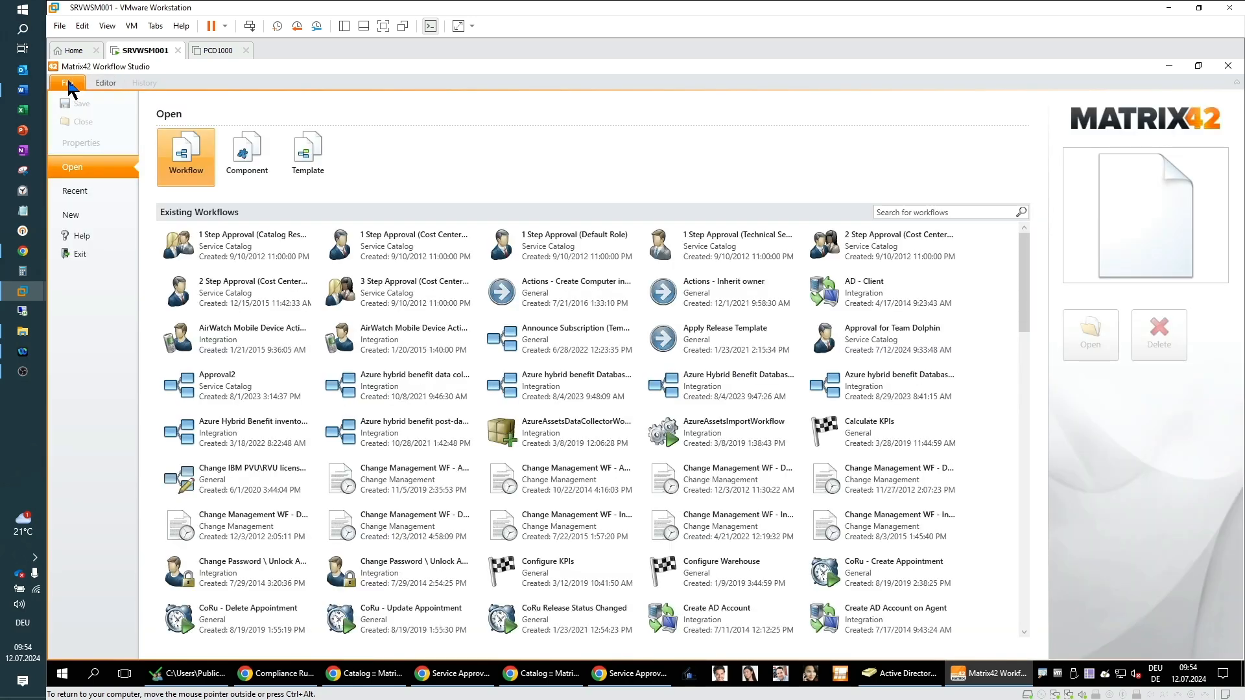
click(893, 205)
text(monitor)
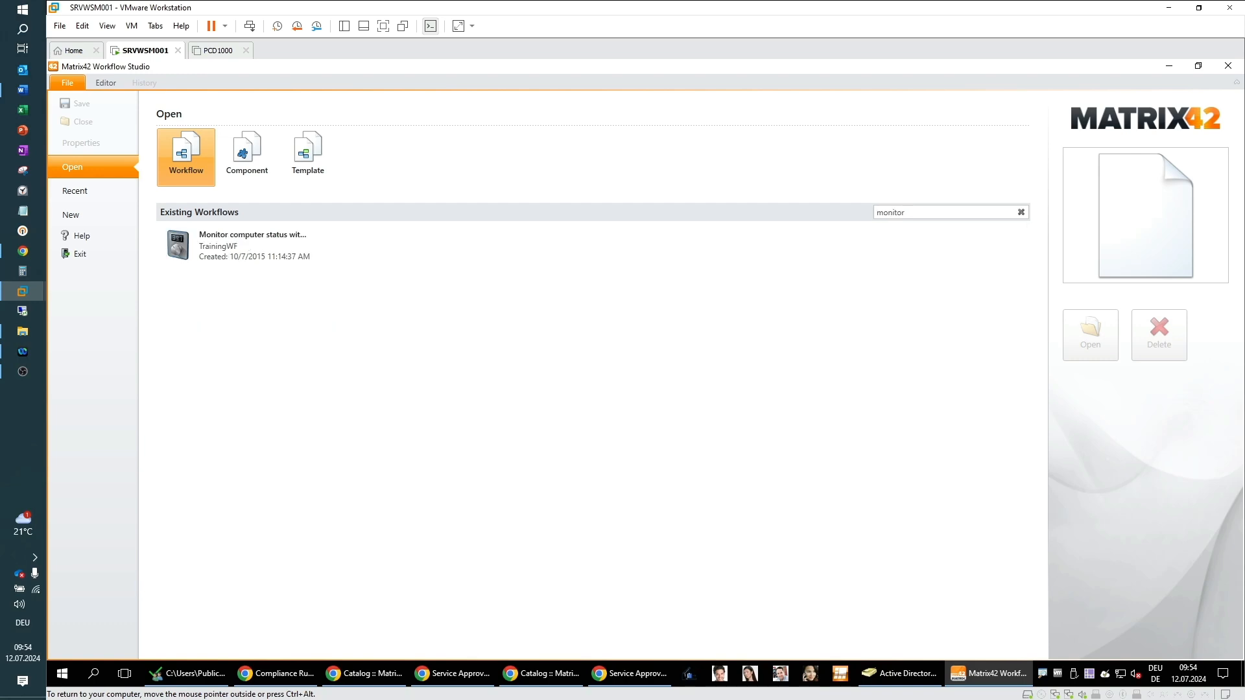
click(206, 243)
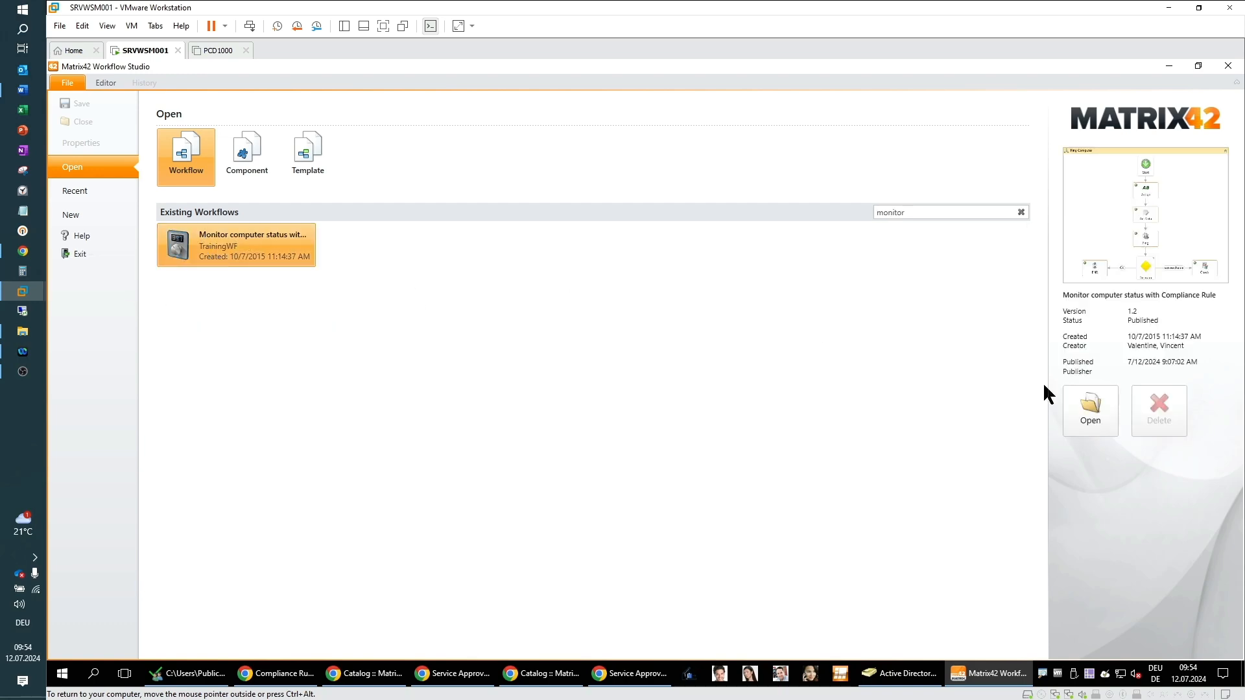
click(1099, 421)
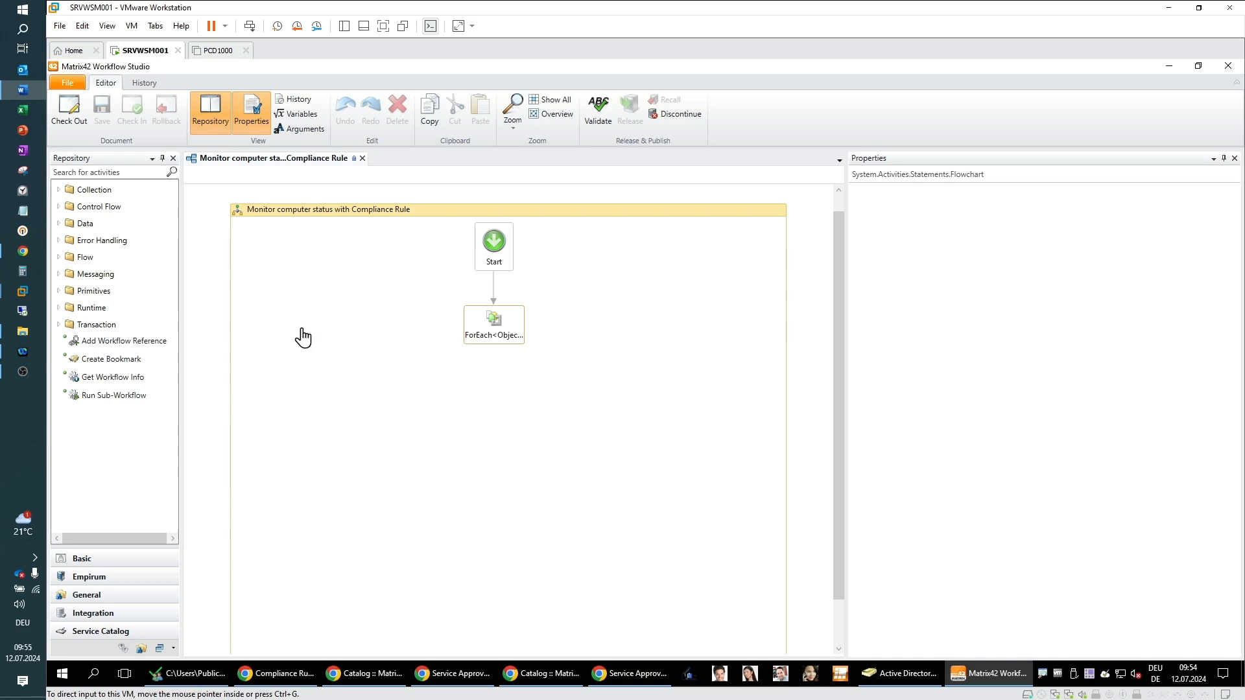
Step: Drill into the ForEach activity and then into its Ping Computer flowchart
click(501, 336)
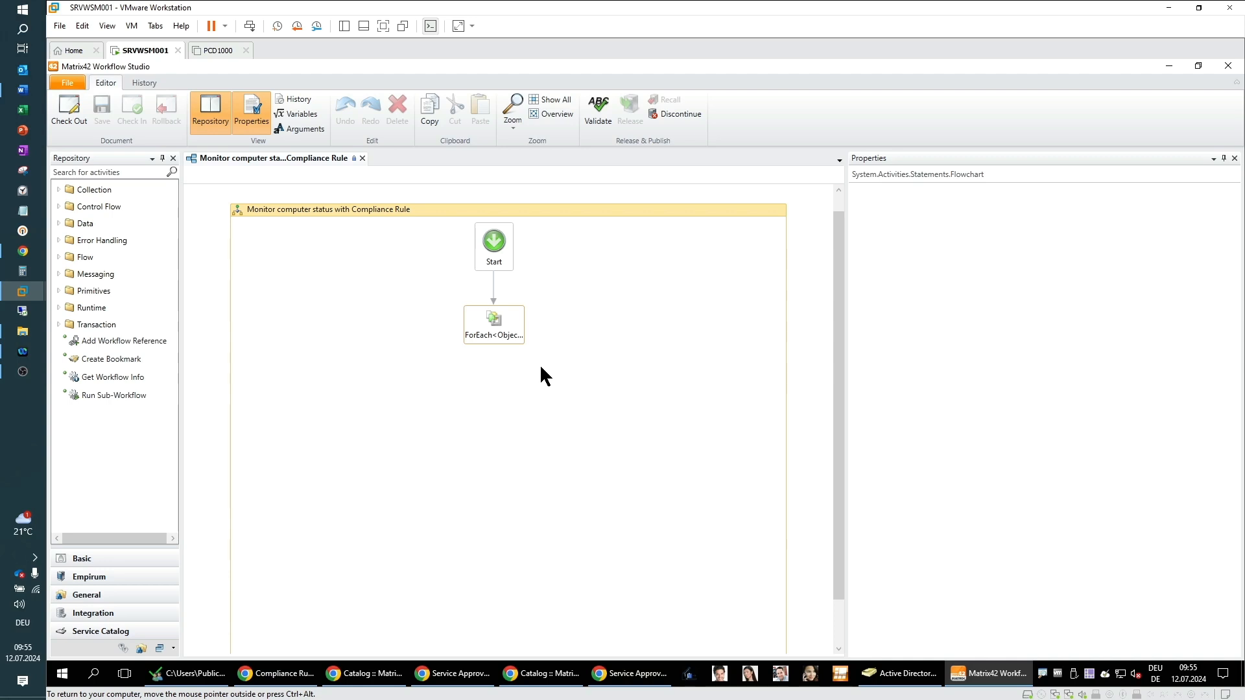
click(496, 344)
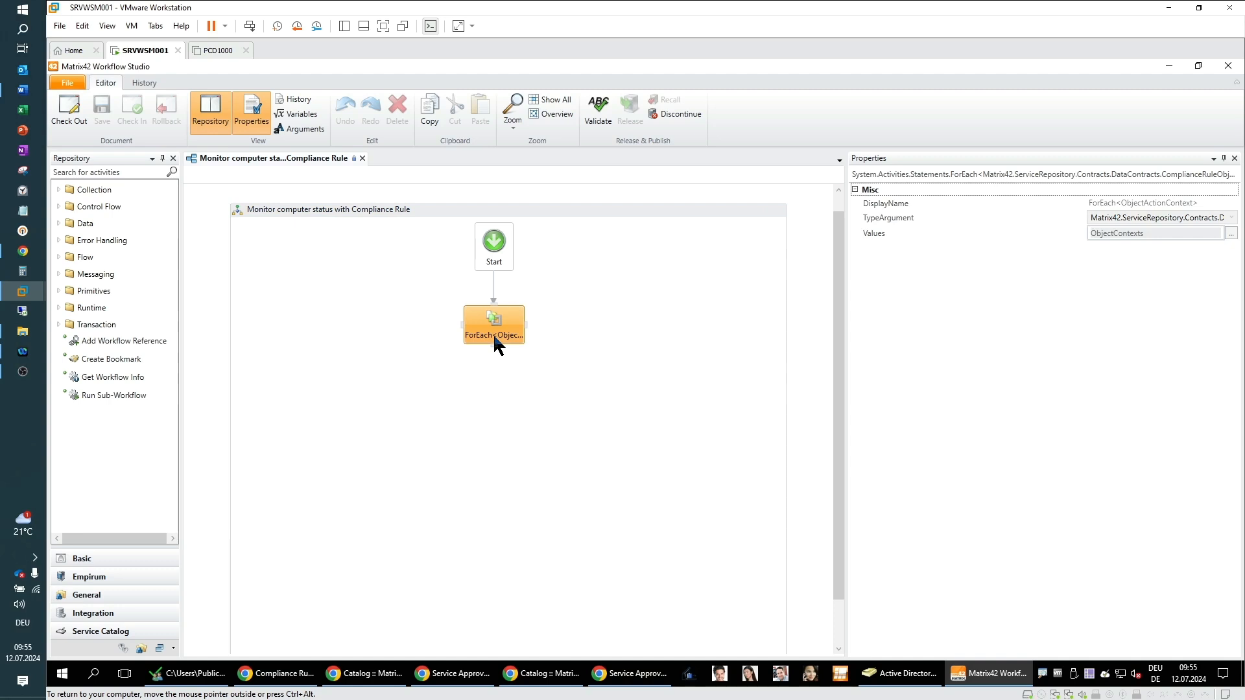
double_click(494, 336)
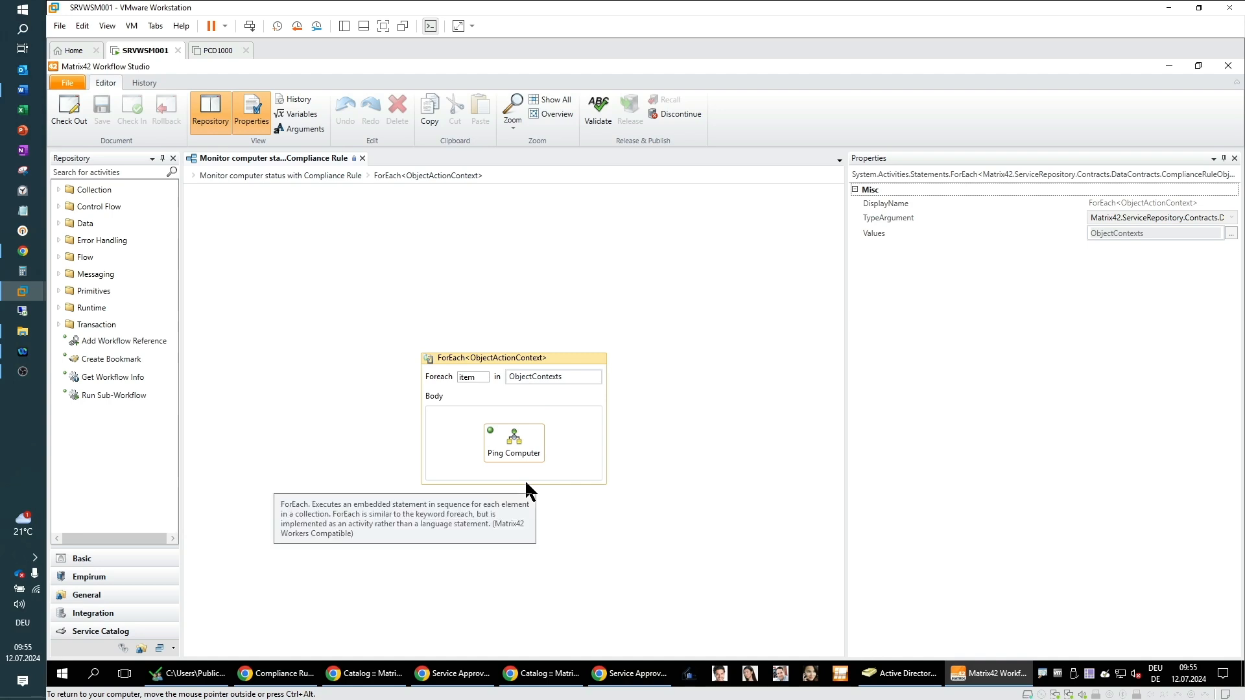
double_click(519, 449)
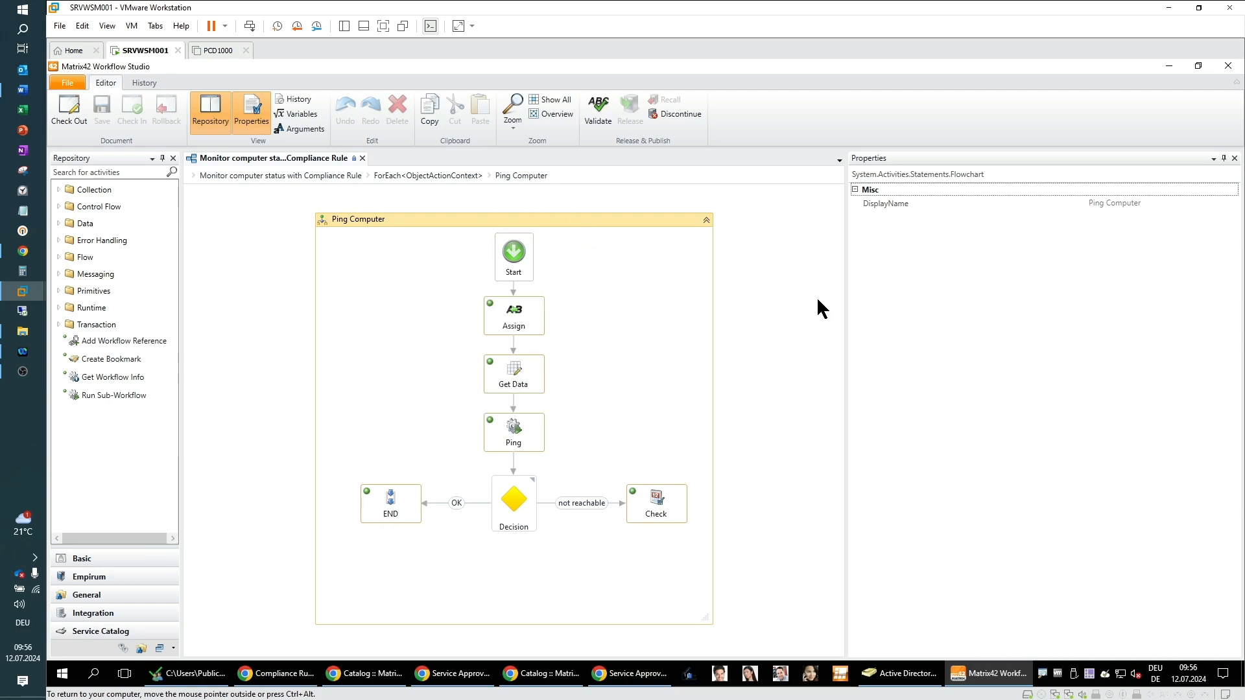
Step: Inspect the Assign, Get Data and Ping activities, including the Get Data configuration and the PowerShell ping script
click(522, 323)
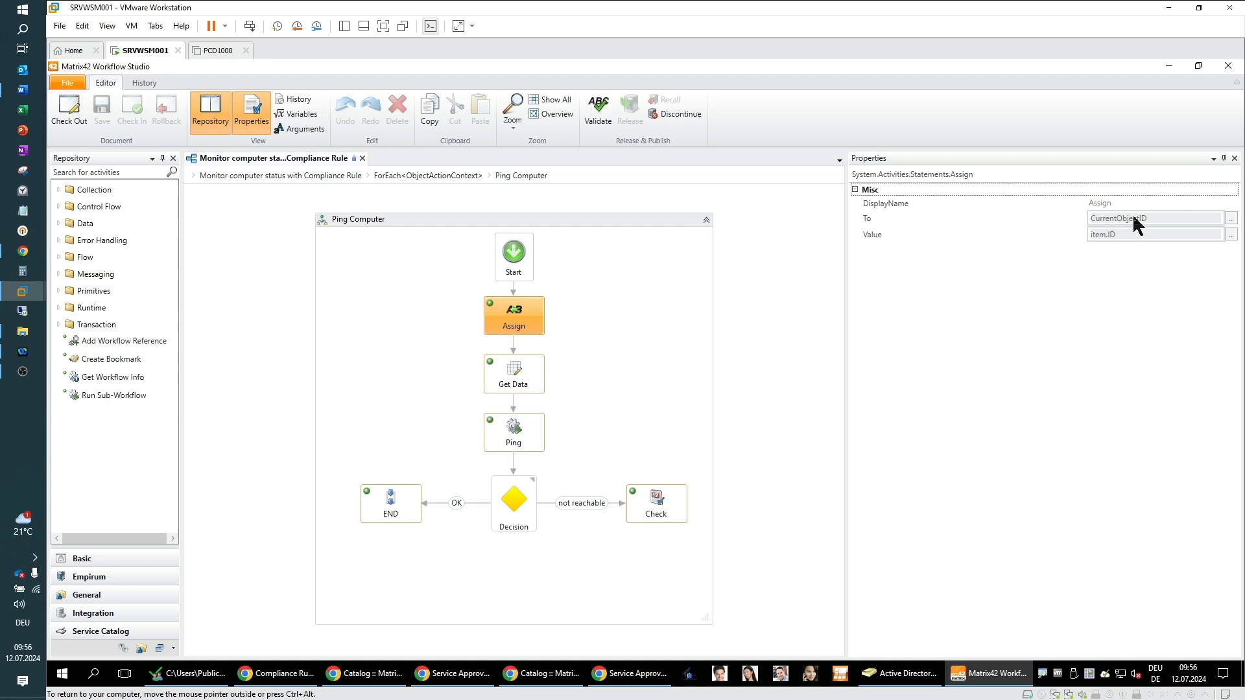
click(522, 388)
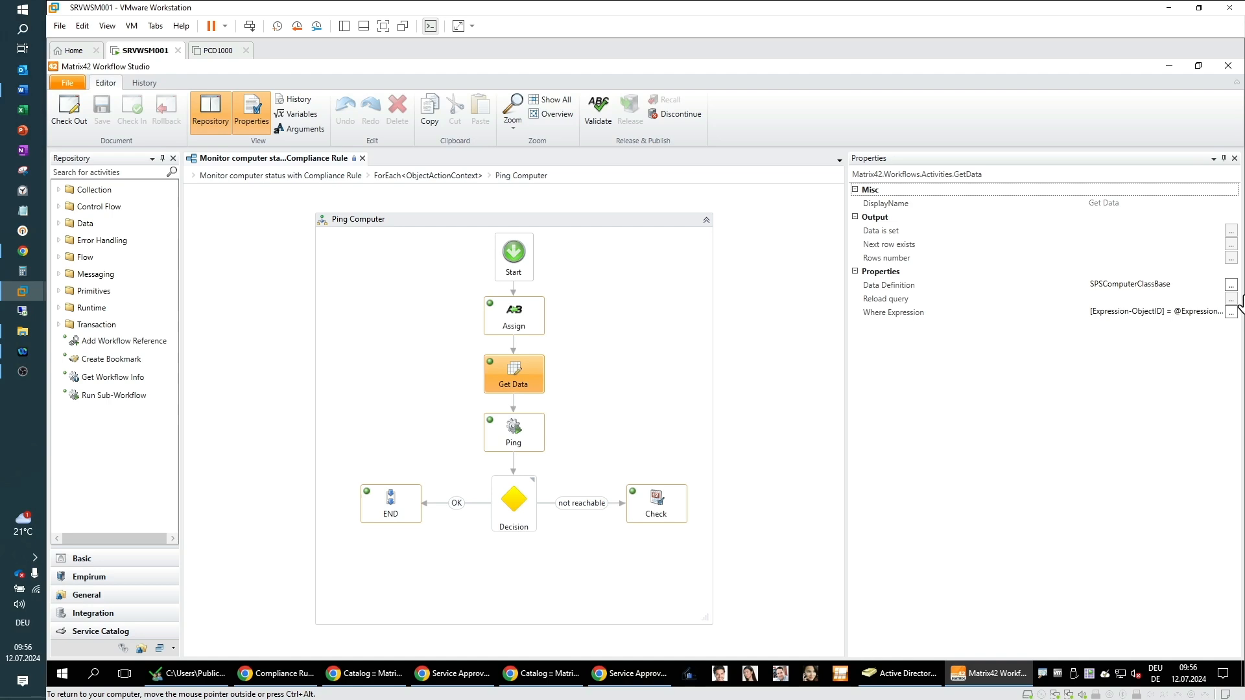
click(1231, 286)
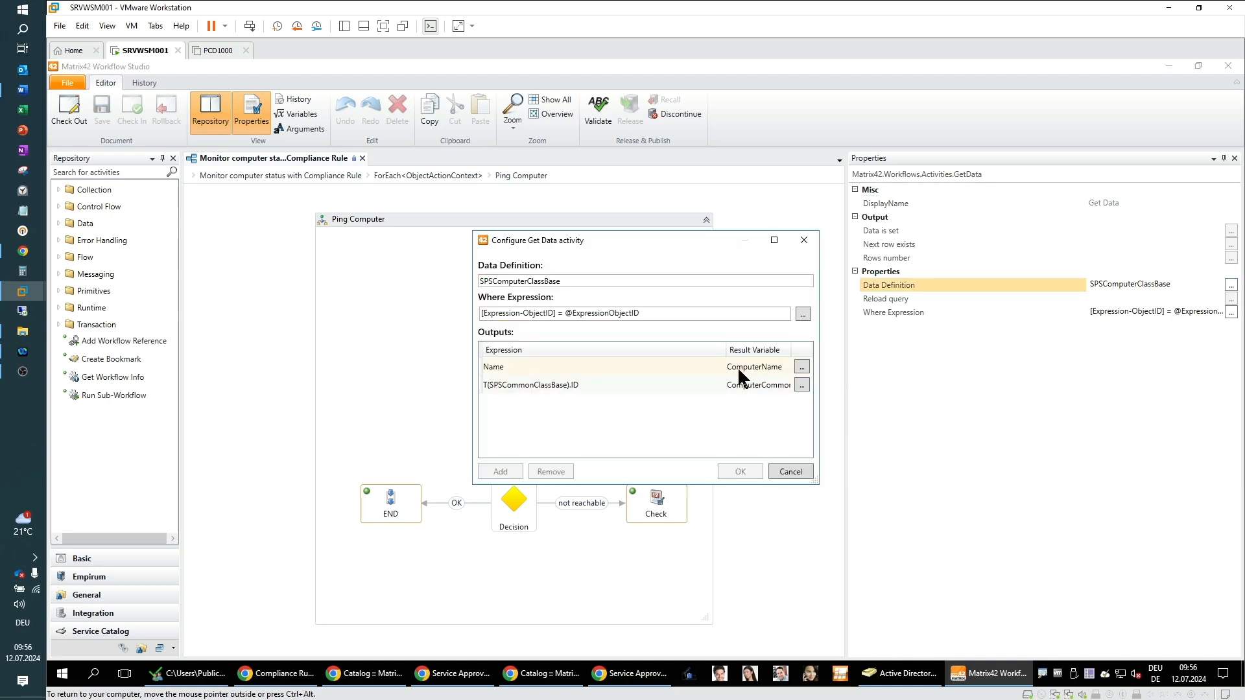
click(796, 473)
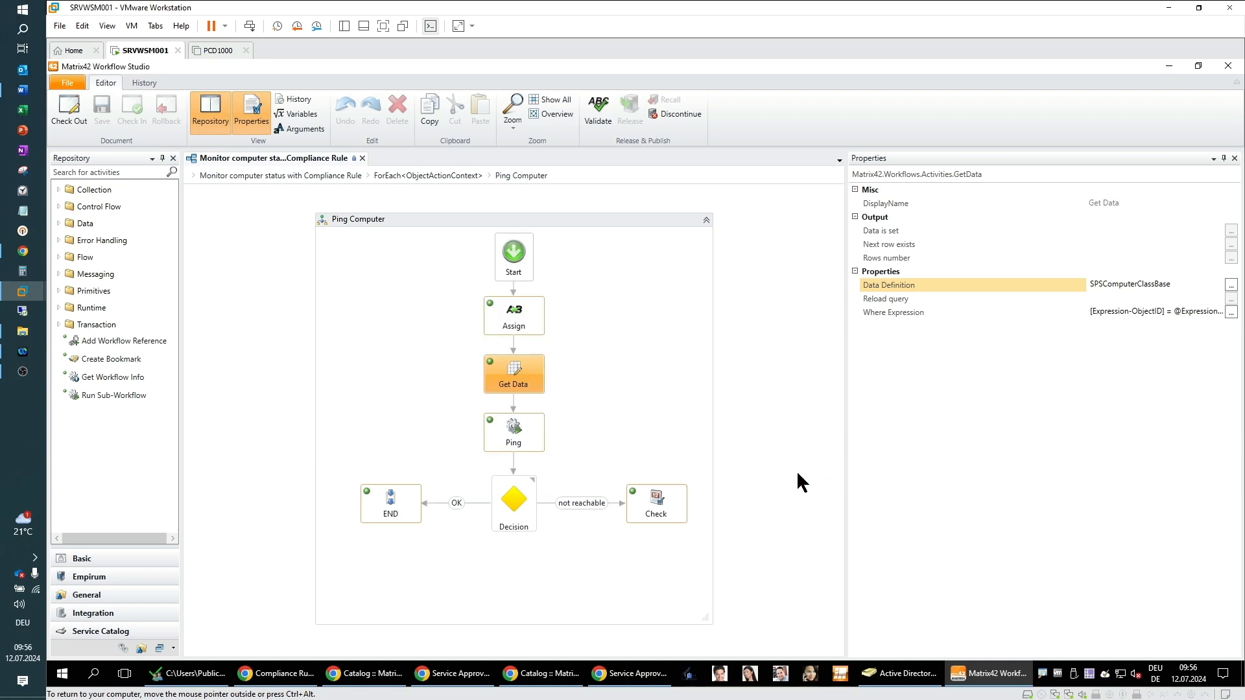
click(527, 444)
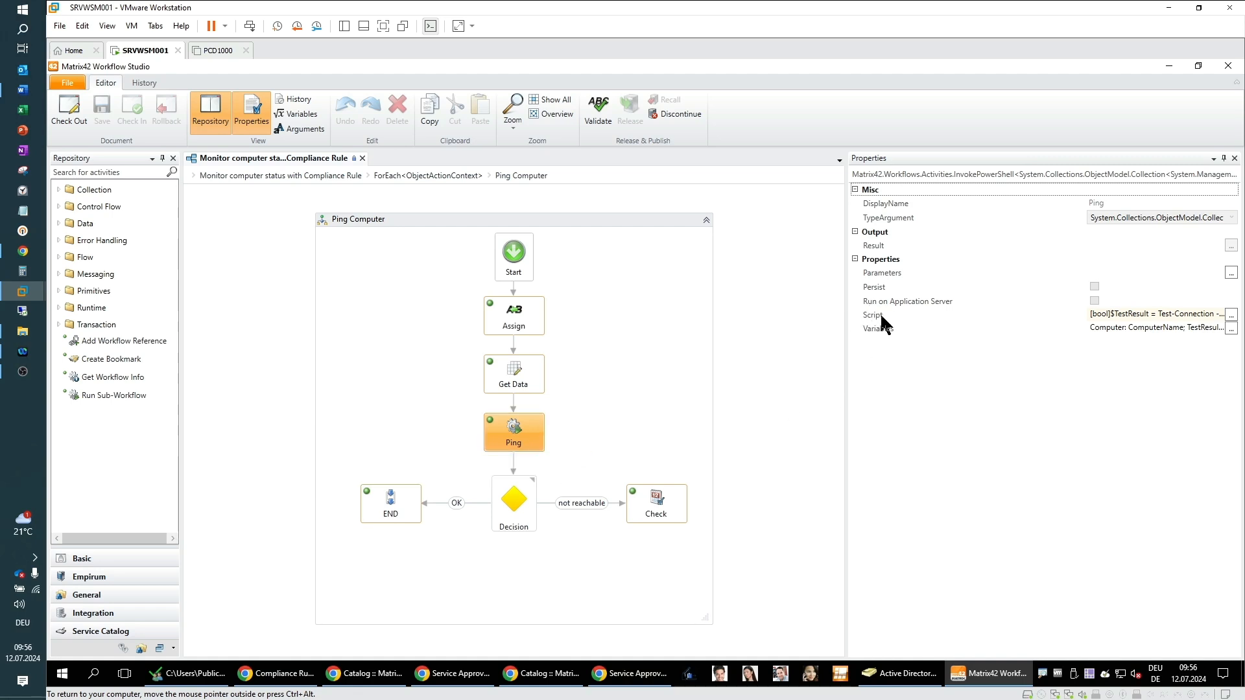
click(1231, 315)
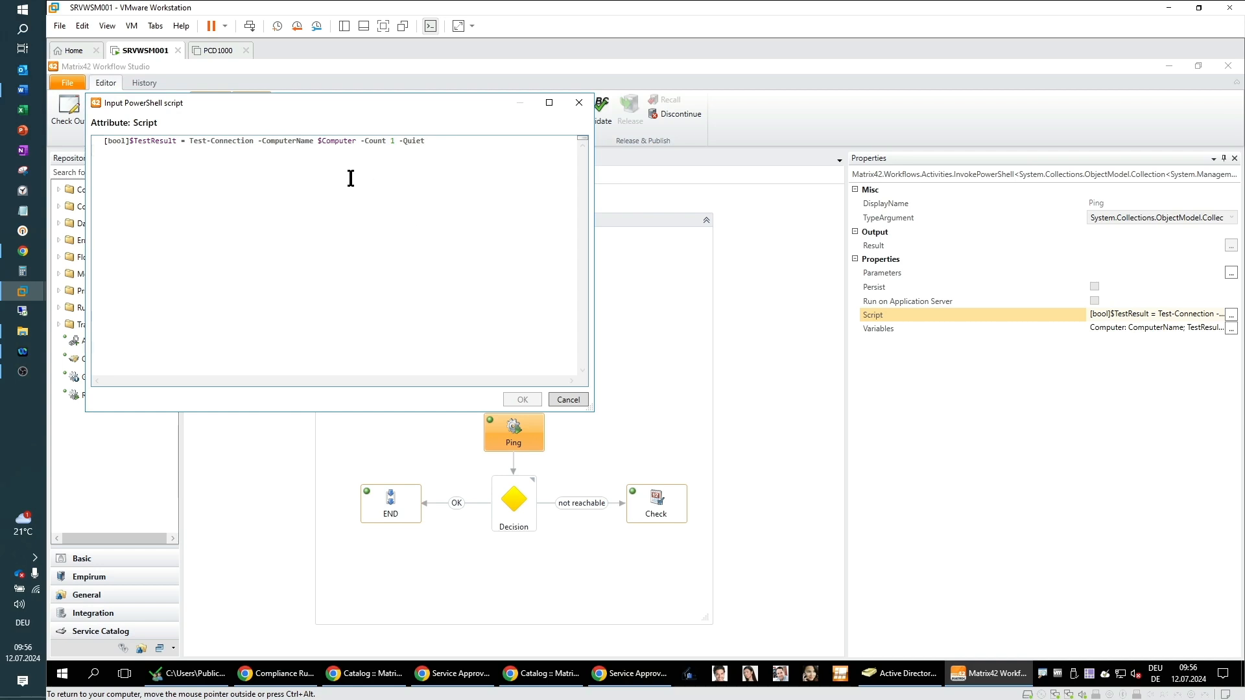
click(578, 104)
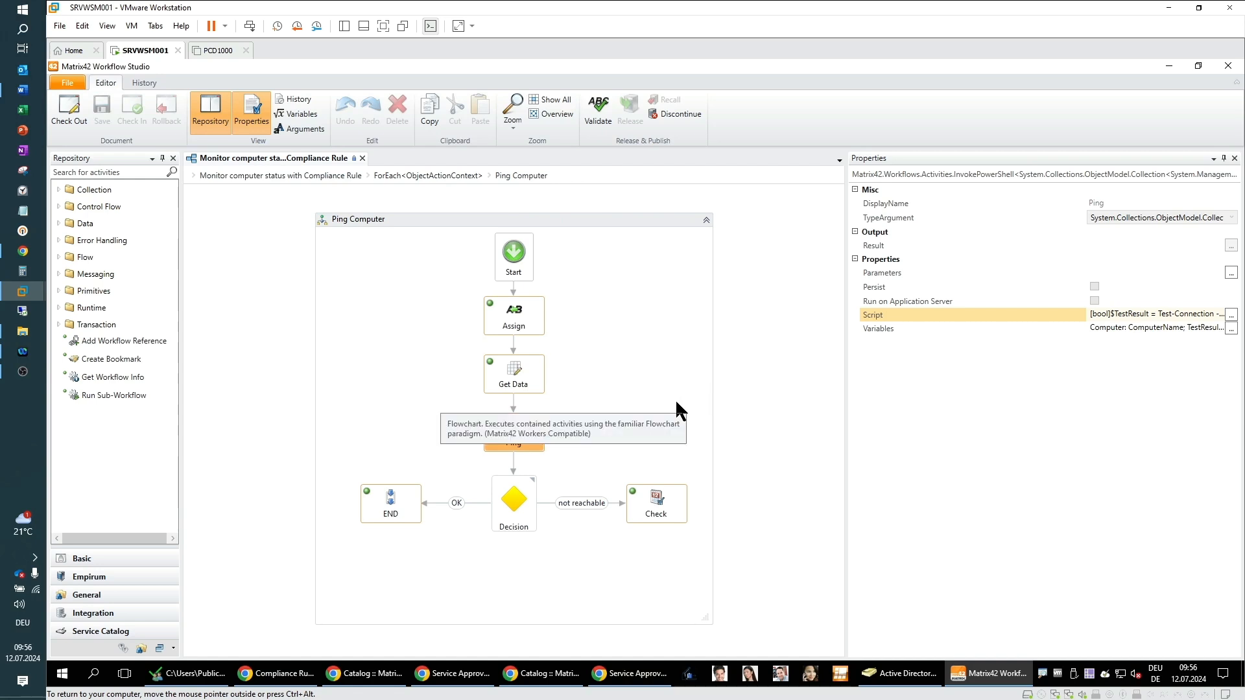
Step: Examine the Decision branches, the END sequence and the Check task's properties and description
click(552, 609)
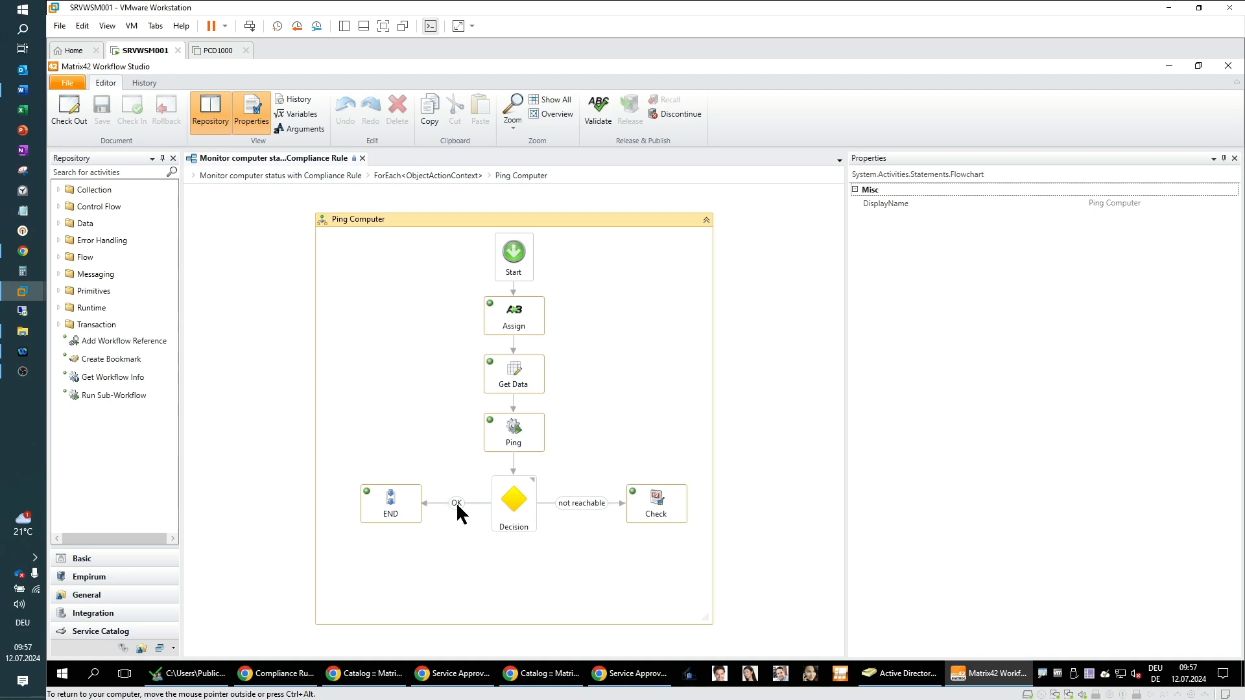
click(397, 510)
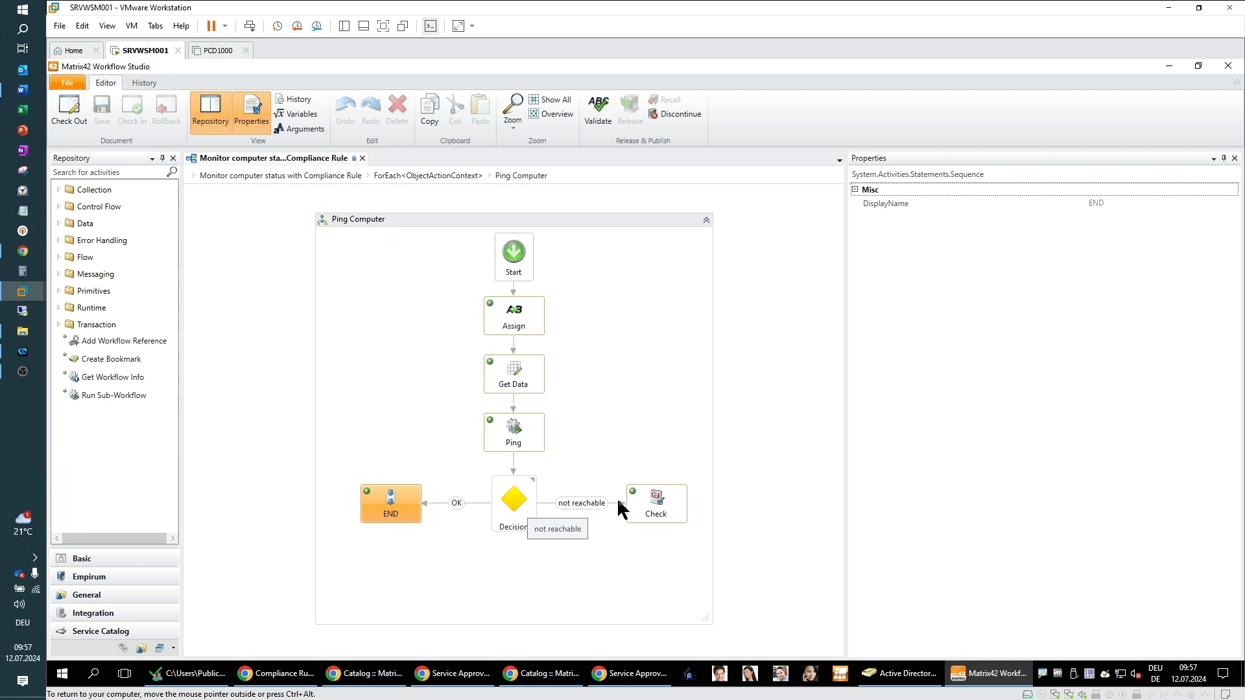
click(651, 504)
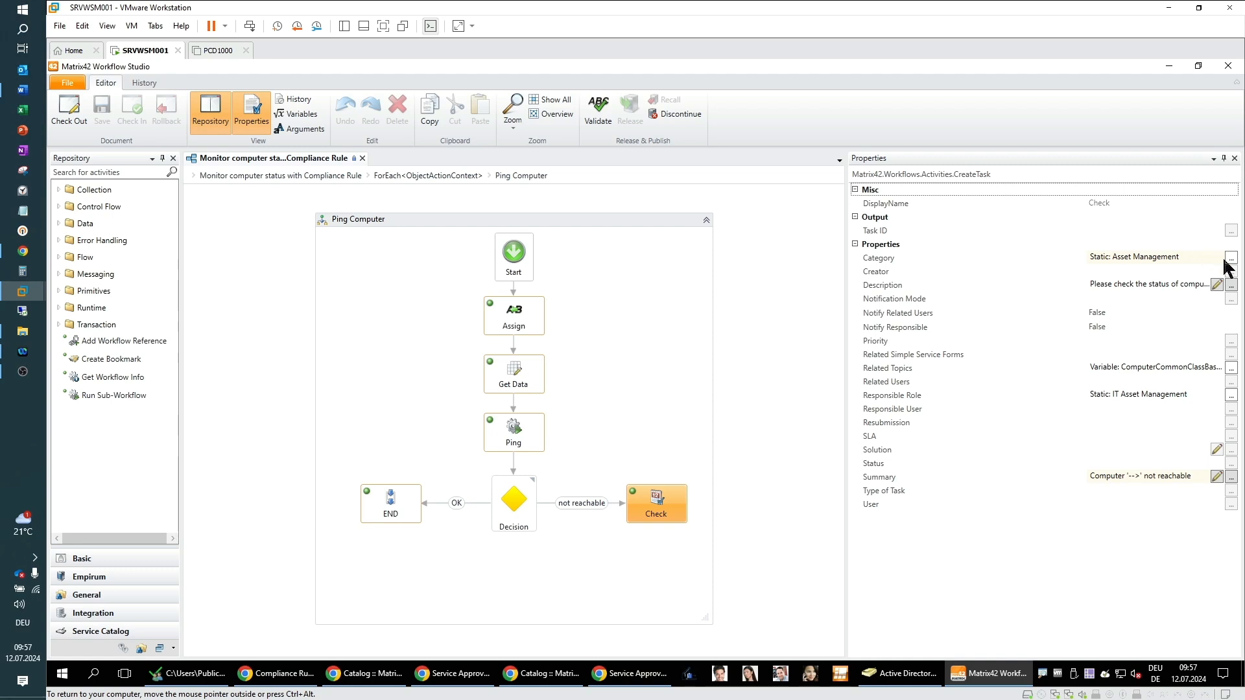
click(1217, 285)
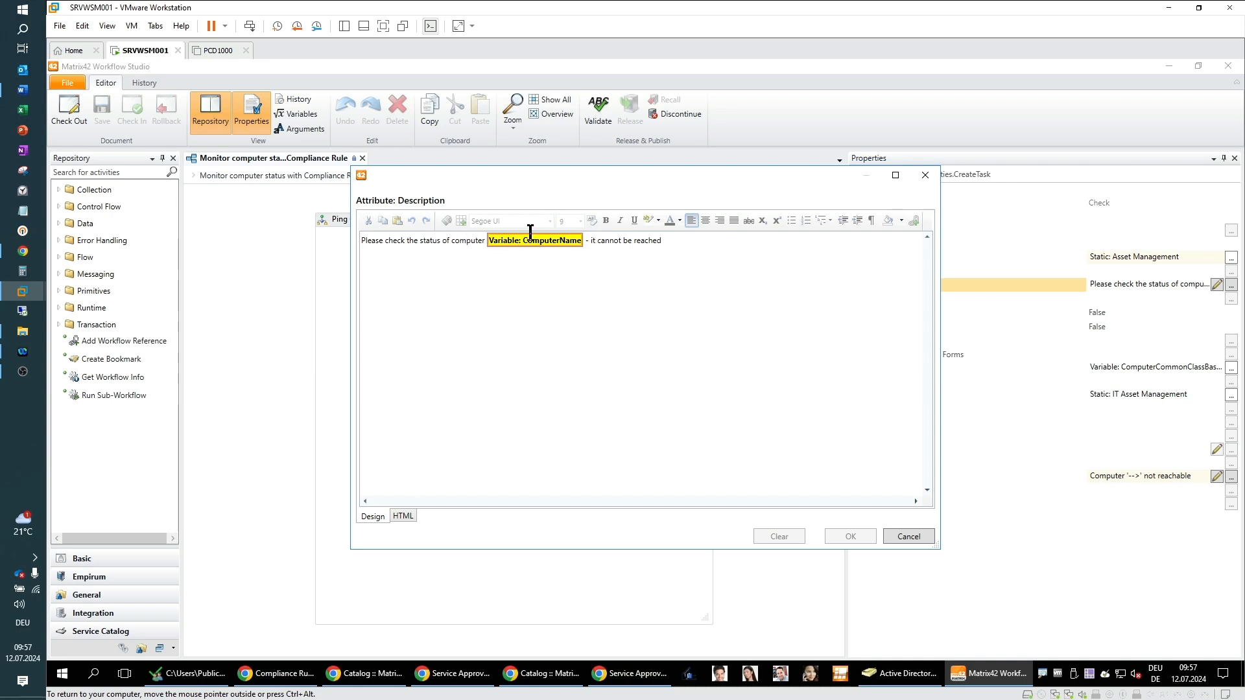
click(908, 539)
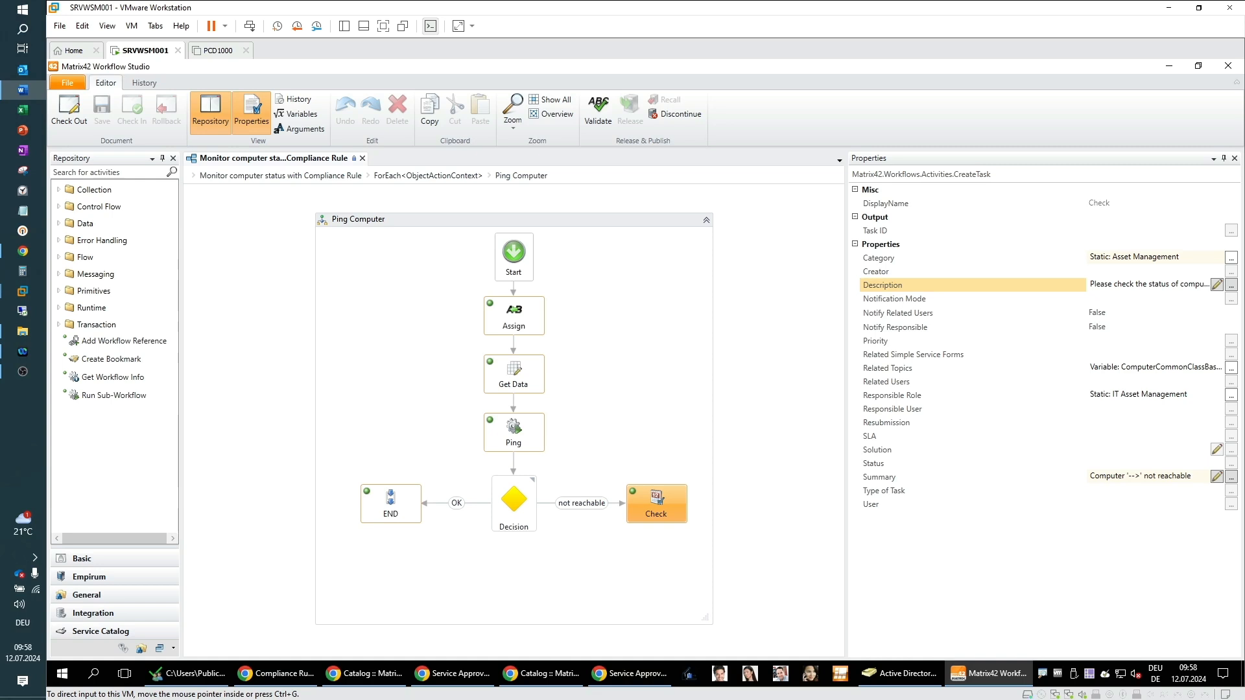
Step: Switch to the browser and open the Workflow Studio documentation page in the Matrix42 help center
click(19, 257)
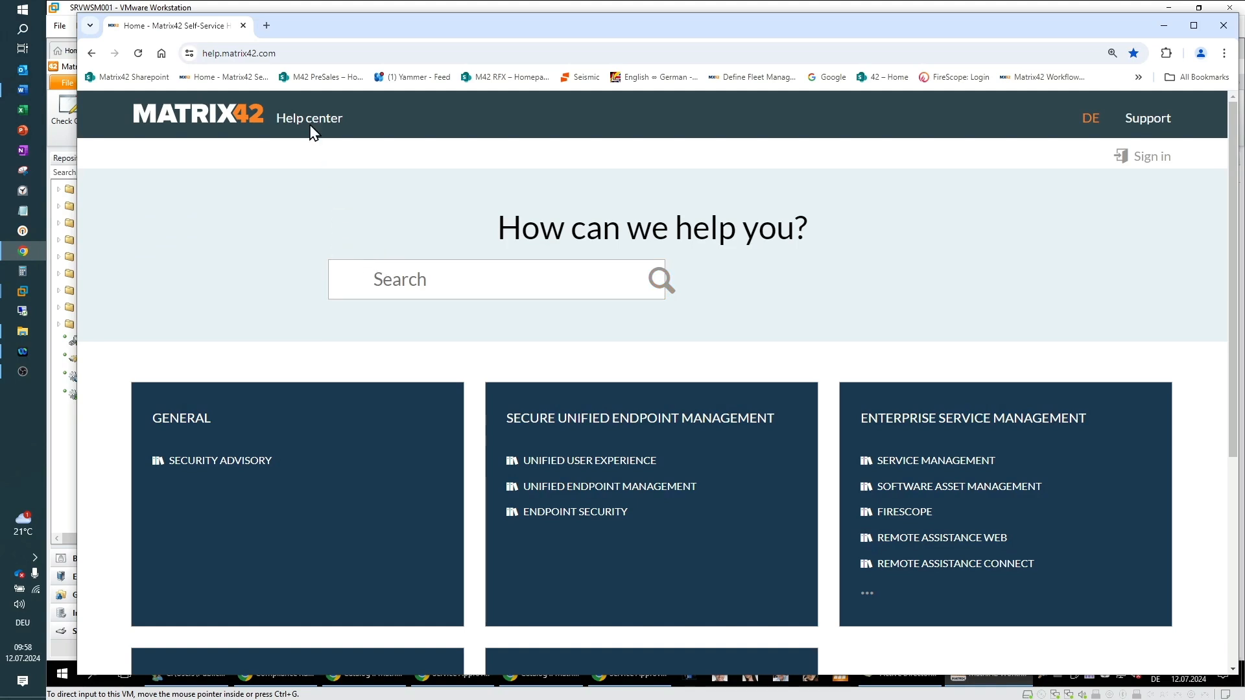
drag(286, 53, 172, 56)
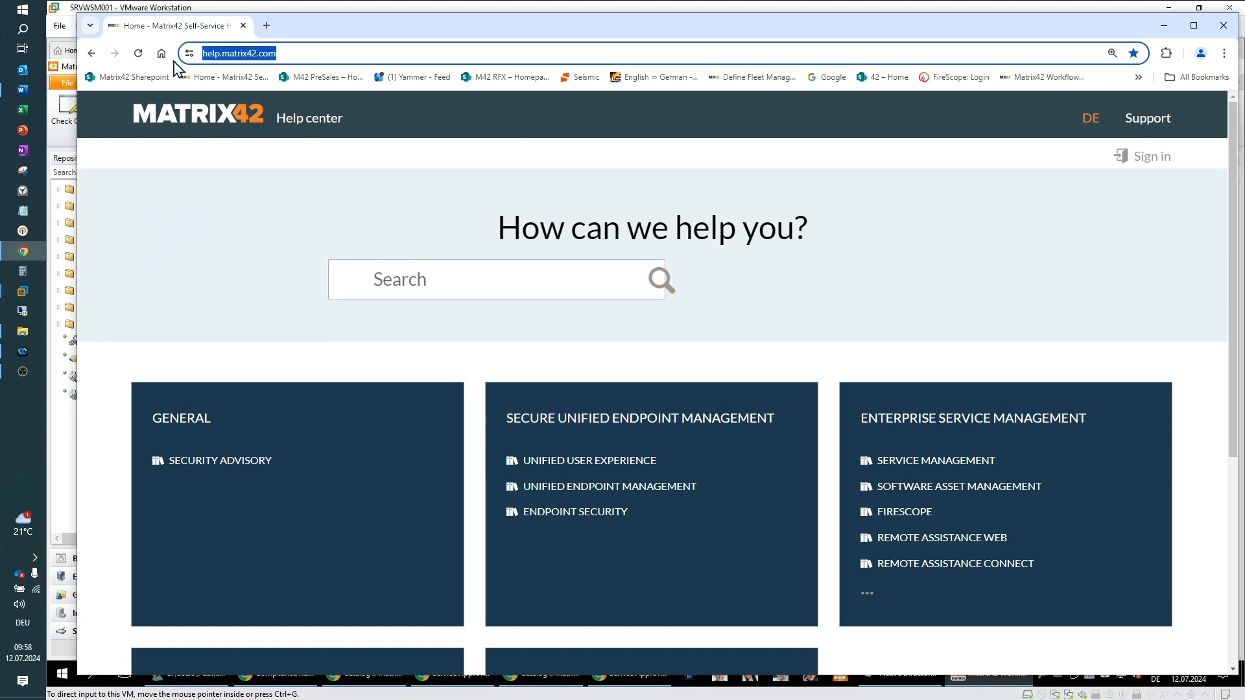
click(240, 216)
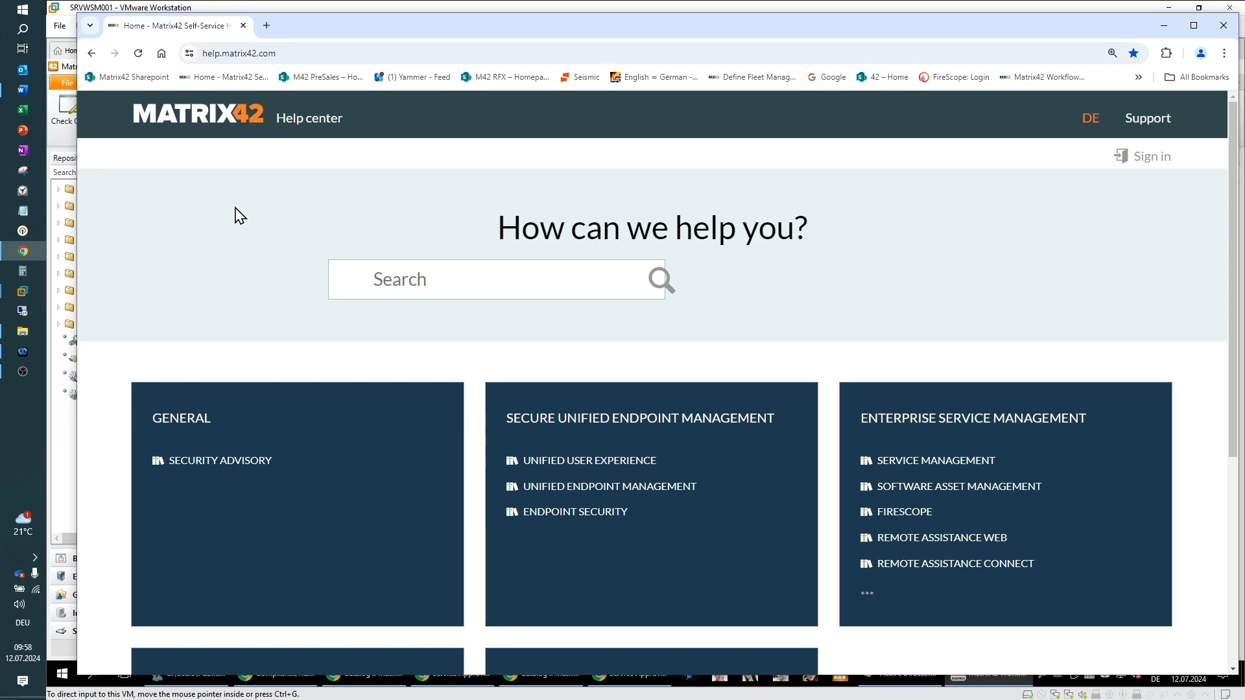
scroll(253, 298, down, 3)
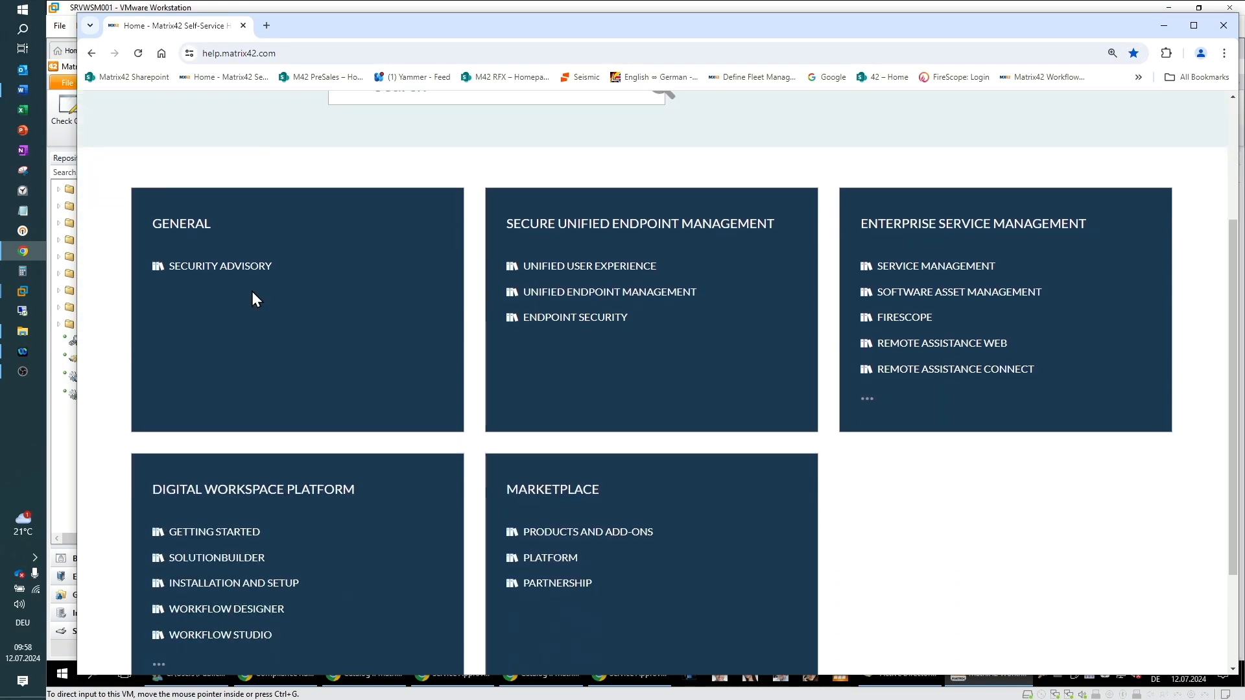
scroll(253, 299, down, 2)
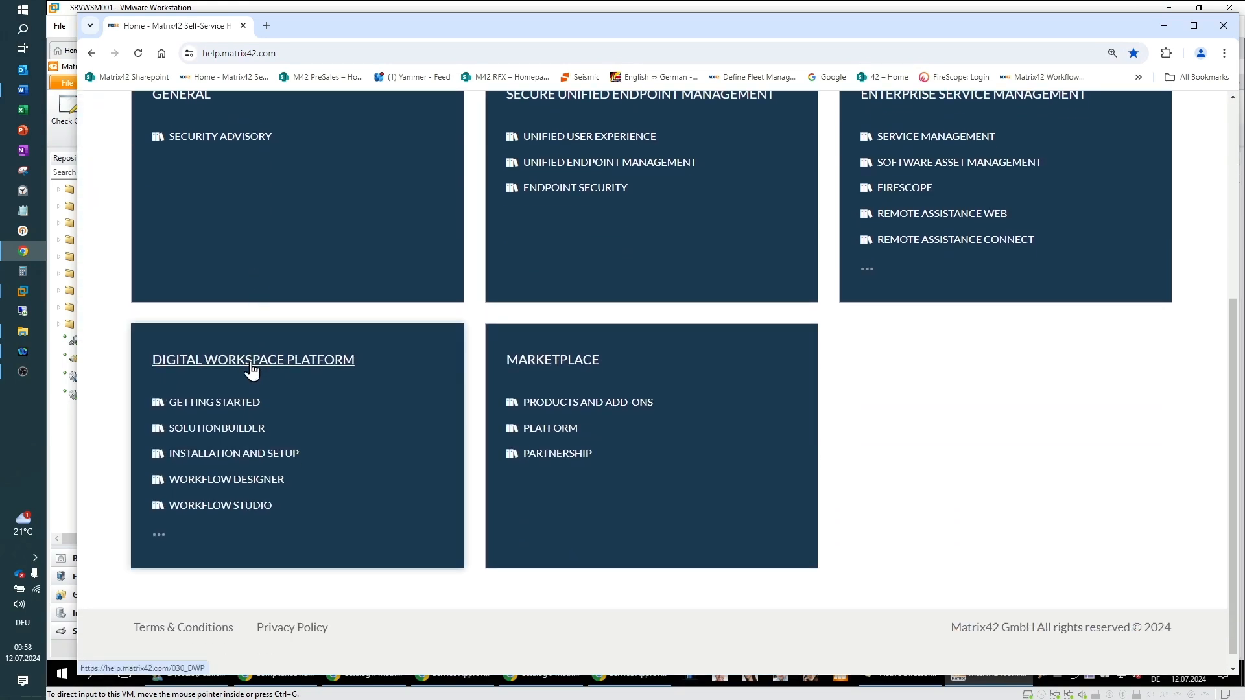
click(210, 510)
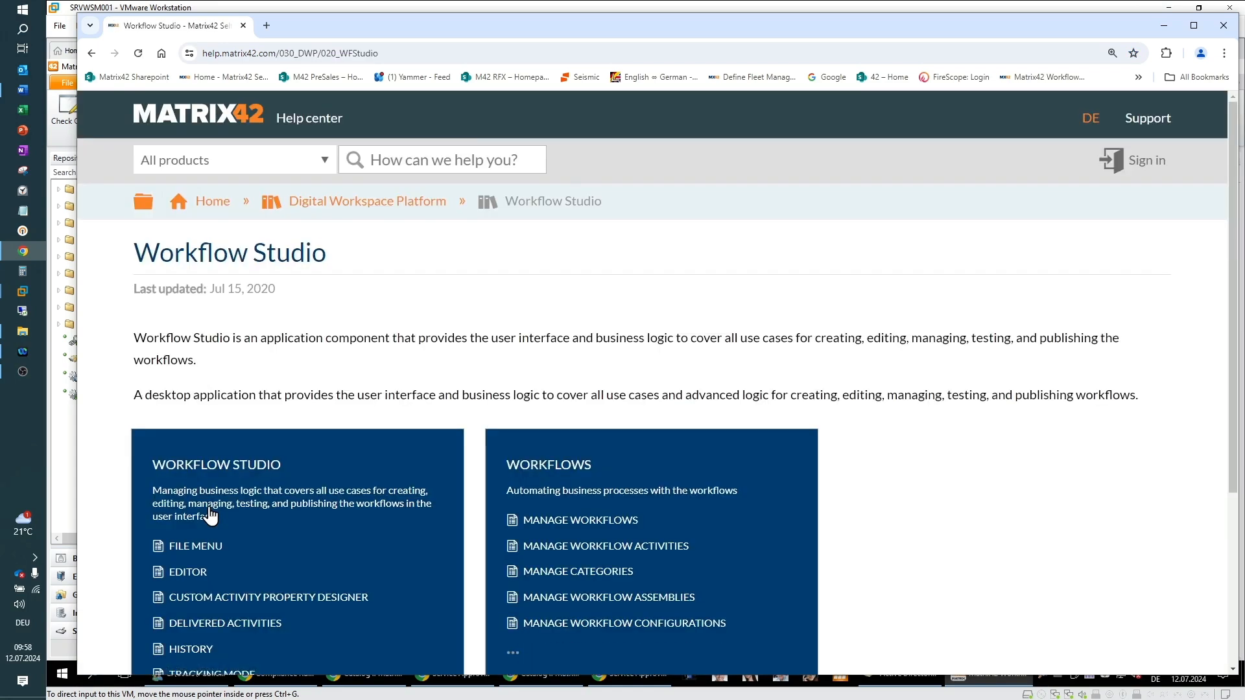
scroll(365, 434, down, 3)
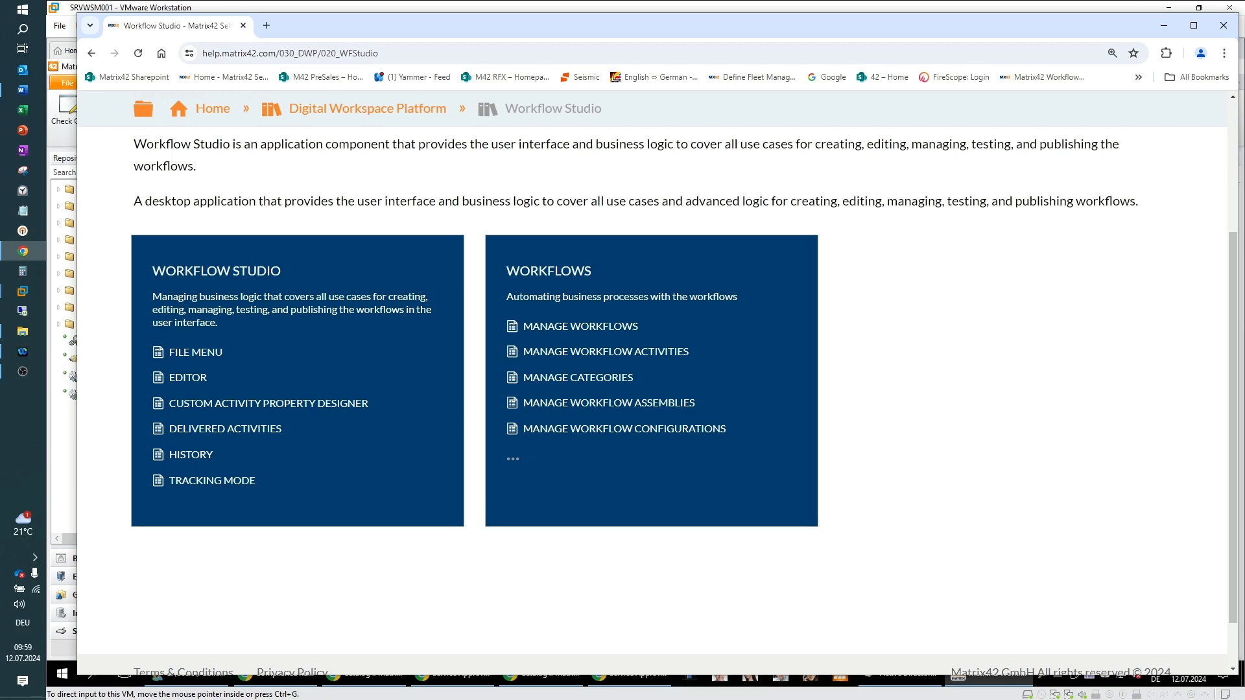
key(alt+Tab)
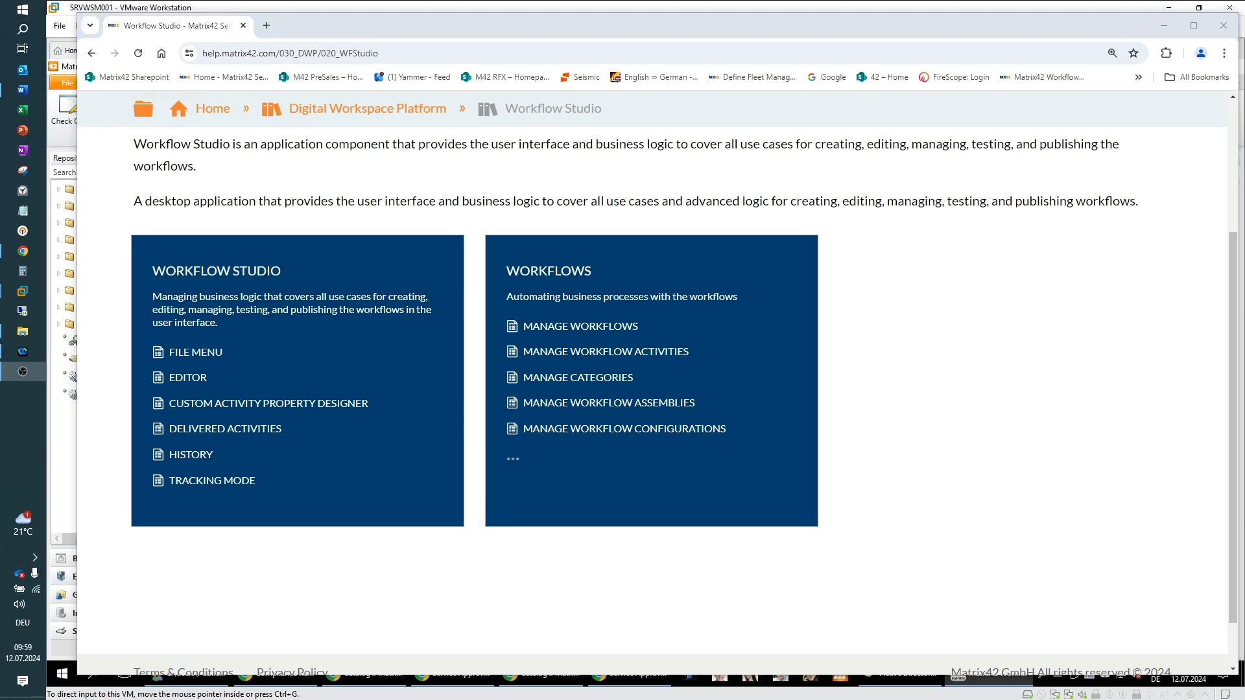